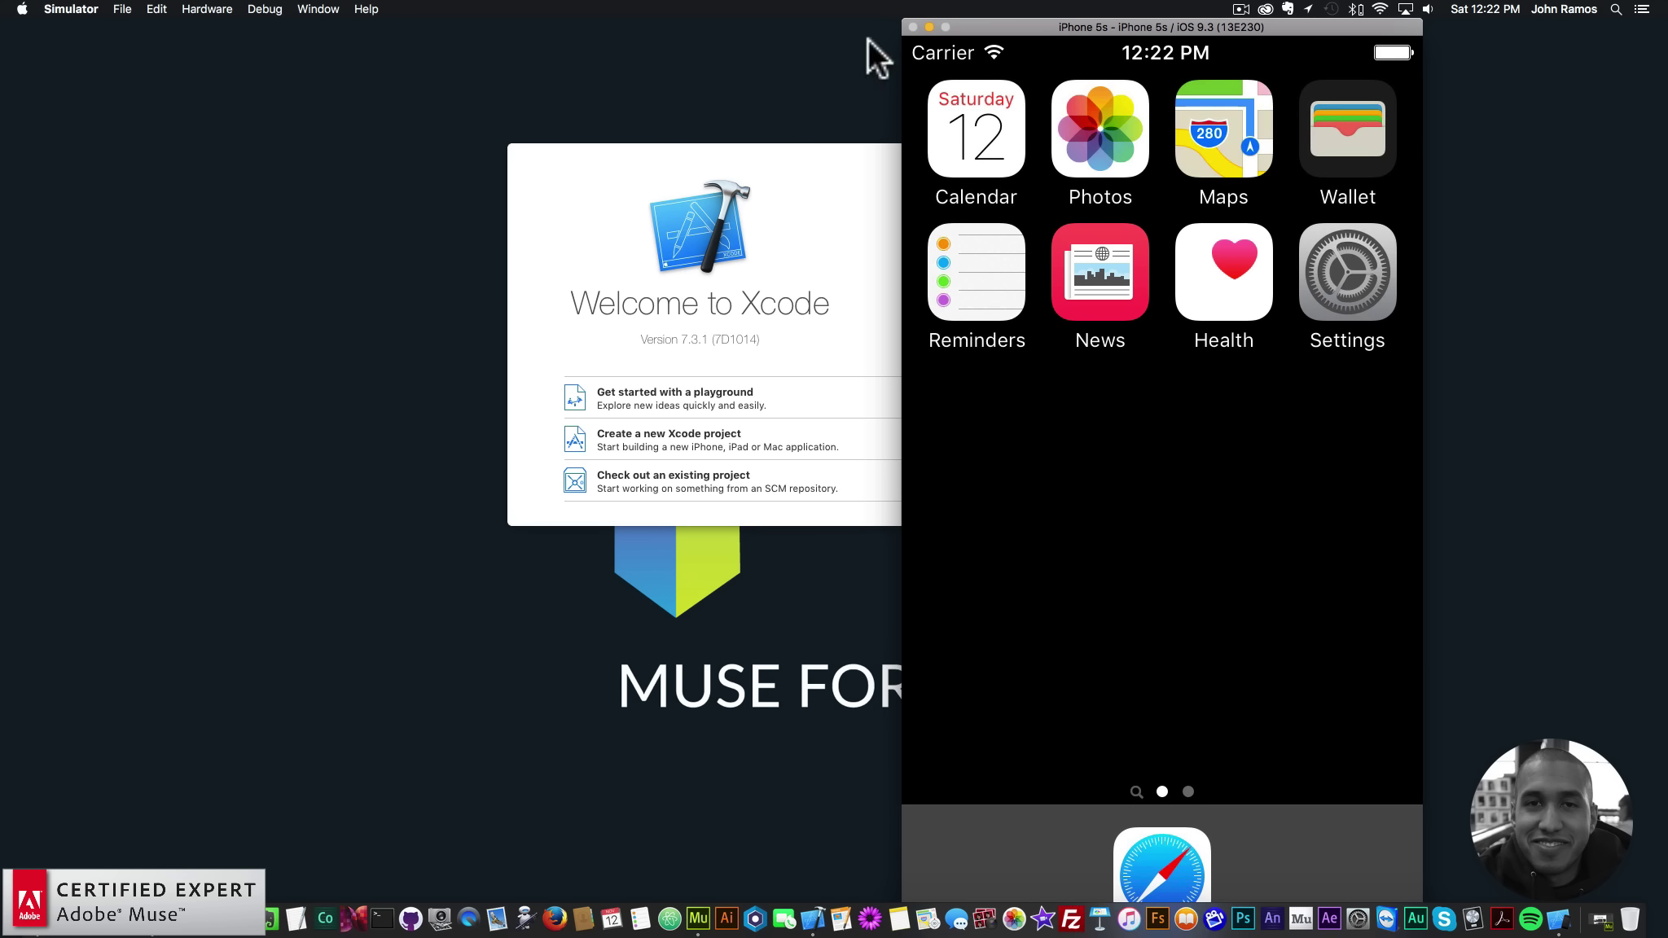
Review the iOS 9.3 device models available for simulation, then dismiss the list without choosing another device.
click(213, 9)
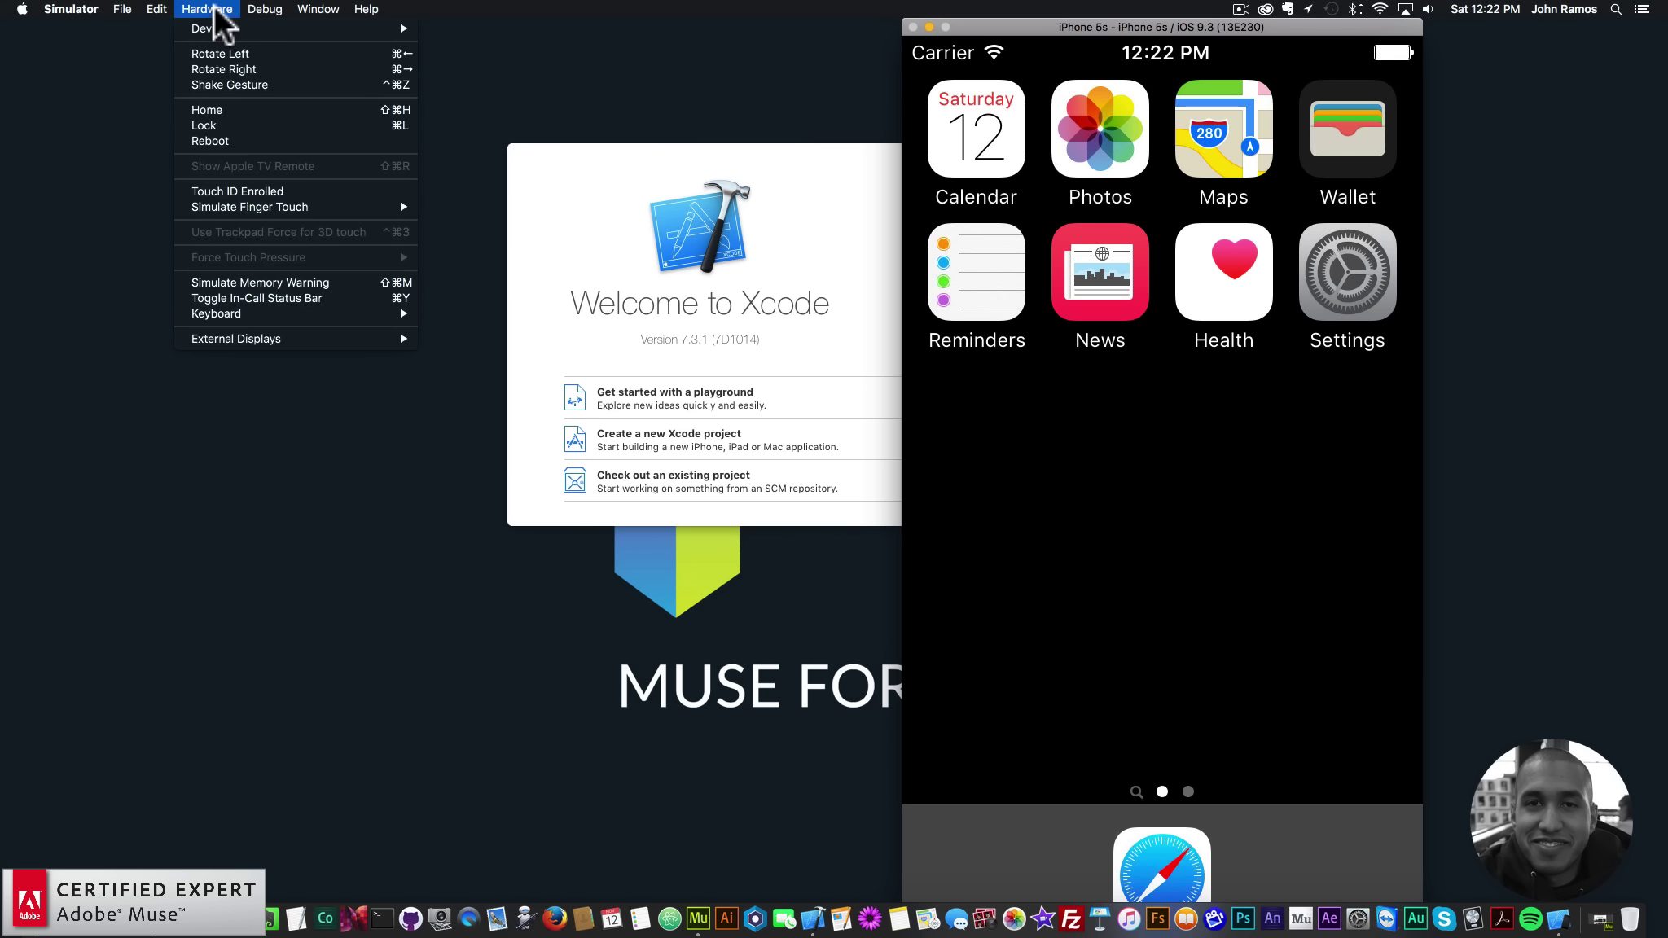
mouse_move(204, 28)
mouse_move(456, 32)
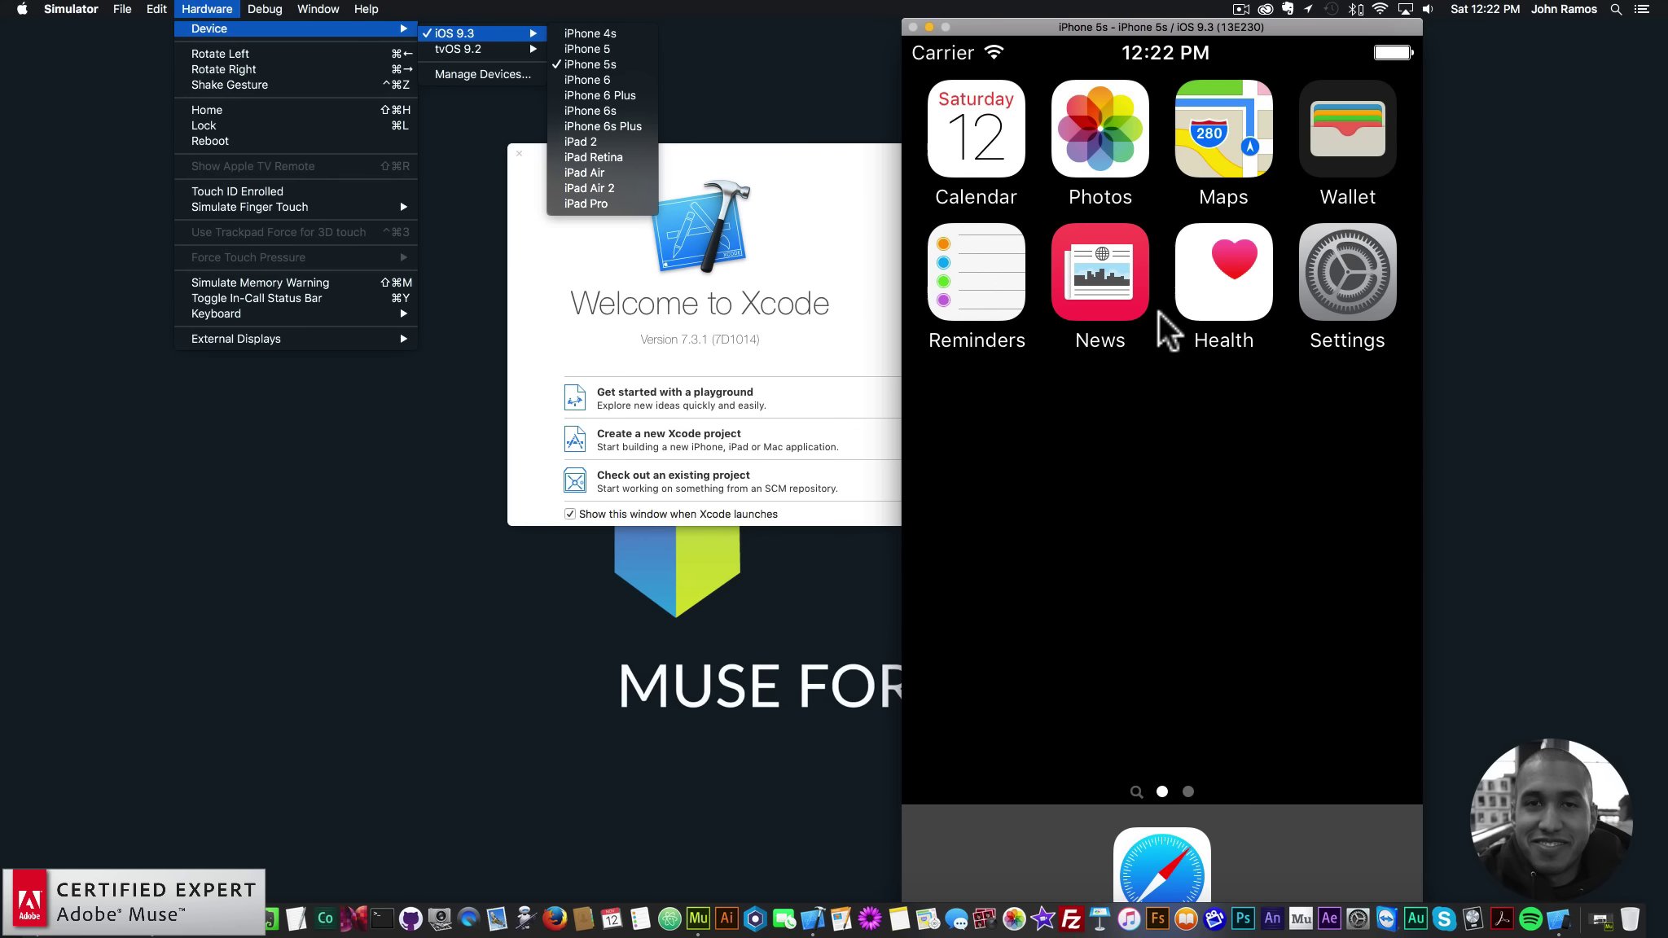
click(1200, 412)
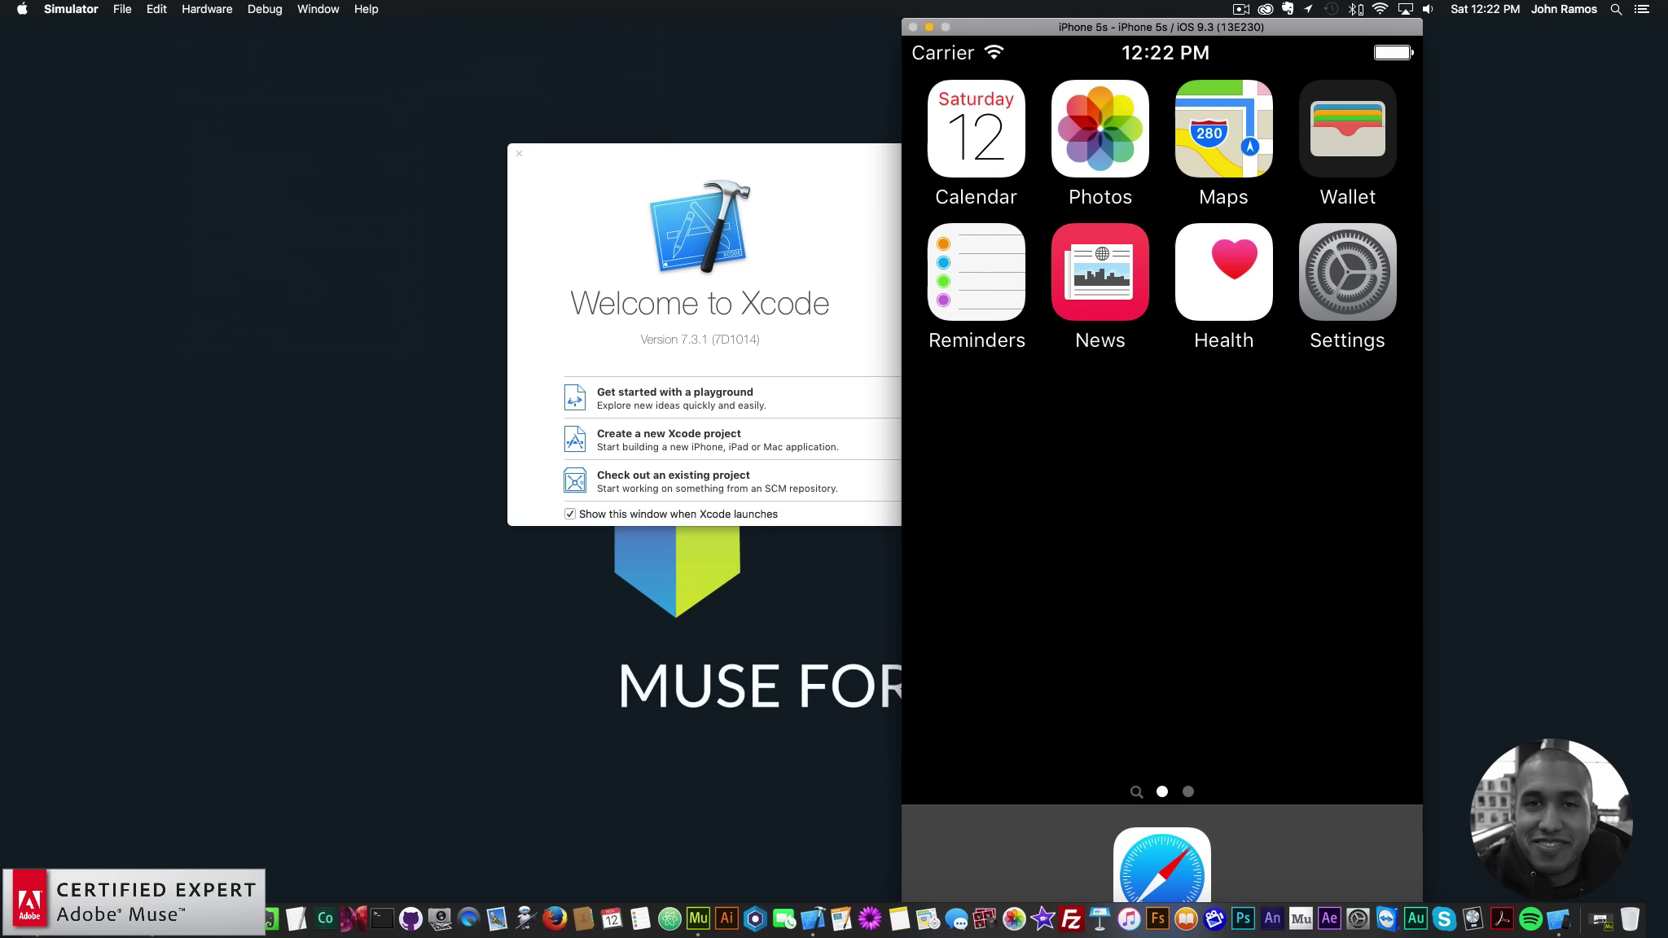
Switch to Chrome and open the museforyou.bigcartel.com shop site.
click(151, 879)
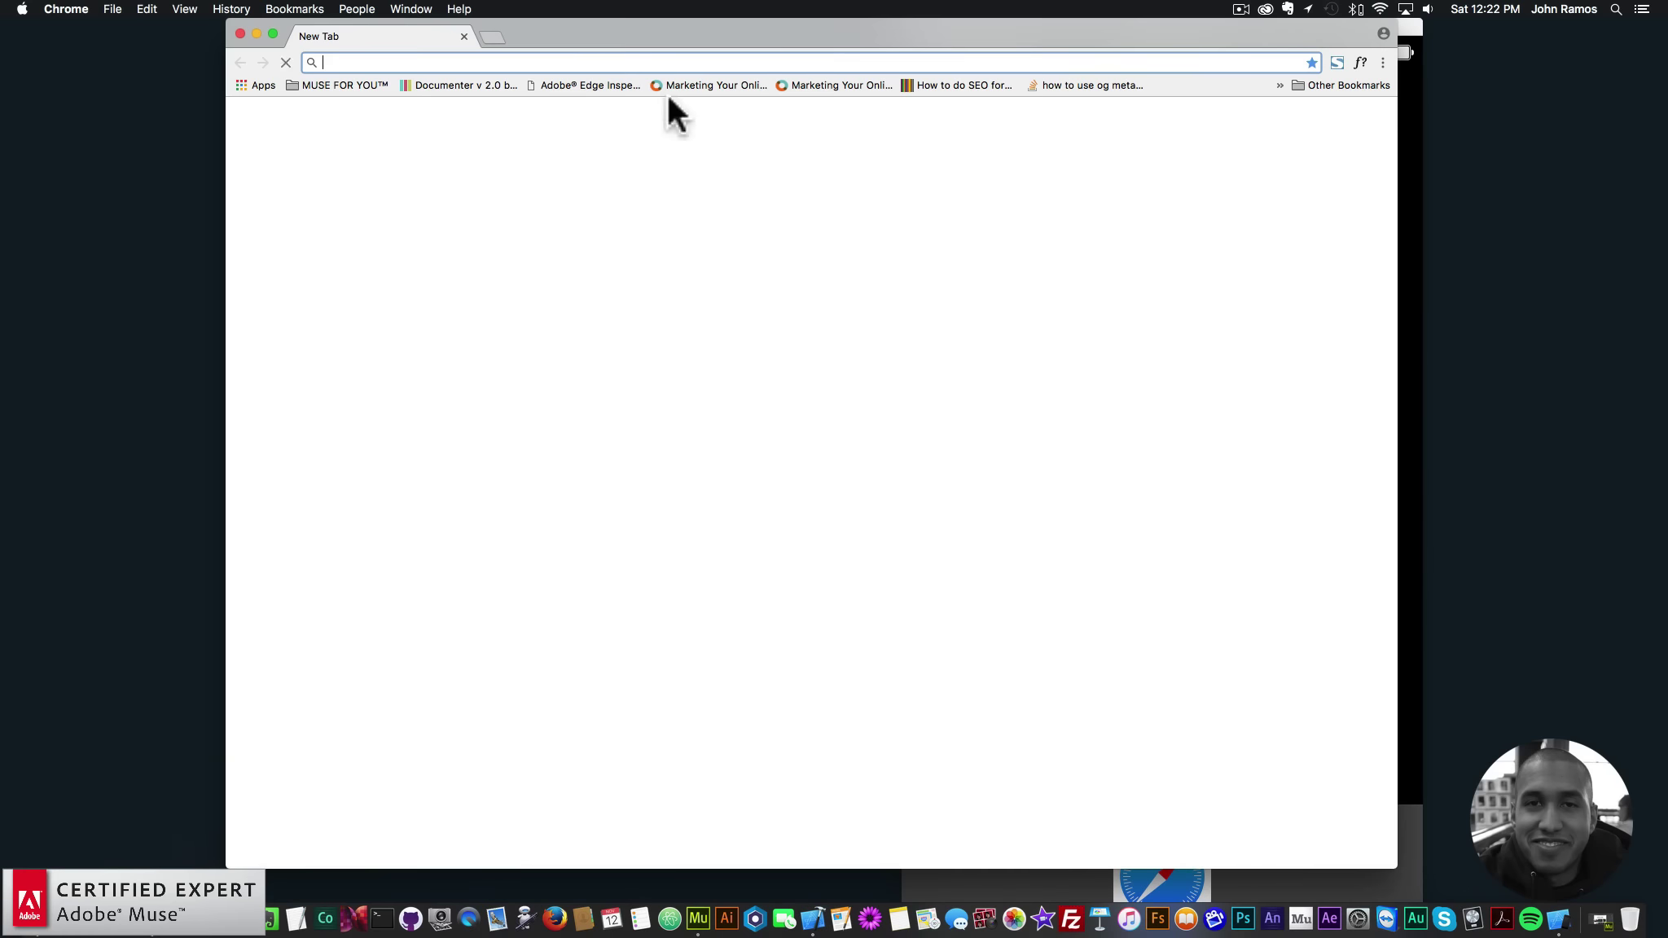
text(museforyou.bigcartel.com)
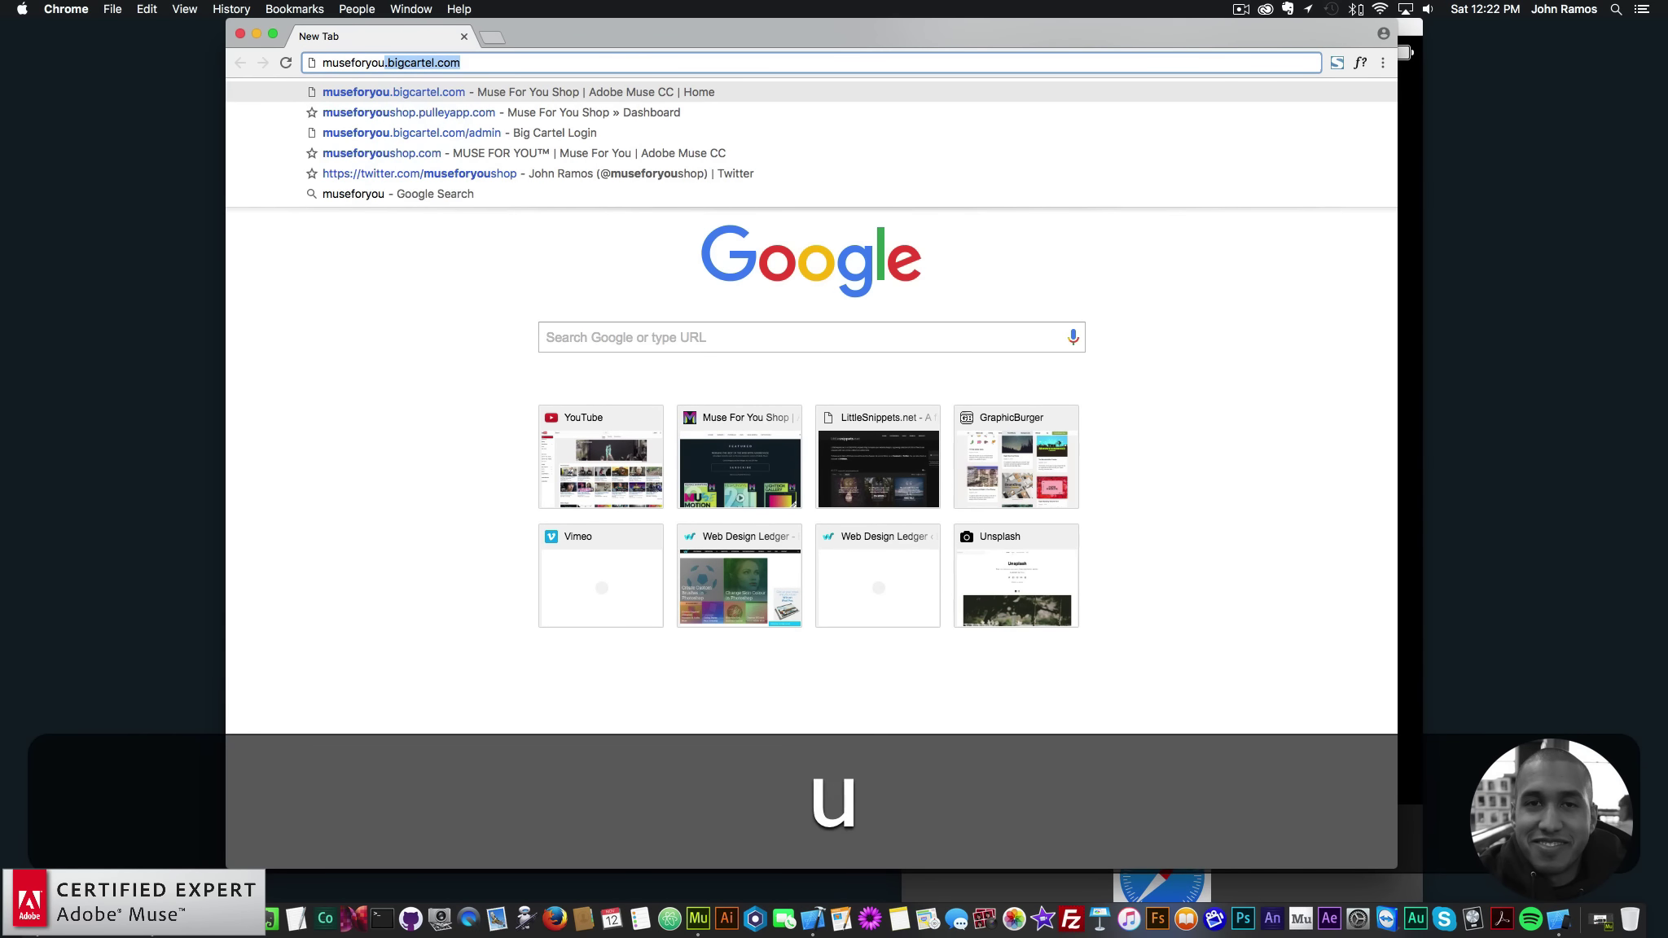
key(Return)
Find the Hover Reveal Social Card Widget in the shop and open its live demo page from the product page.
scroll(941, 393, down, 8)
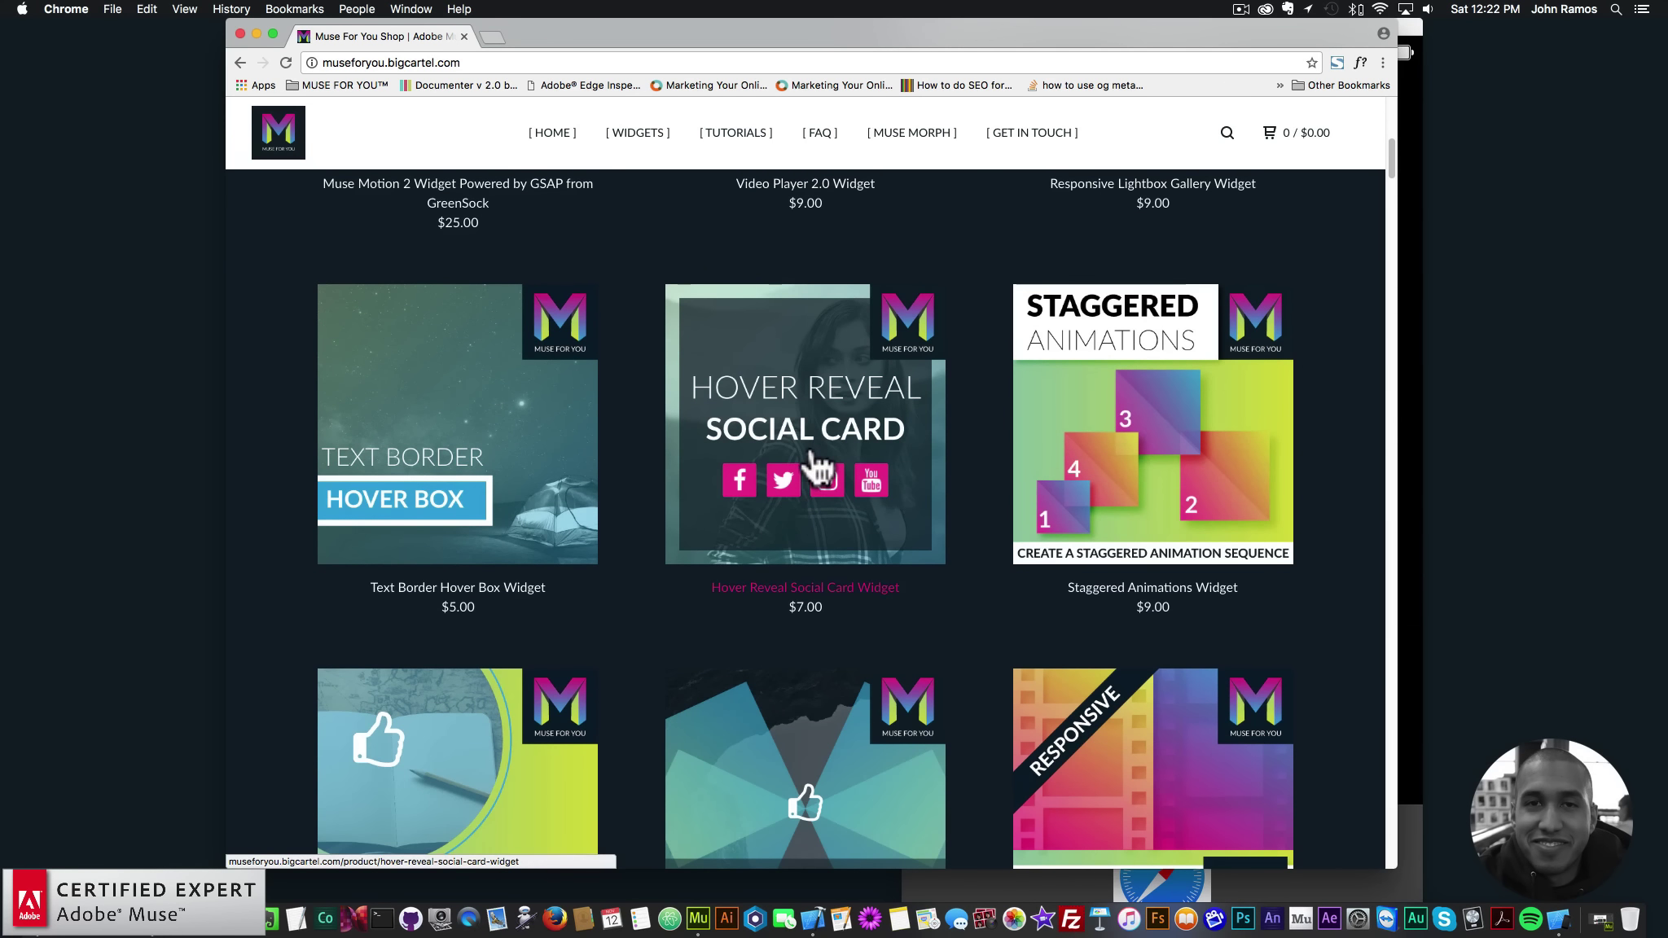
click(814, 466)
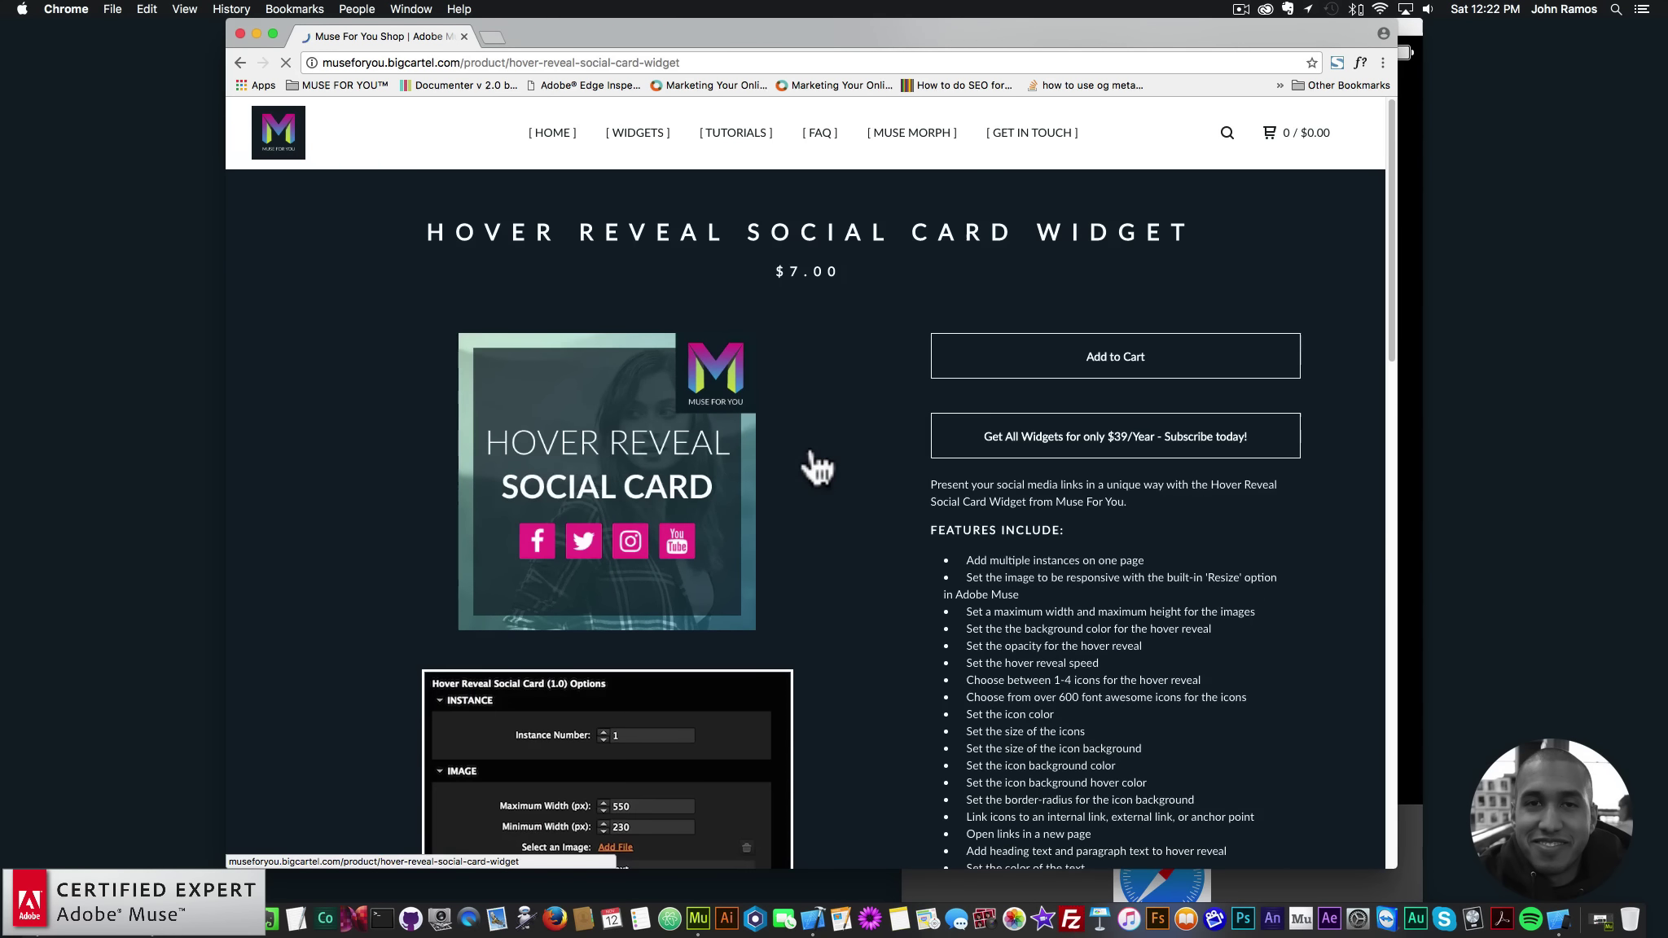
scroll(811, 462, down, 10)
click(1101, 456)
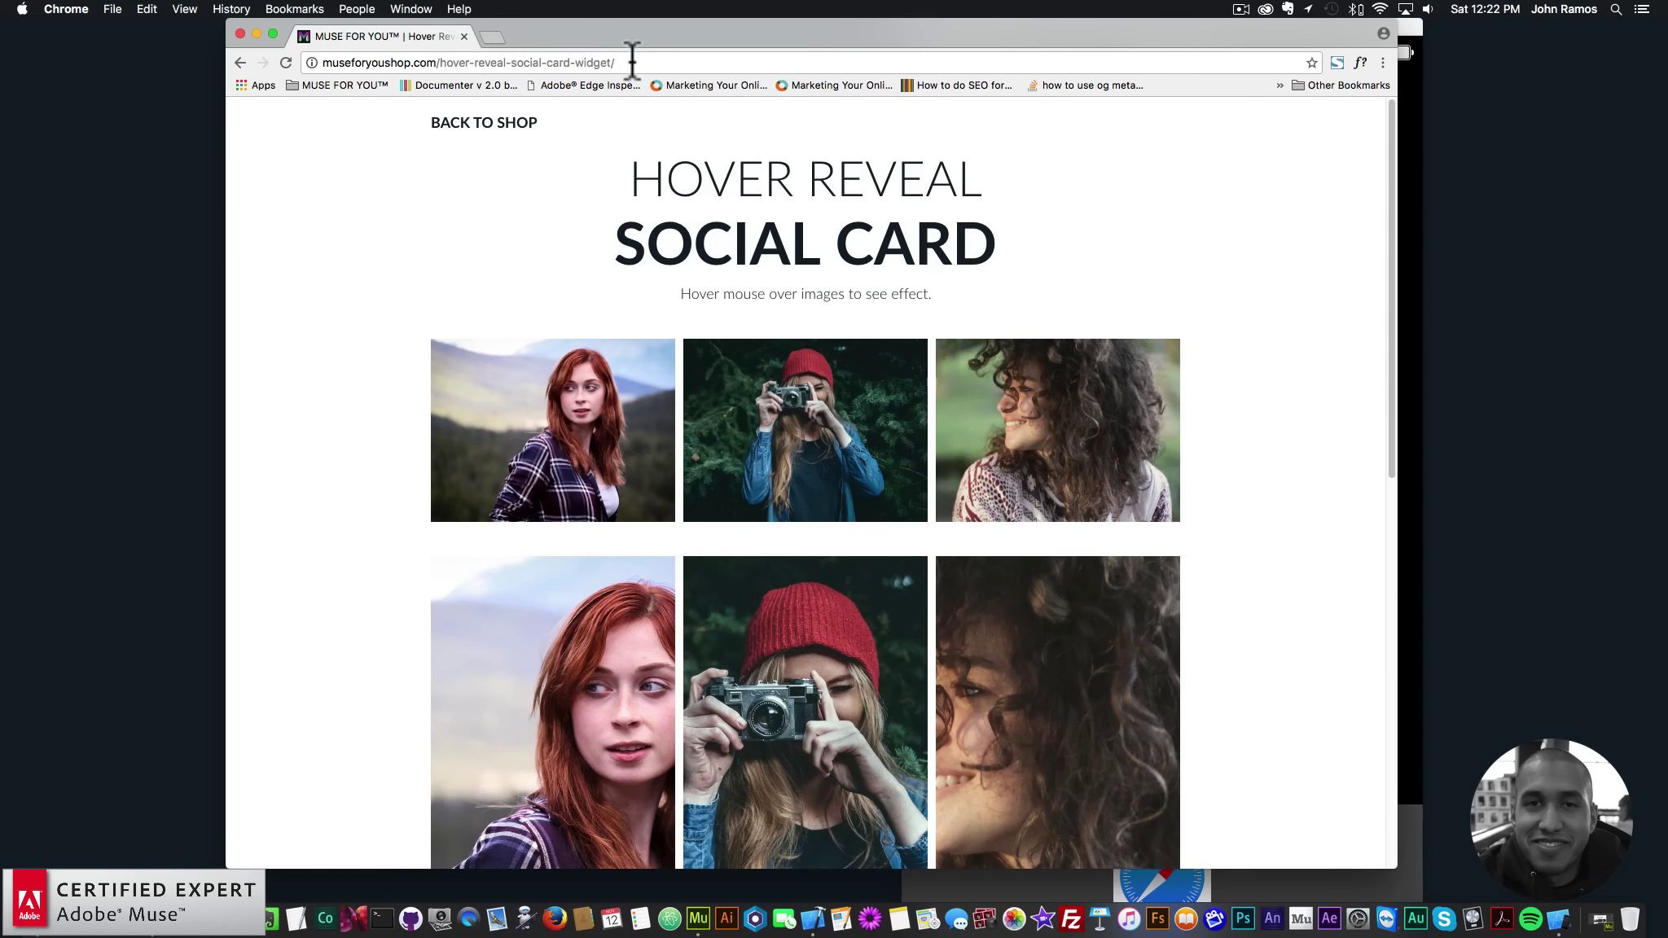
Copy the full web address of the Hover Reveal Social Card demo page.
click(632, 62)
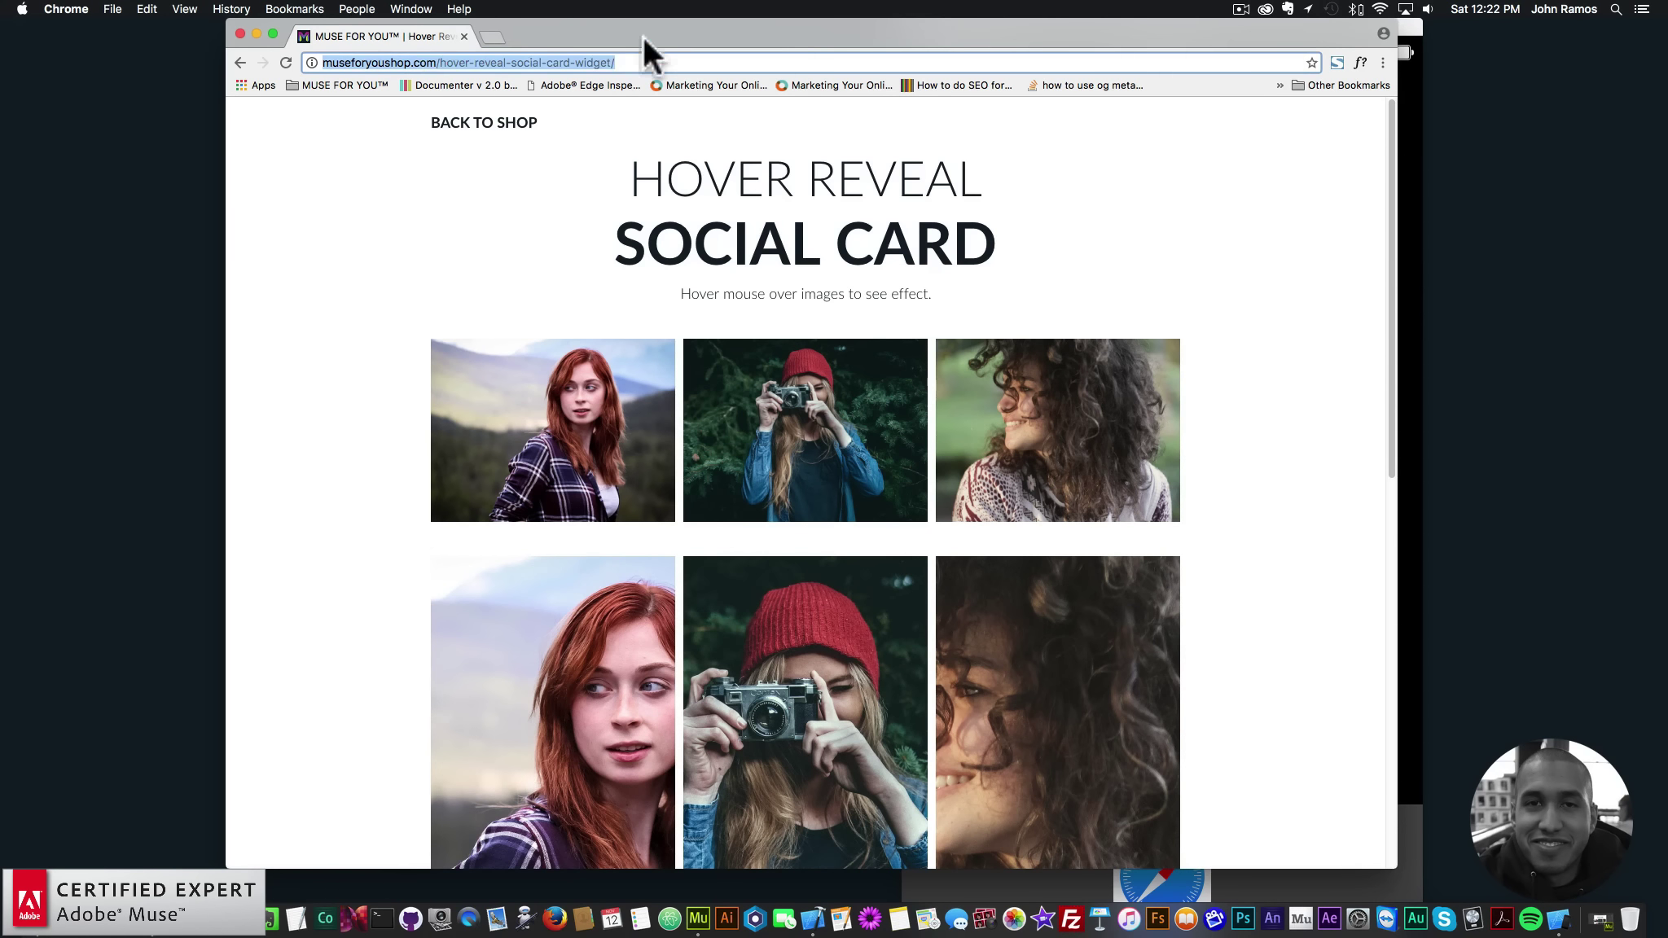
key(super)
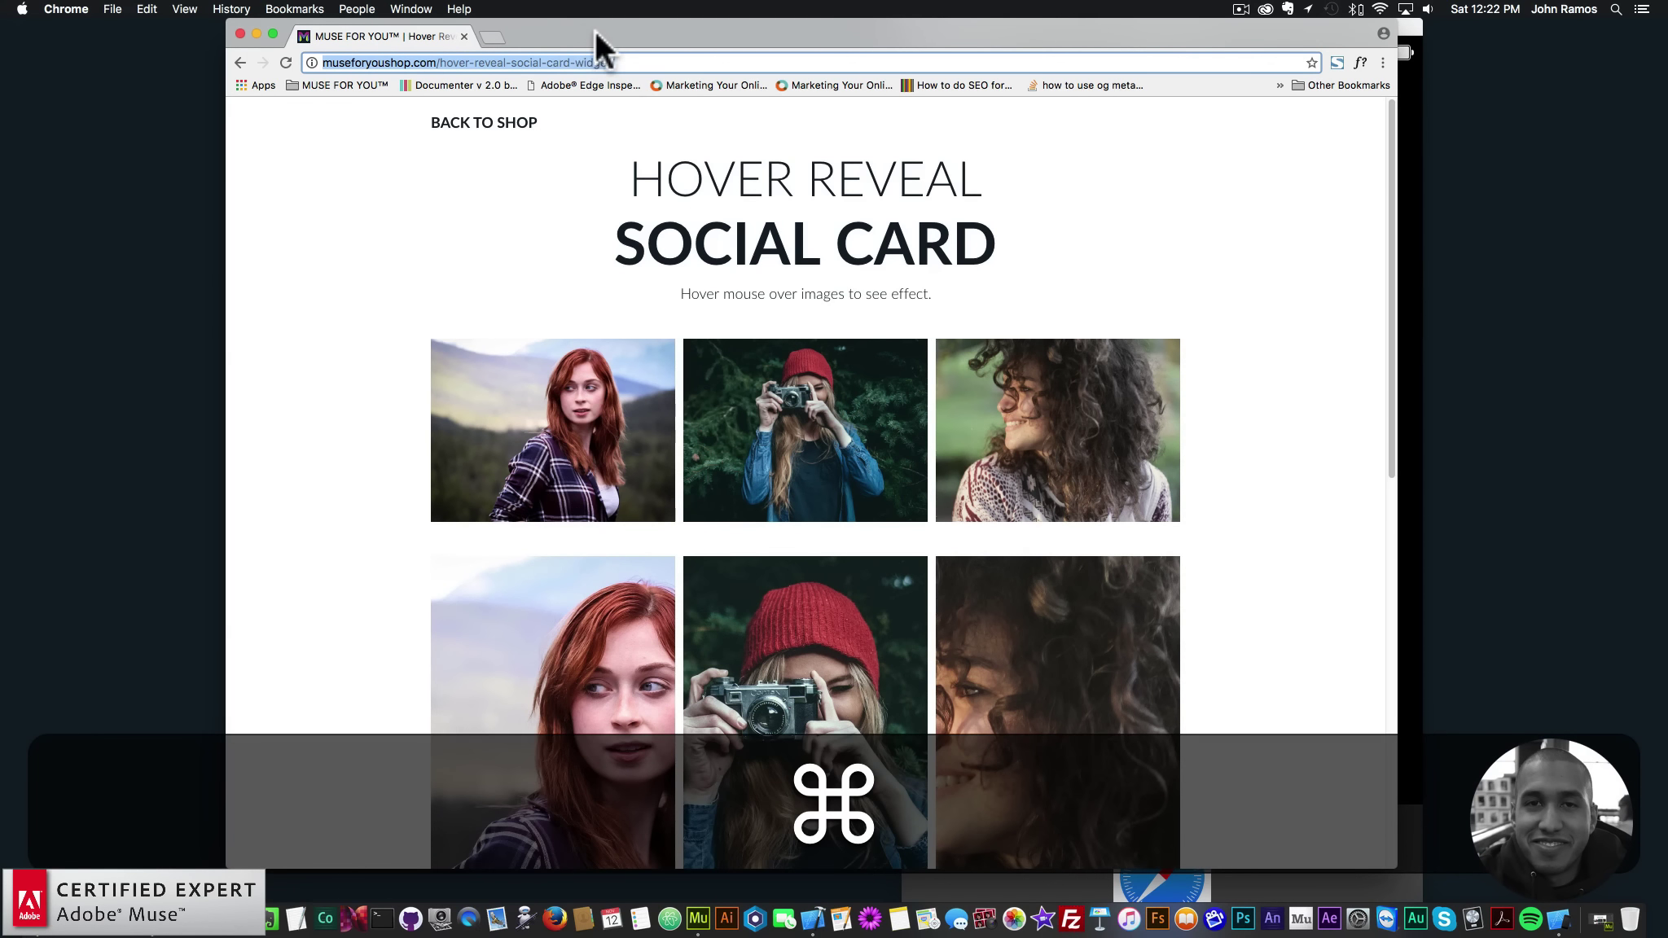
key(super+c)
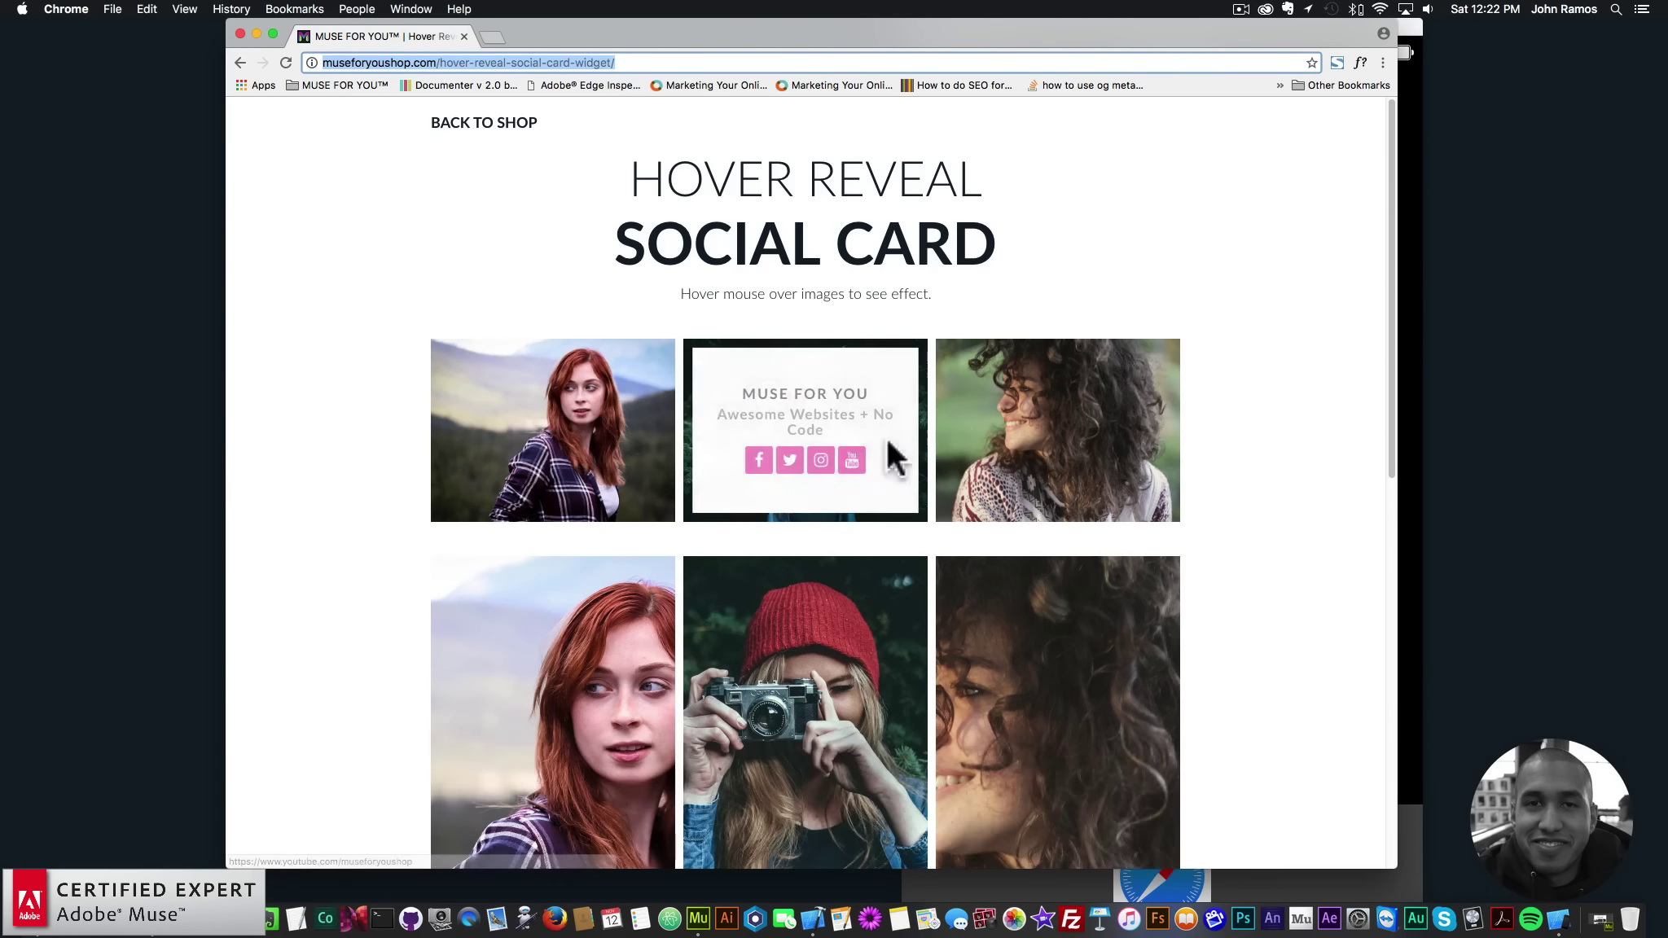
Examine the hover effects of the sample image cards down the demo page and return to its beginning.
mouse_move(1083, 476)
scroll(1083, 476, down, 5)
scroll(570, 456, down, 1)
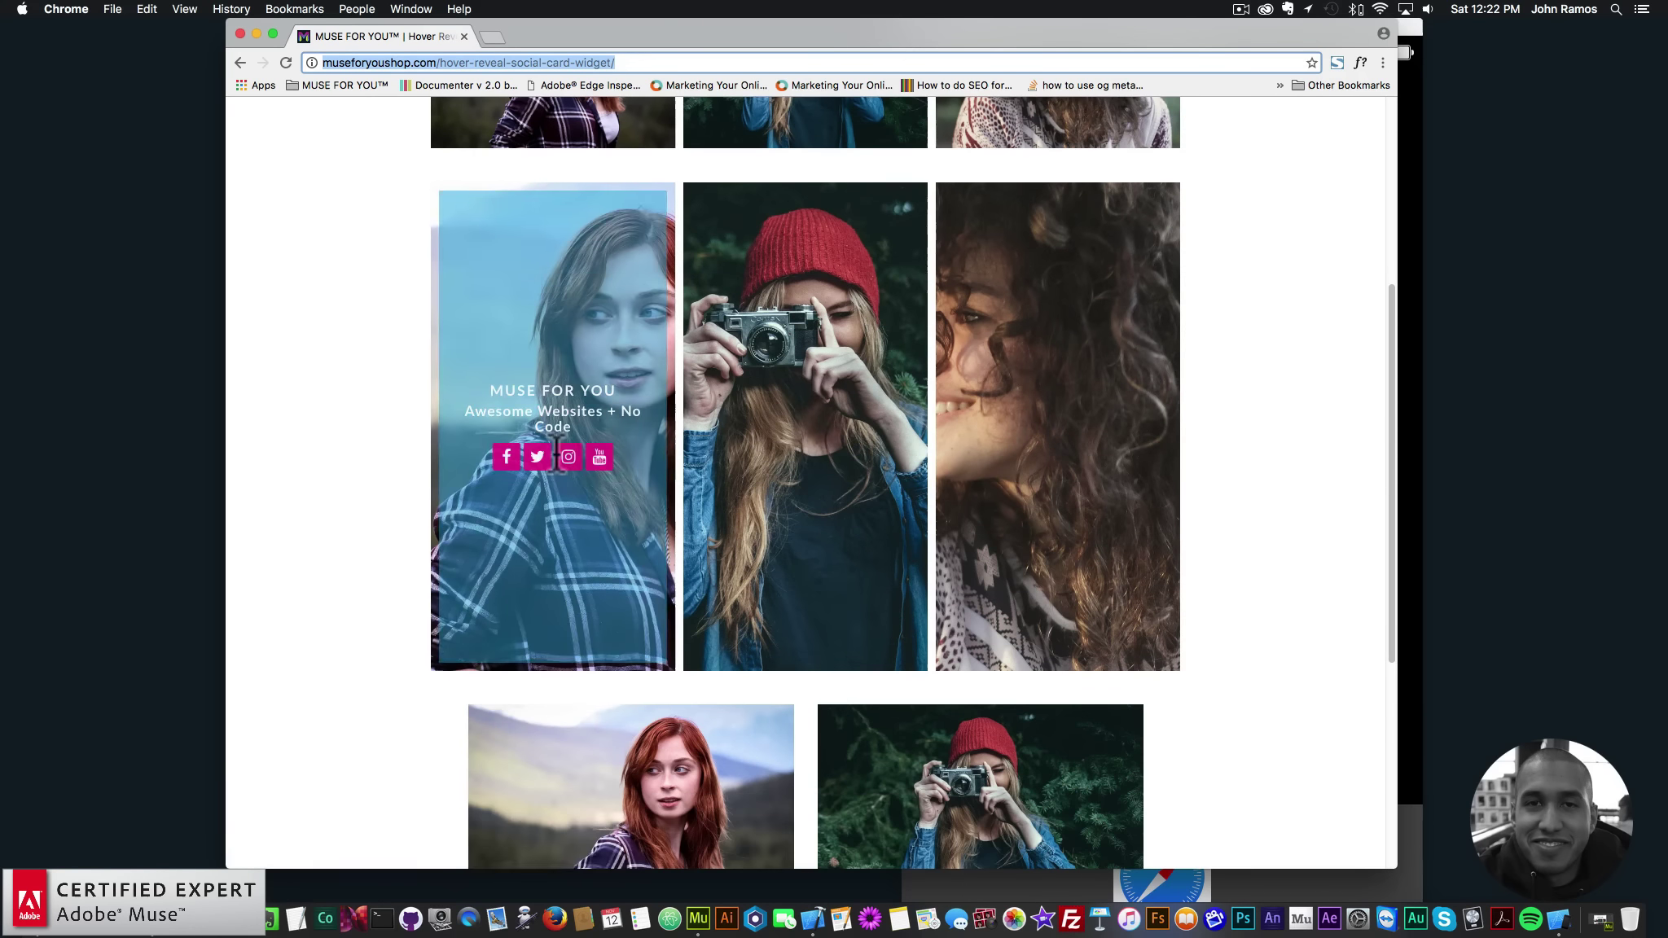
scroll(961, 505, down, 4)
scroll(827, 700, down, 2)
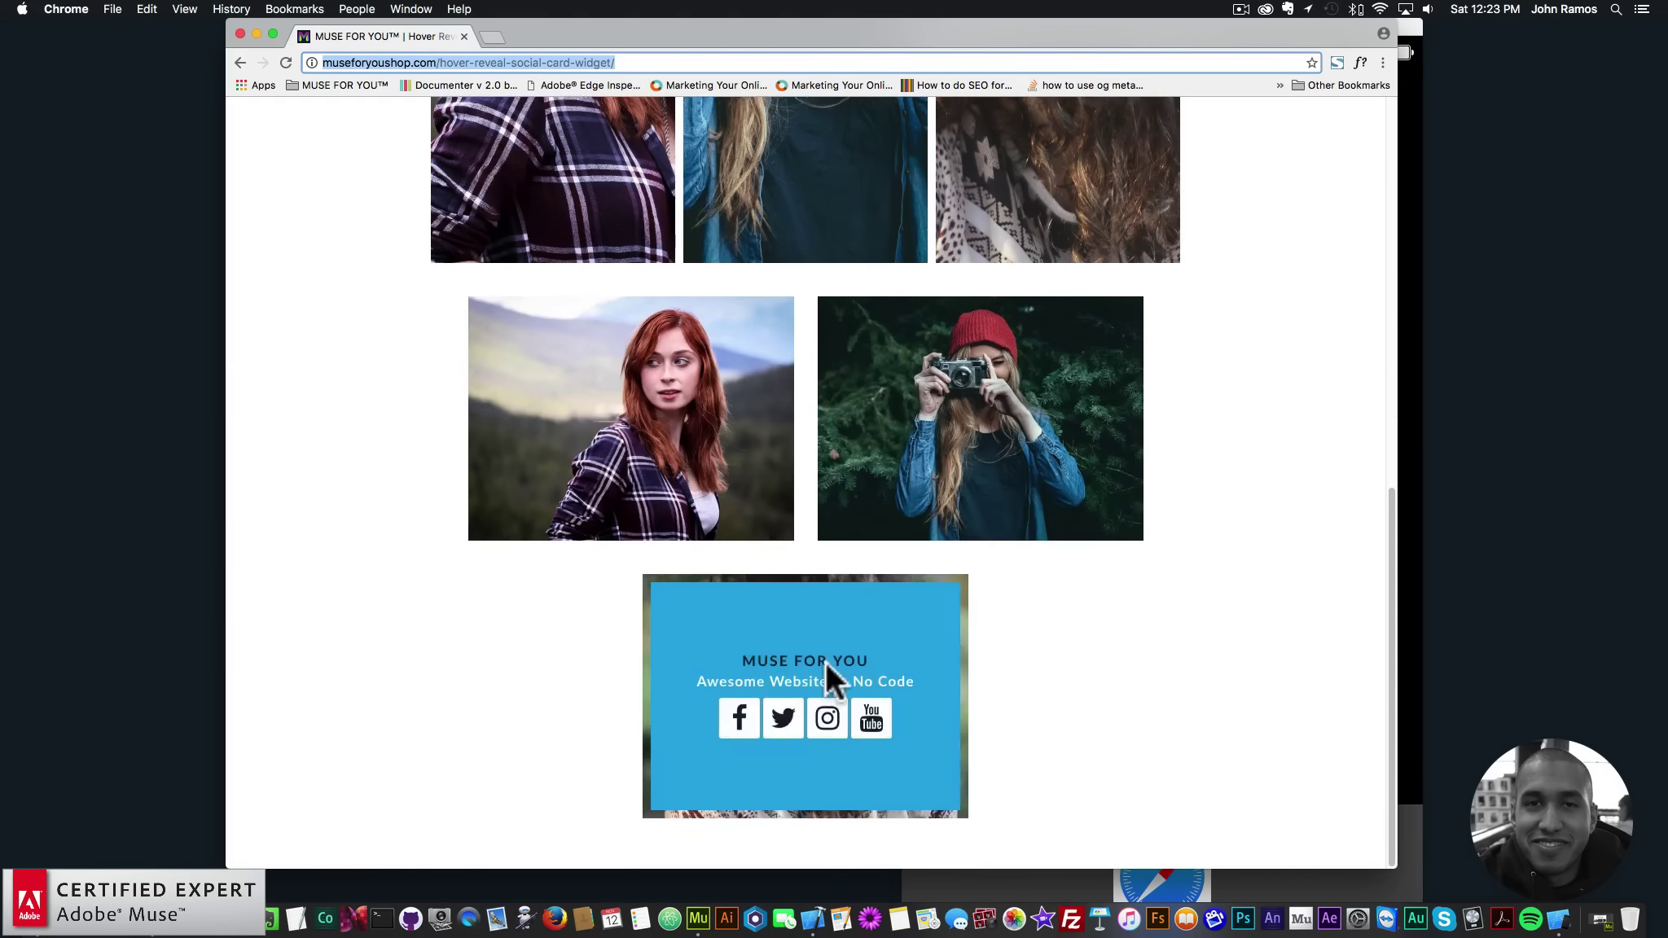
scroll(732, 530, up, 12)
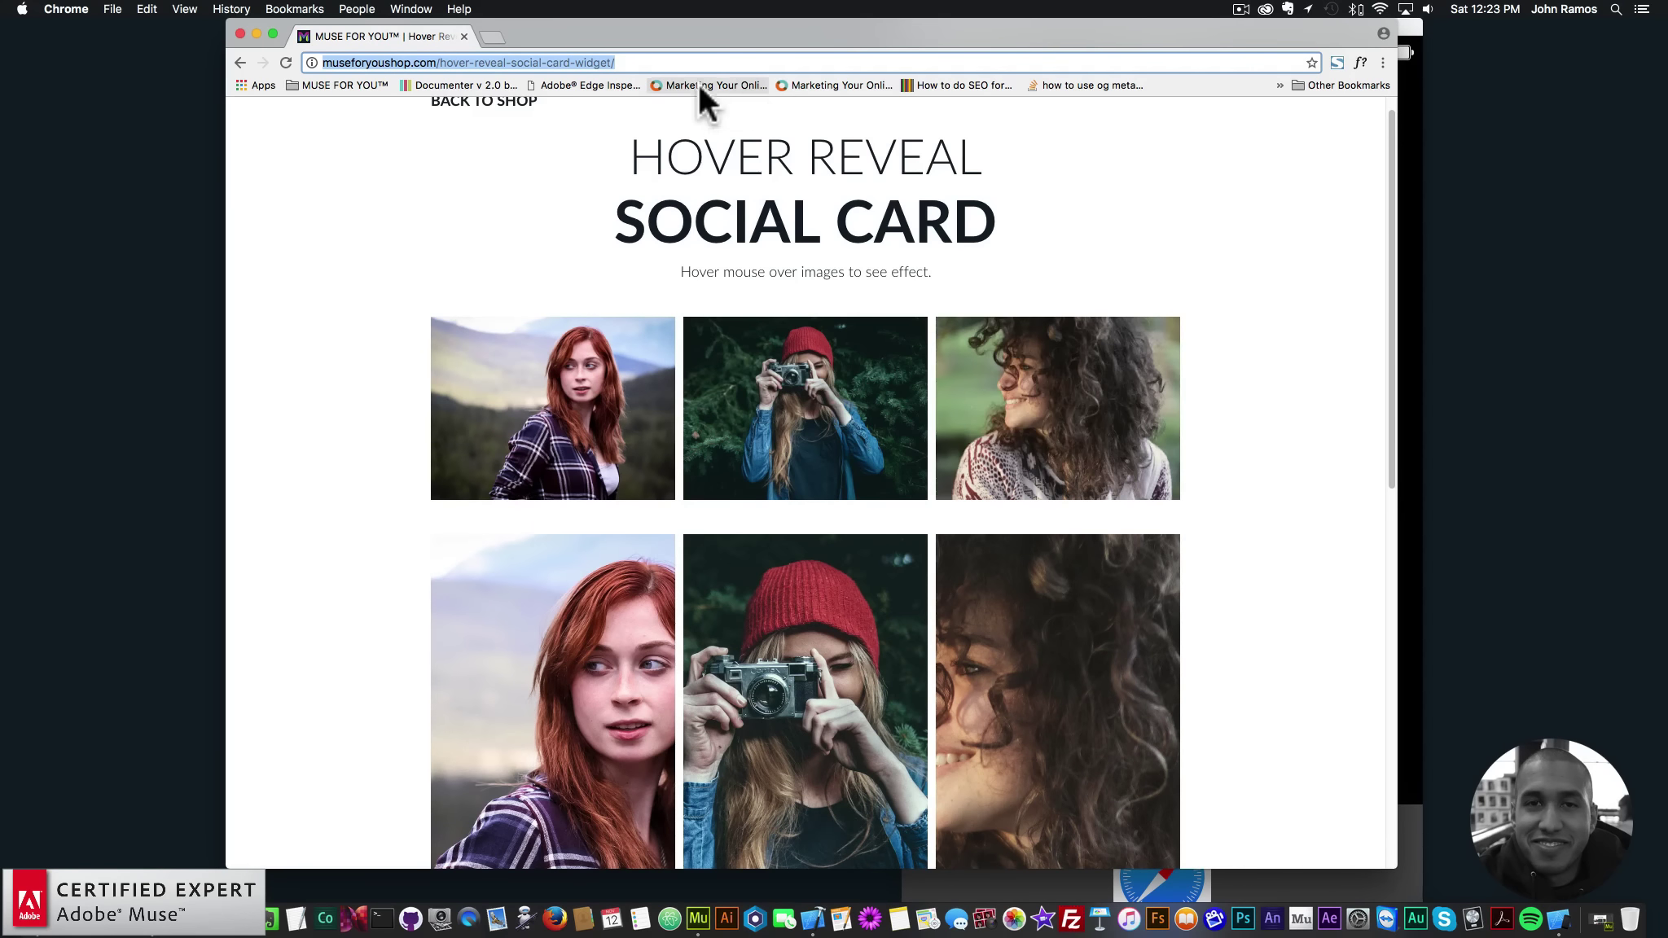
Copy the demo page address again and move the browser window aside to uncover the iPhone 5s simulator.
key(super+c)
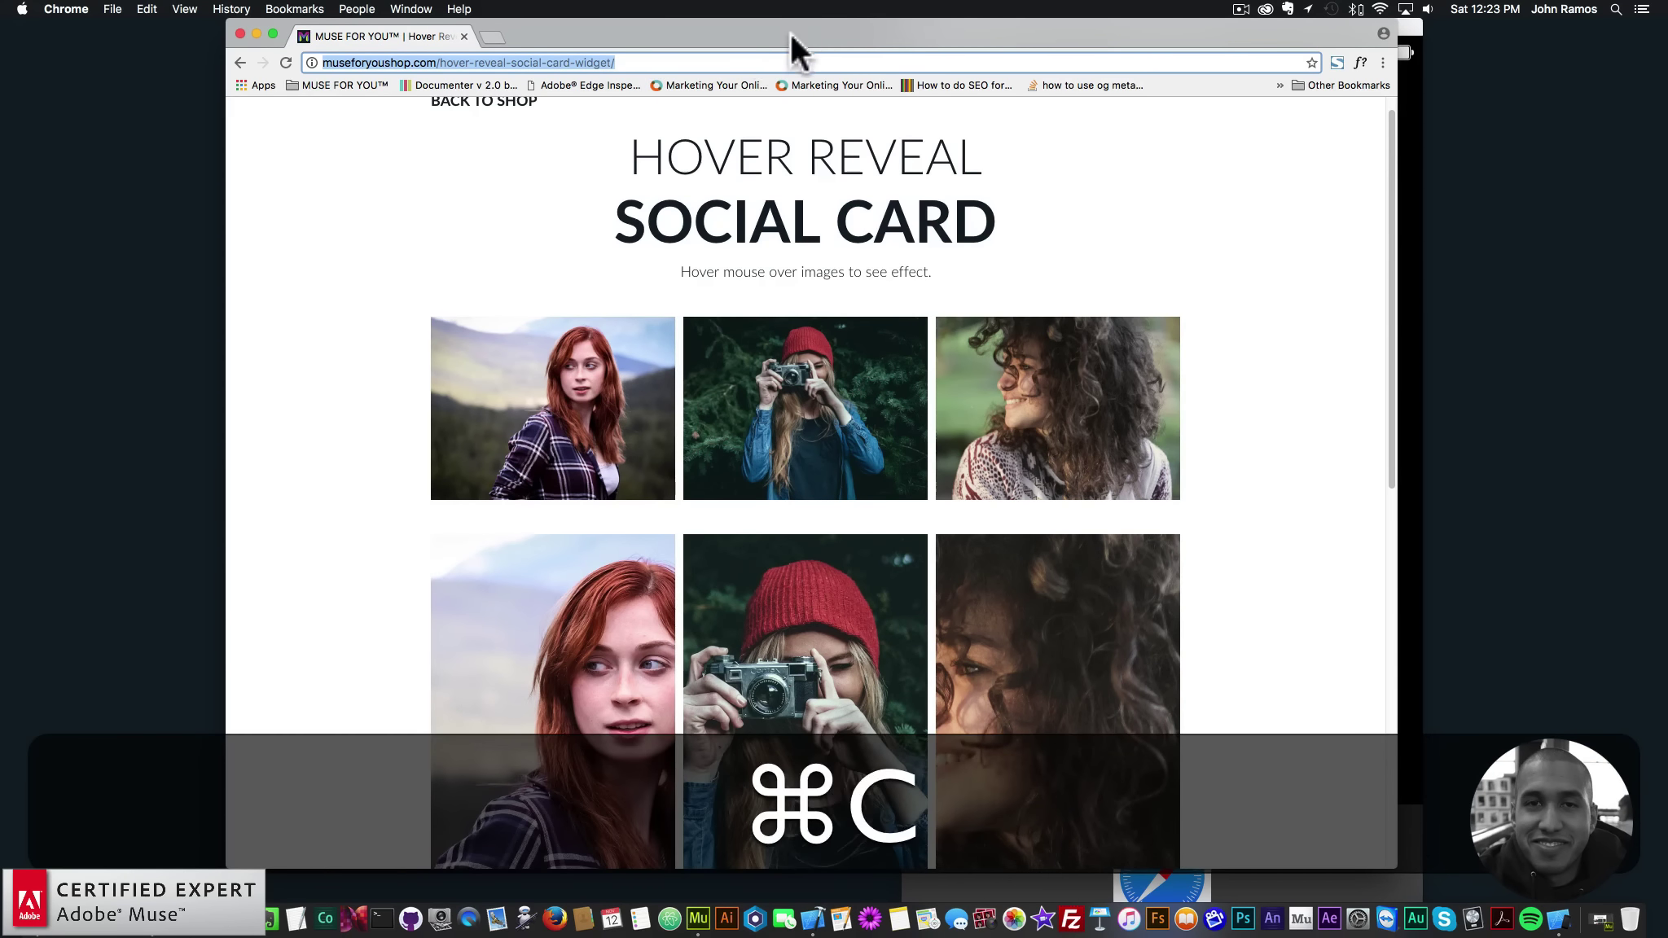
drag(792, 37, 650, 37)
click(1334, 406)
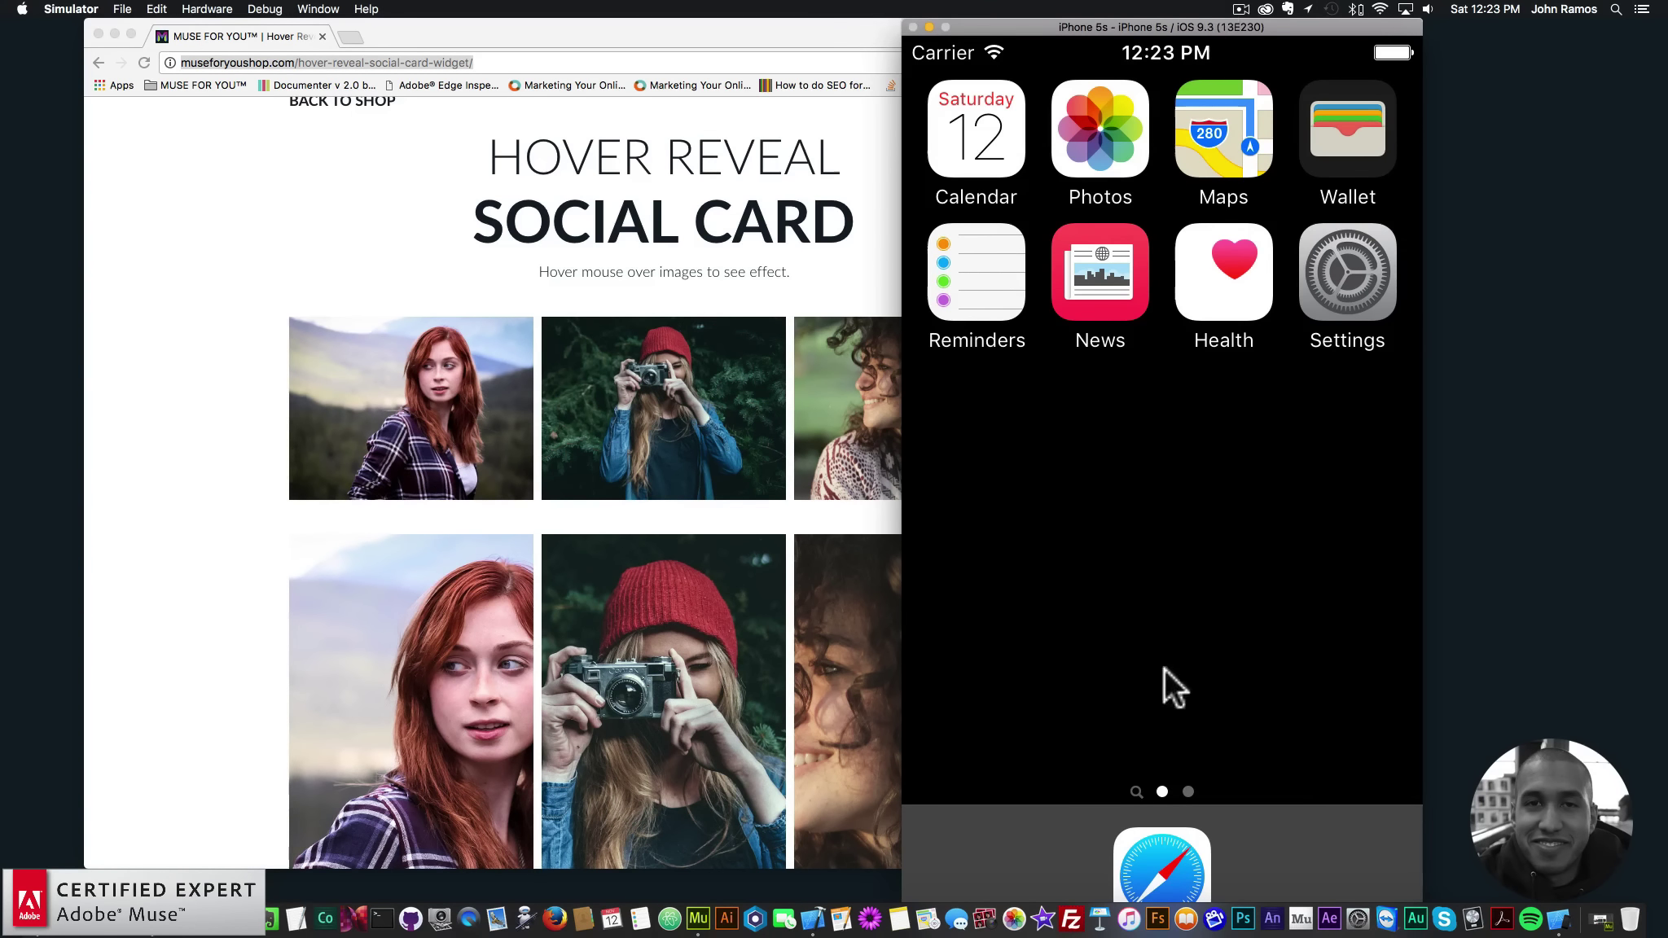
Open Safari on the simulated iPhone and load the copied museforyoushop.com/hover-reveal-social-card-widget/ address.
click(1160, 854)
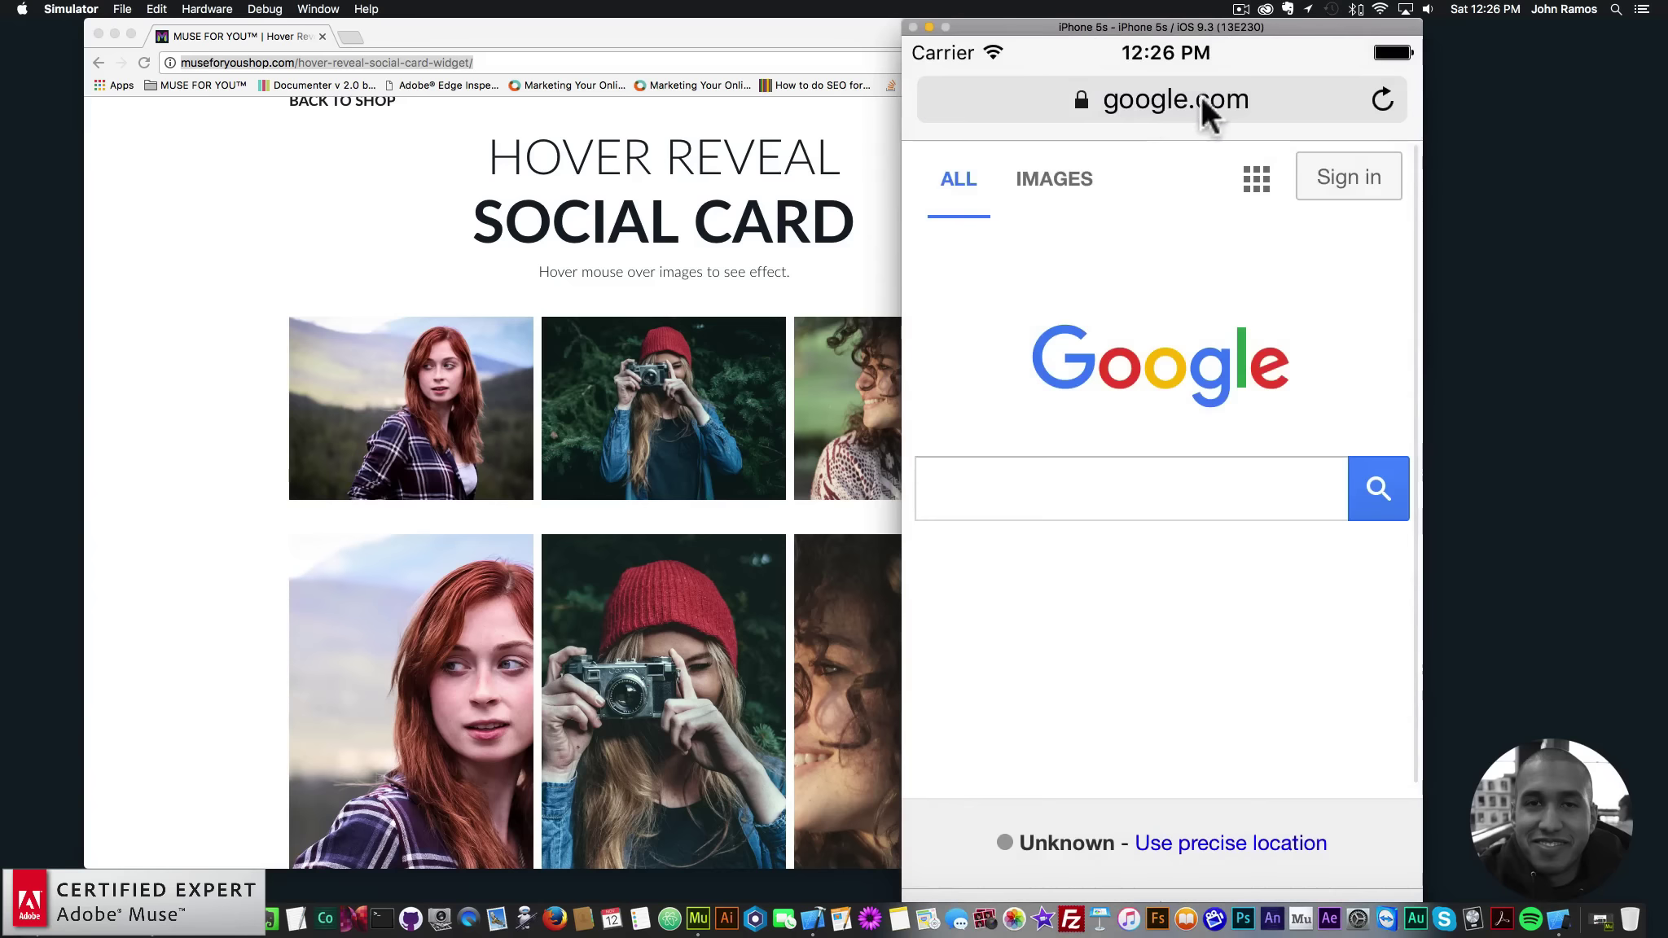
click(1168, 98)
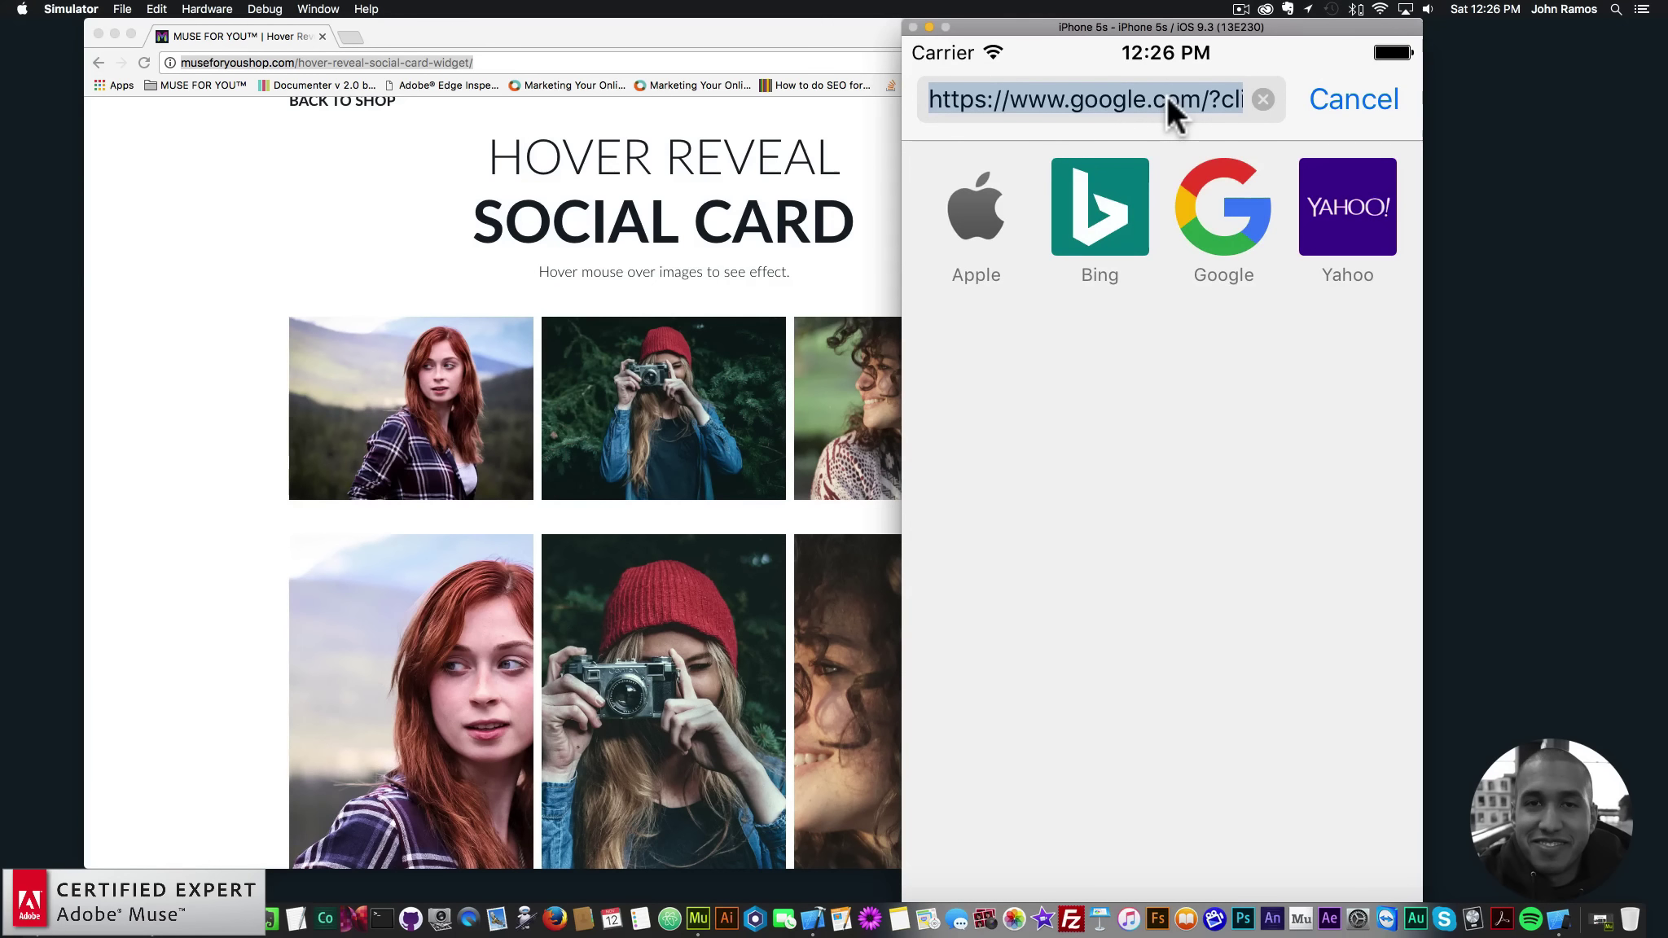
key(super+v)
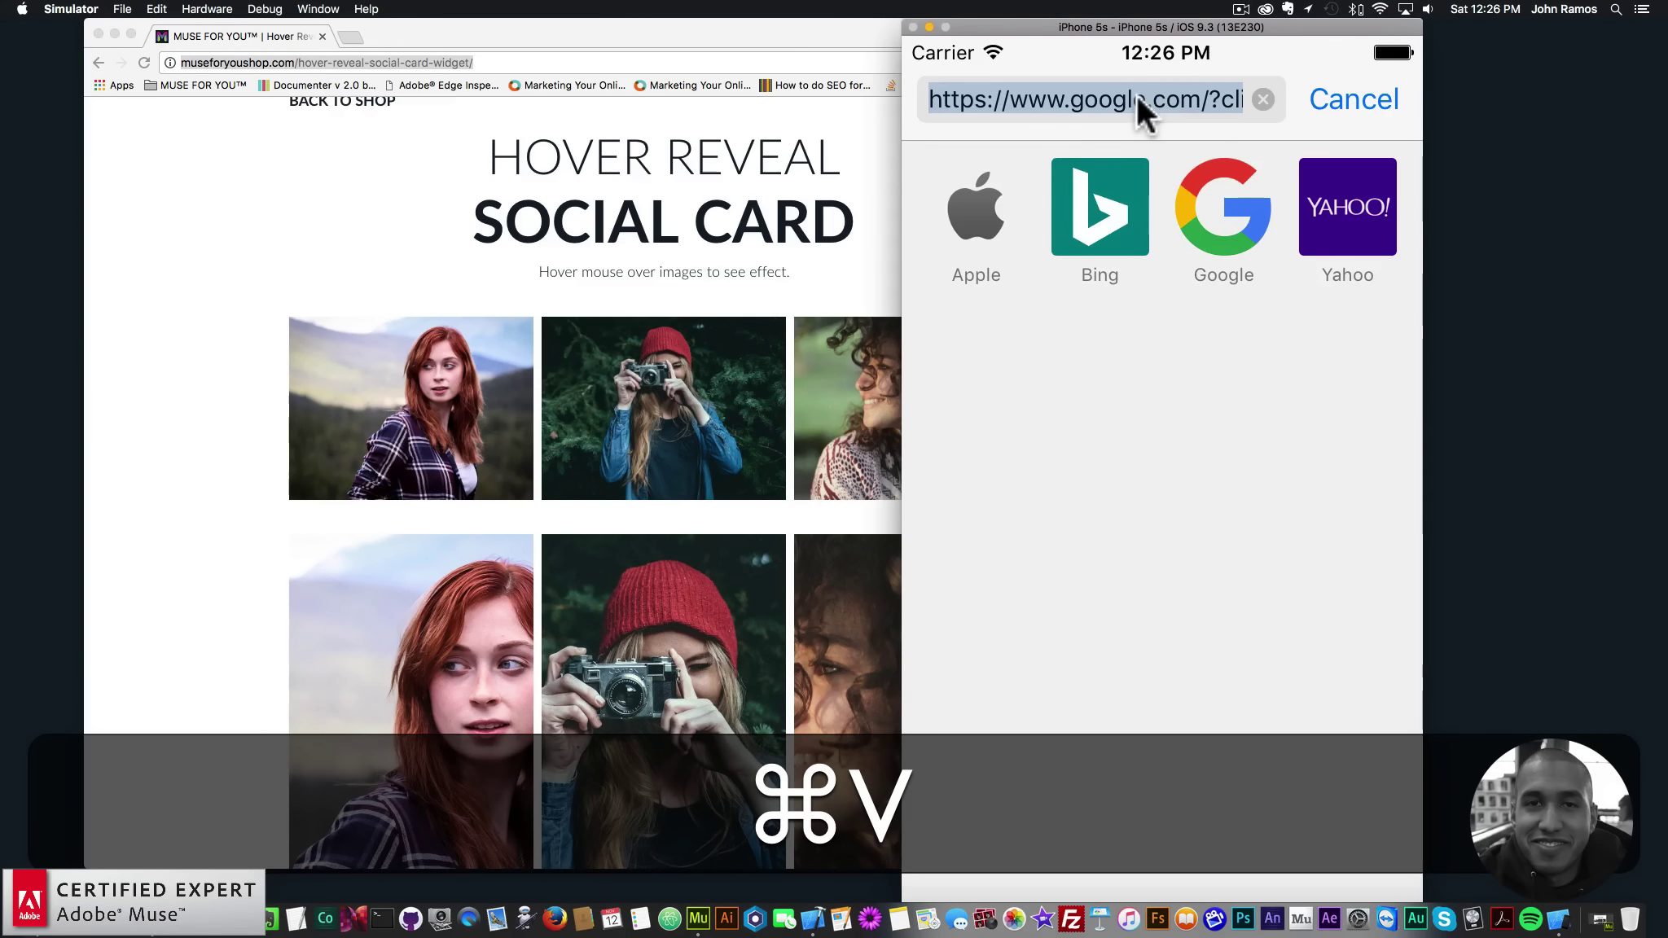
click(1135, 93)
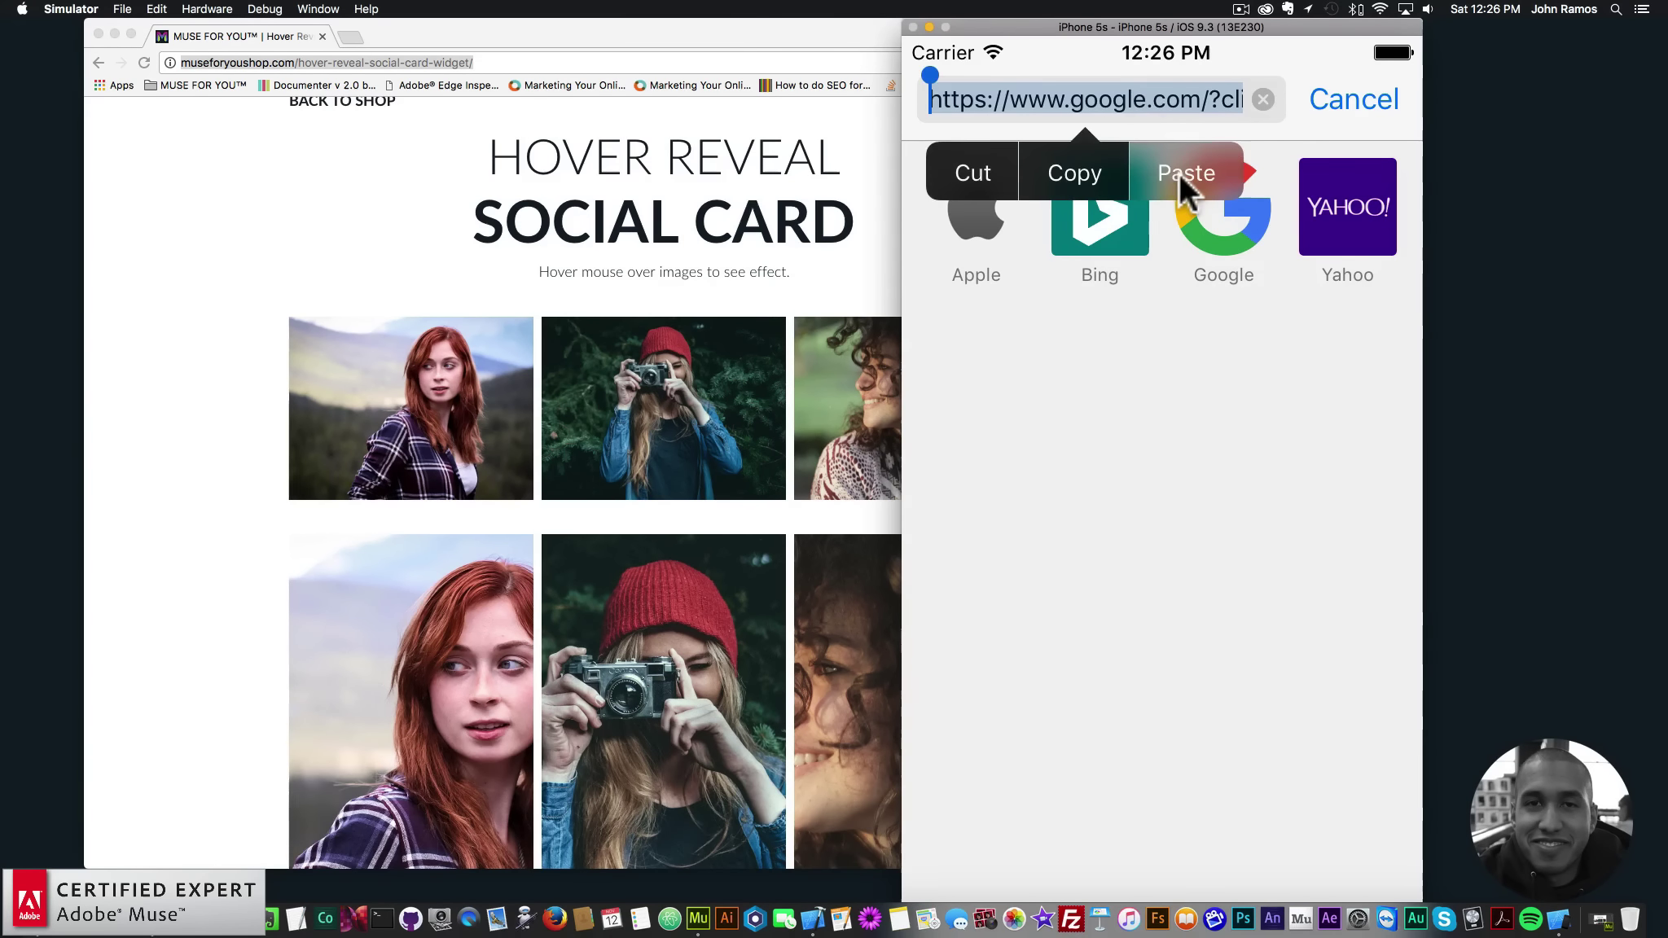
click(1182, 173)
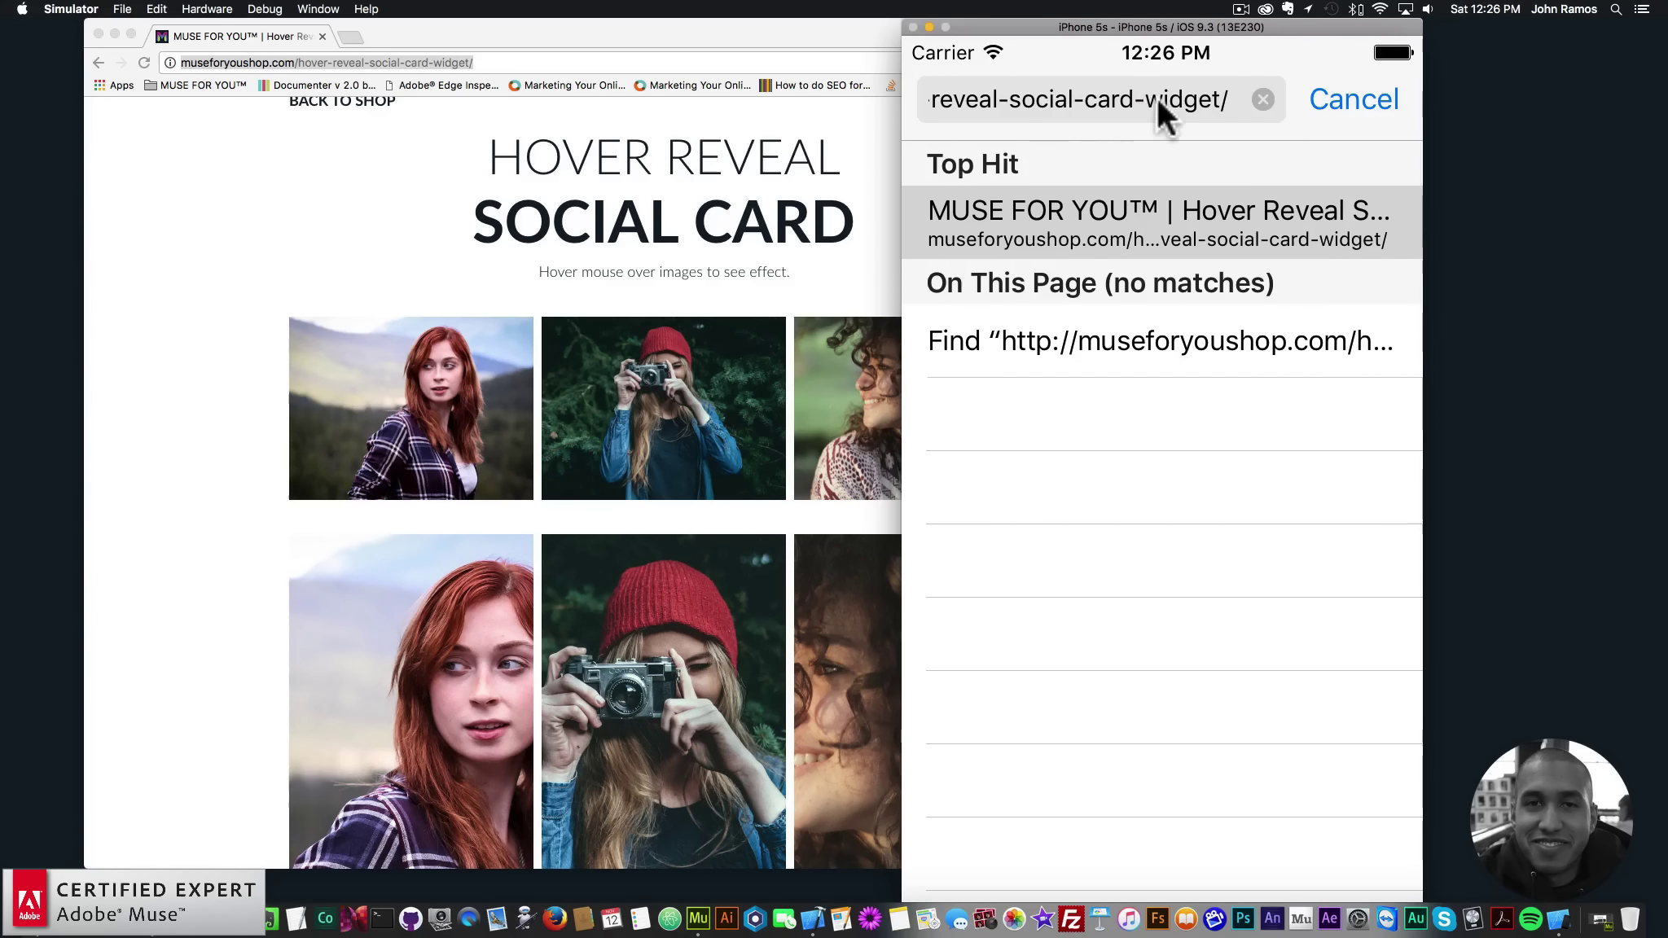
key(super)
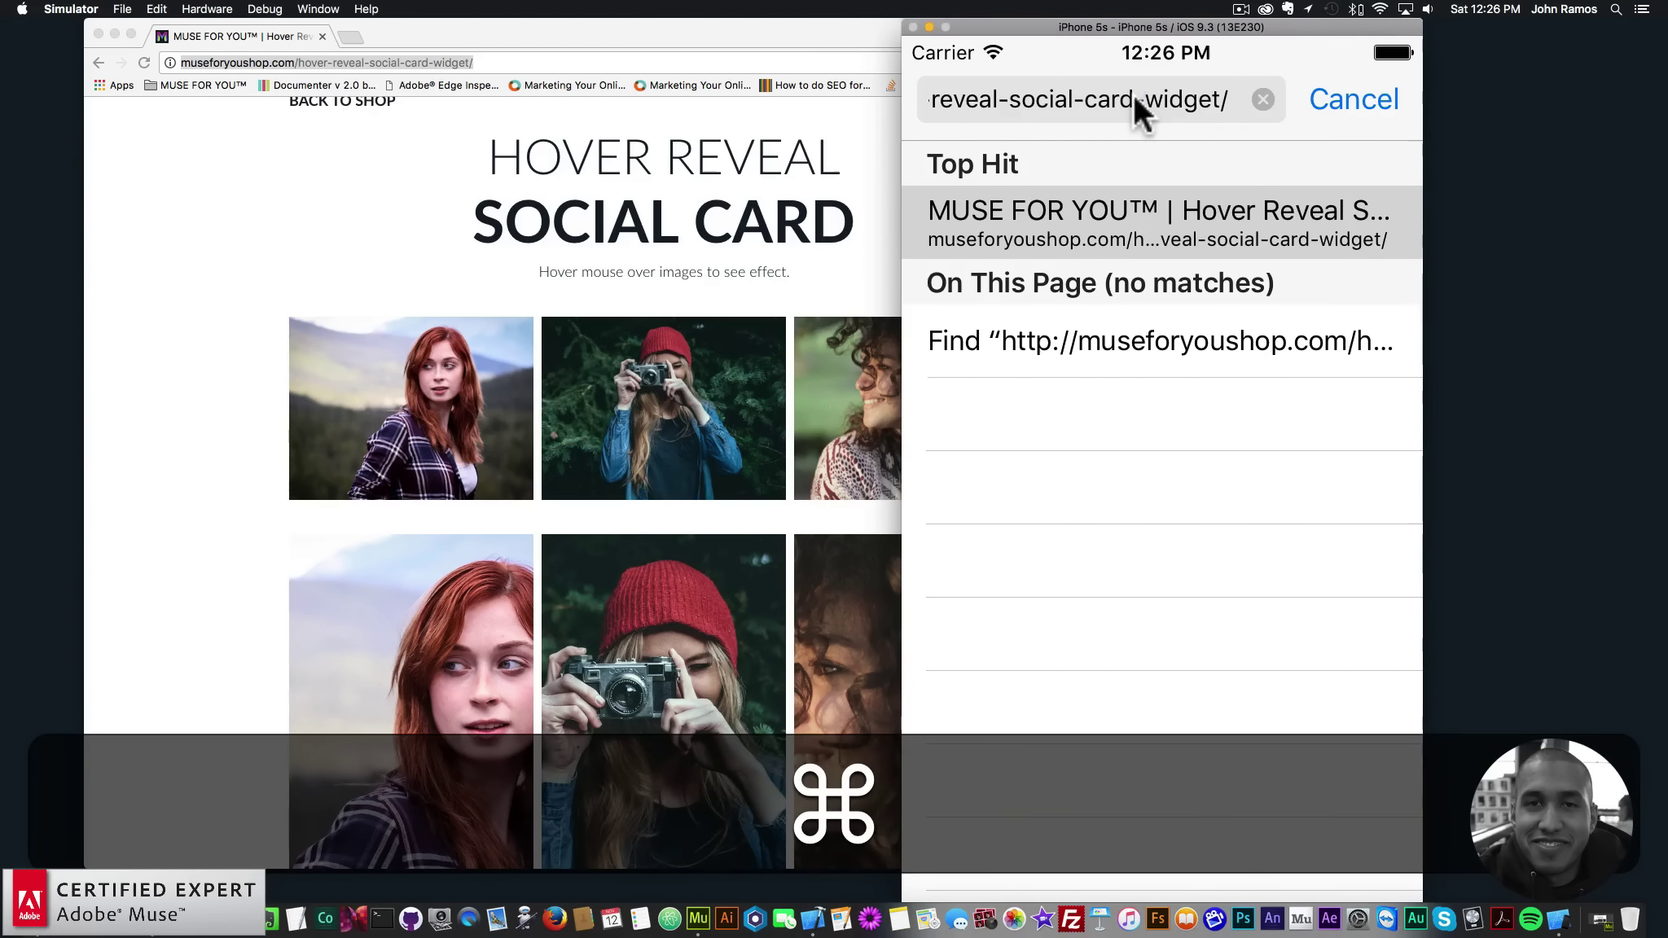
click(1155, 96)
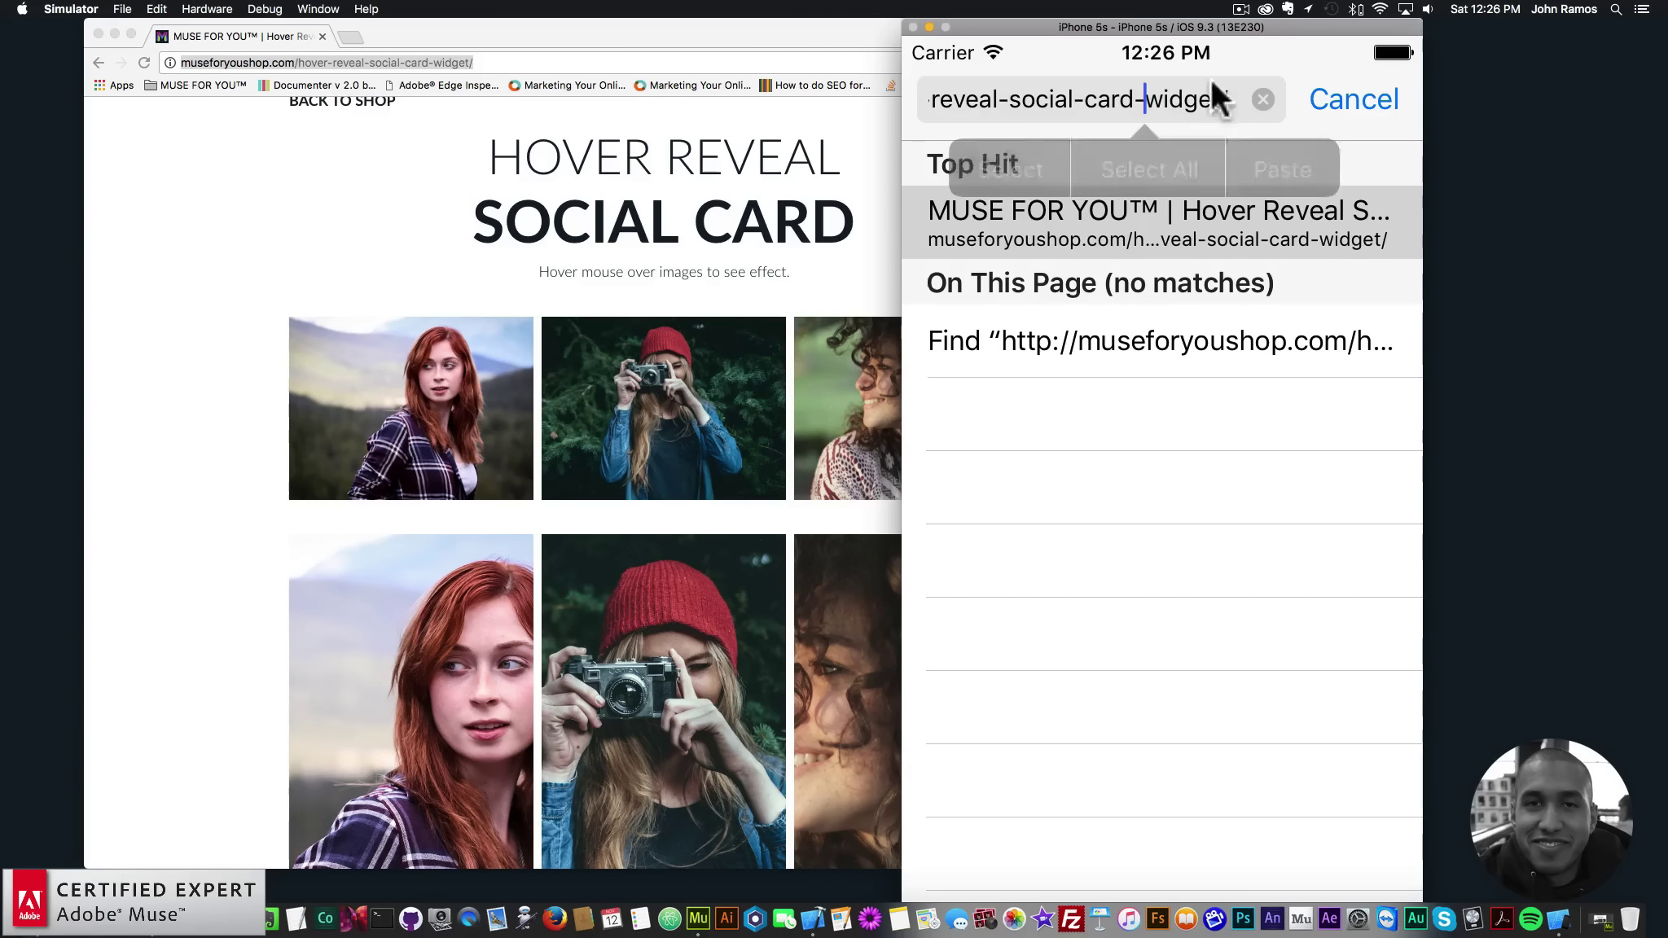
click(1225, 97)
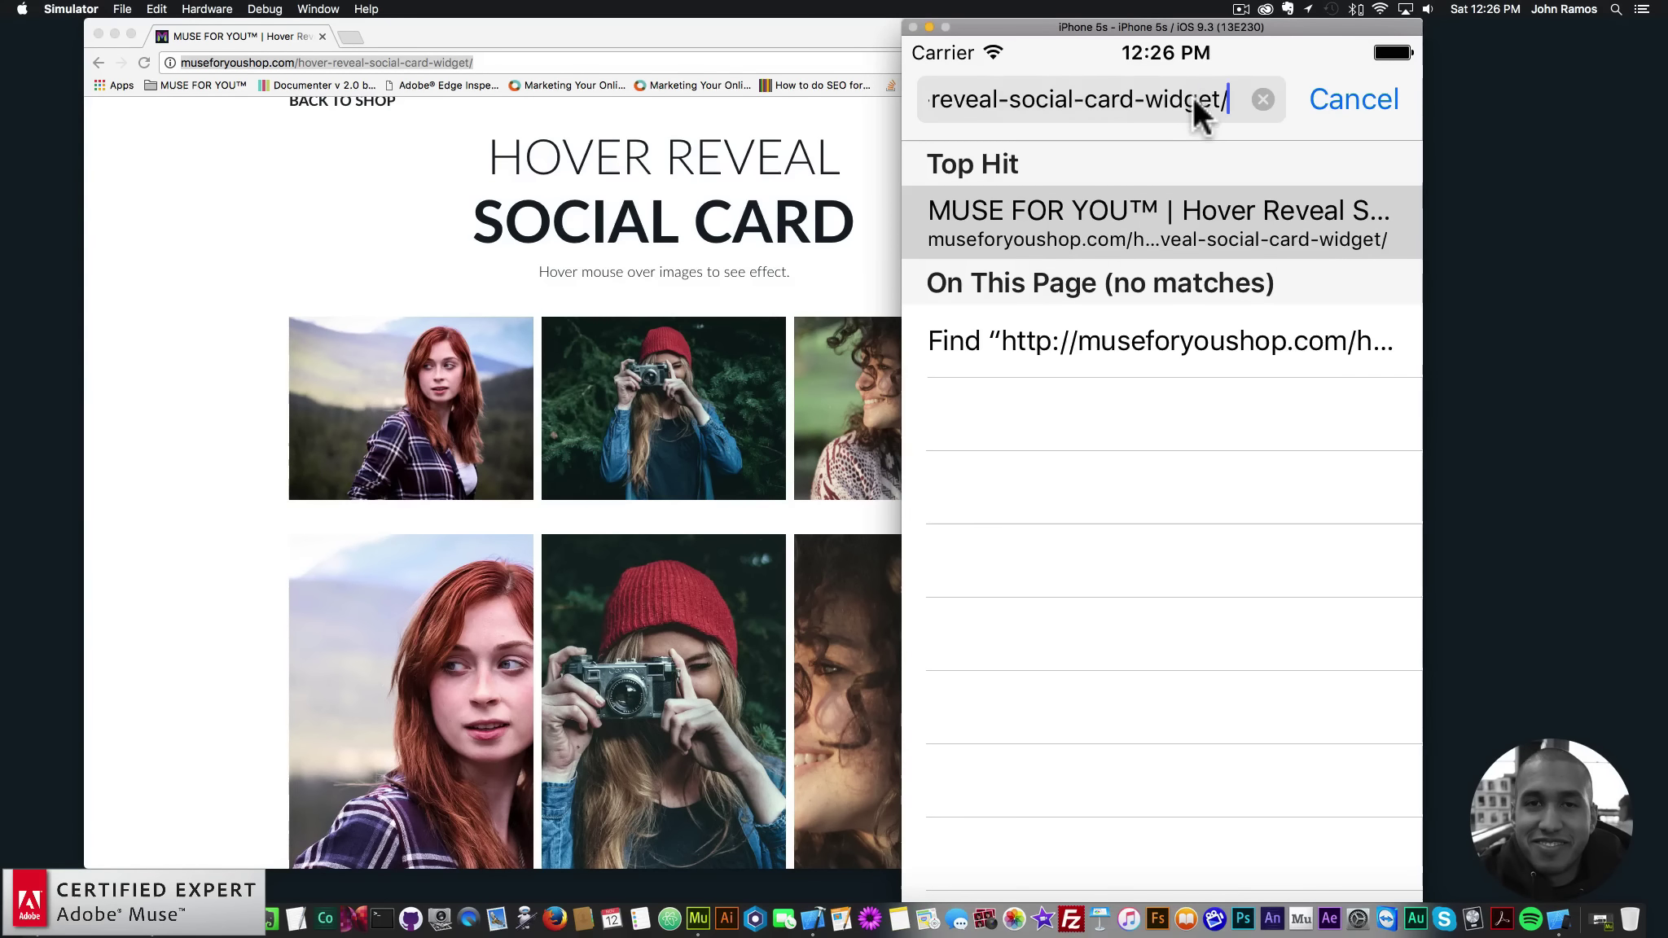
key(Return)
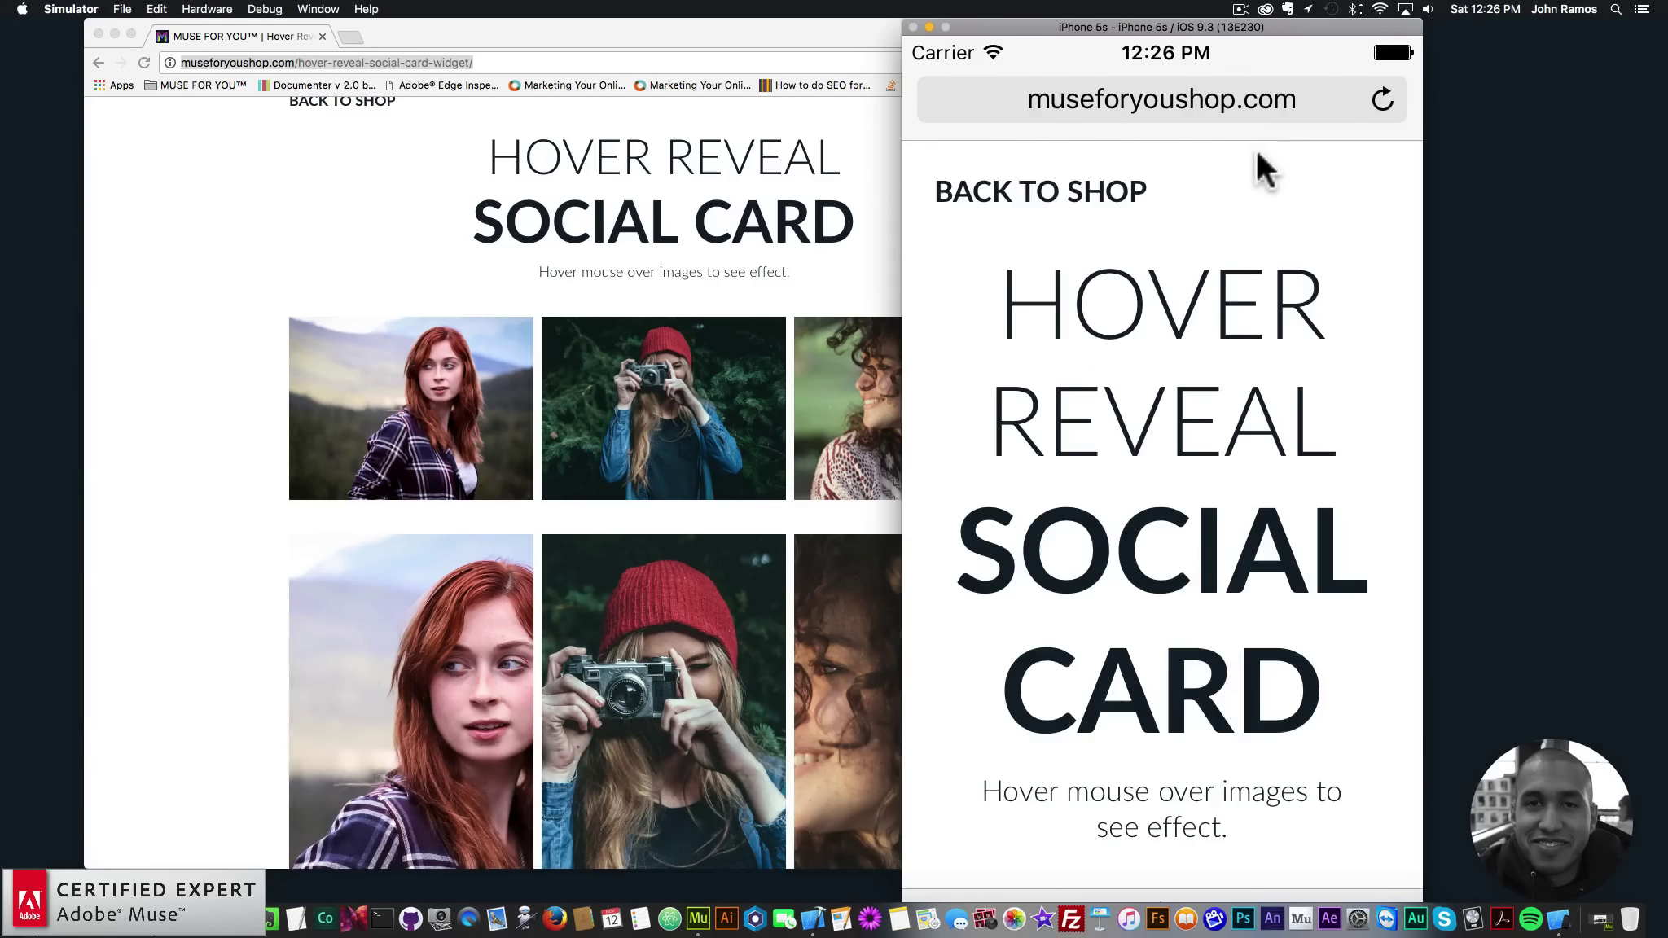
Test the first image card on the mobile page by revealing and hiding its social overlay.
drag(1146, 454, 1158, 361)
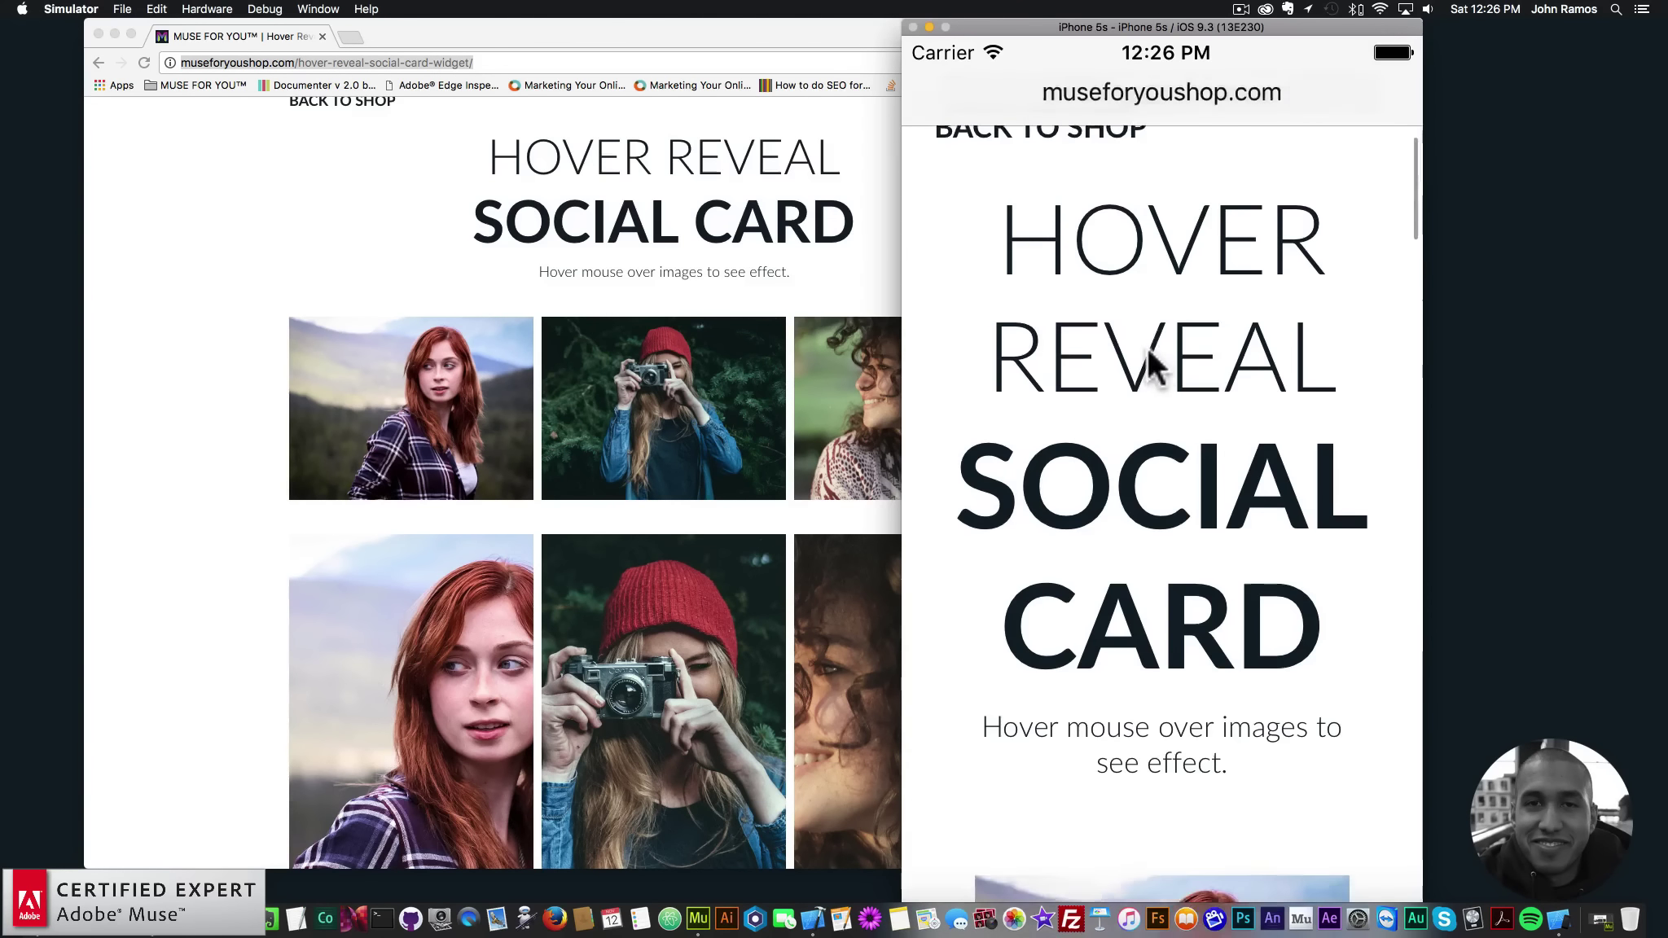
drag(1176, 495, 1175, 292)
drag(1199, 588, 1240, 205)
click(1227, 383)
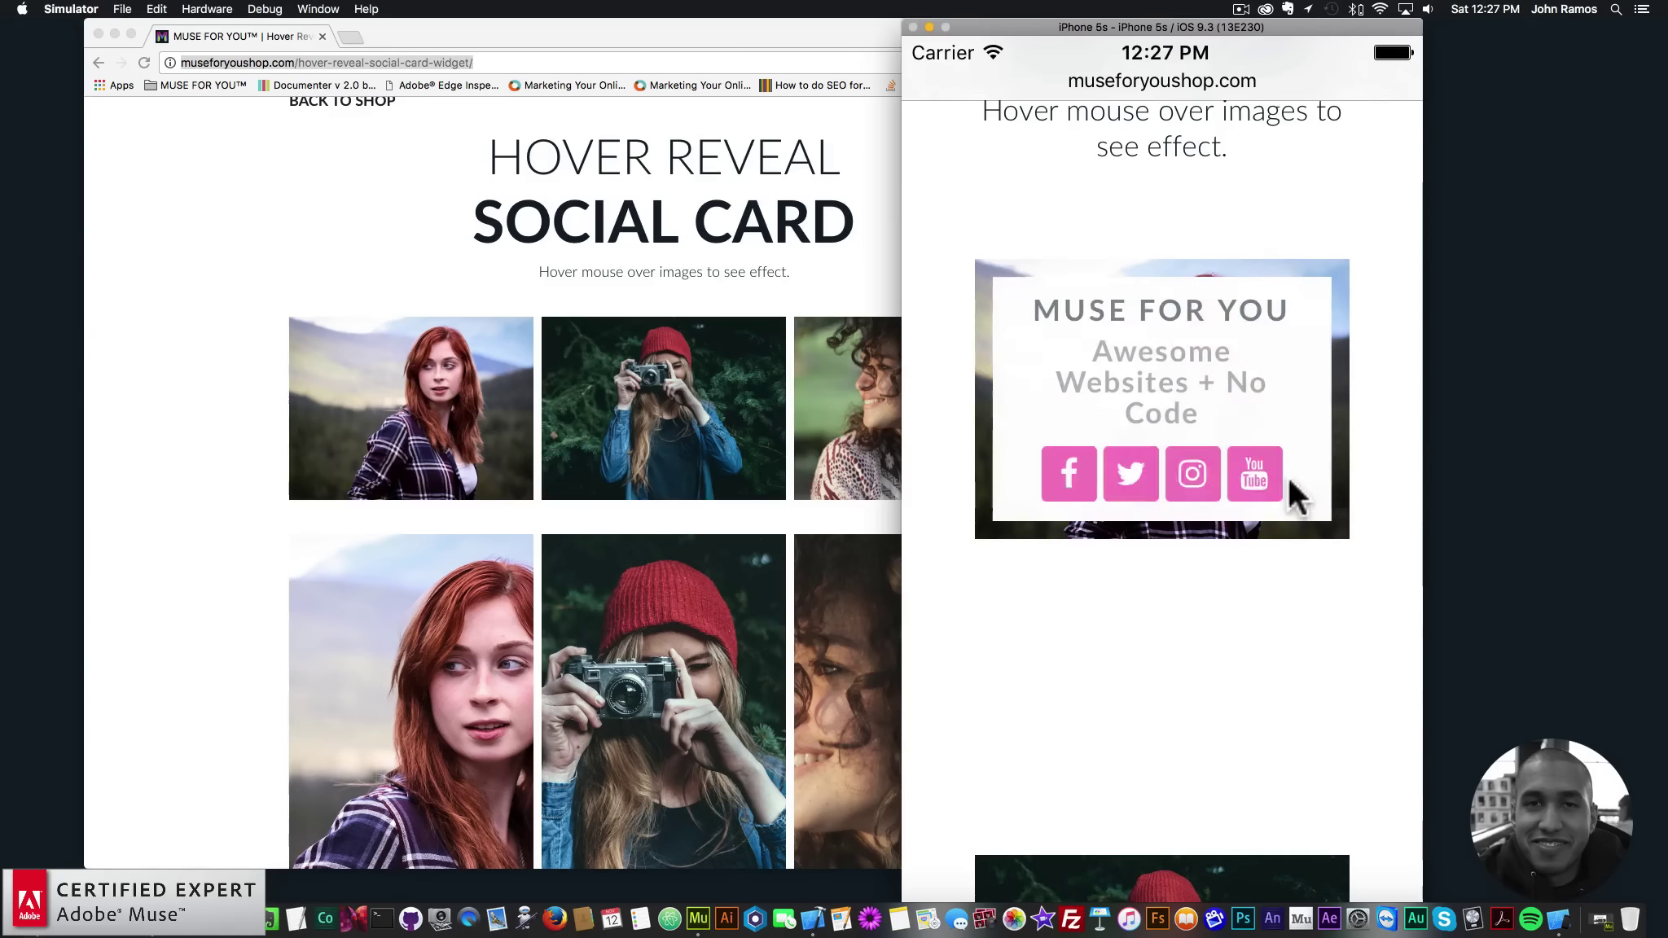
click(1160, 660)
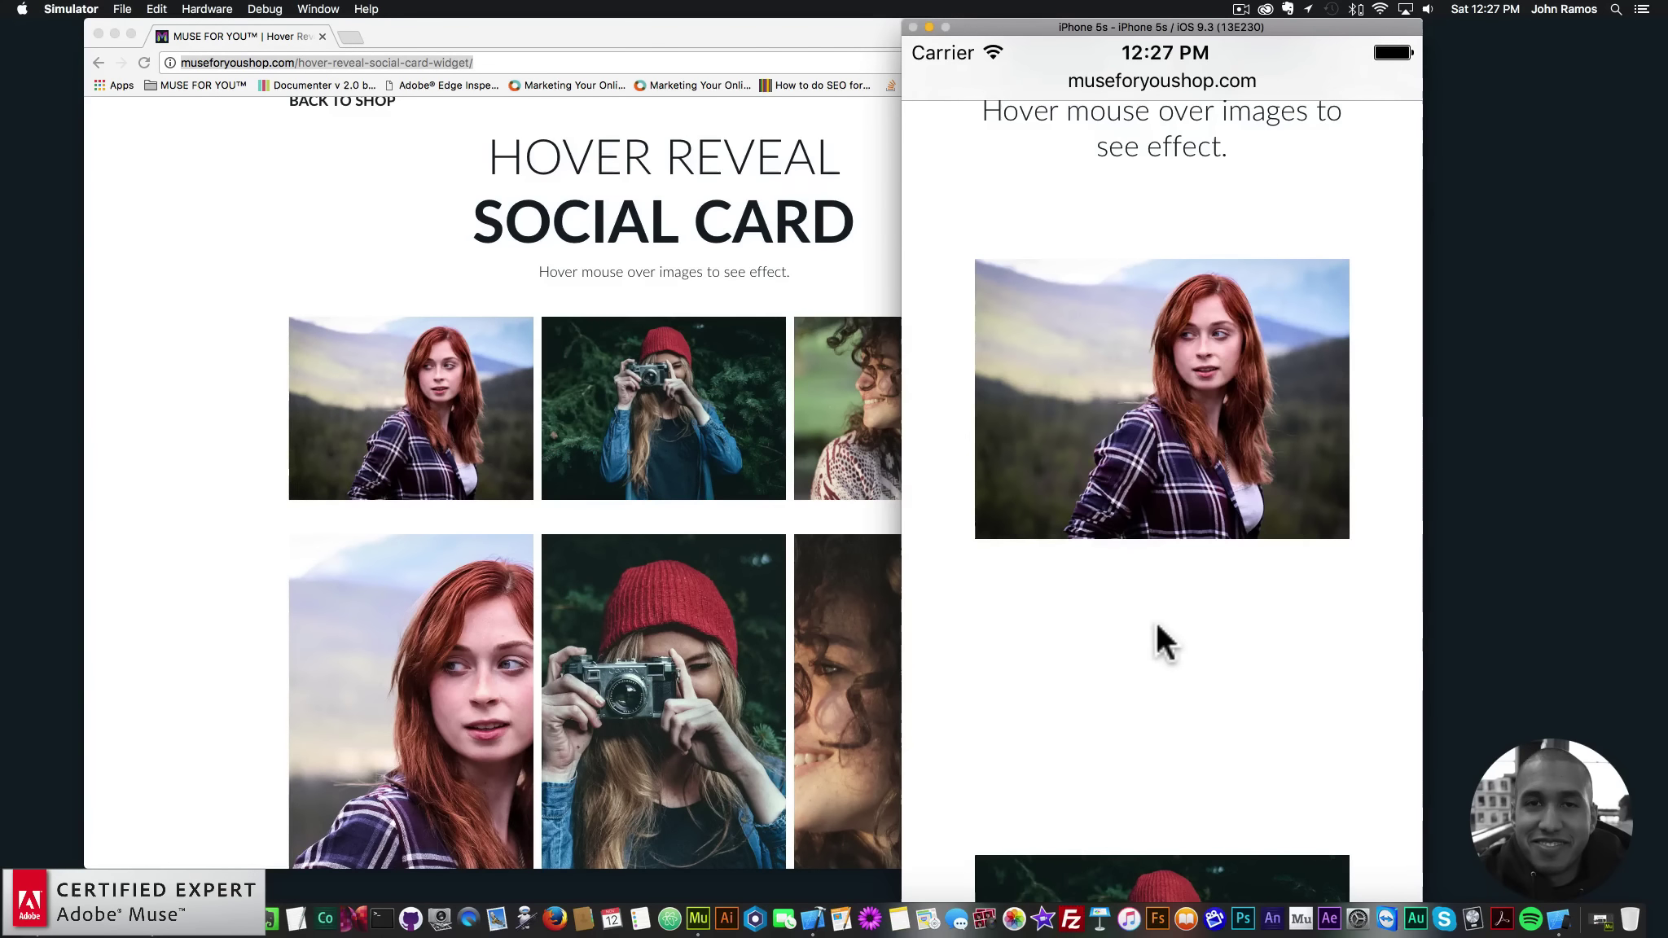
Test the social overlay on the second image card, showing the woman with the red hat, on the mobile page.
drag(1158, 640, 1142, 555)
click(1166, 601)
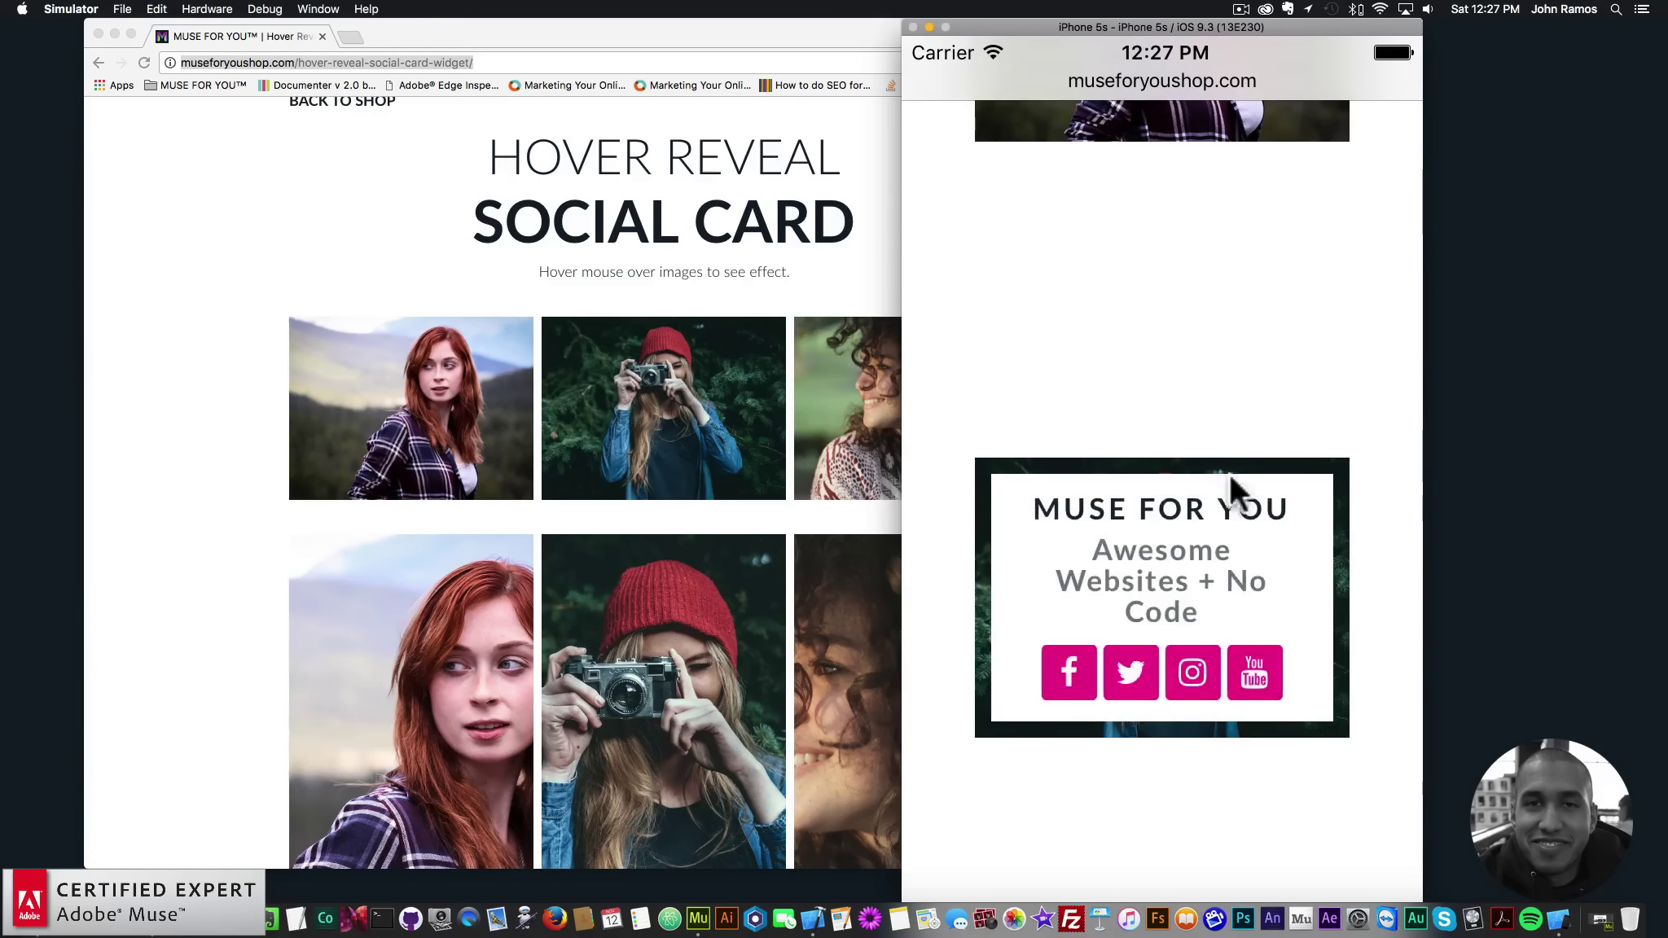
drag(1229, 481, 1242, 195)
click(1241, 335)
Return to the first image card on the mobile page, reveal its overlay and open its Twitter link.
drag(1238, 355, 1228, 648)
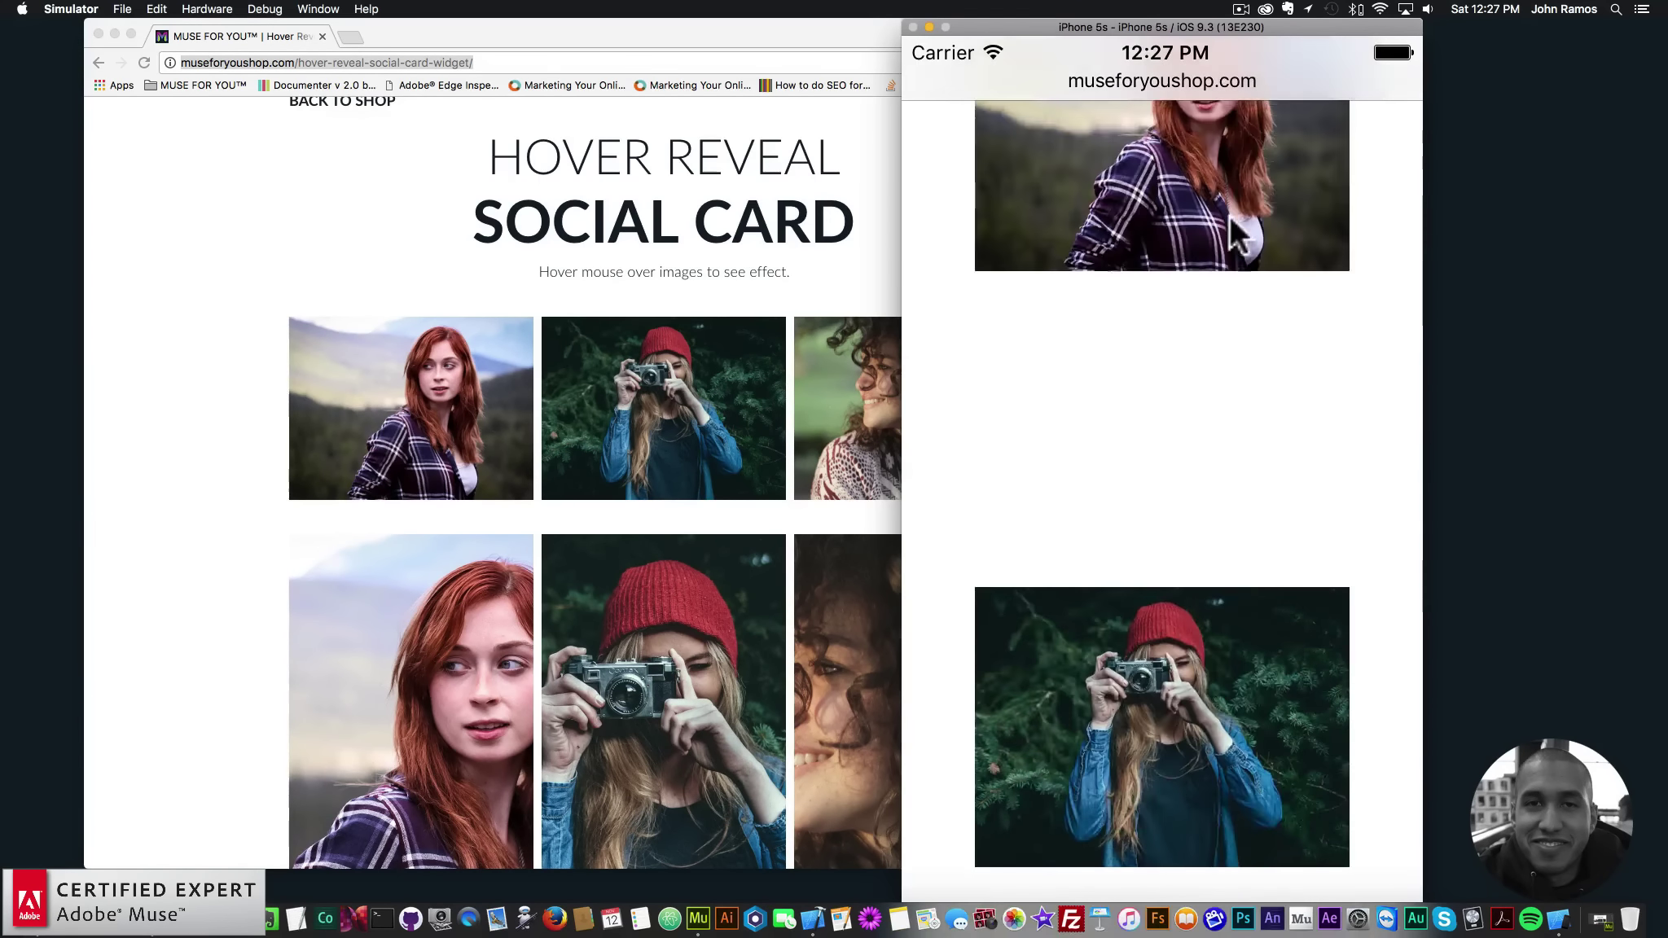
drag(1229, 214, 1226, 465)
click(1217, 432)
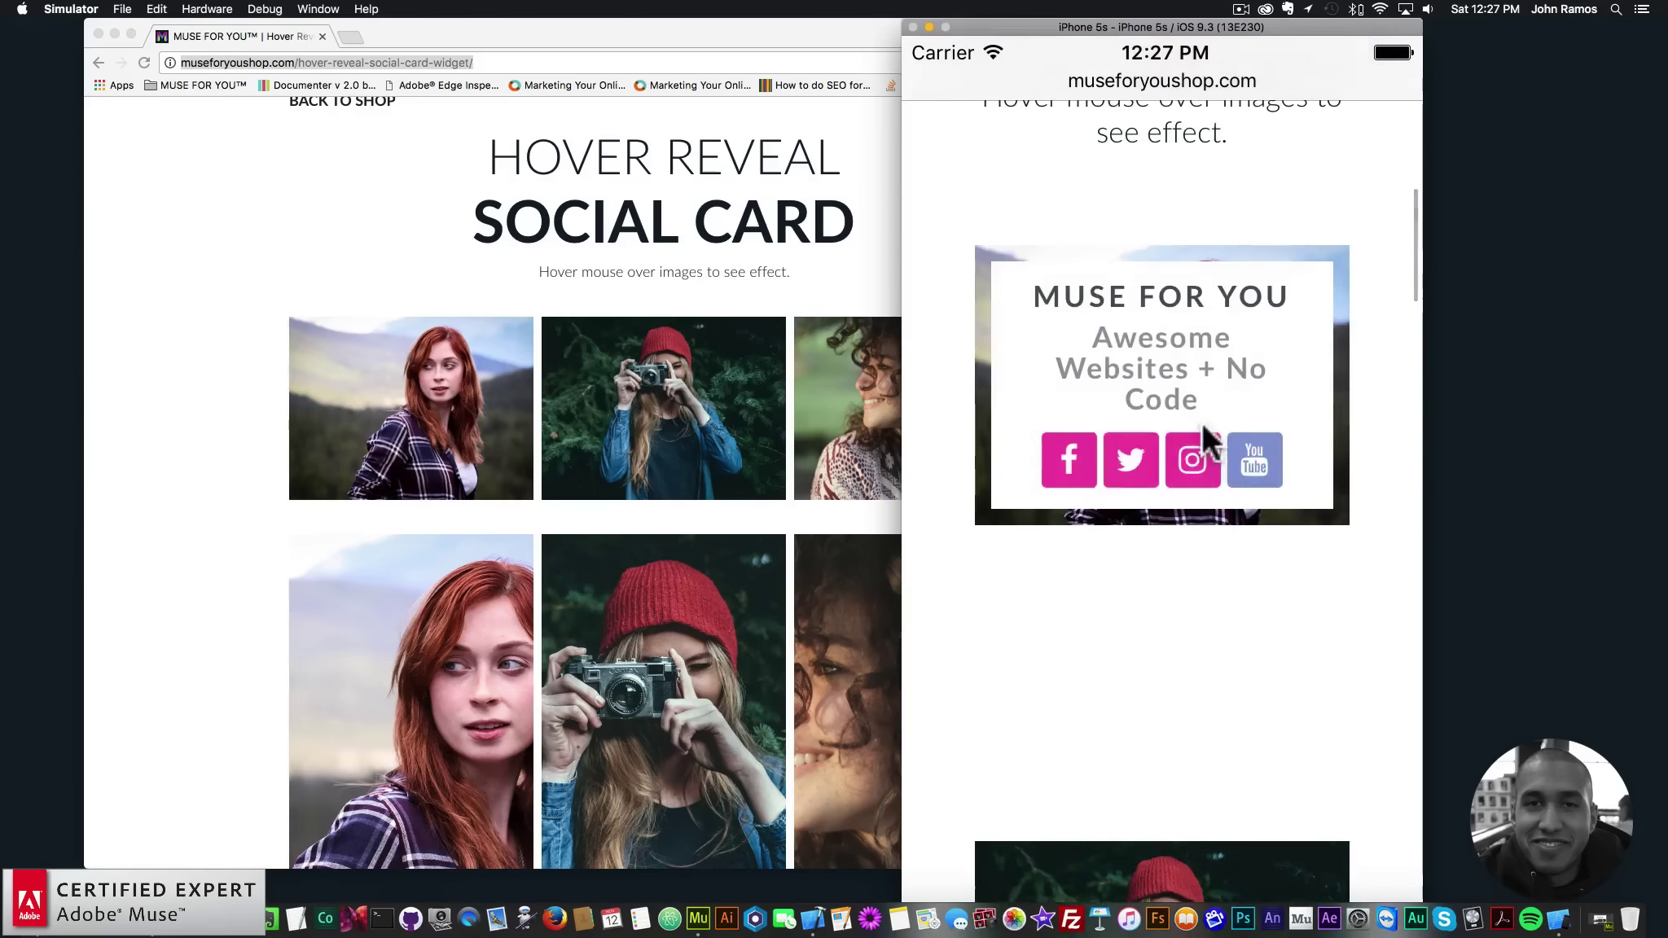
click(1131, 462)
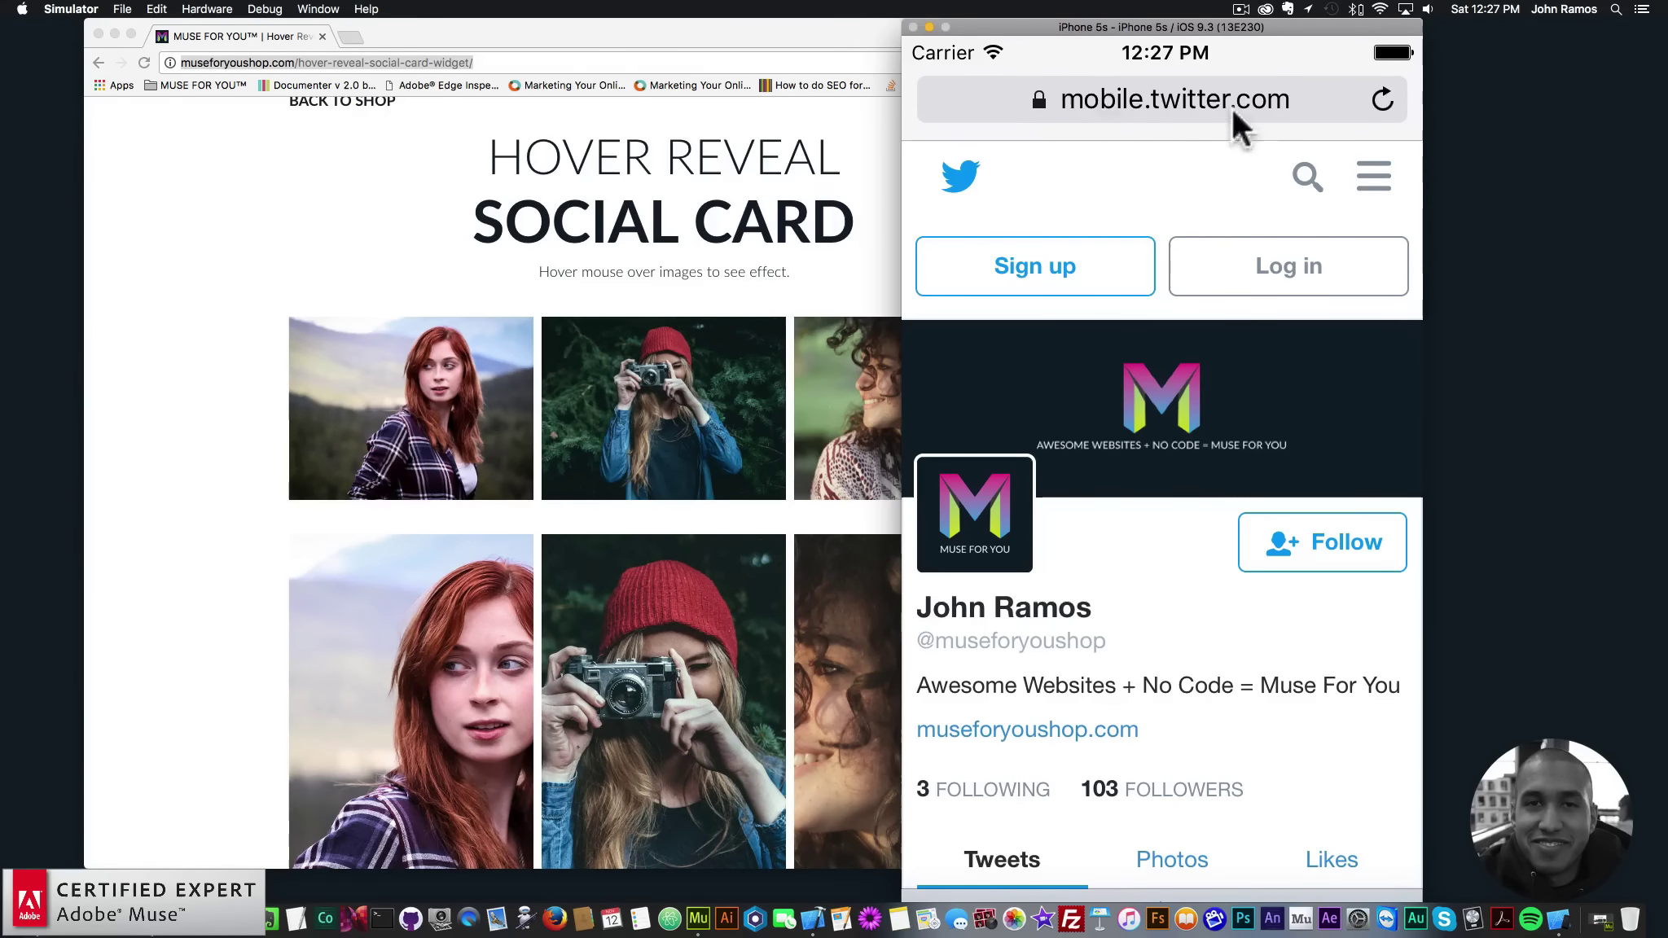
Send the simulated iPhone to its Home screen and reopen Safari.
click(208, 9)
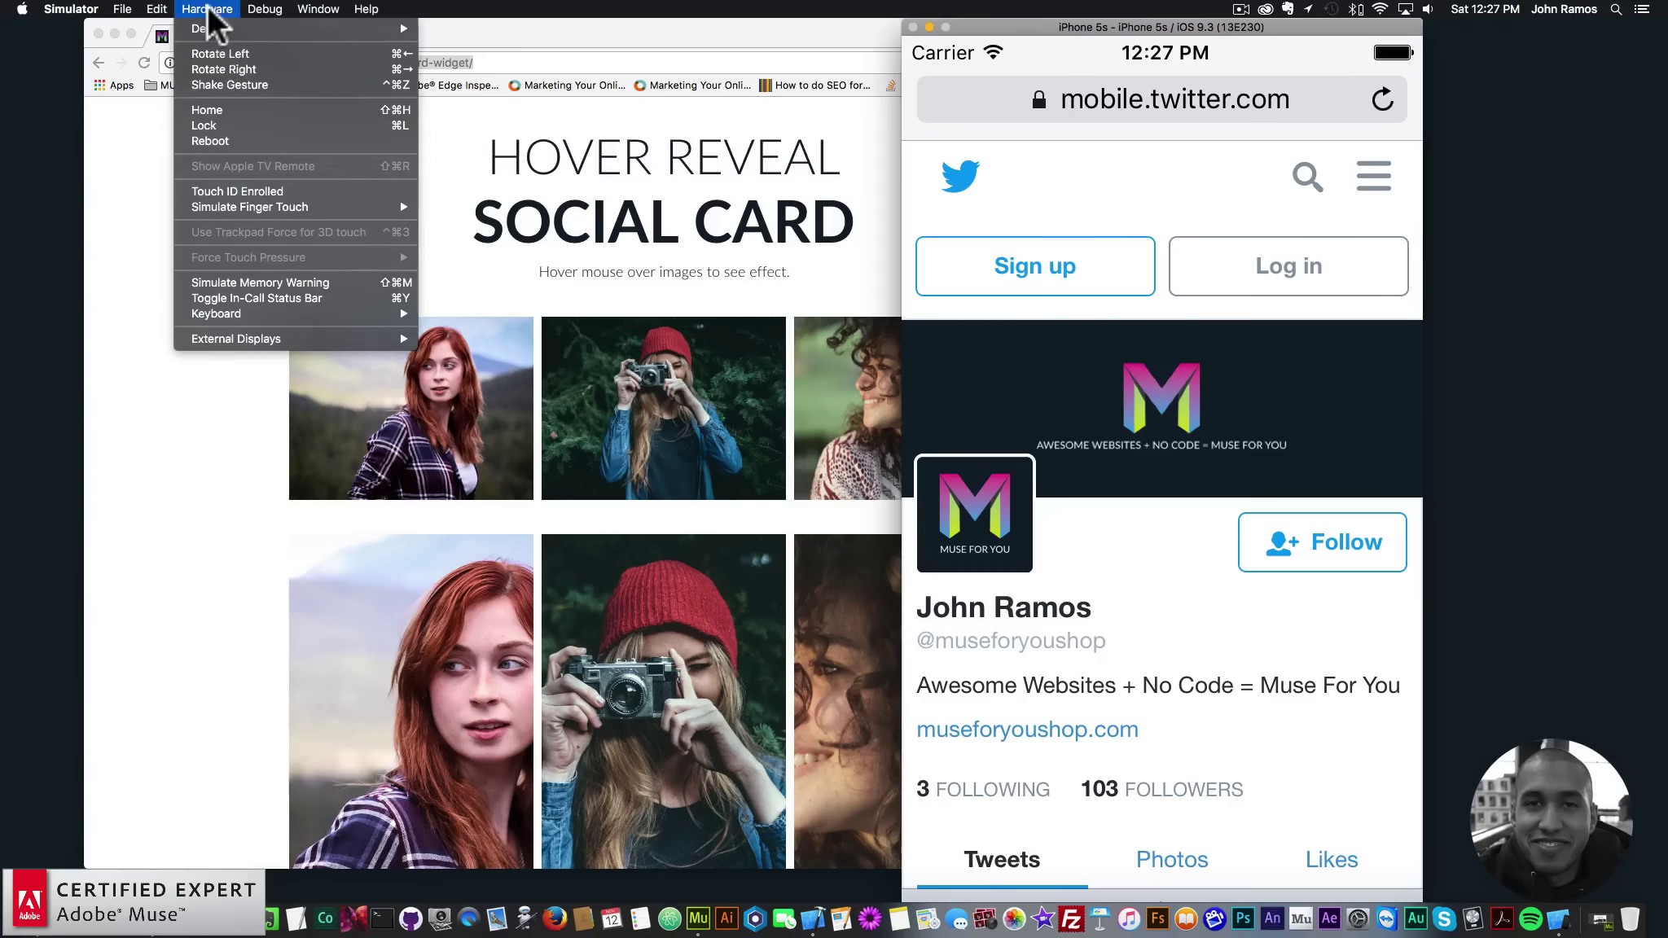
click(230, 107)
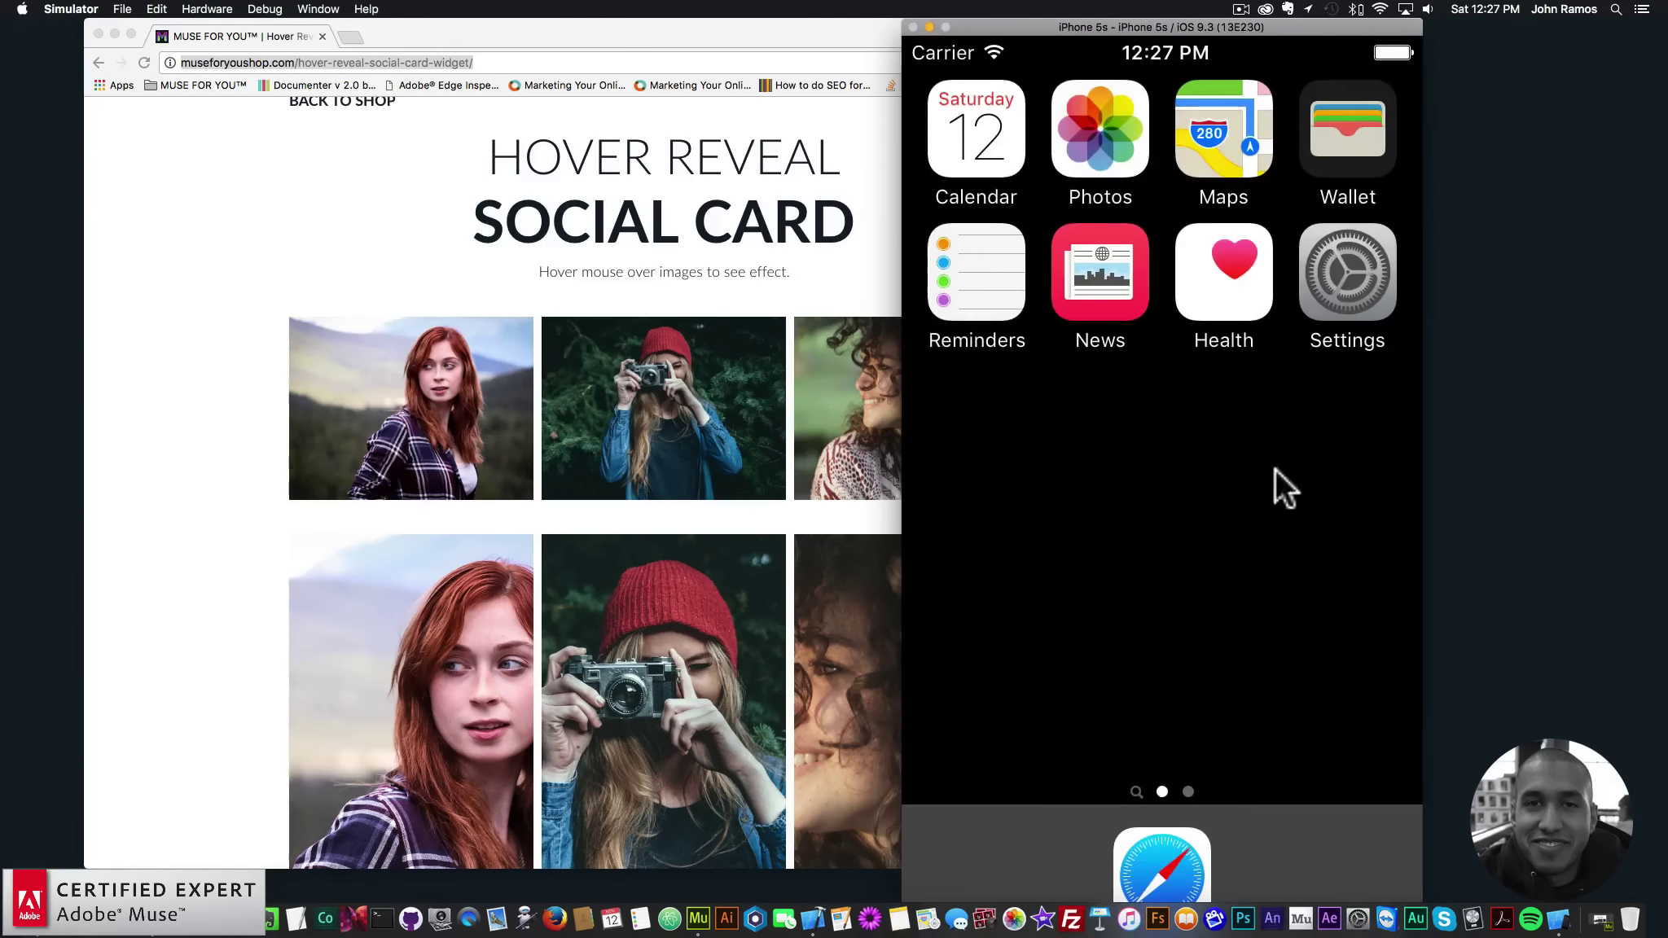
click(1168, 847)
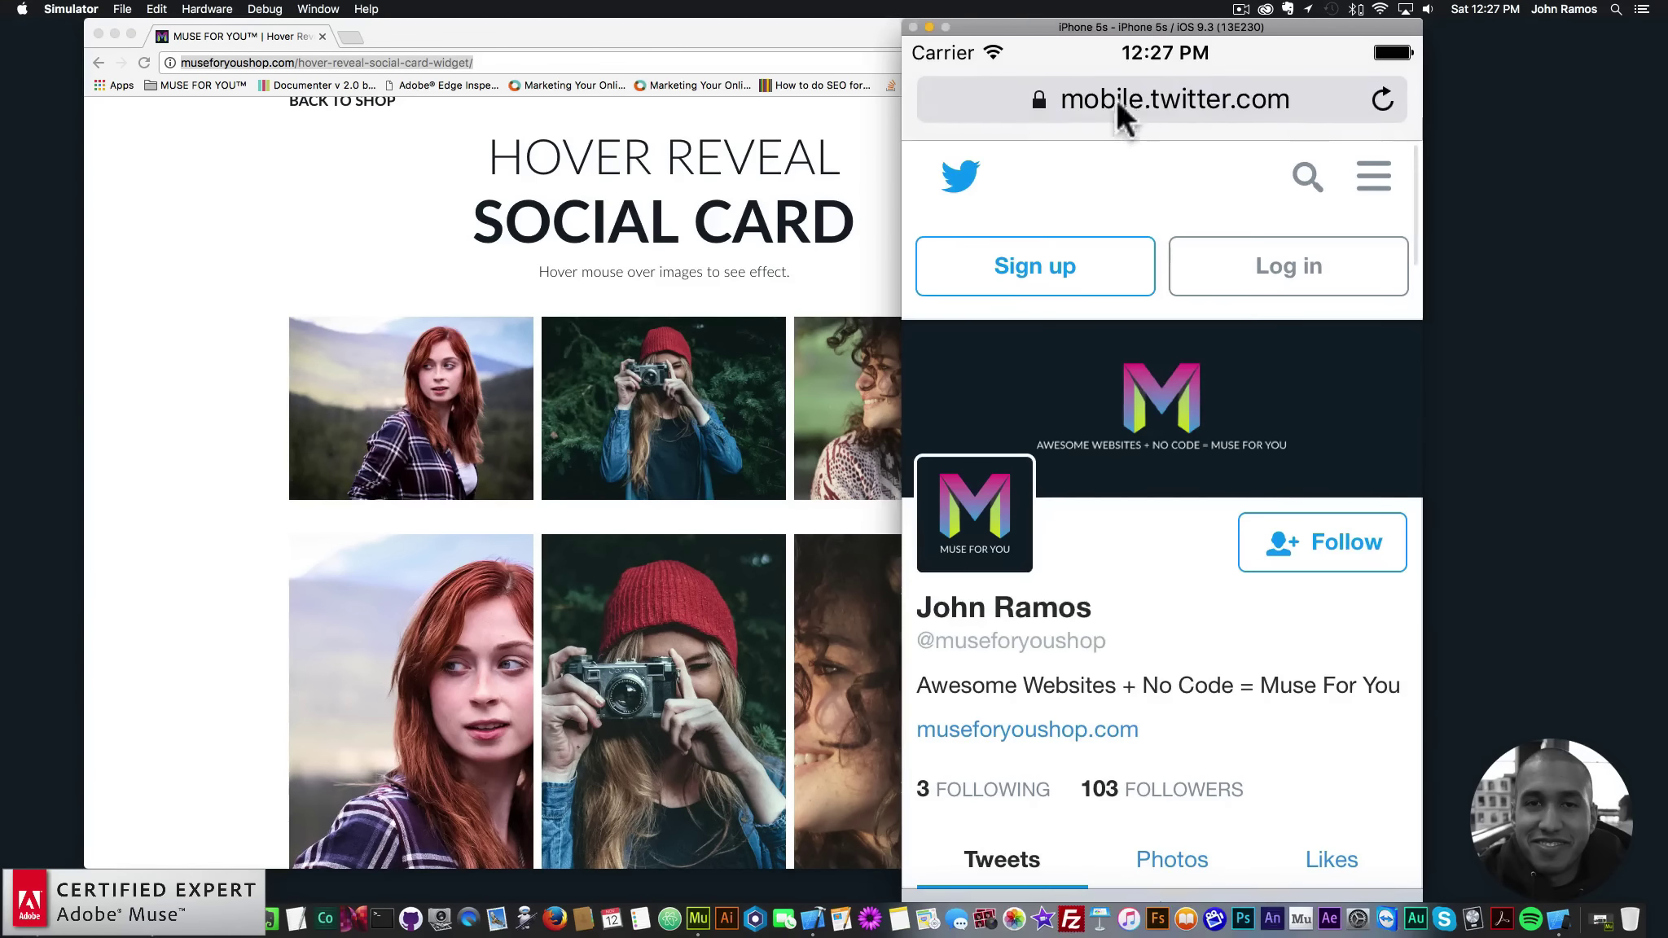
Load museforyoushop.com/hover-reveal-social-card-widget/ in the simulated iPhone's Safari in place of the Twitter page.
click(1177, 98)
click(1162, 91)
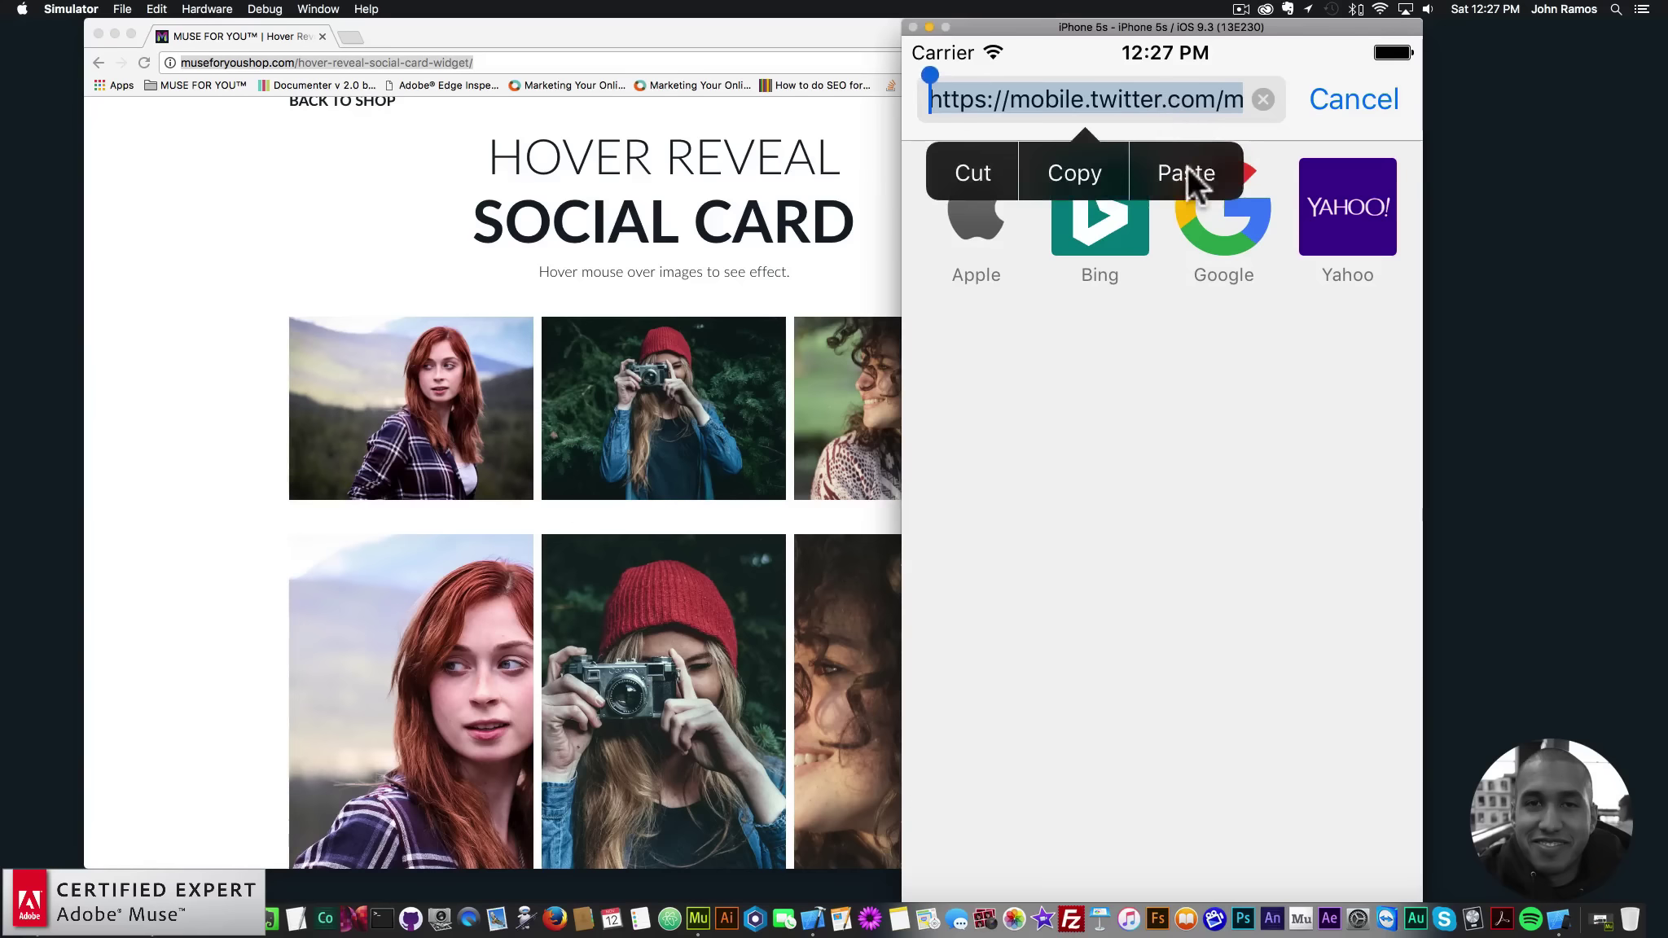
click(1187, 167)
key(Return)
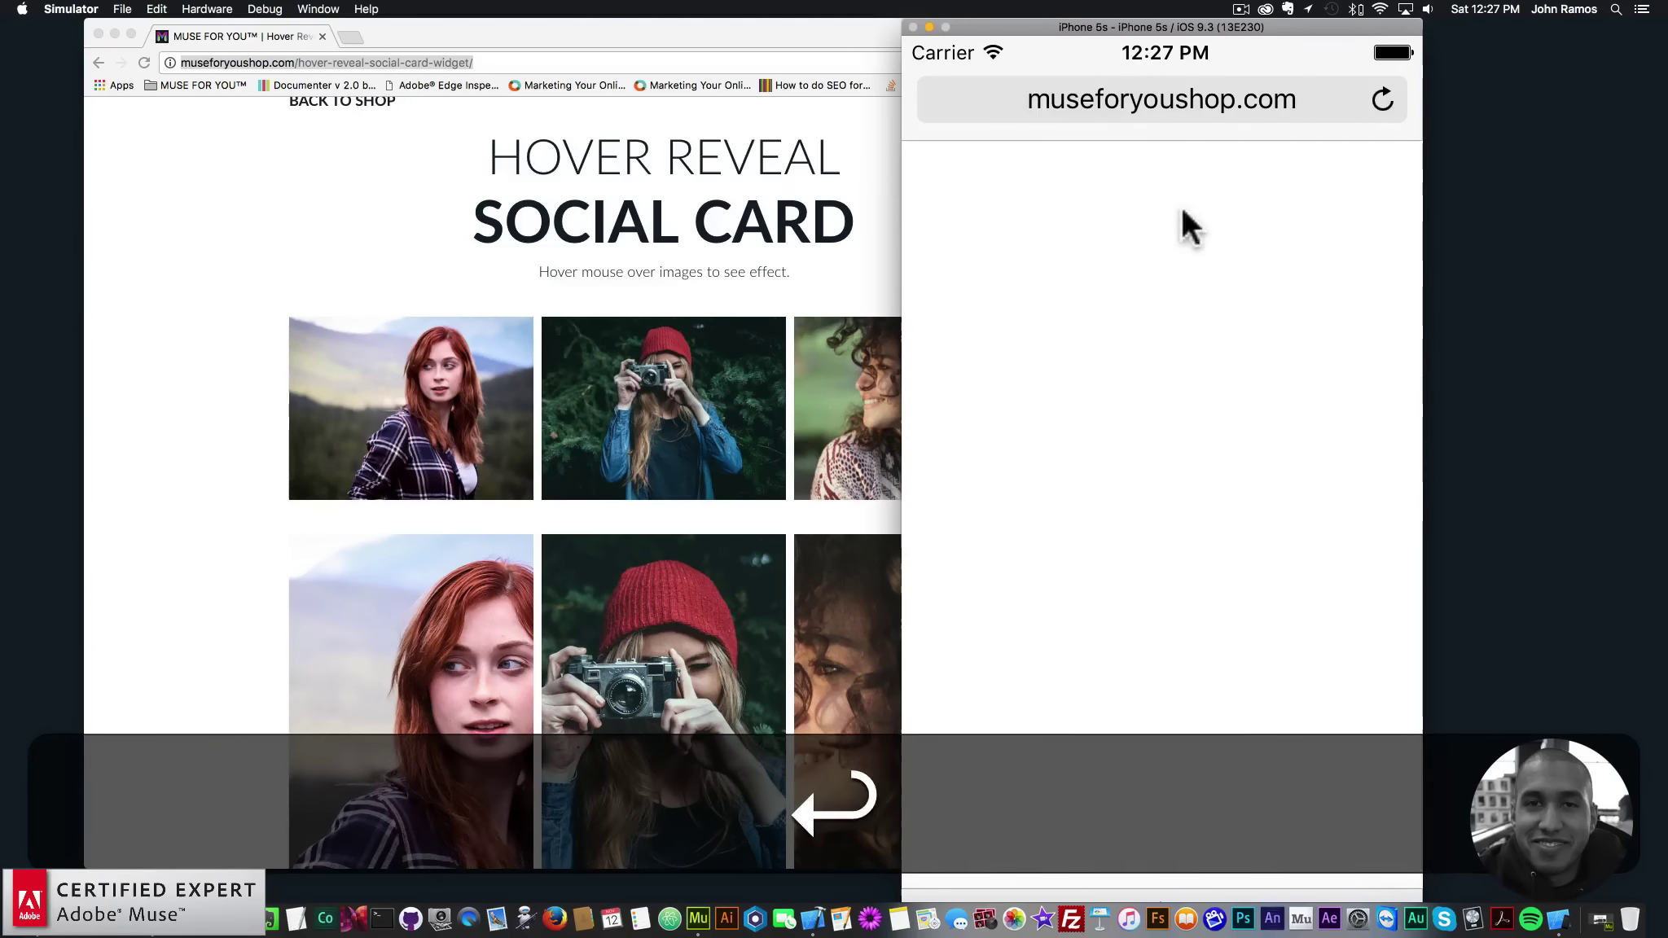
Test the social overlays on the first three landscape image cards of the mobile page.
drag(1150, 510, 1168, 100)
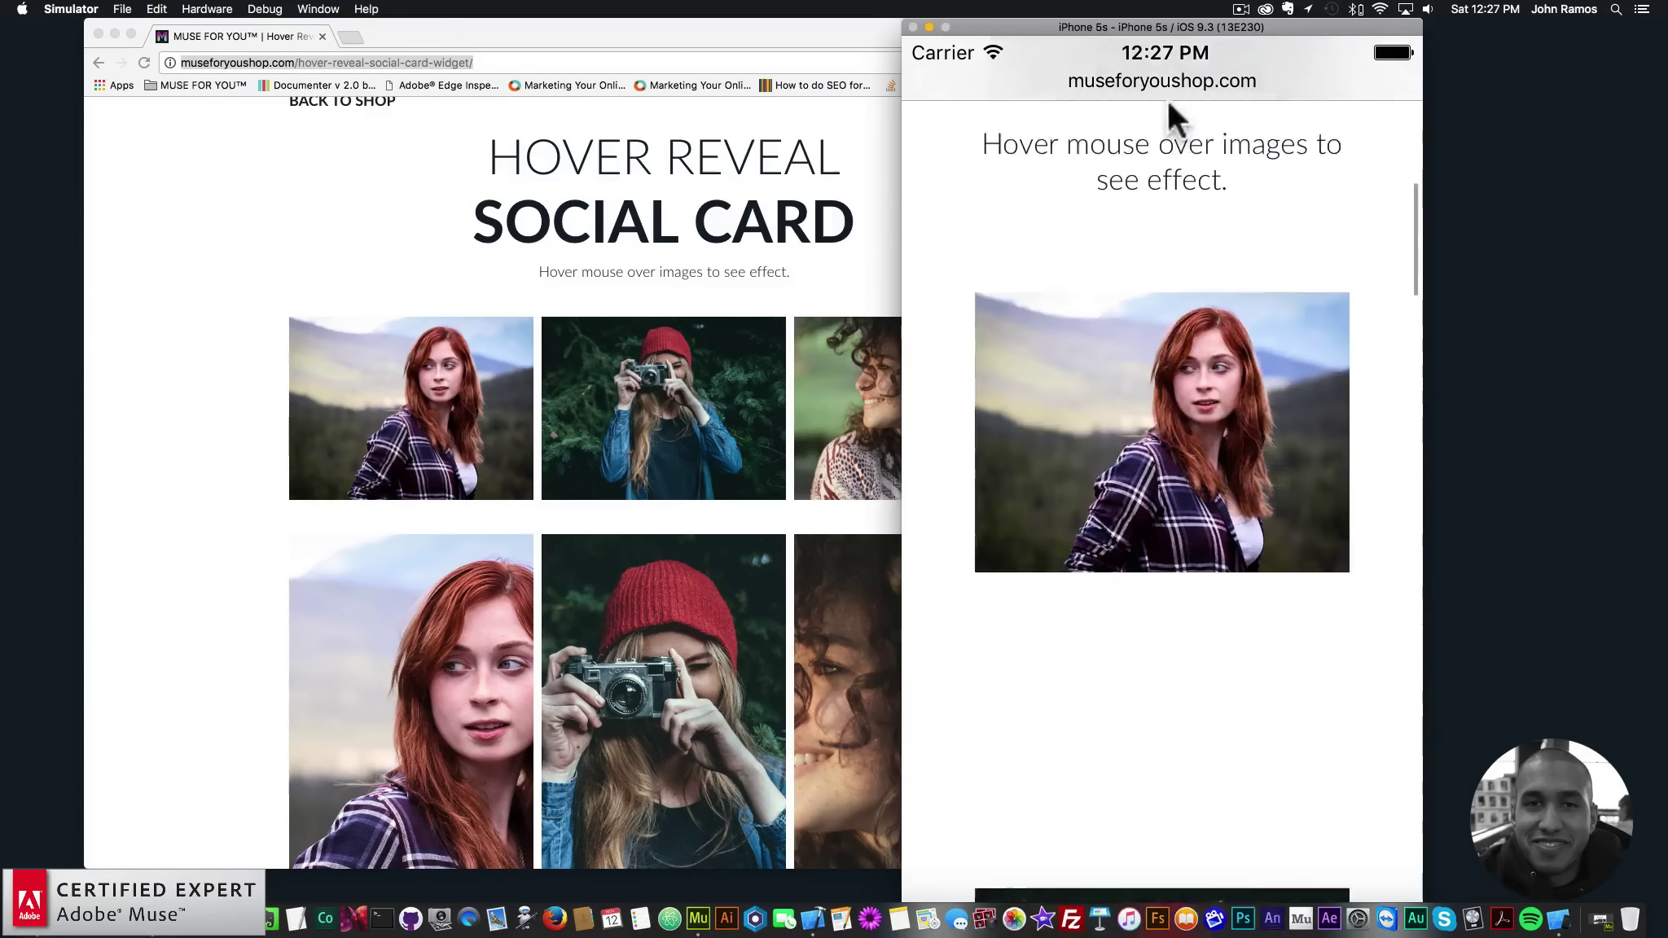
click(1052, 348)
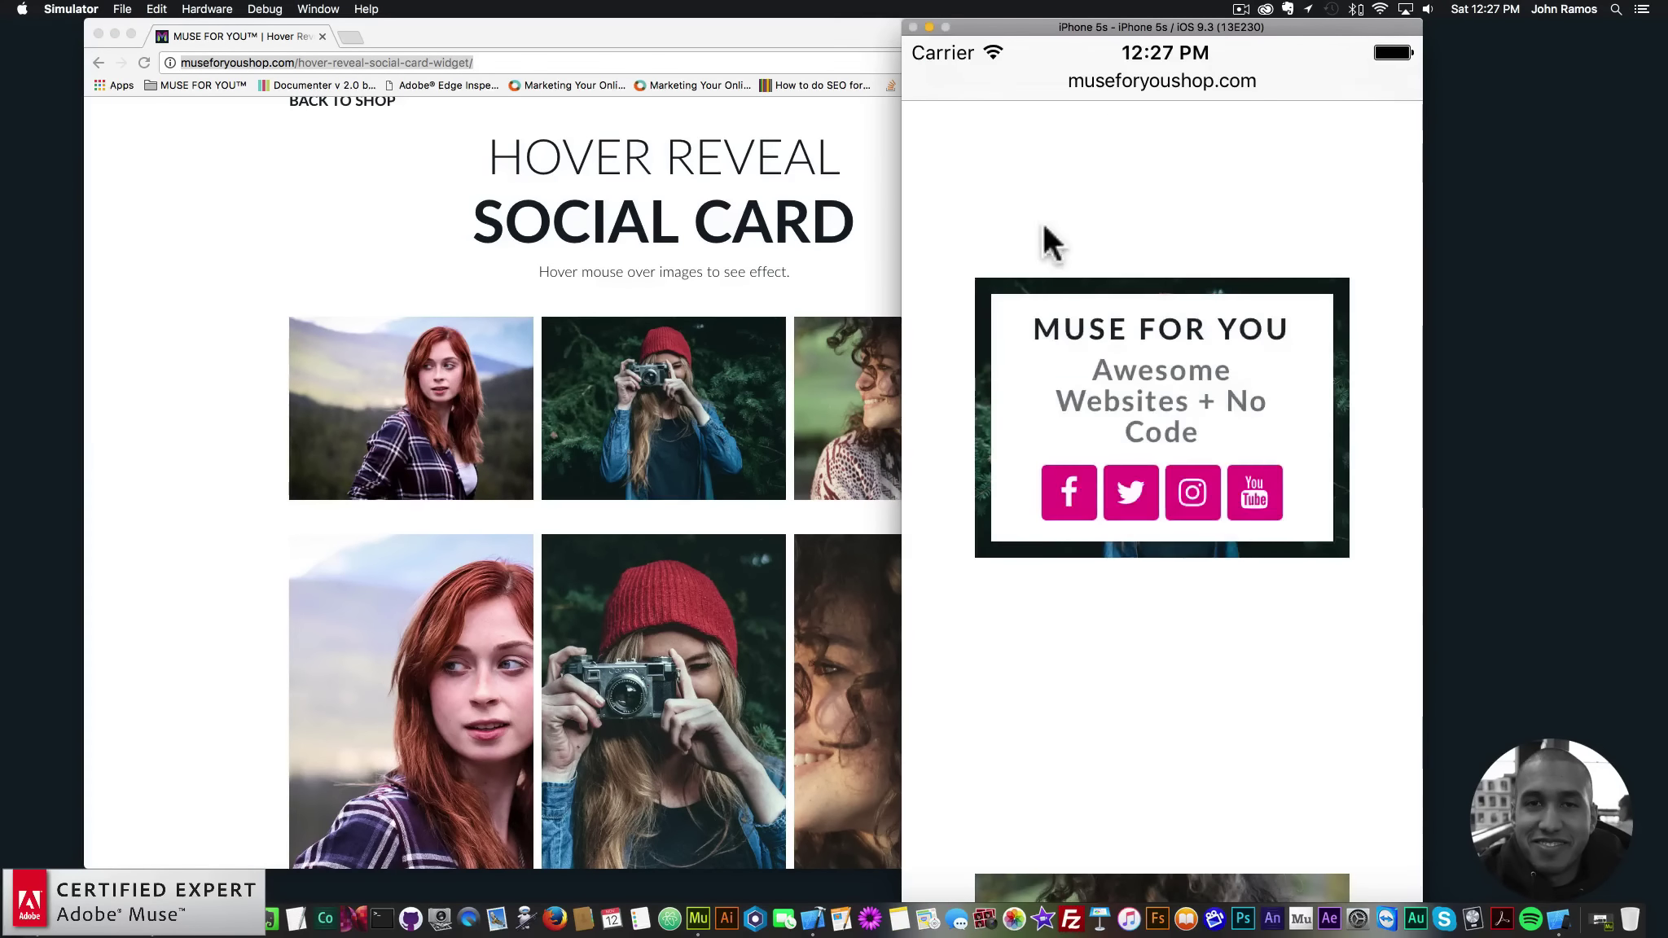
scroll(986, 285, down, 6)
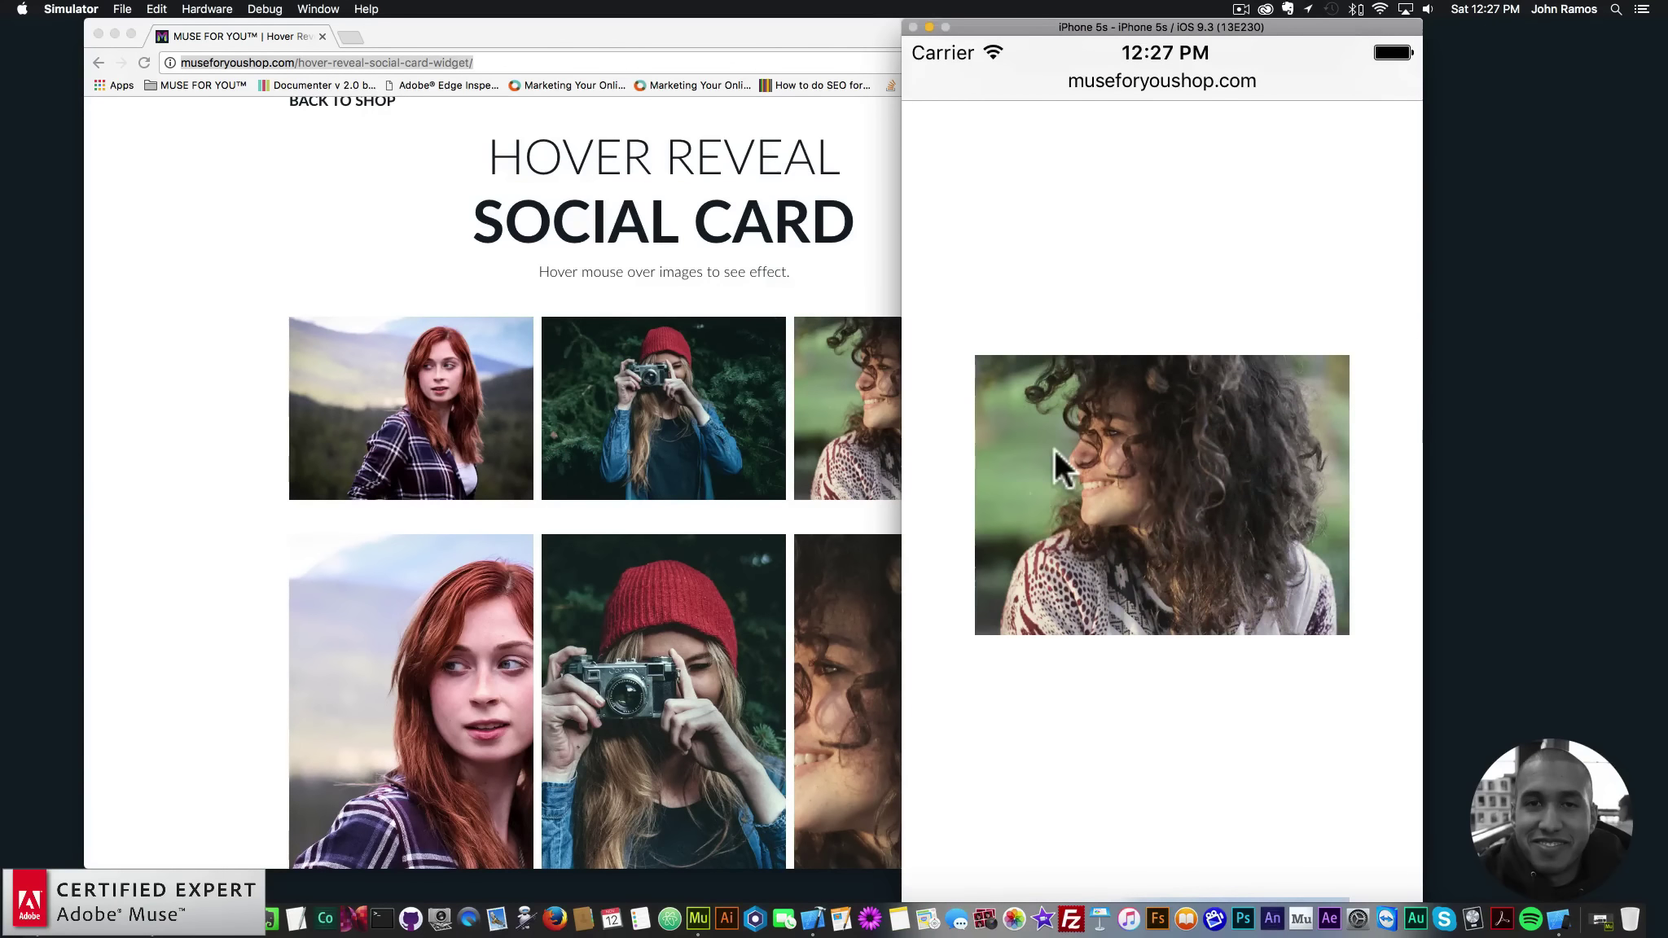
click(1056, 448)
drag(966, 437, 941, 212)
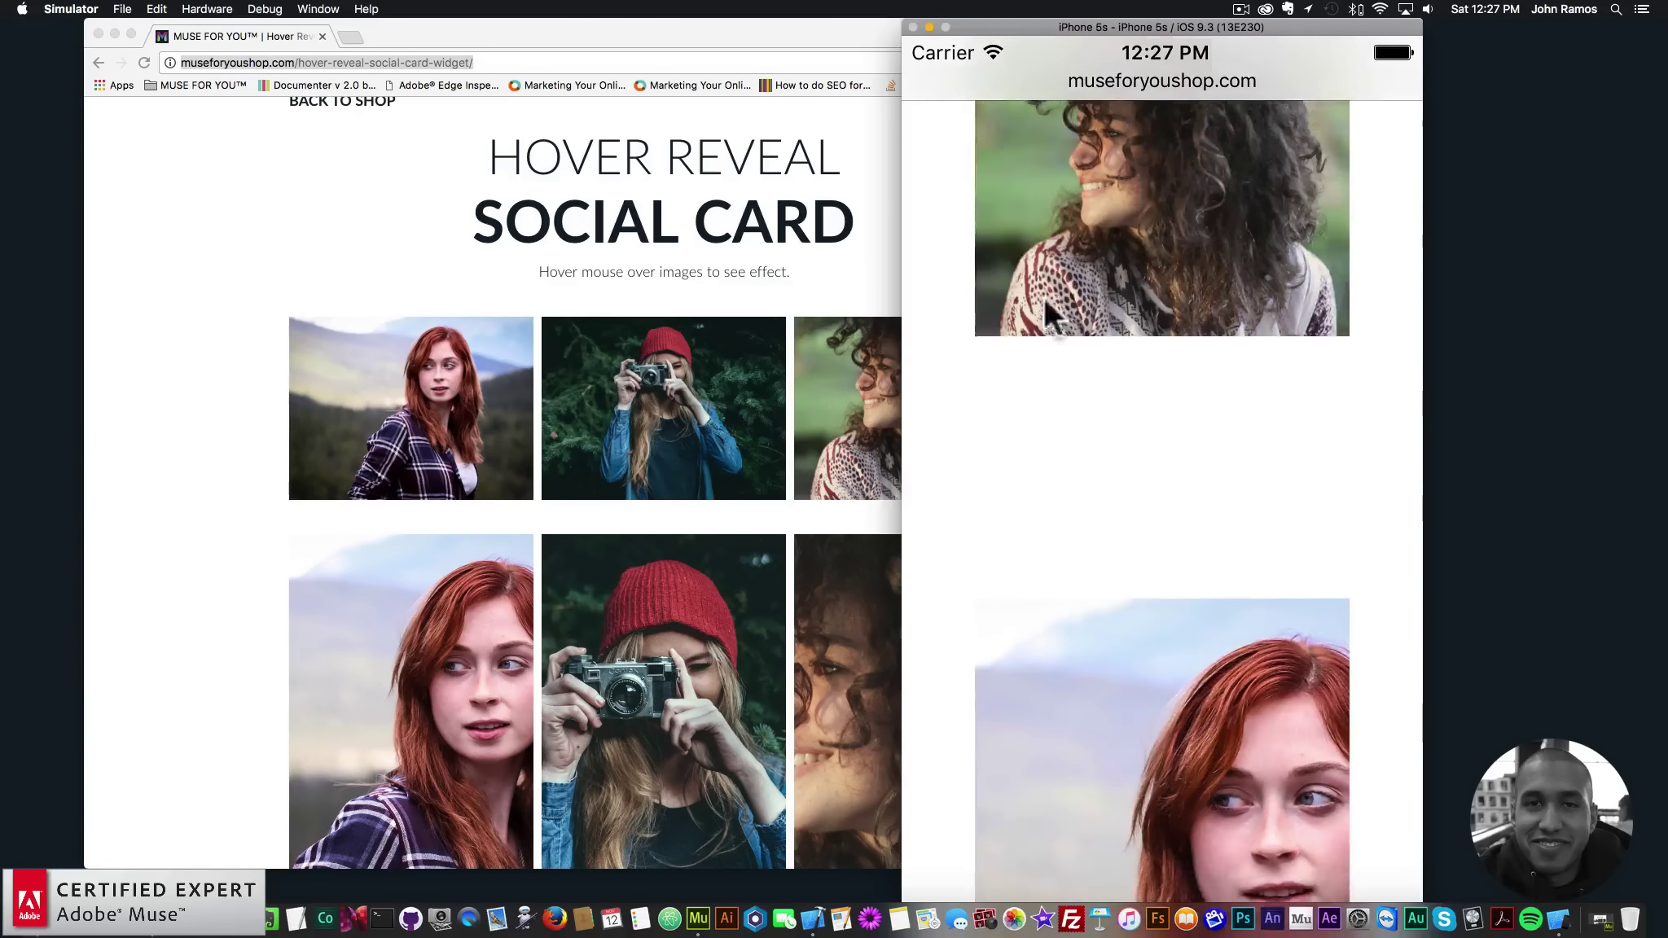
Switch the simulated device to an iPhone 6s running iOS 9.3.
click(213, 9)
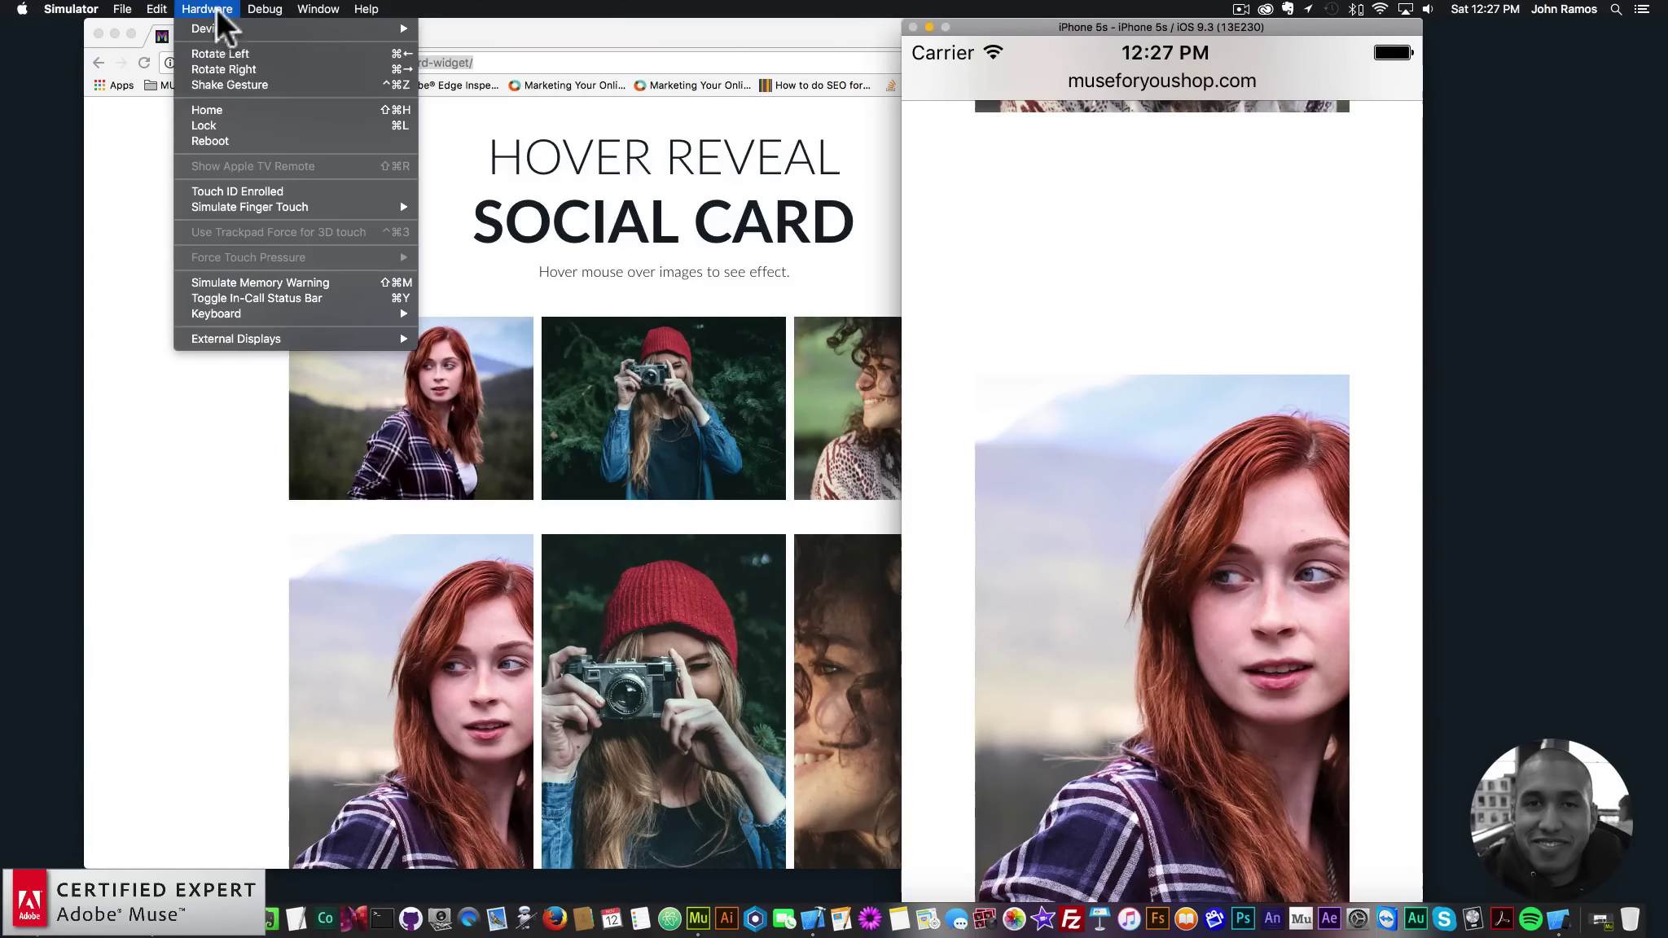
mouse_move(244, 28)
mouse_move(456, 34)
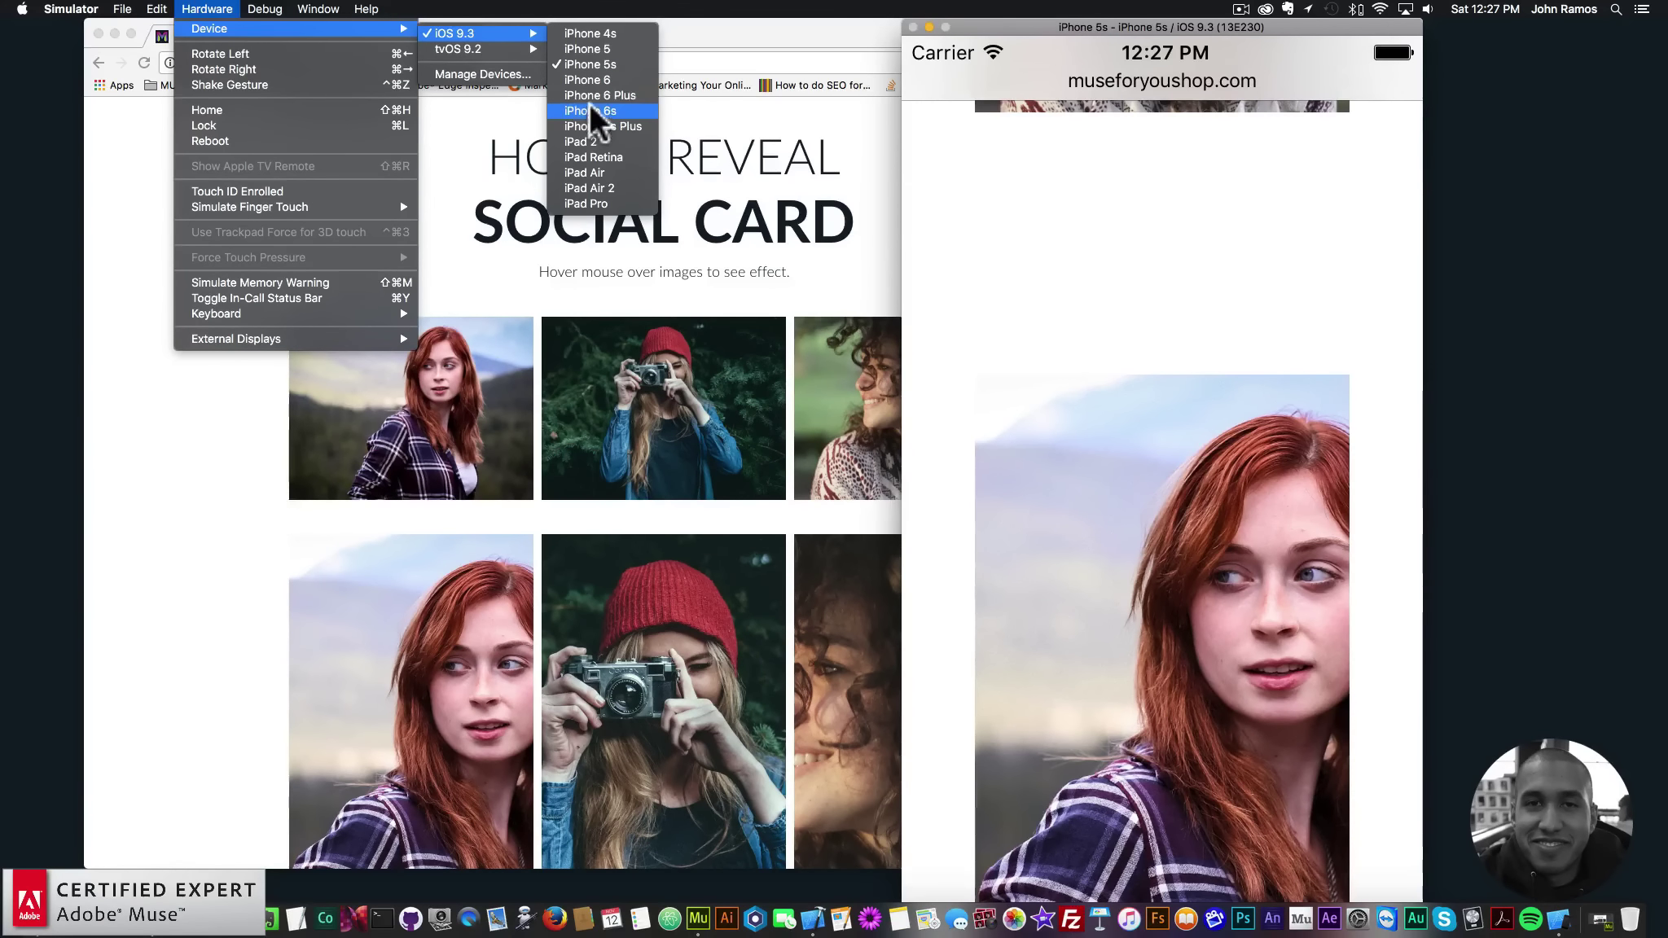
click(594, 114)
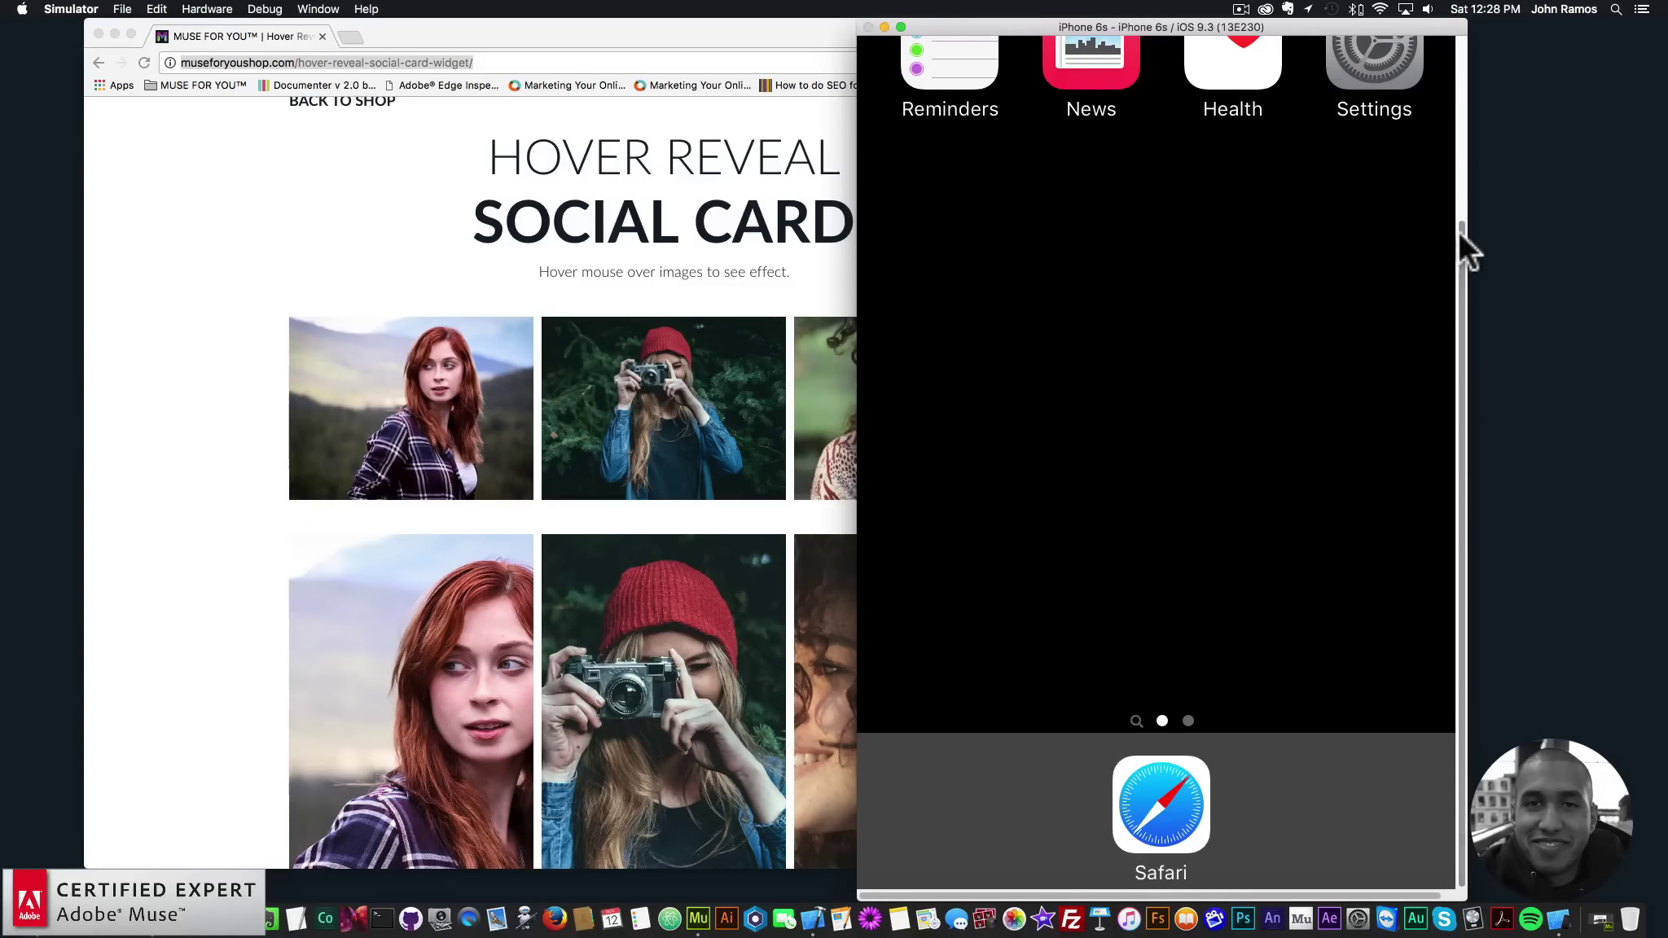
Launch Safari on the simulated iPhone 6s and activate its website address field.
drag(1459, 230, 1435, 442)
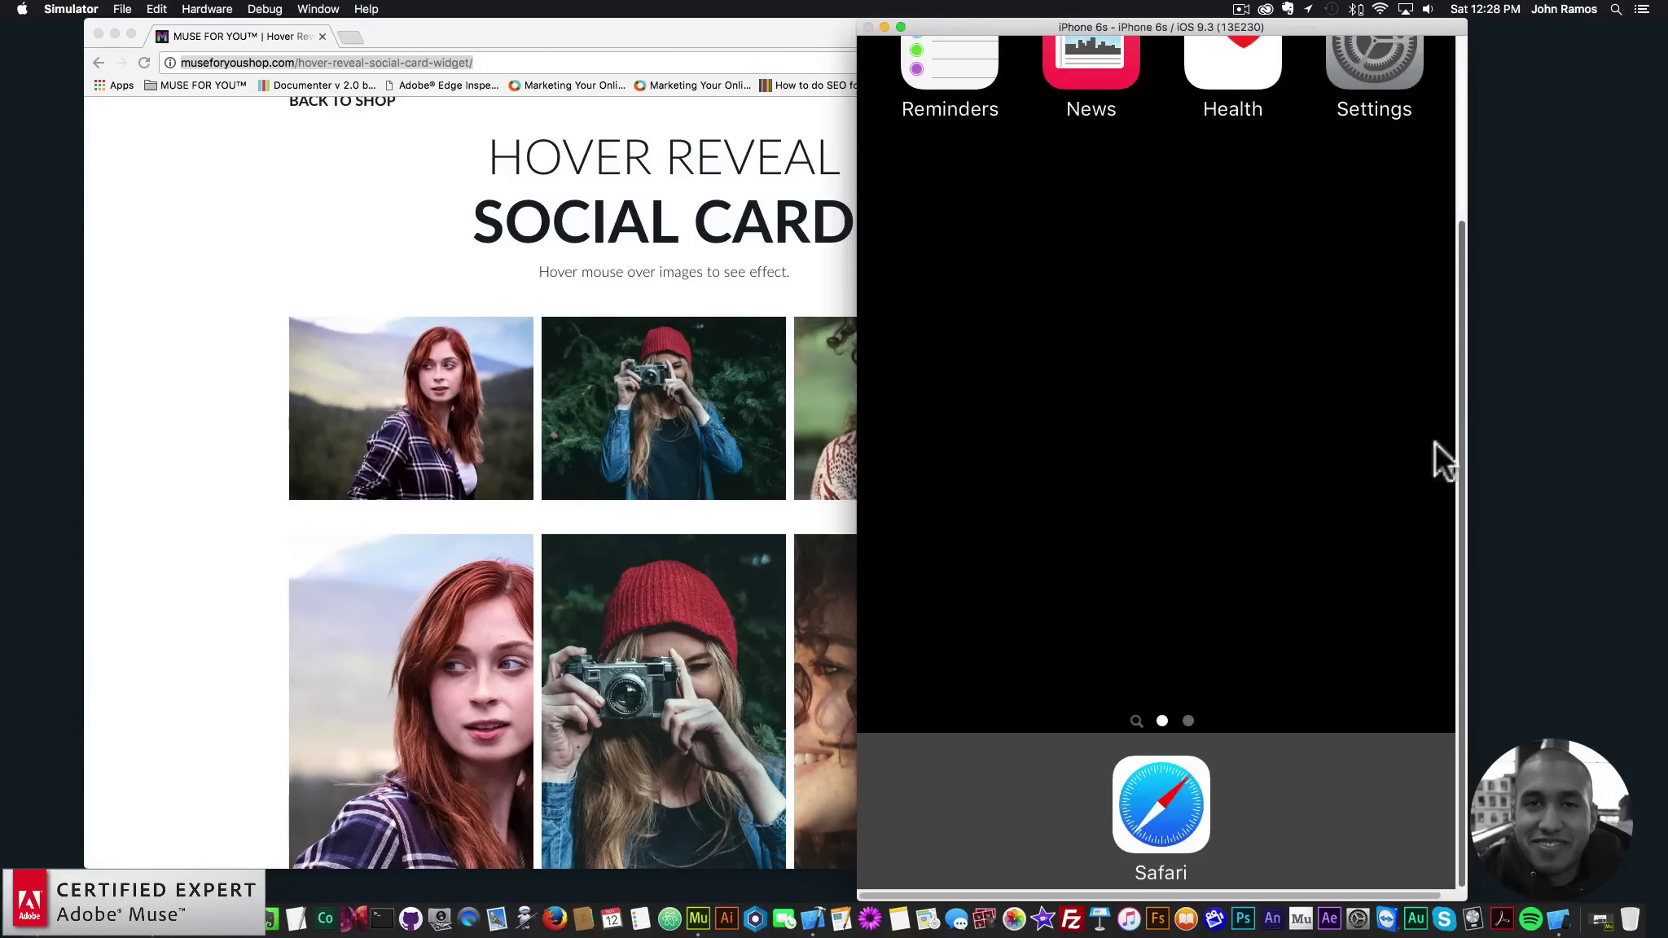
click(1166, 780)
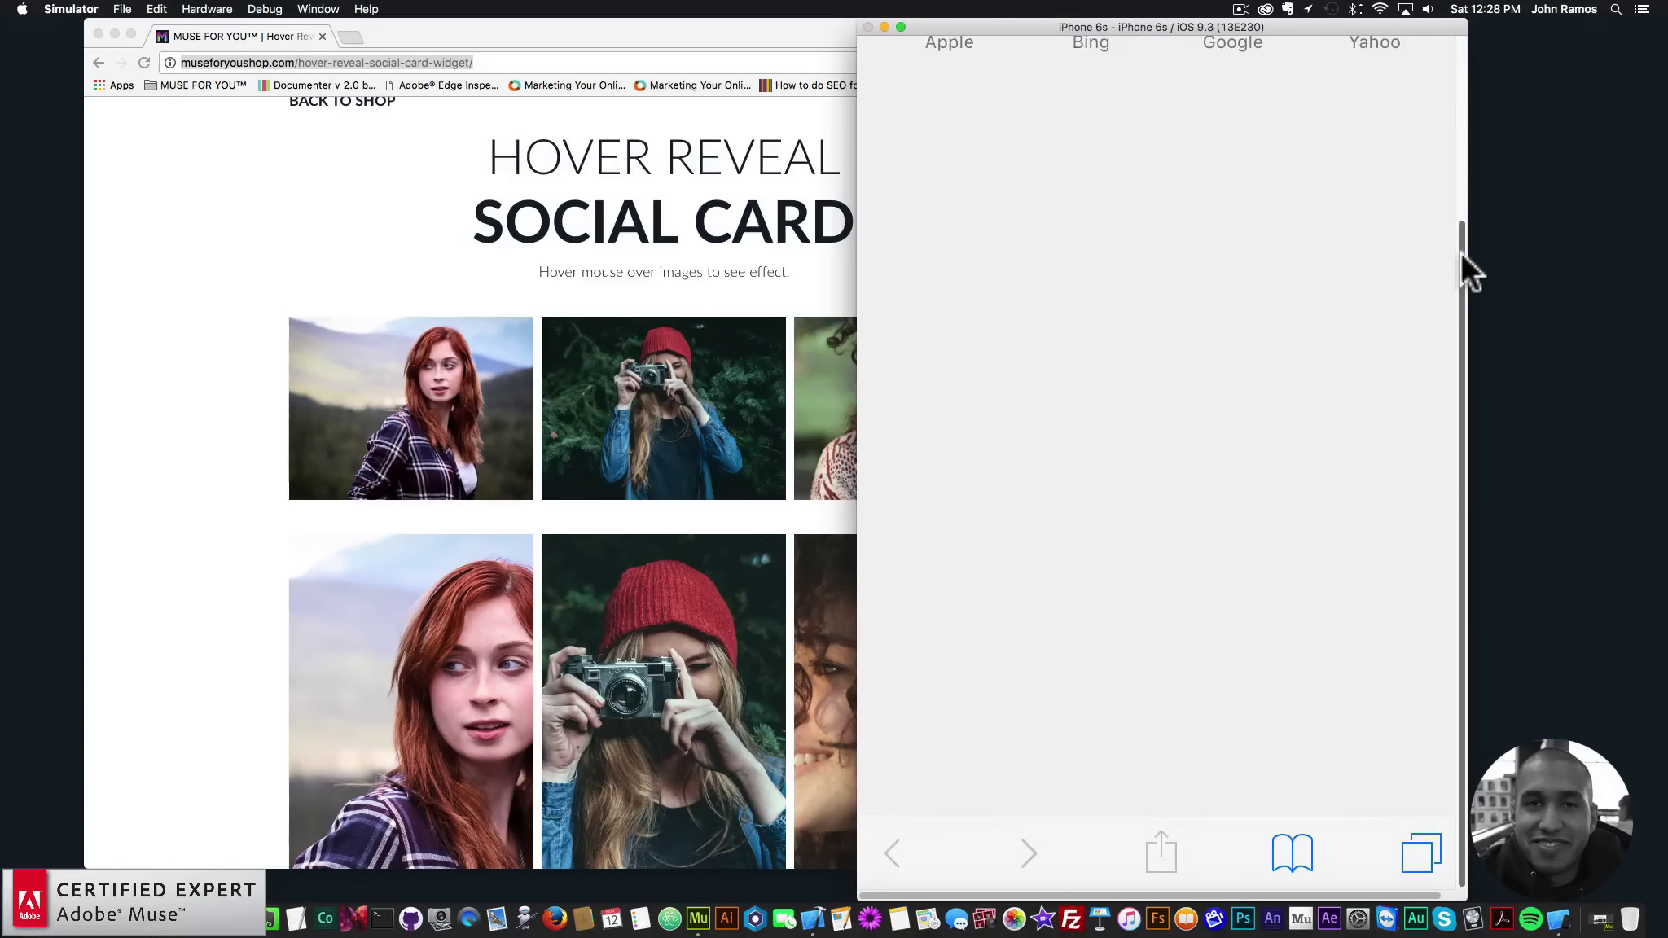
drag(1461, 252, 1458, 61)
click(1135, 92)
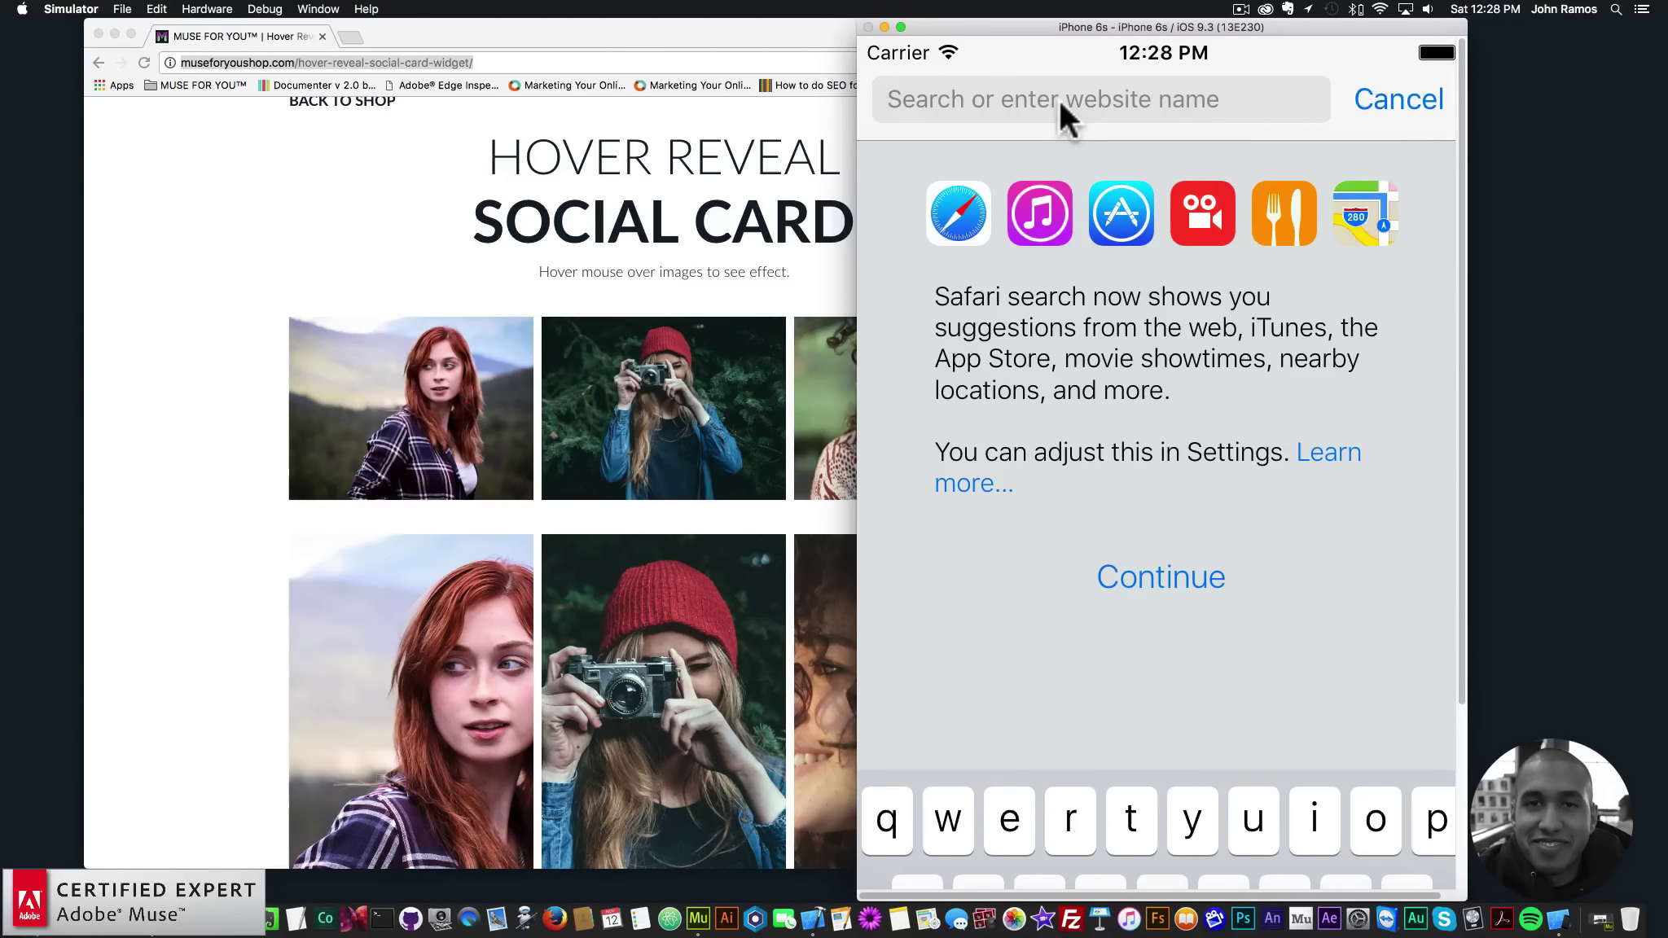
key(super+v)
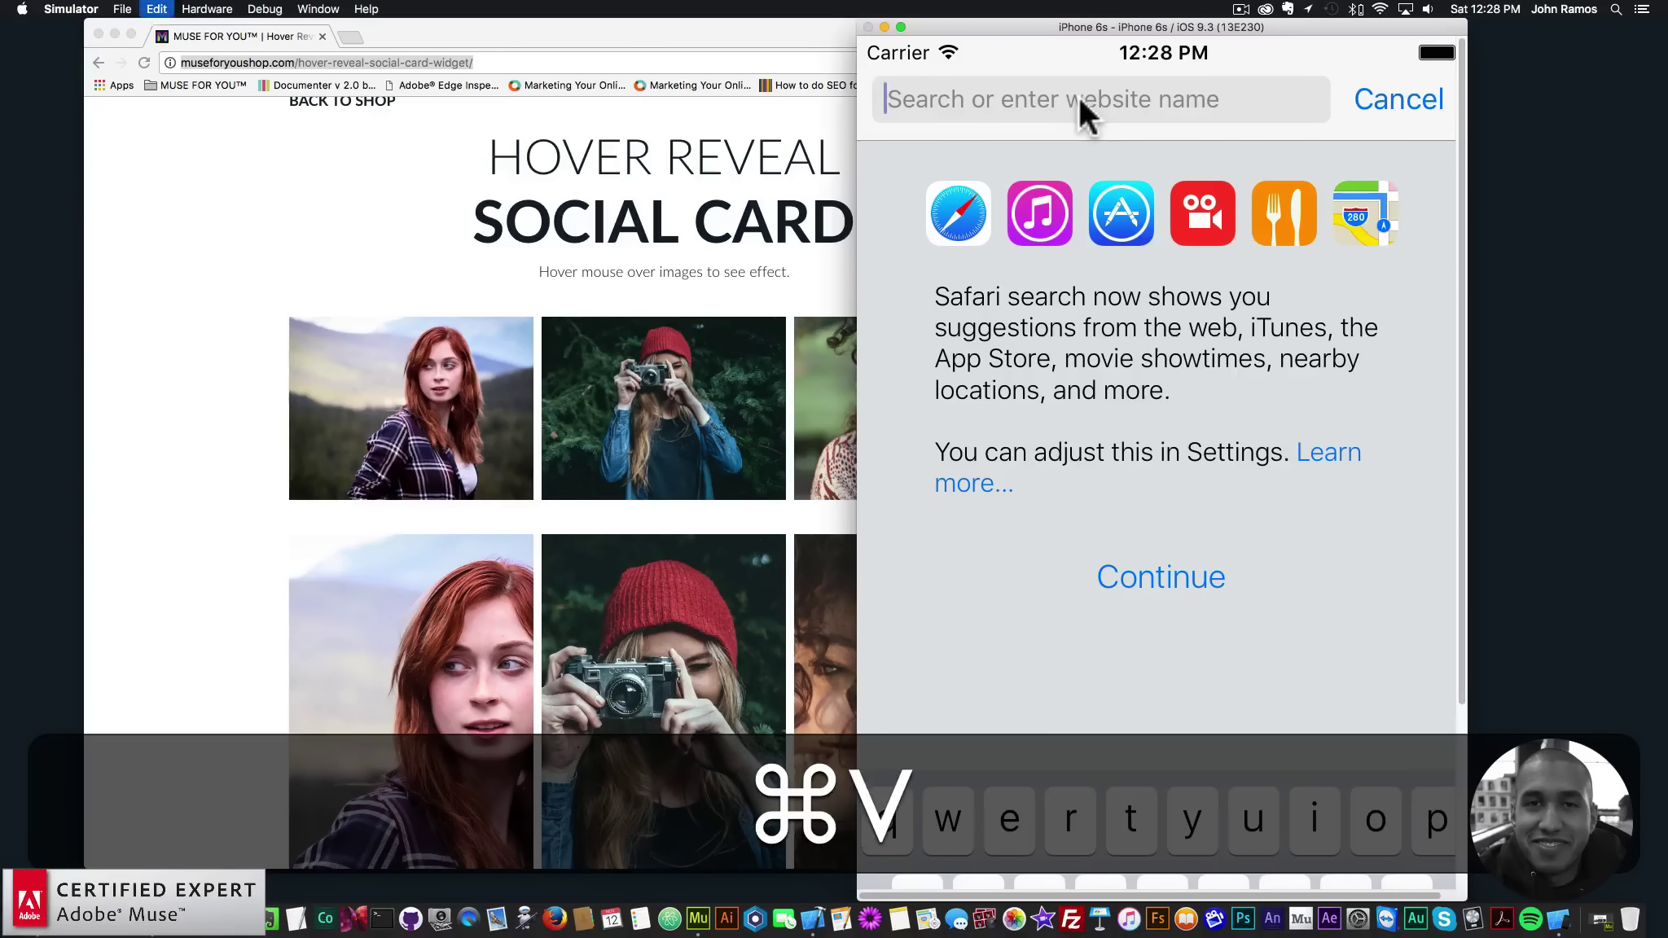
click(1015, 93)
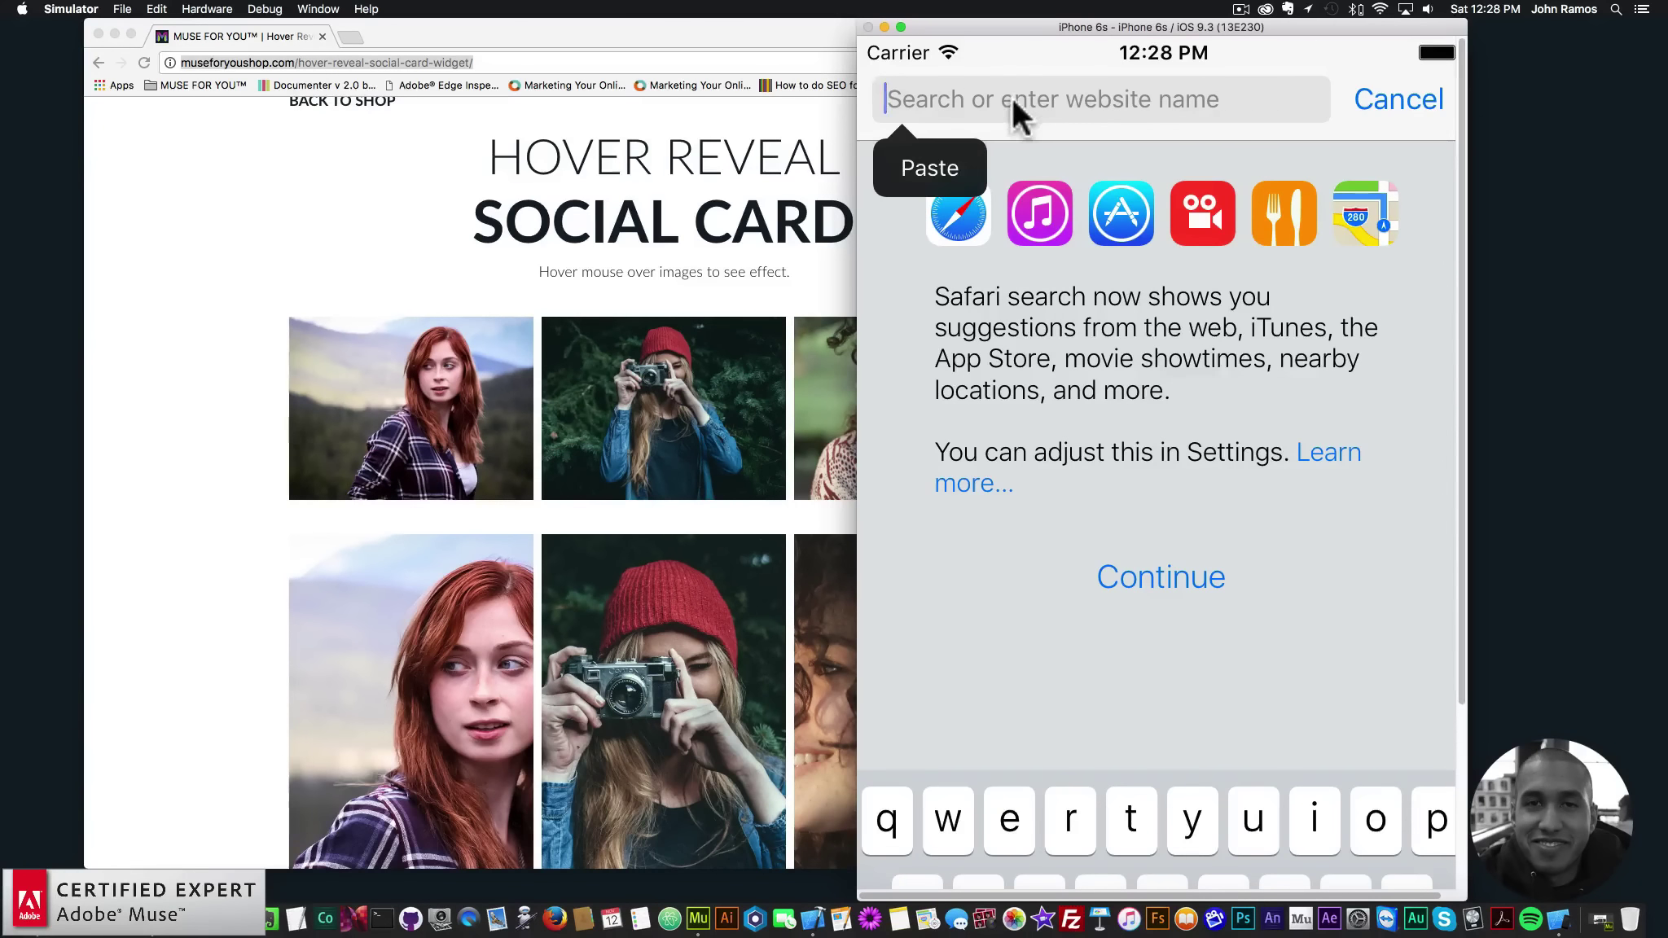
click(928, 167)
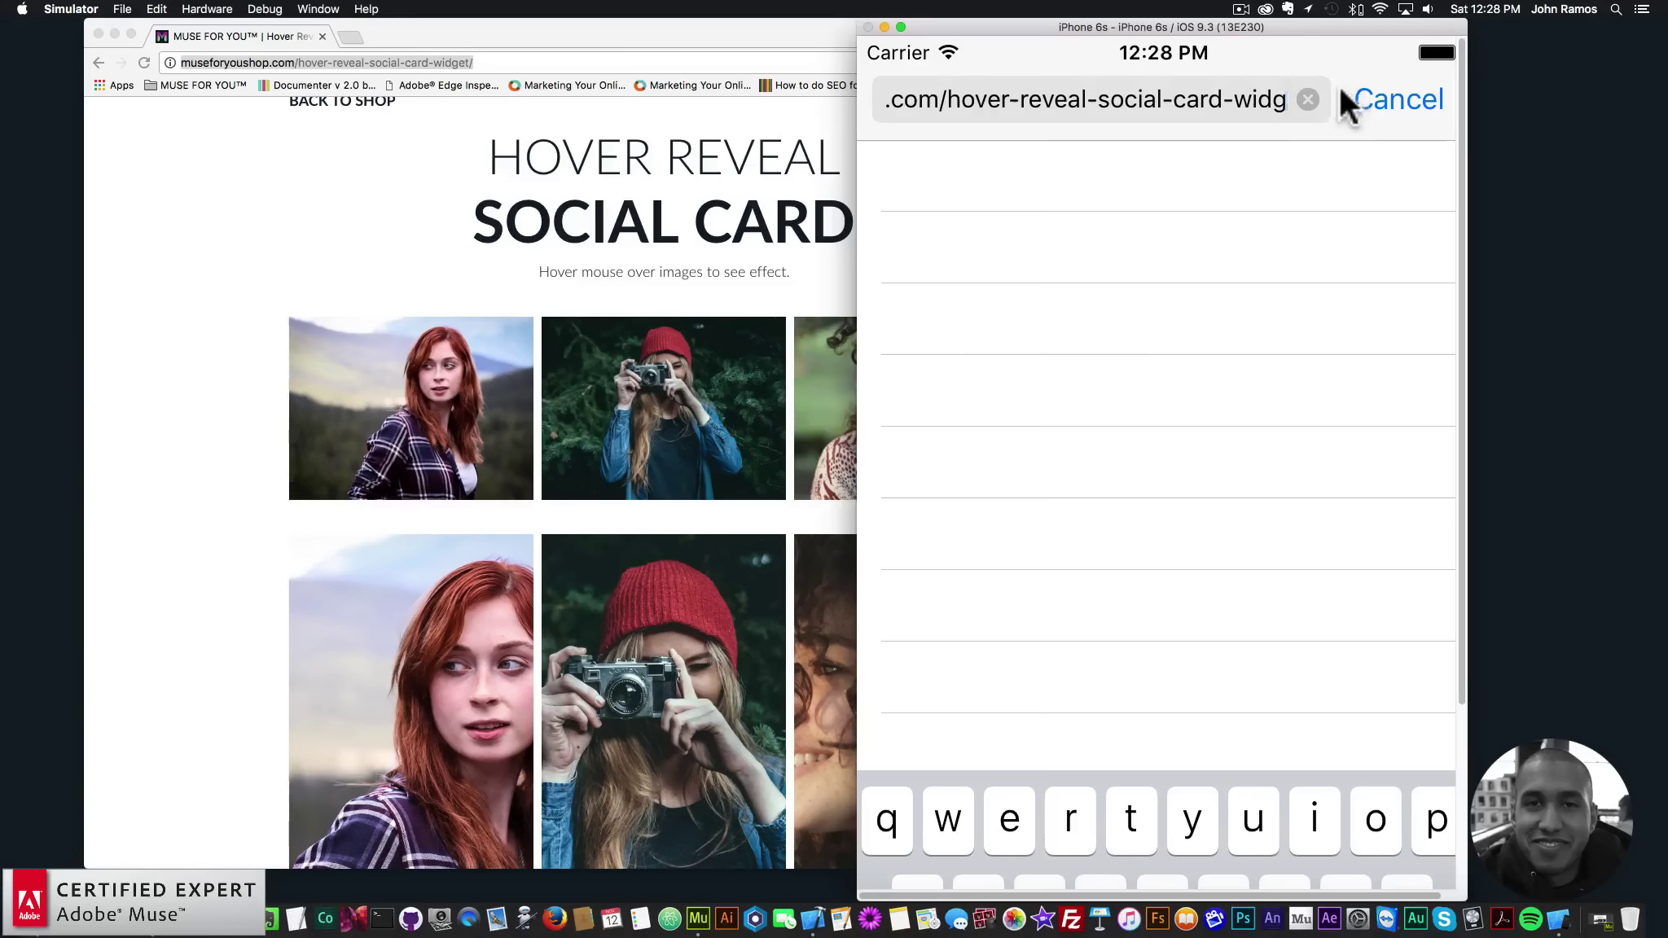
click(1303, 99)
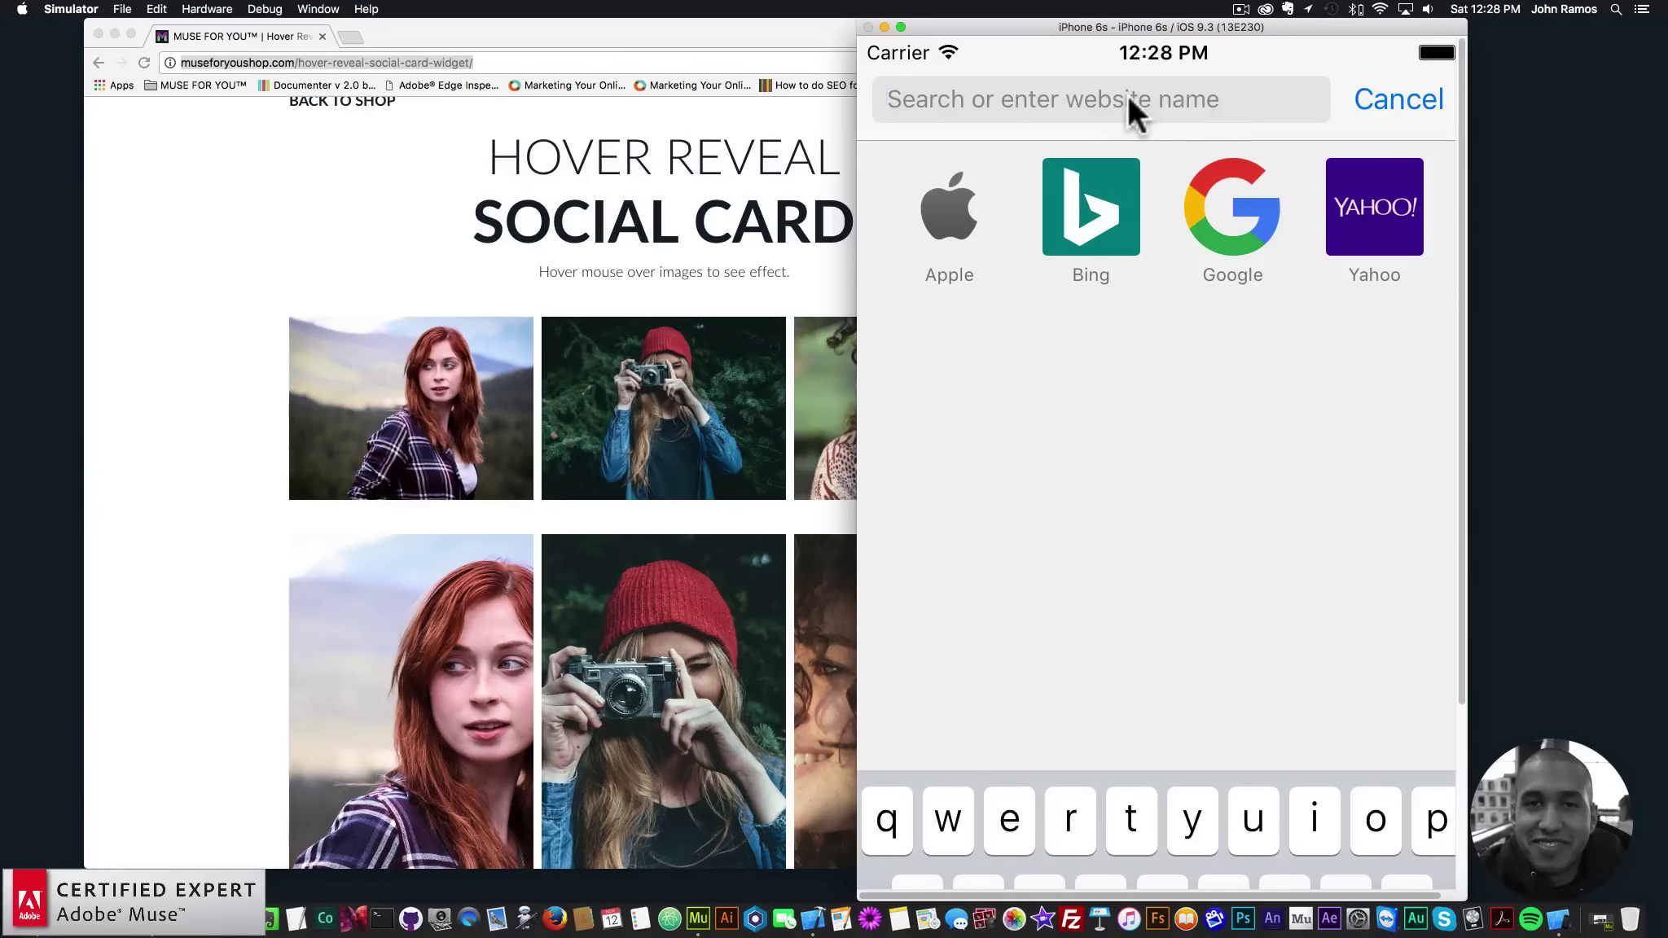
Enter the copied museforyoushop.com/hover-reveal-social-card-widget/ address in Safari on the iPhone 6s and load the page.
click(920, 167)
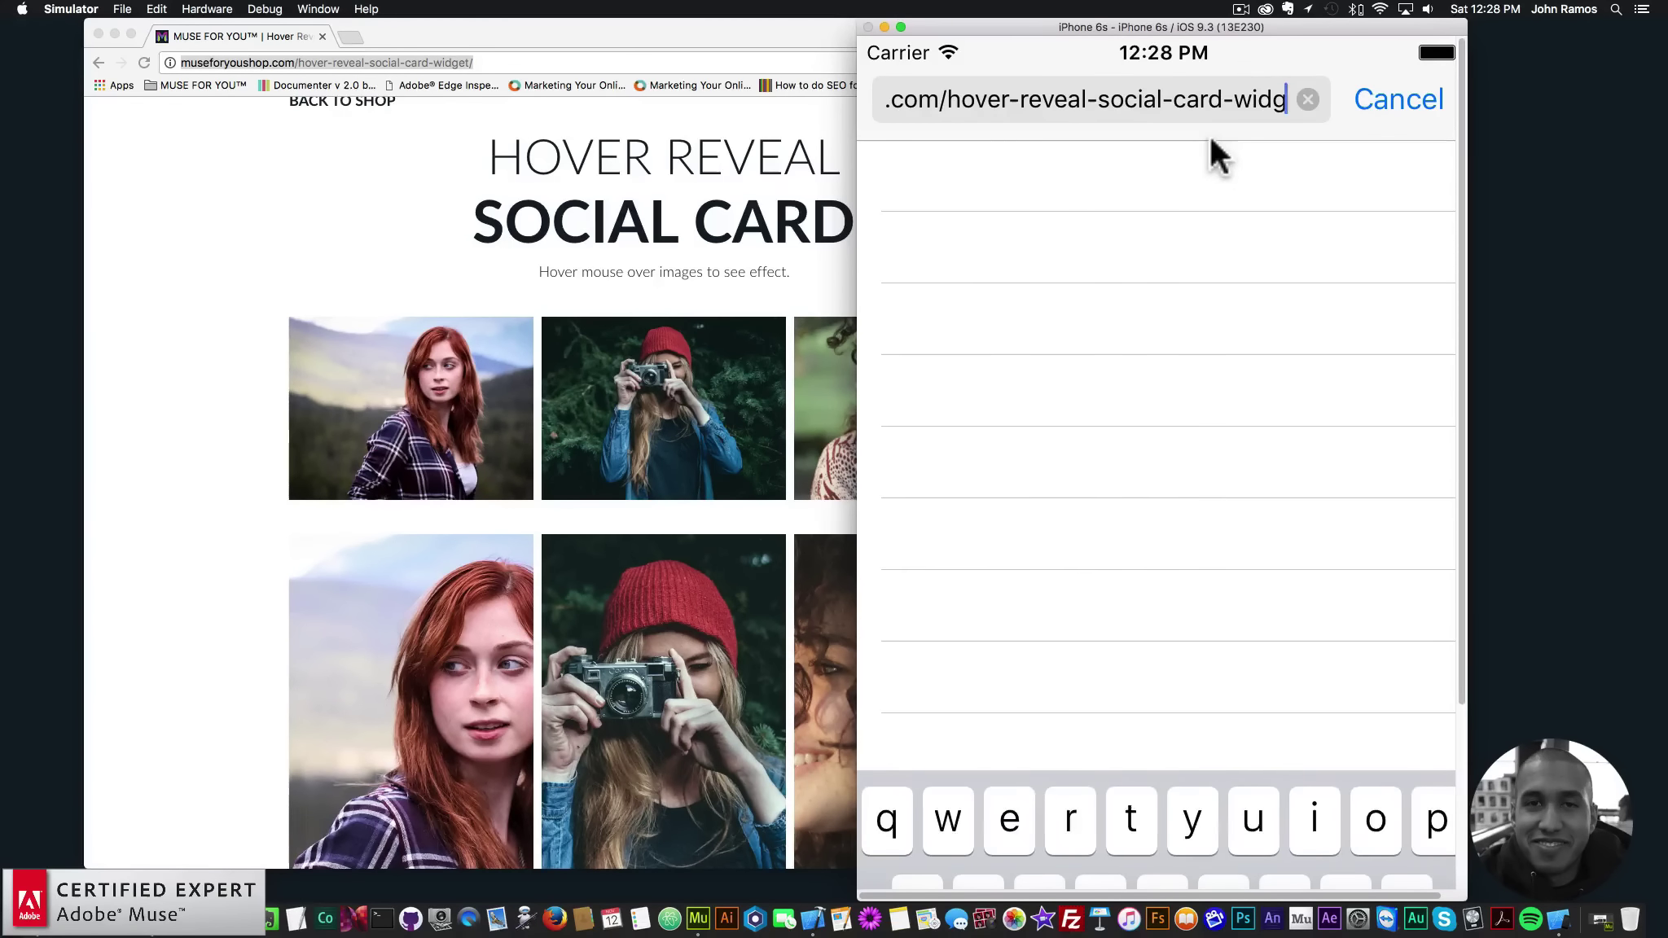
key(Right)
key(Right)
key(Right)
text(et)
key(BackSpace)
key(BackSpace)
key(BackSpace)
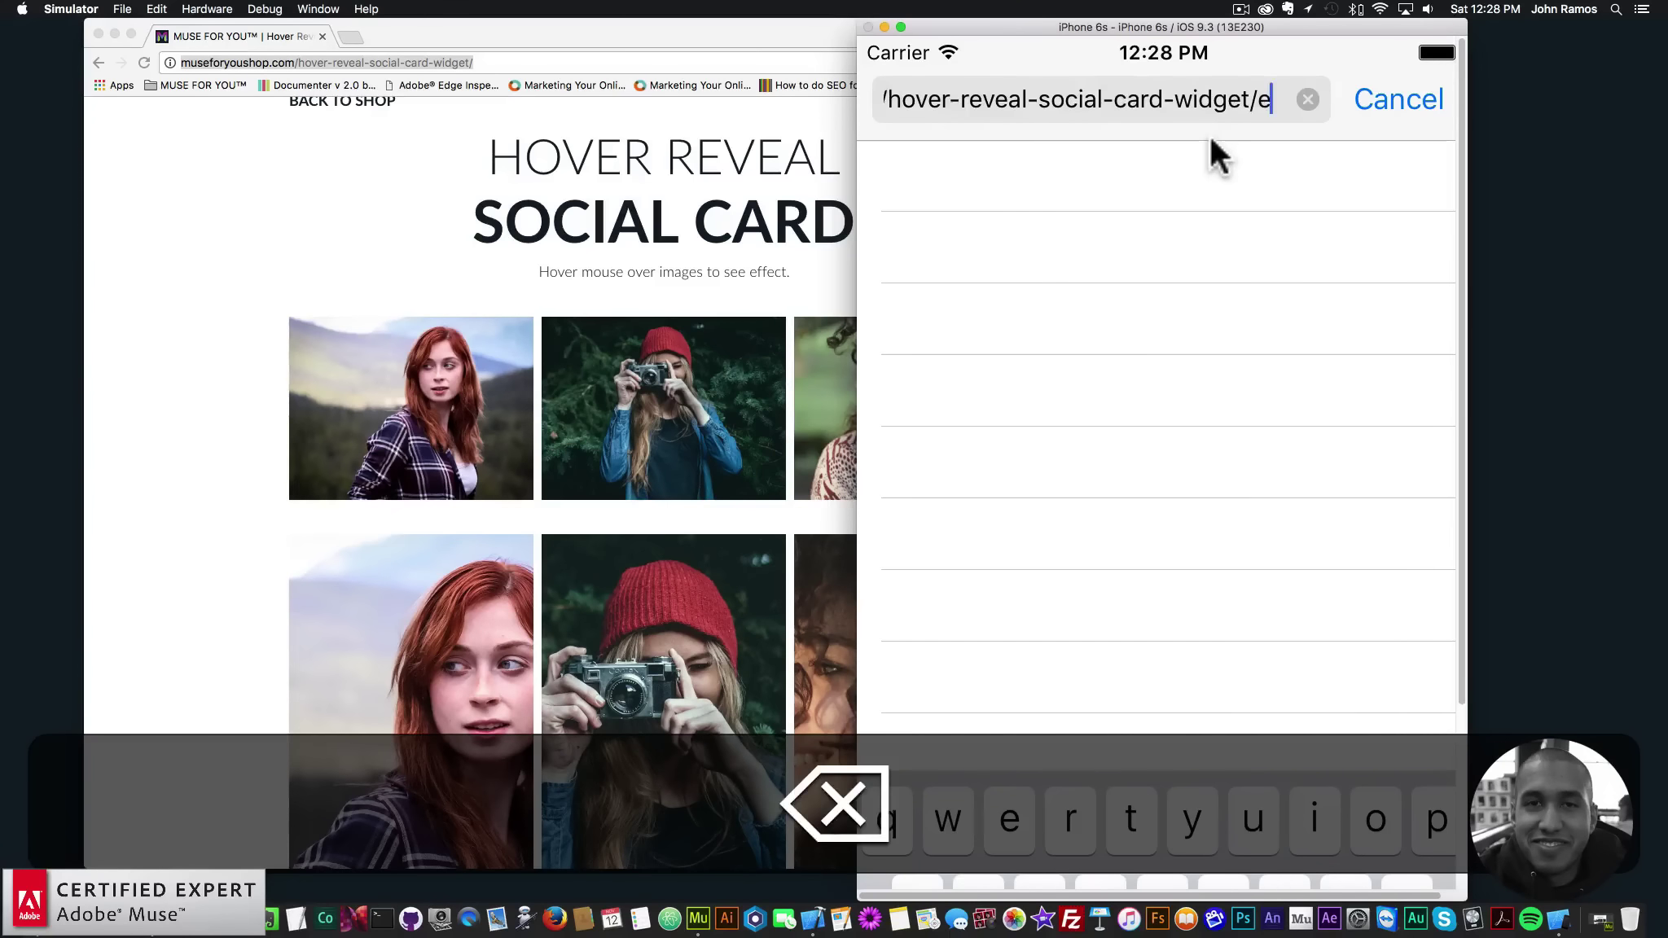
key(Return)
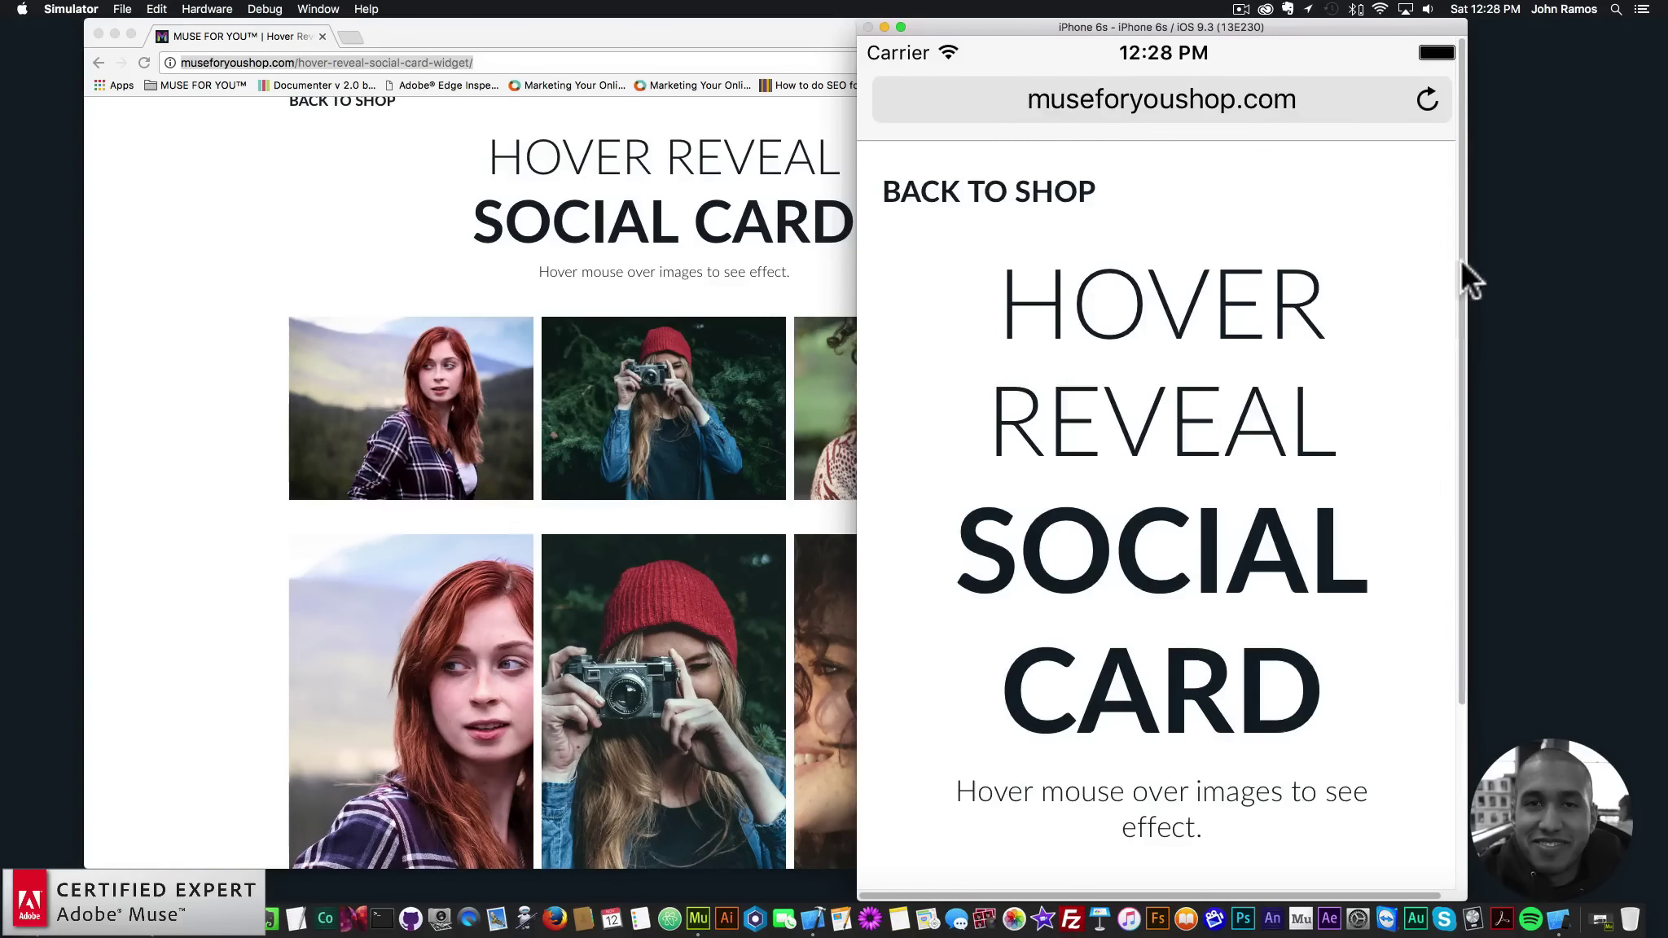
Test the first image card on the iPhone 6s page by revealing and hiding its social overlay.
scroll(1458, 367, down, 5)
drag(1253, 363, 1226, 63)
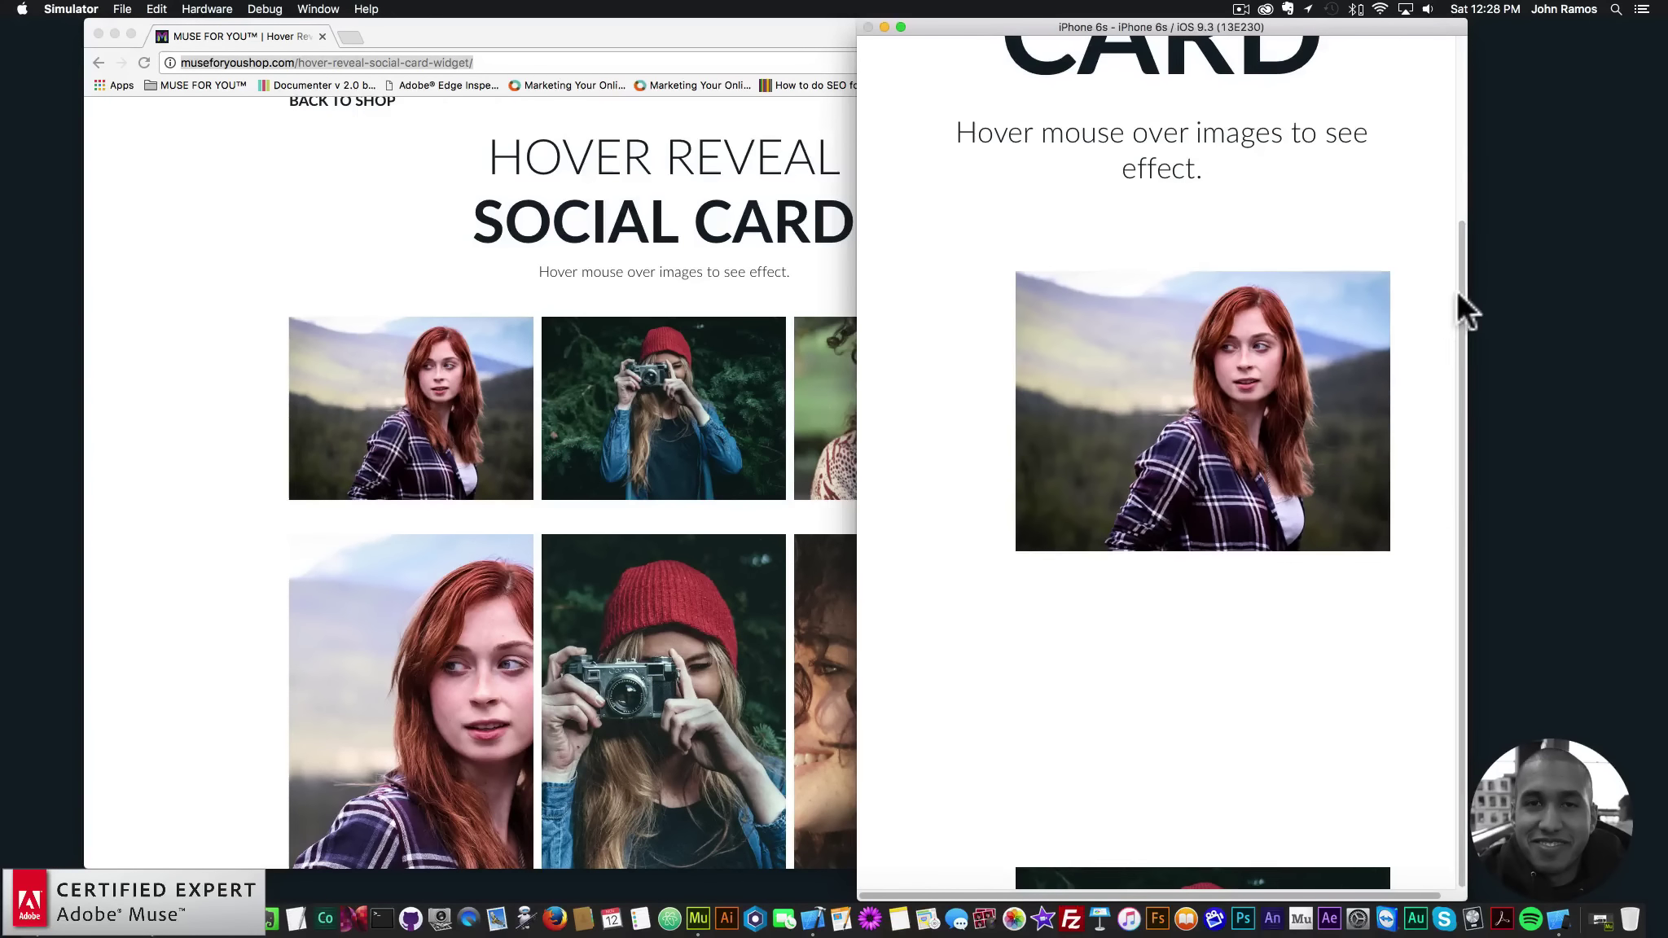
scroll(1461, 293, up, 2)
scroll(1466, 295, down, 2)
click(1093, 329)
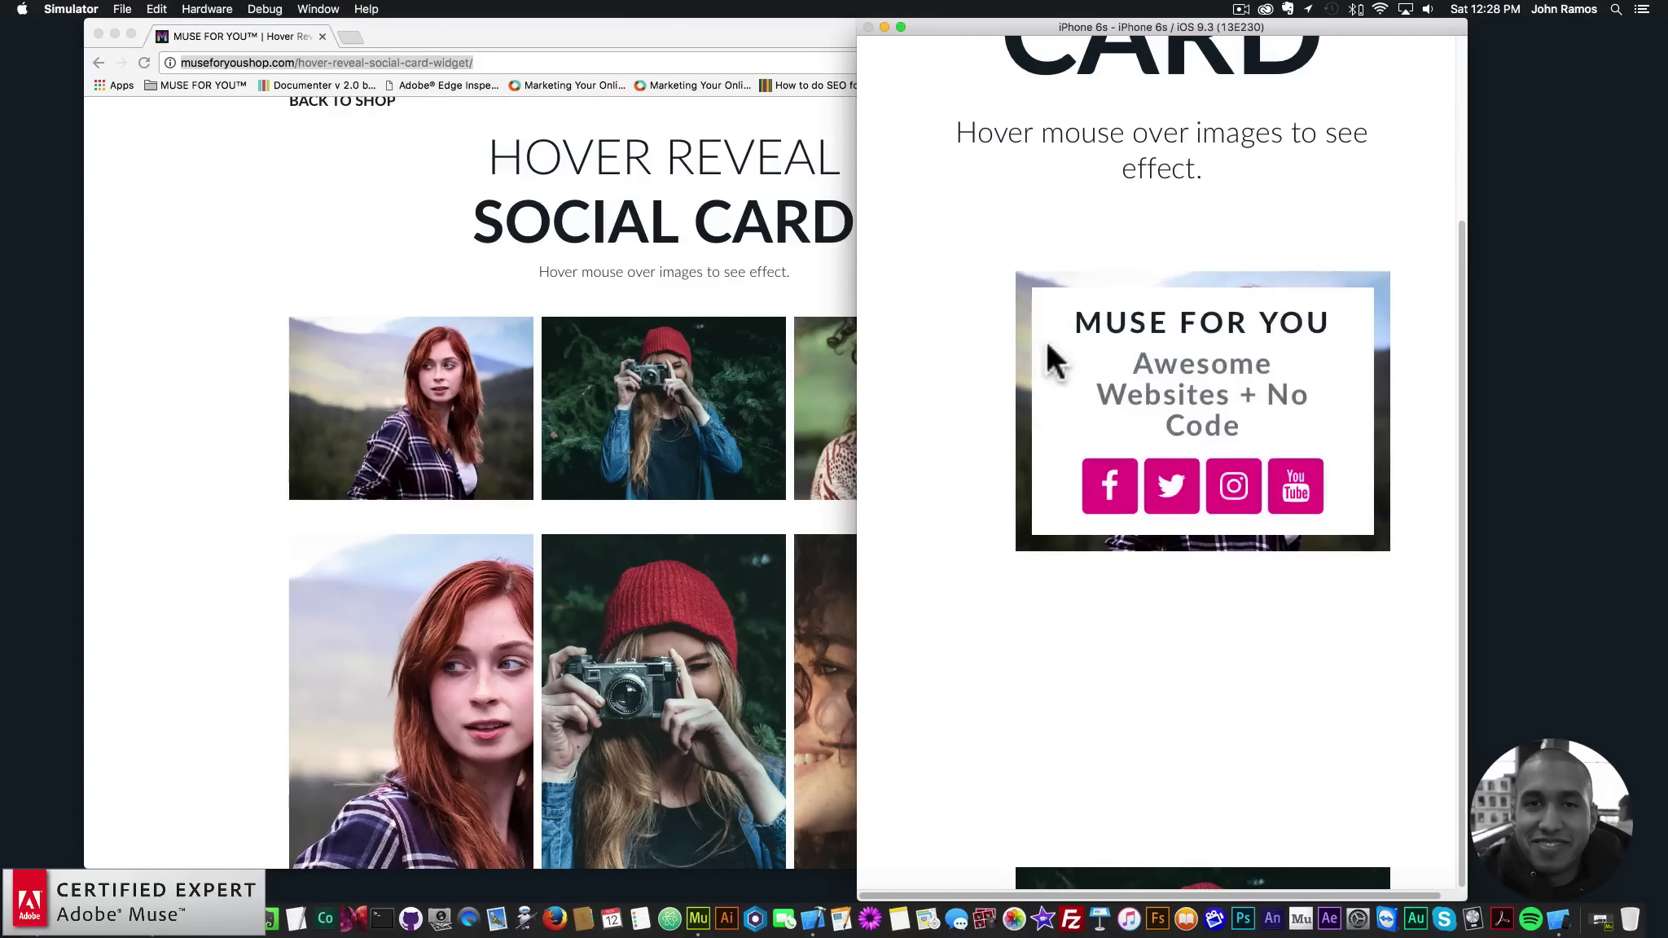
click(1352, 230)
Test the social overlays on the second and third image cards, the red-hatted photographer and the curly-haired woman.
drag(1448, 363, 1378, 148)
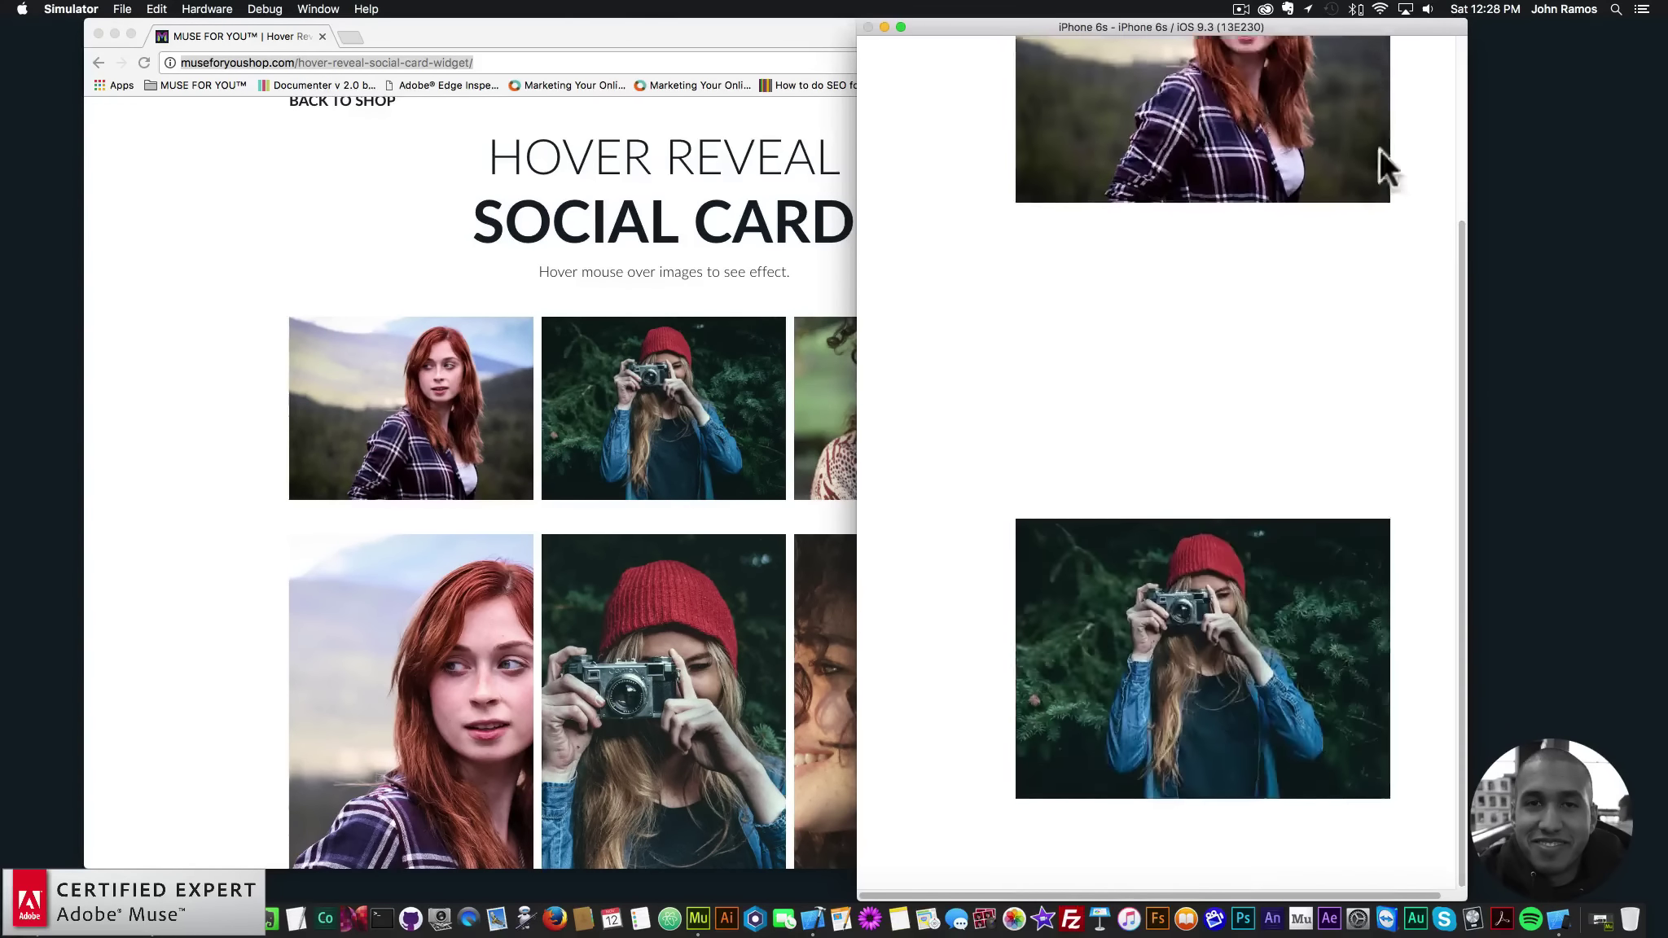
click(1139, 303)
click(973, 510)
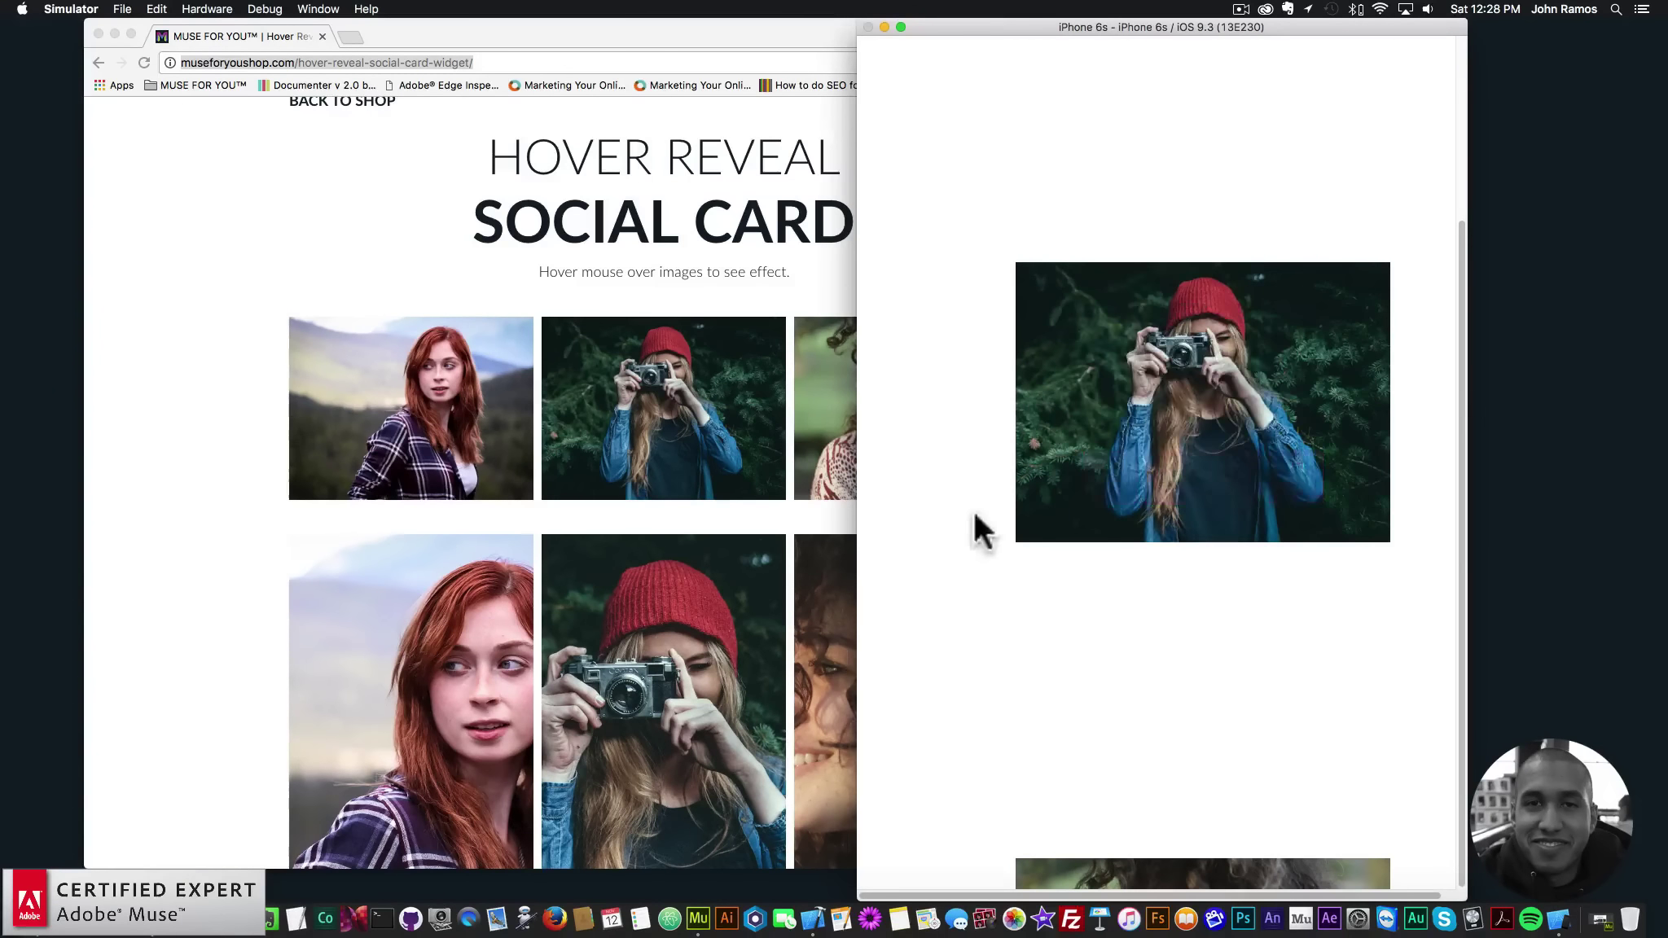
drag(973, 510, 942, 186)
click(1214, 320)
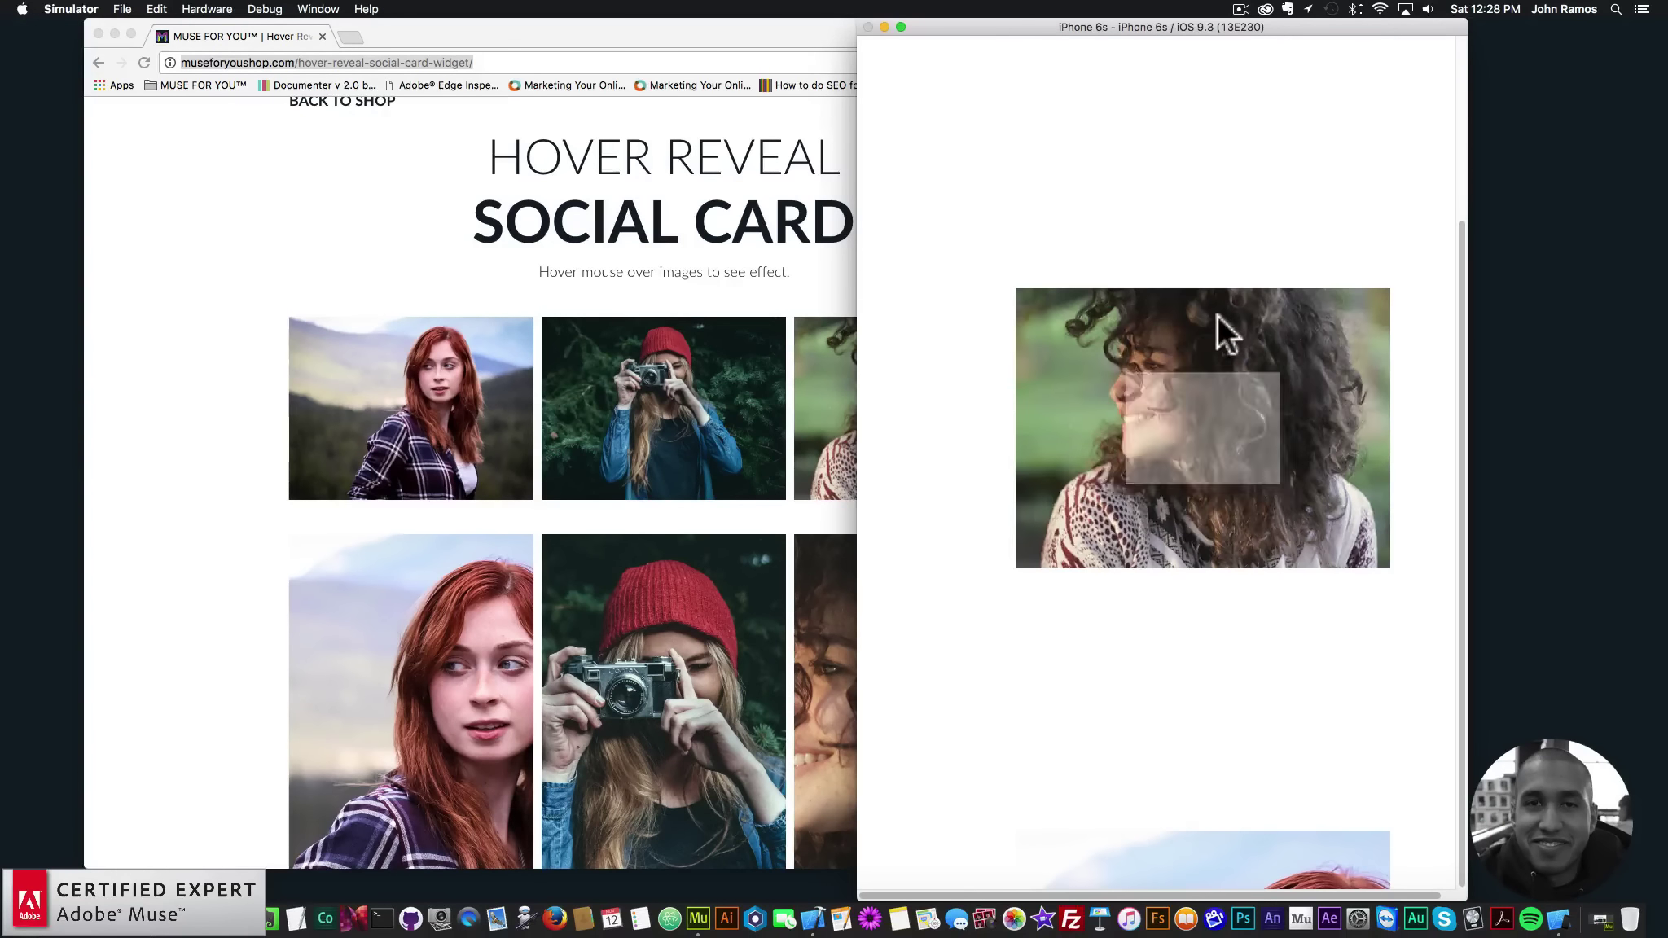
click(1069, 230)
drag(1083, 208, 1075, 97)
click(1076, 96)
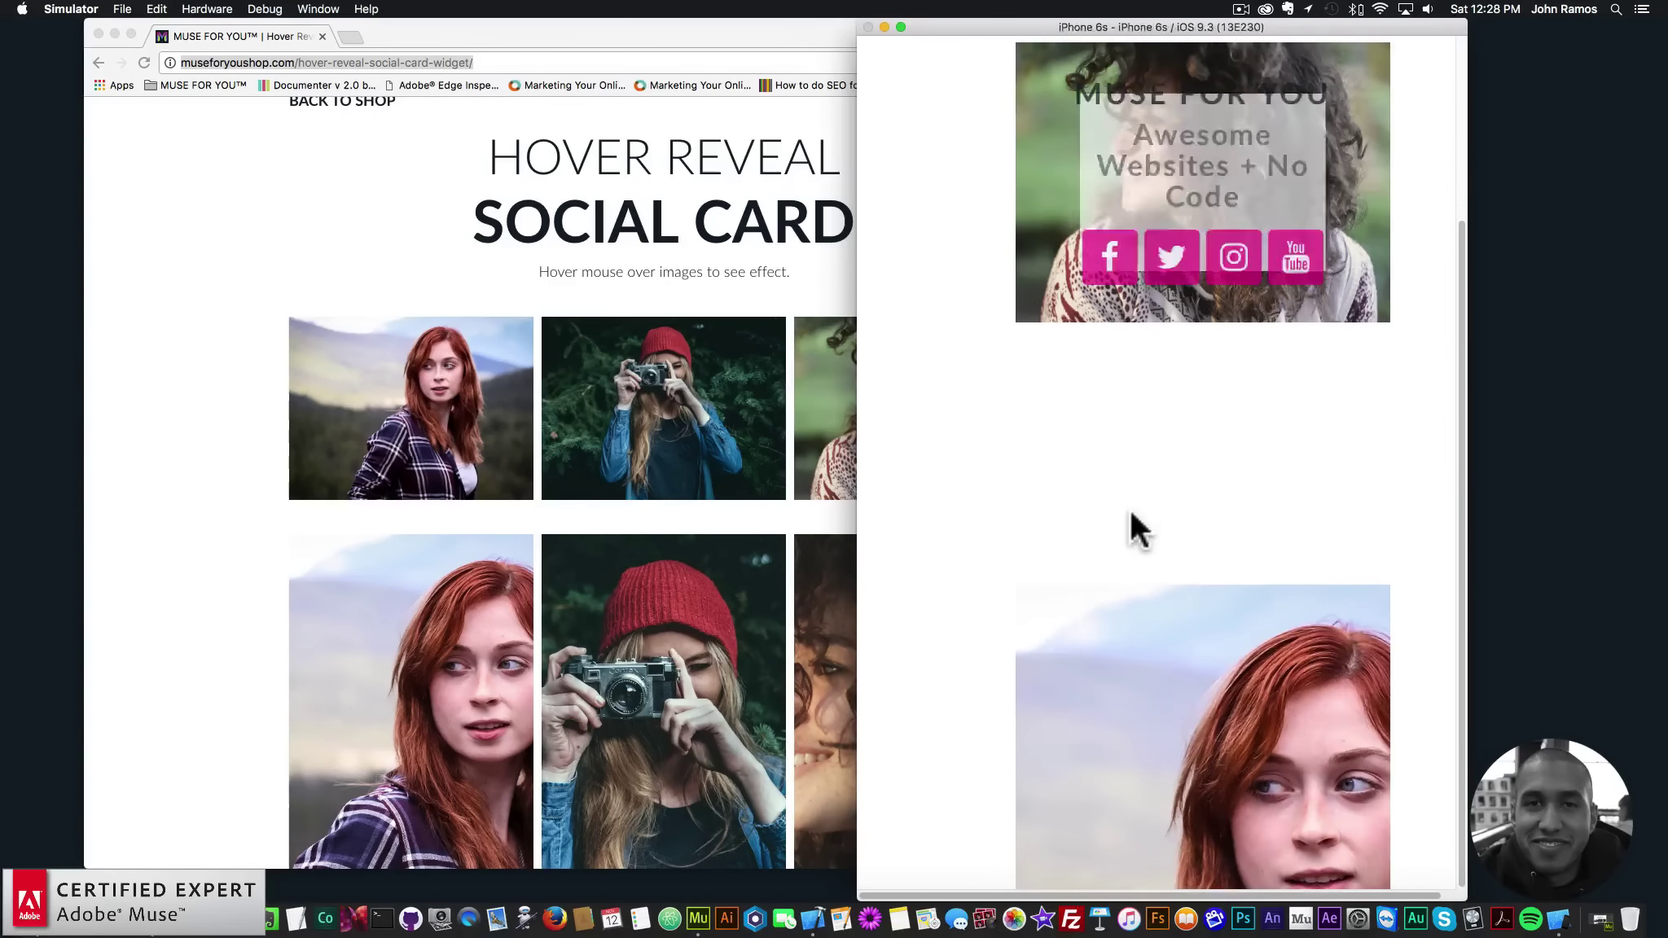
Test the tall portrait card of the red-haired woman and check its layout on the page.
drag(1132, 529, 1131, 303)
click(1116, 471)
drag(1293, 804, 1294, 564)
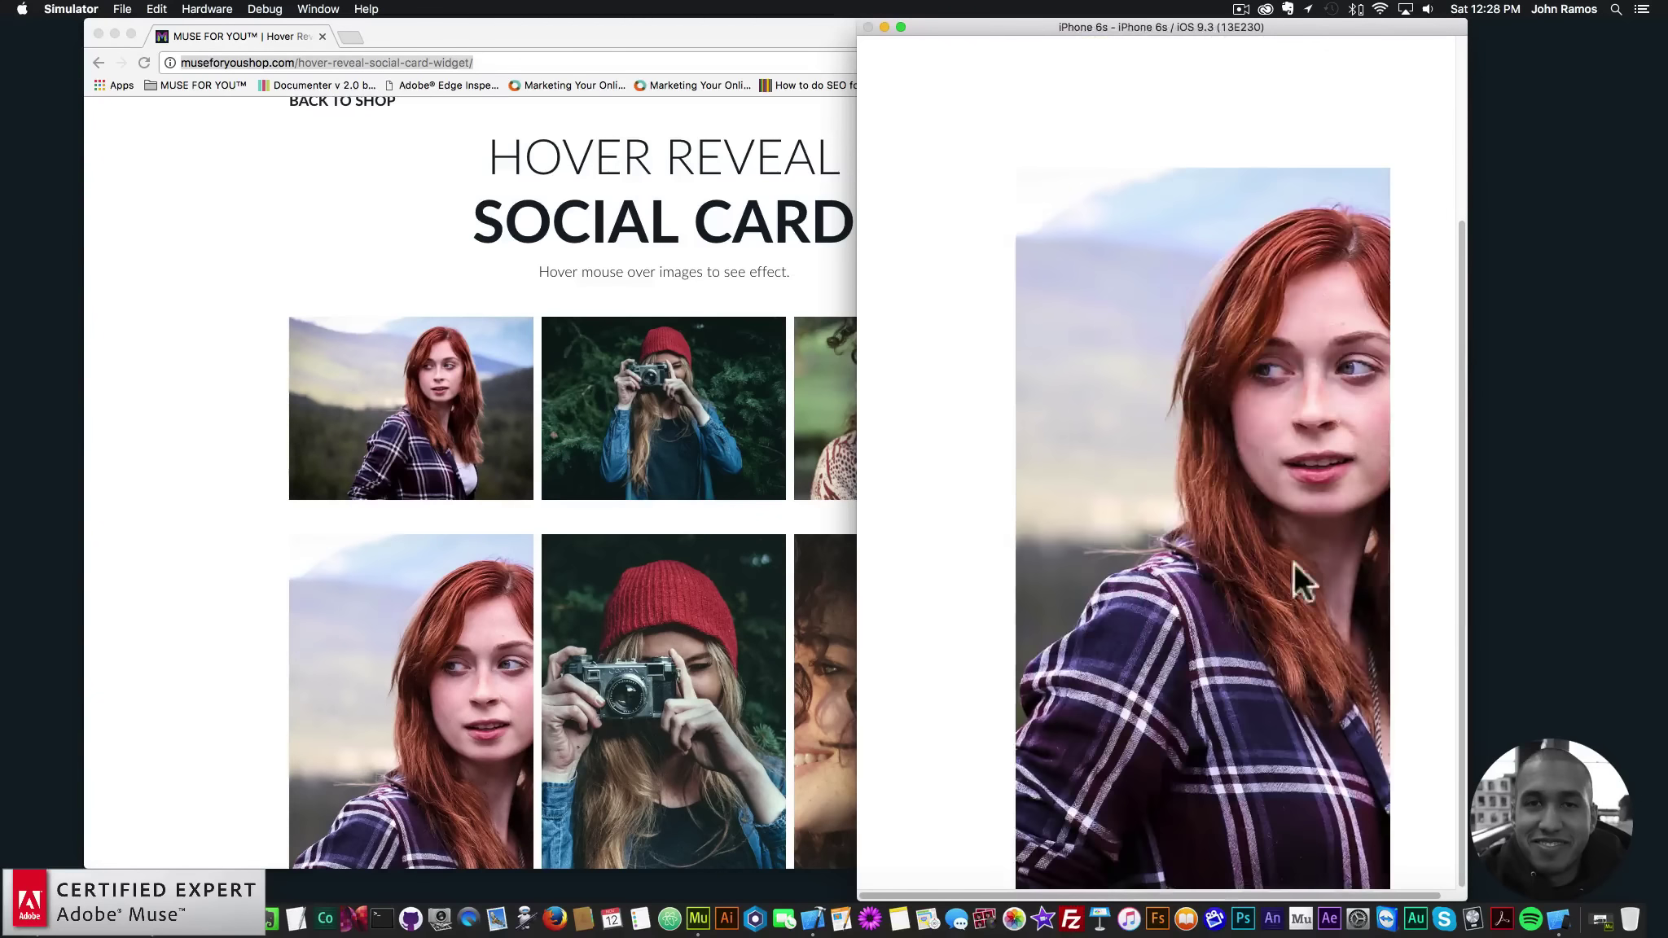
drag(1423, 213, 1407, 317)
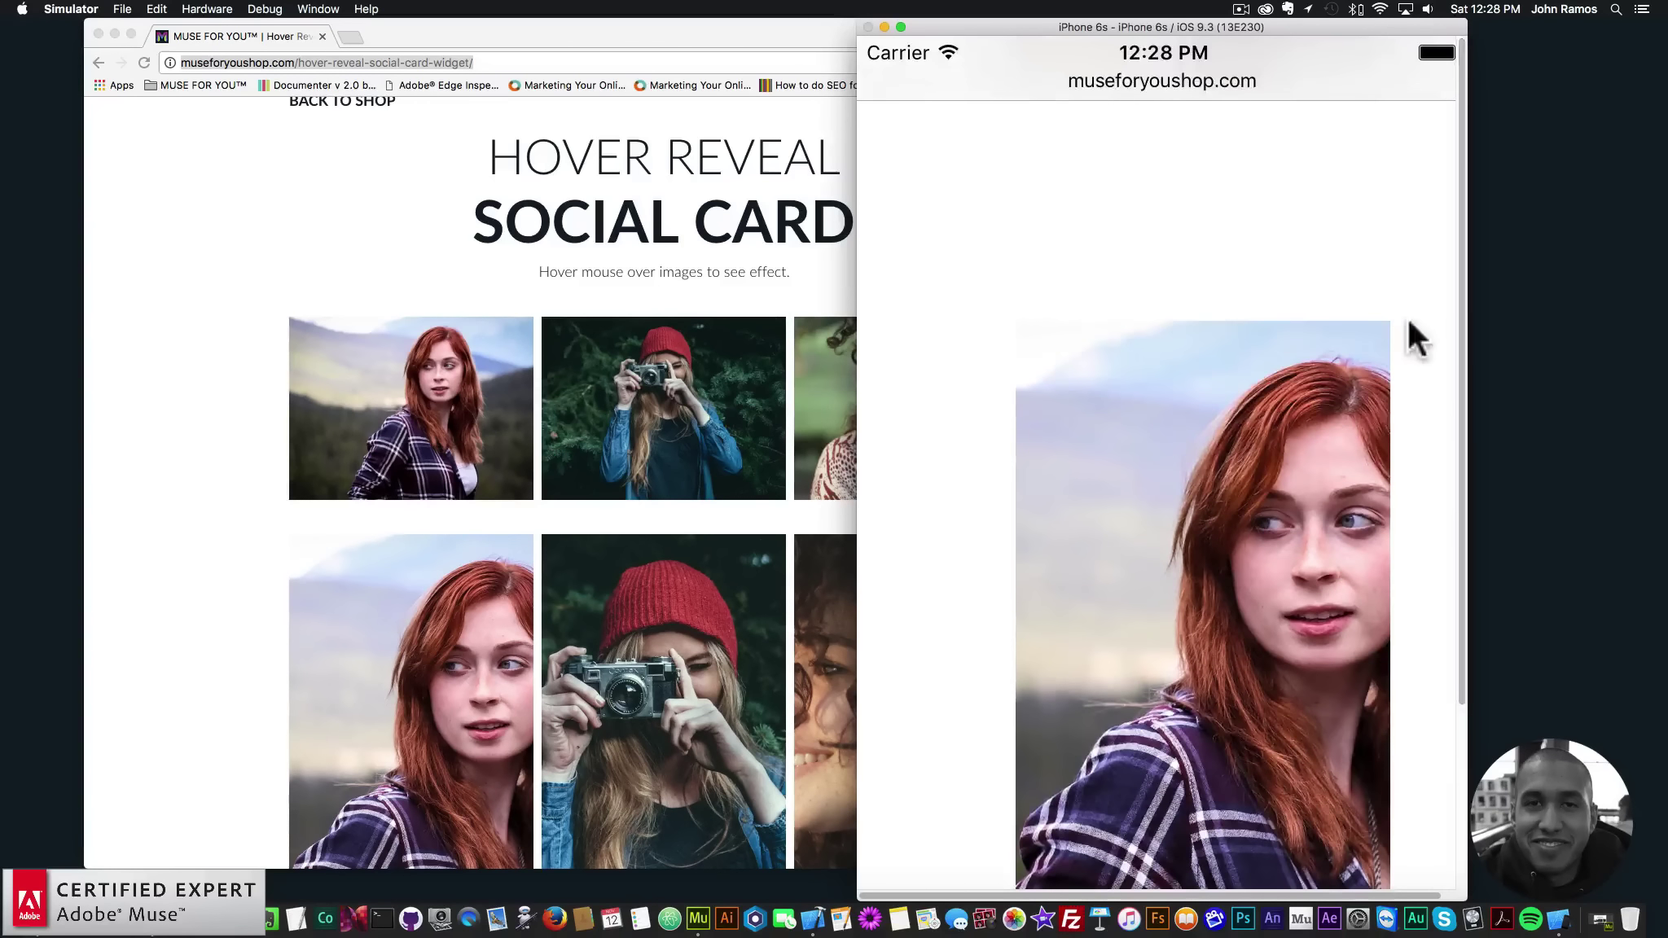
drag(928, 578, 920, 279)
drag(976, 533, 960, 298)
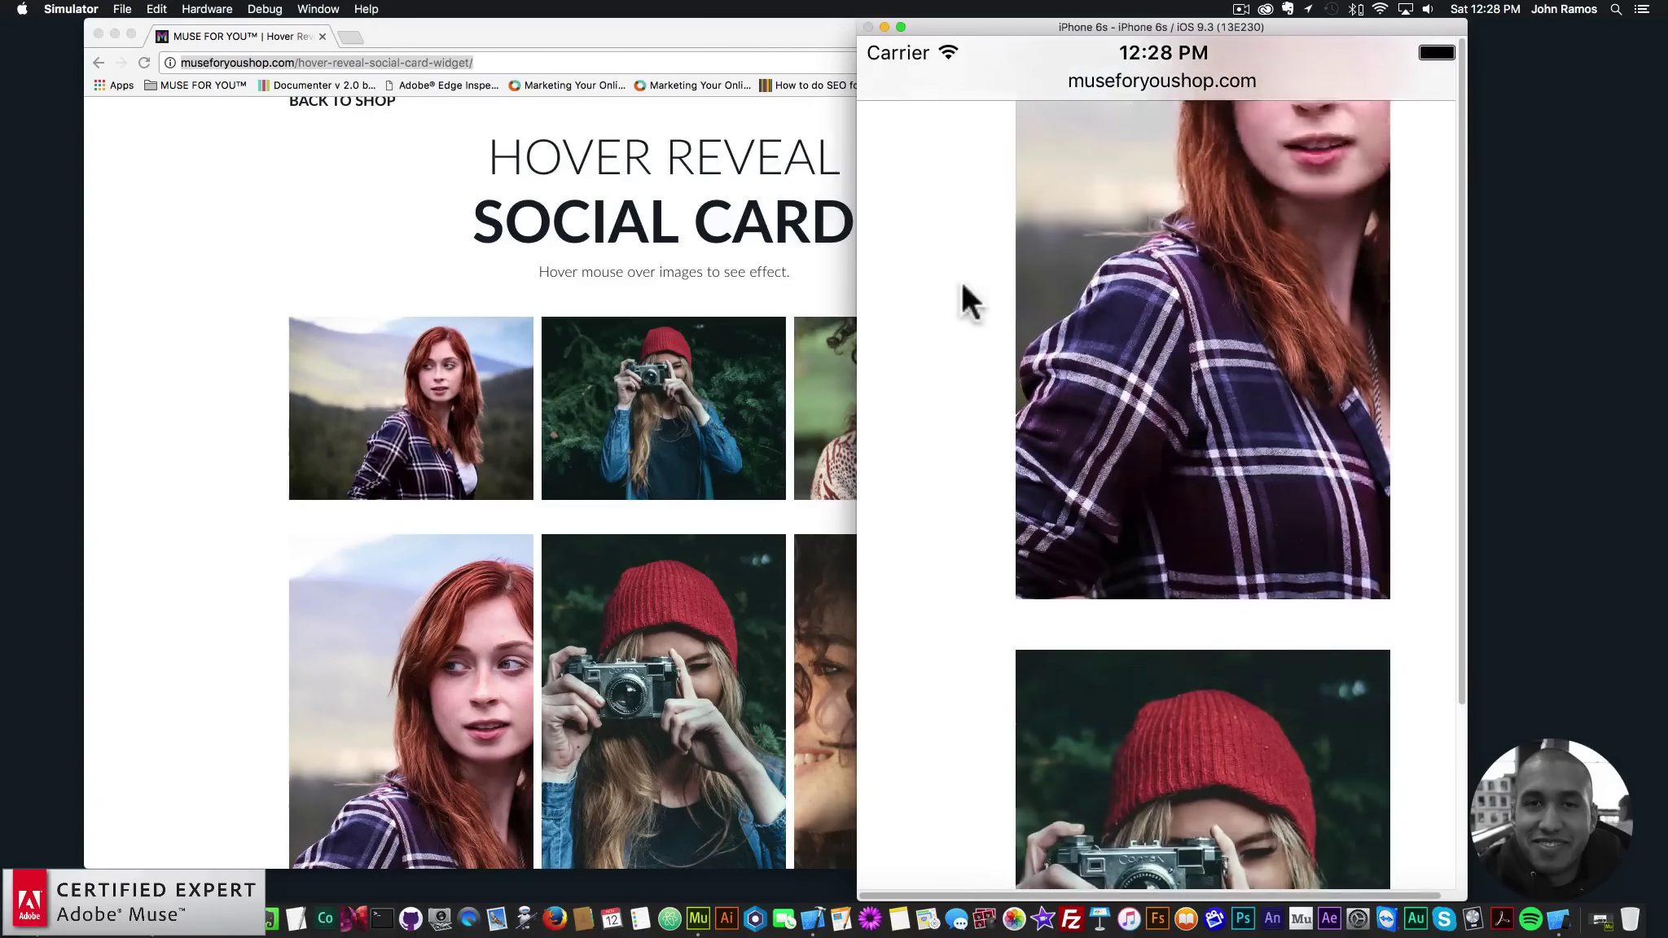
click(1186, 552)
Reveal and hide the social overlay on the tall portrait card of the woman with the red hat.
drag(951, 569, 950, 232)
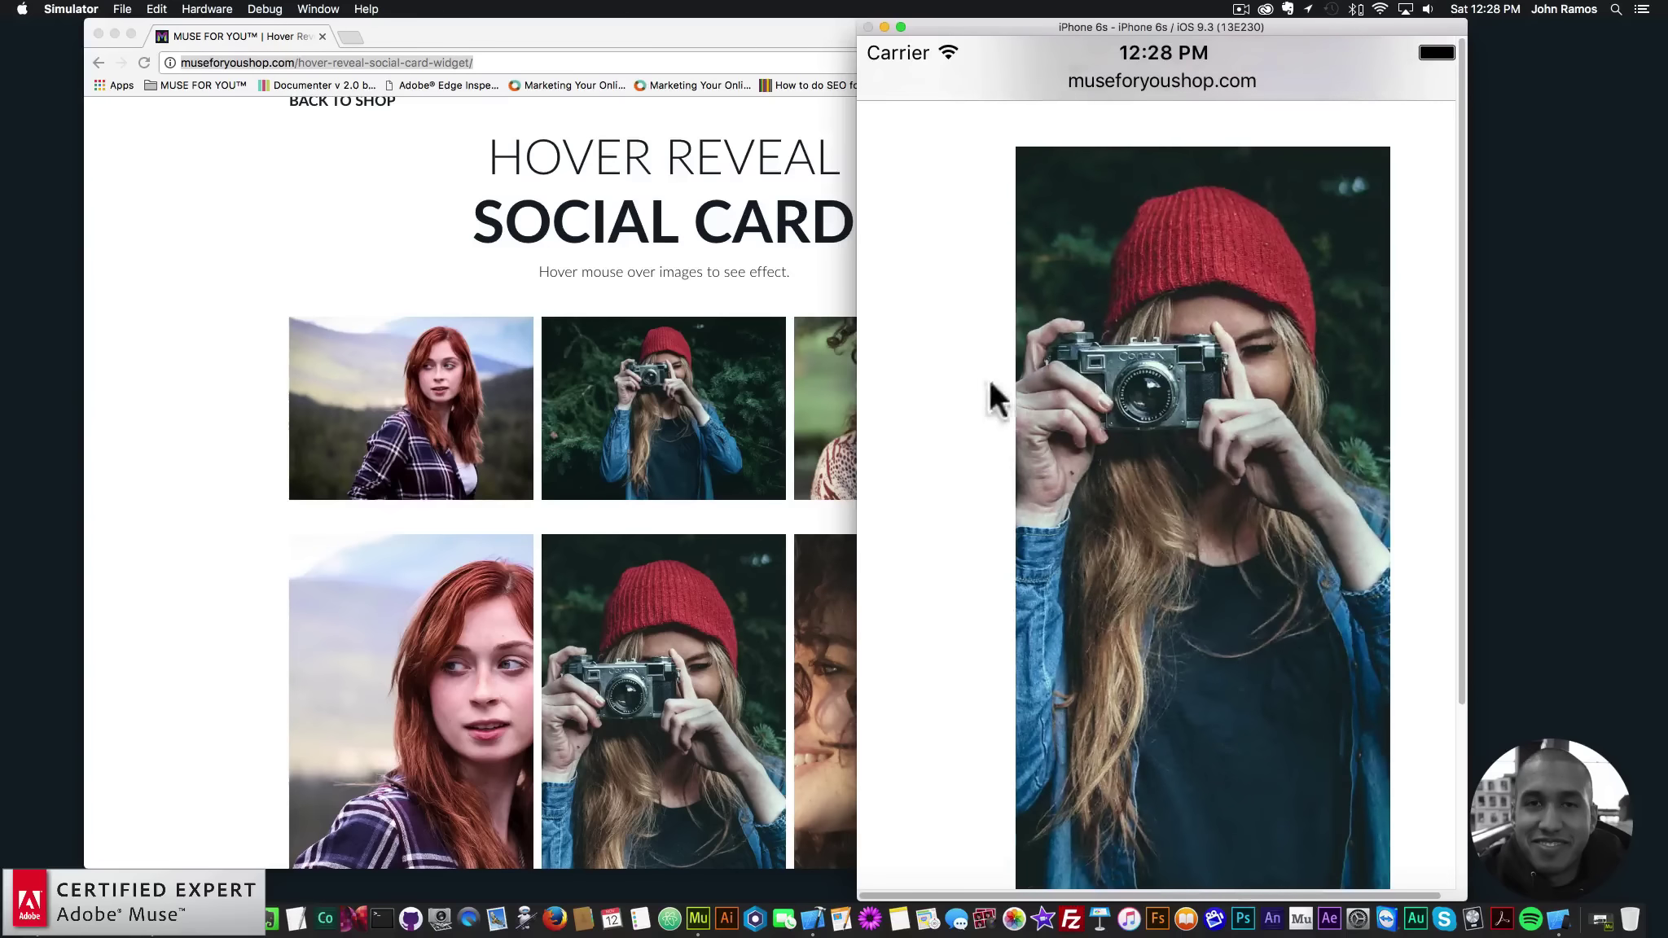
click(1080, 277)
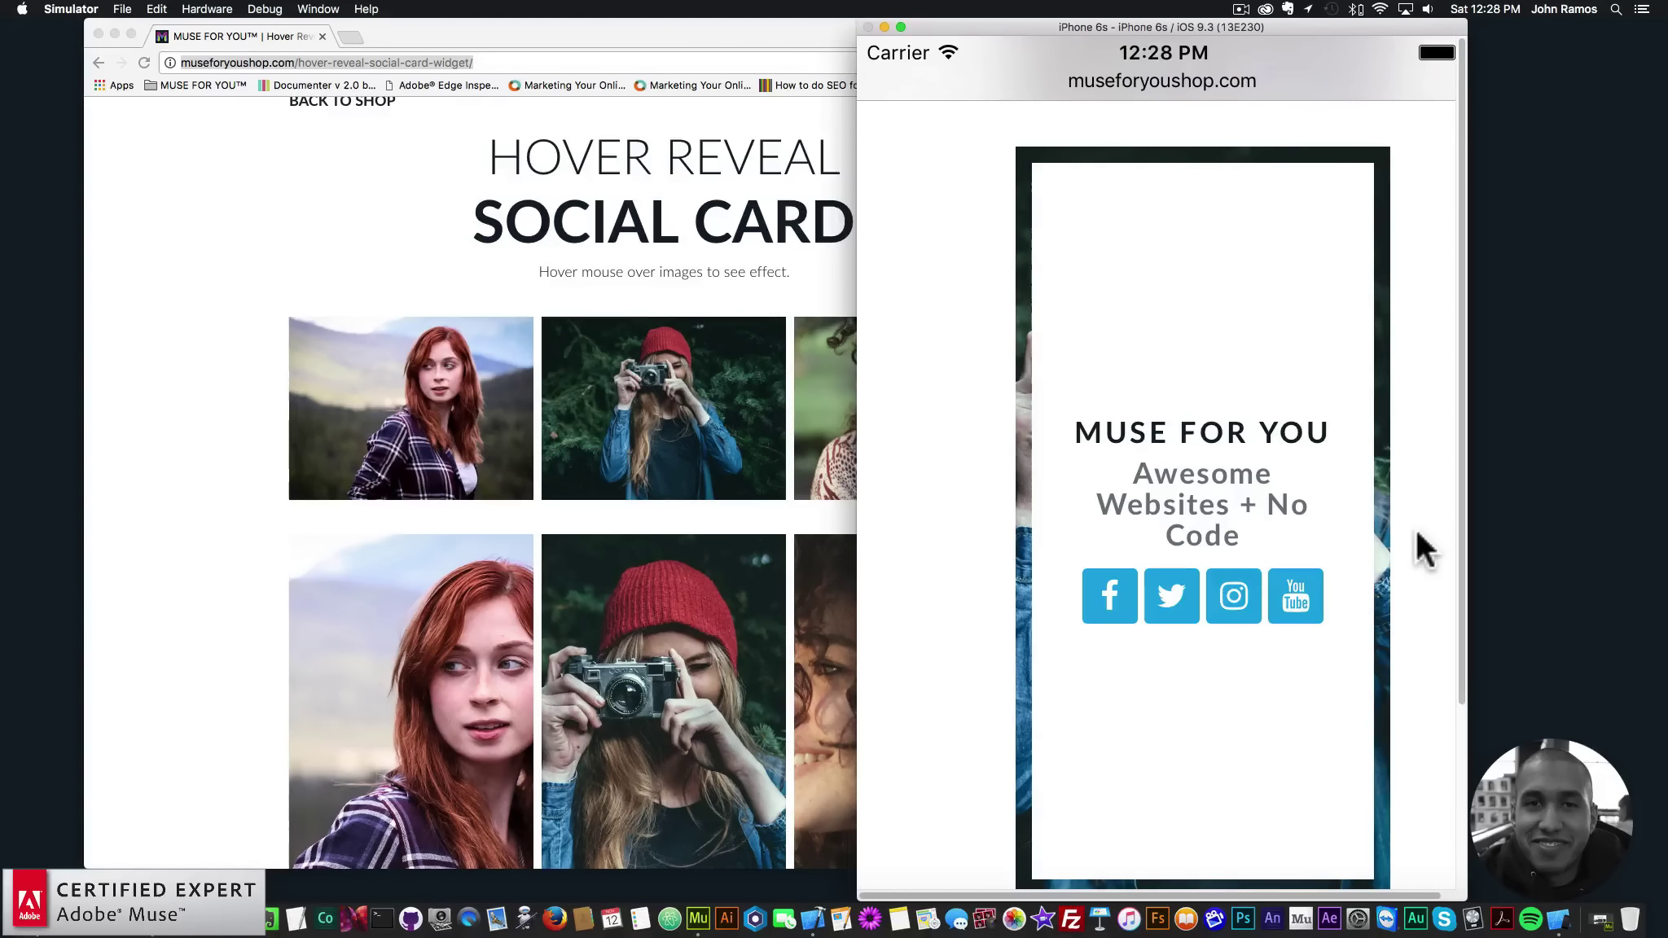
click(933, 466)
Rotate the simulated iPhone 6s right into landscape, test the first card's Instagram link and return to the widget page.
click(205, 9)
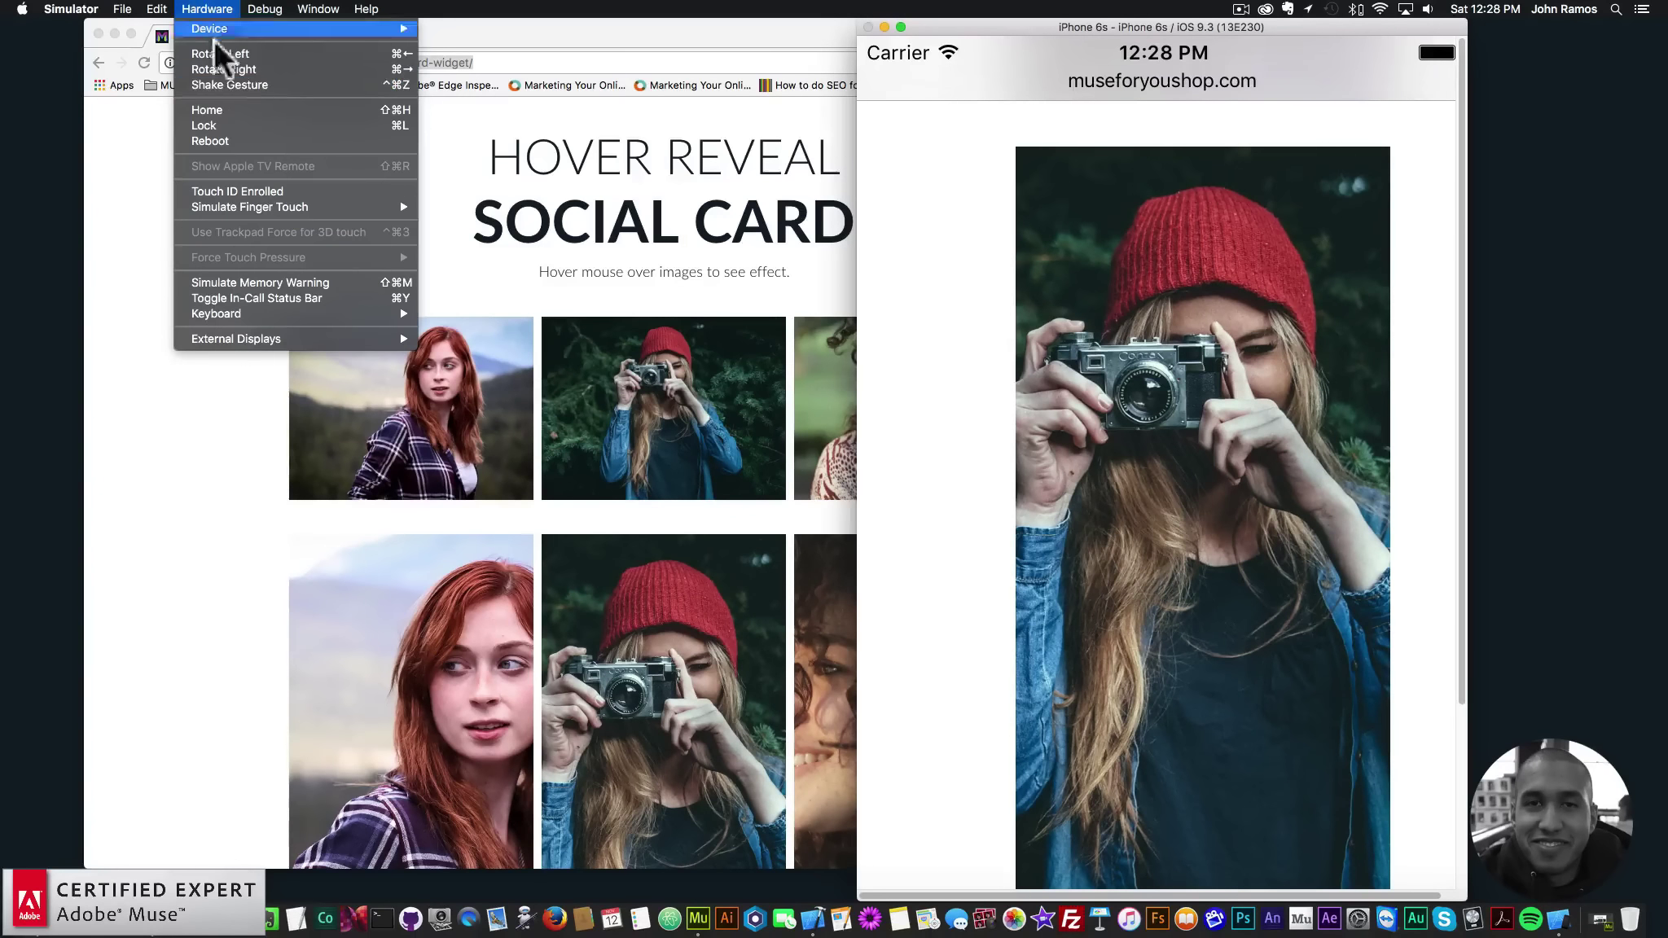
click(243, 69)
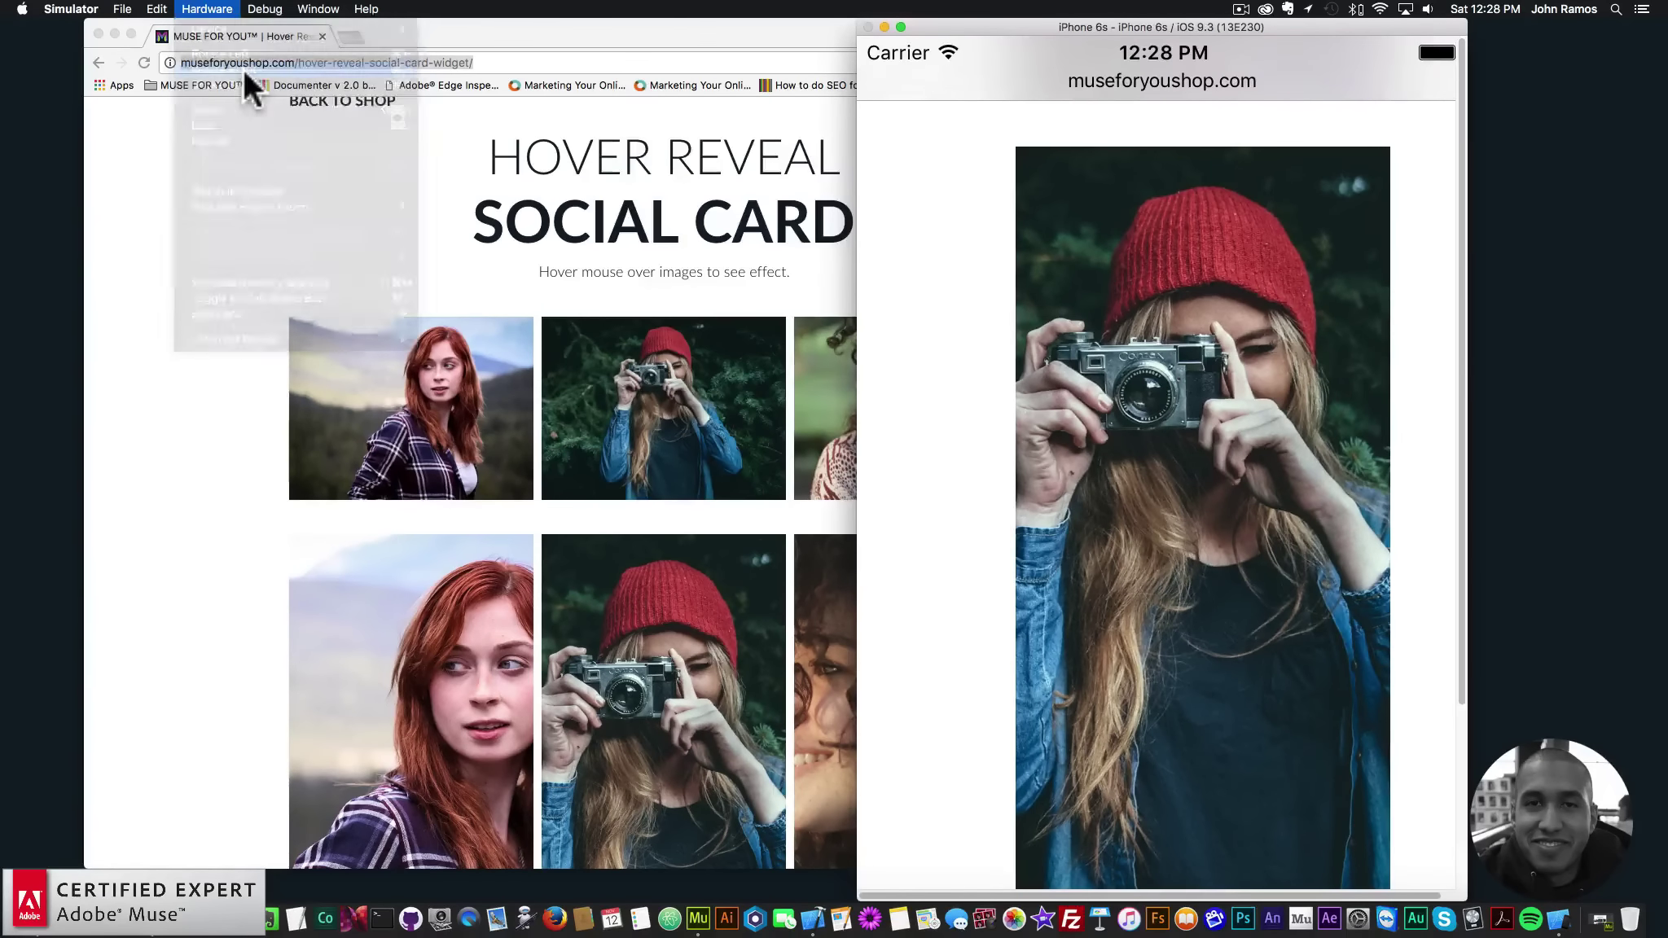
scroll(1132, 441, down, 5)
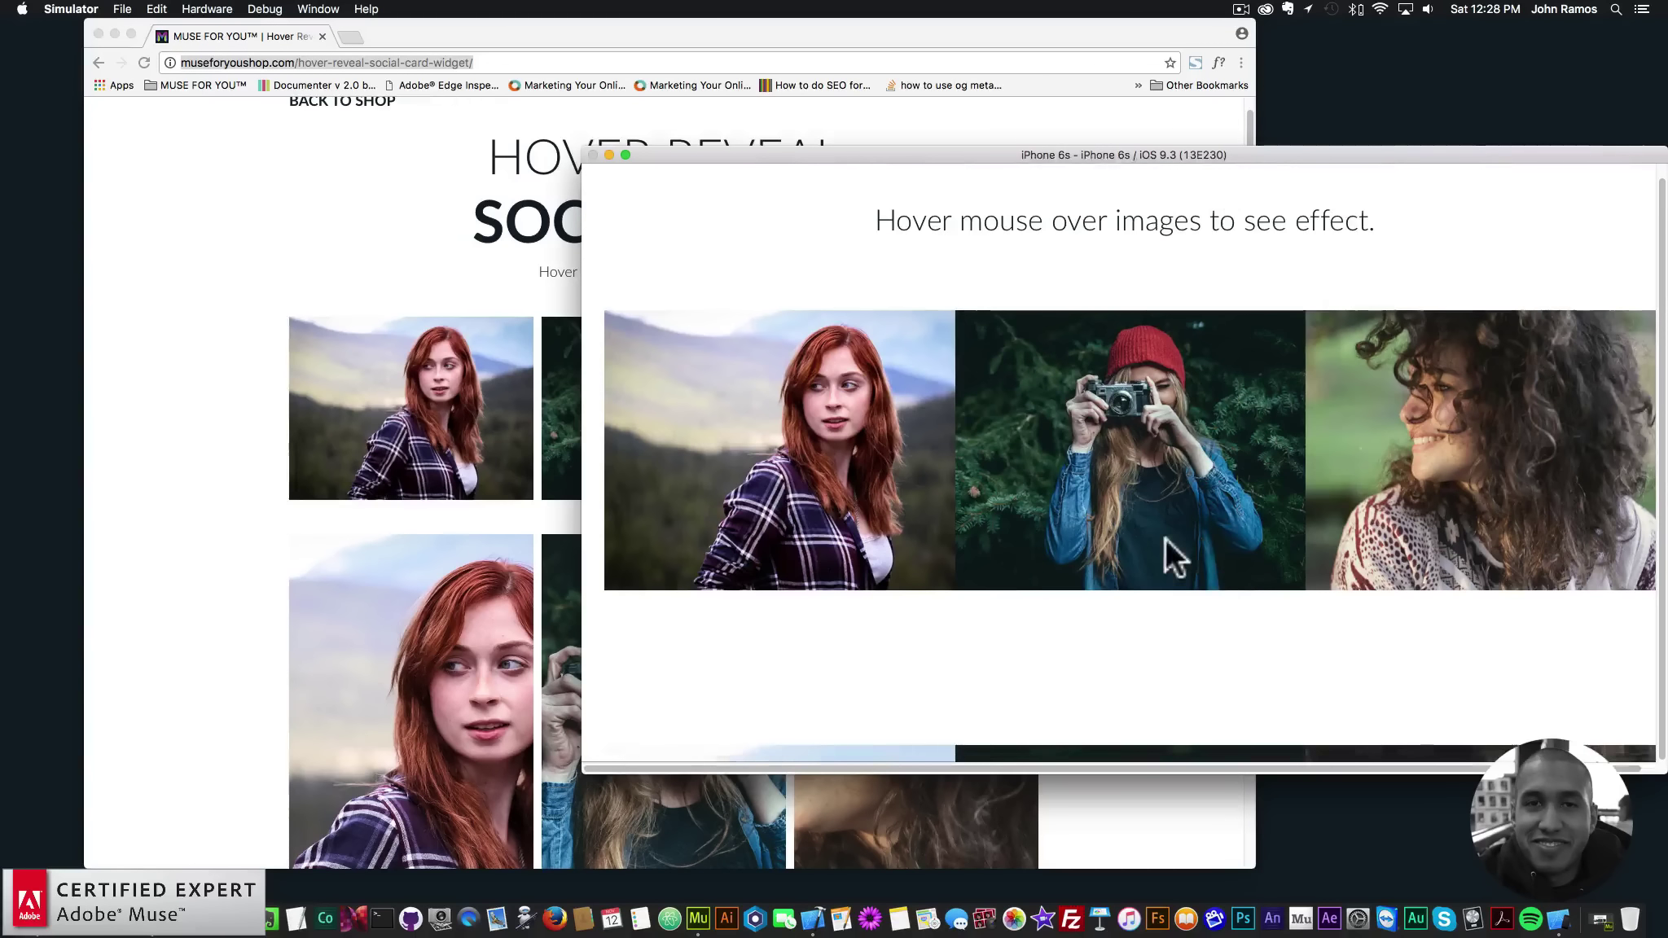
click(1165, 537)
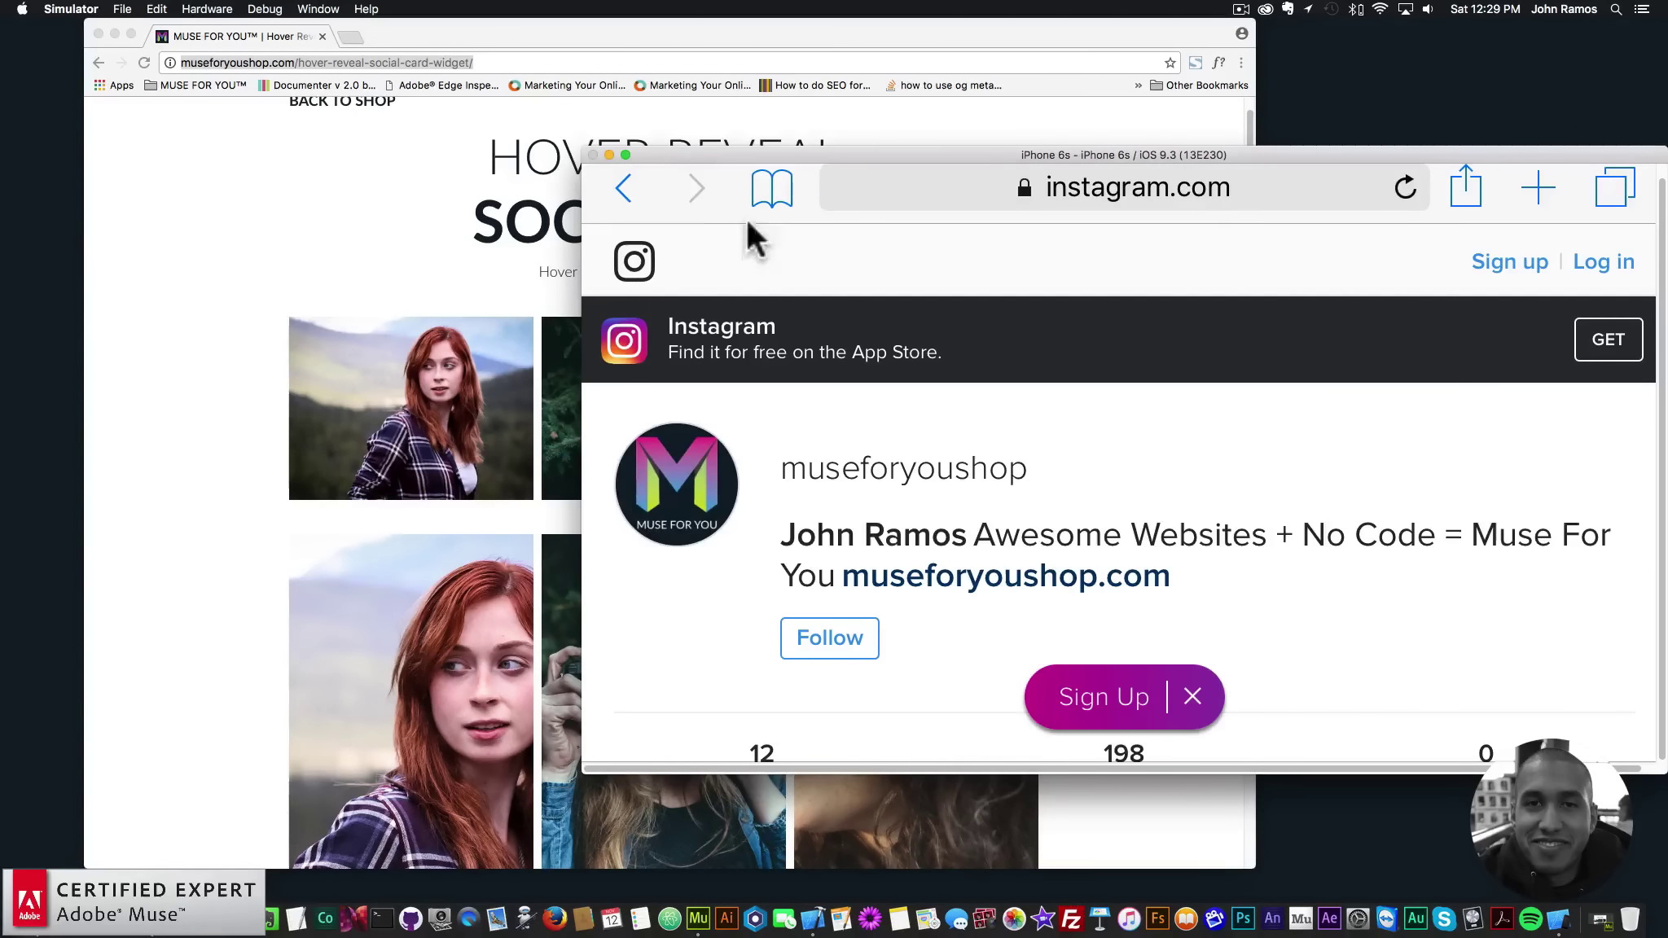
click(623, 188)
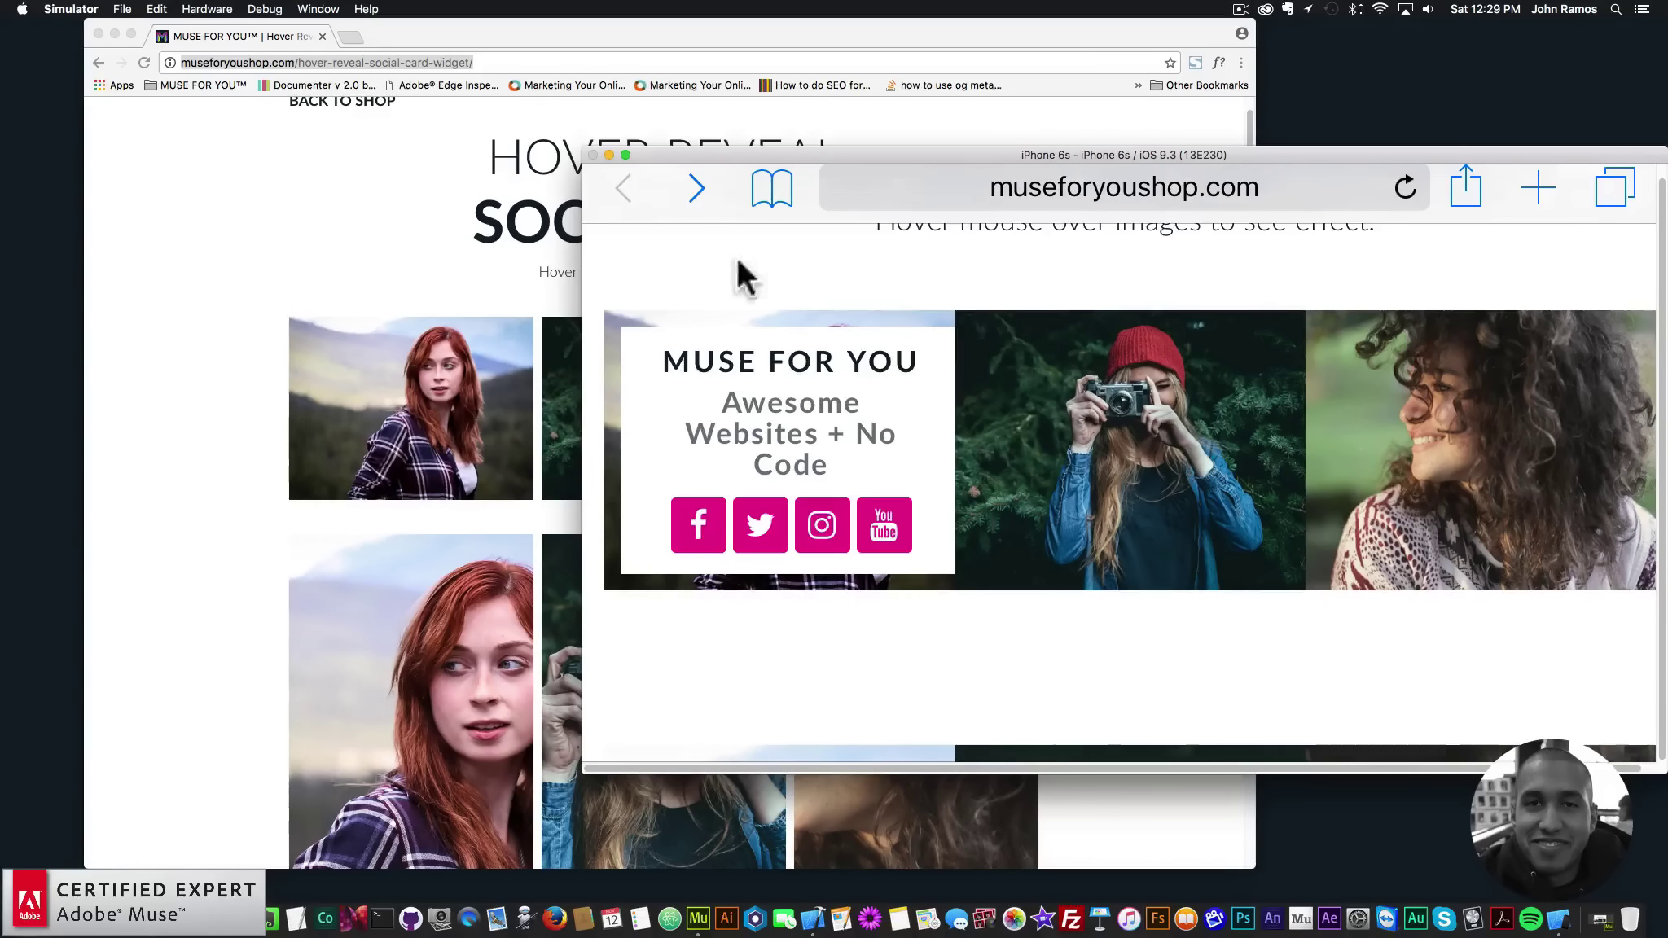
Test the social overlays on the remaining top-row cards and the tall portrait cards in landscape on the iPhone 6s.
click(1477, 357)
click(1126, 337)
drag(1274, 741, 1279, 145)
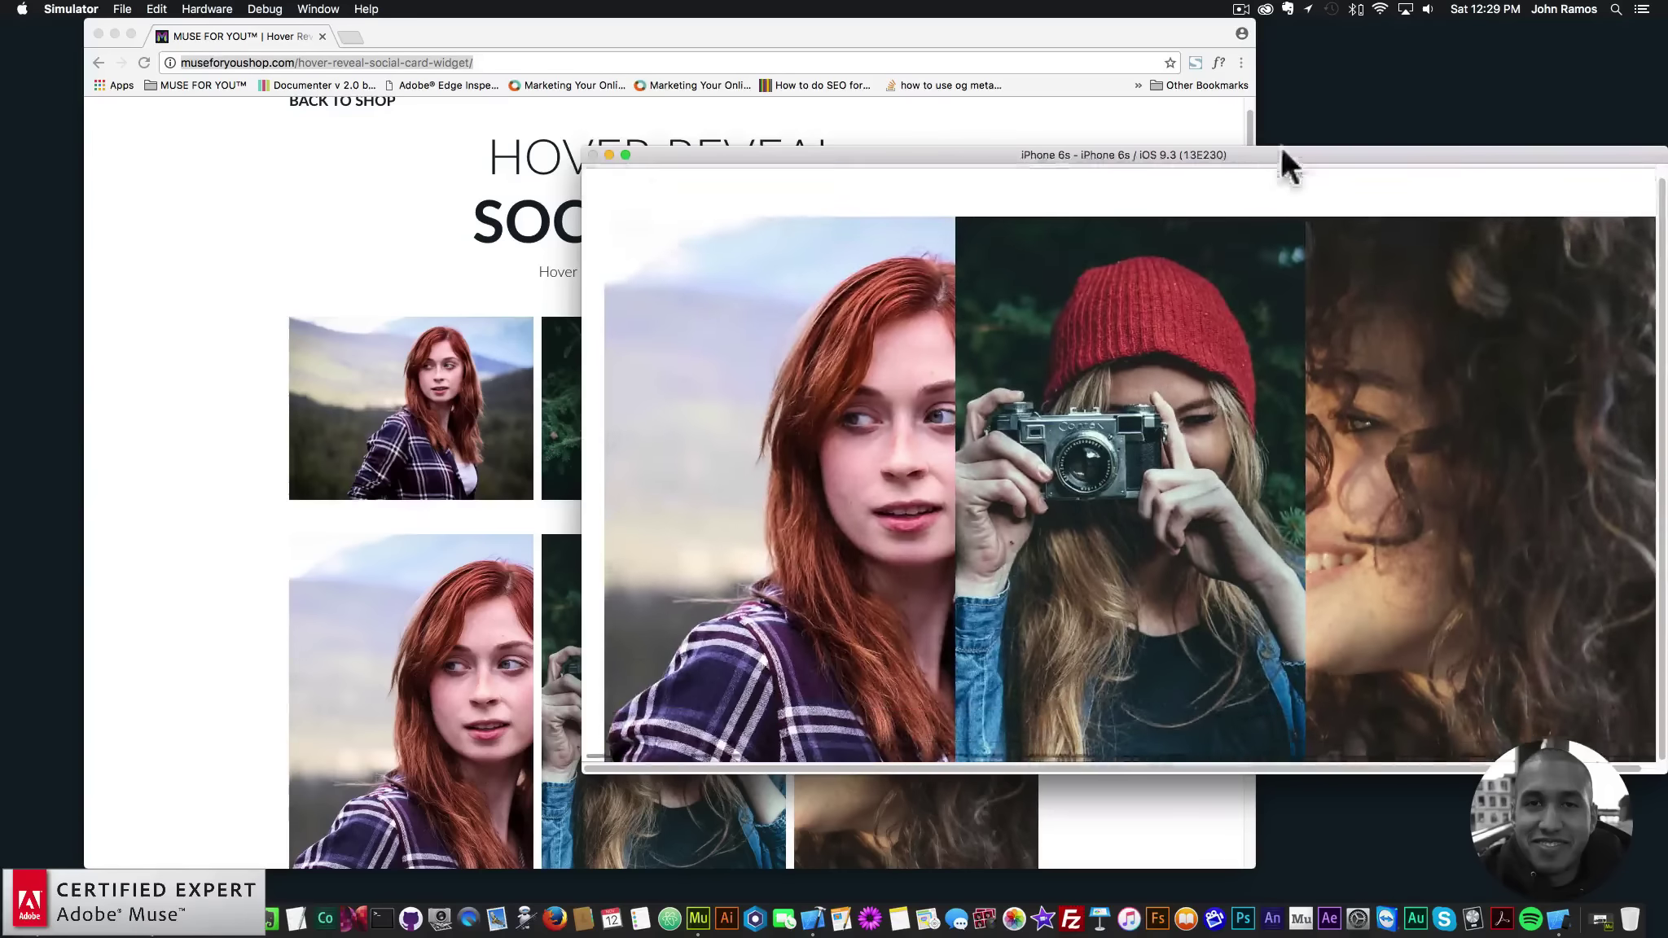
click(1045, 250)
click(727, 295)
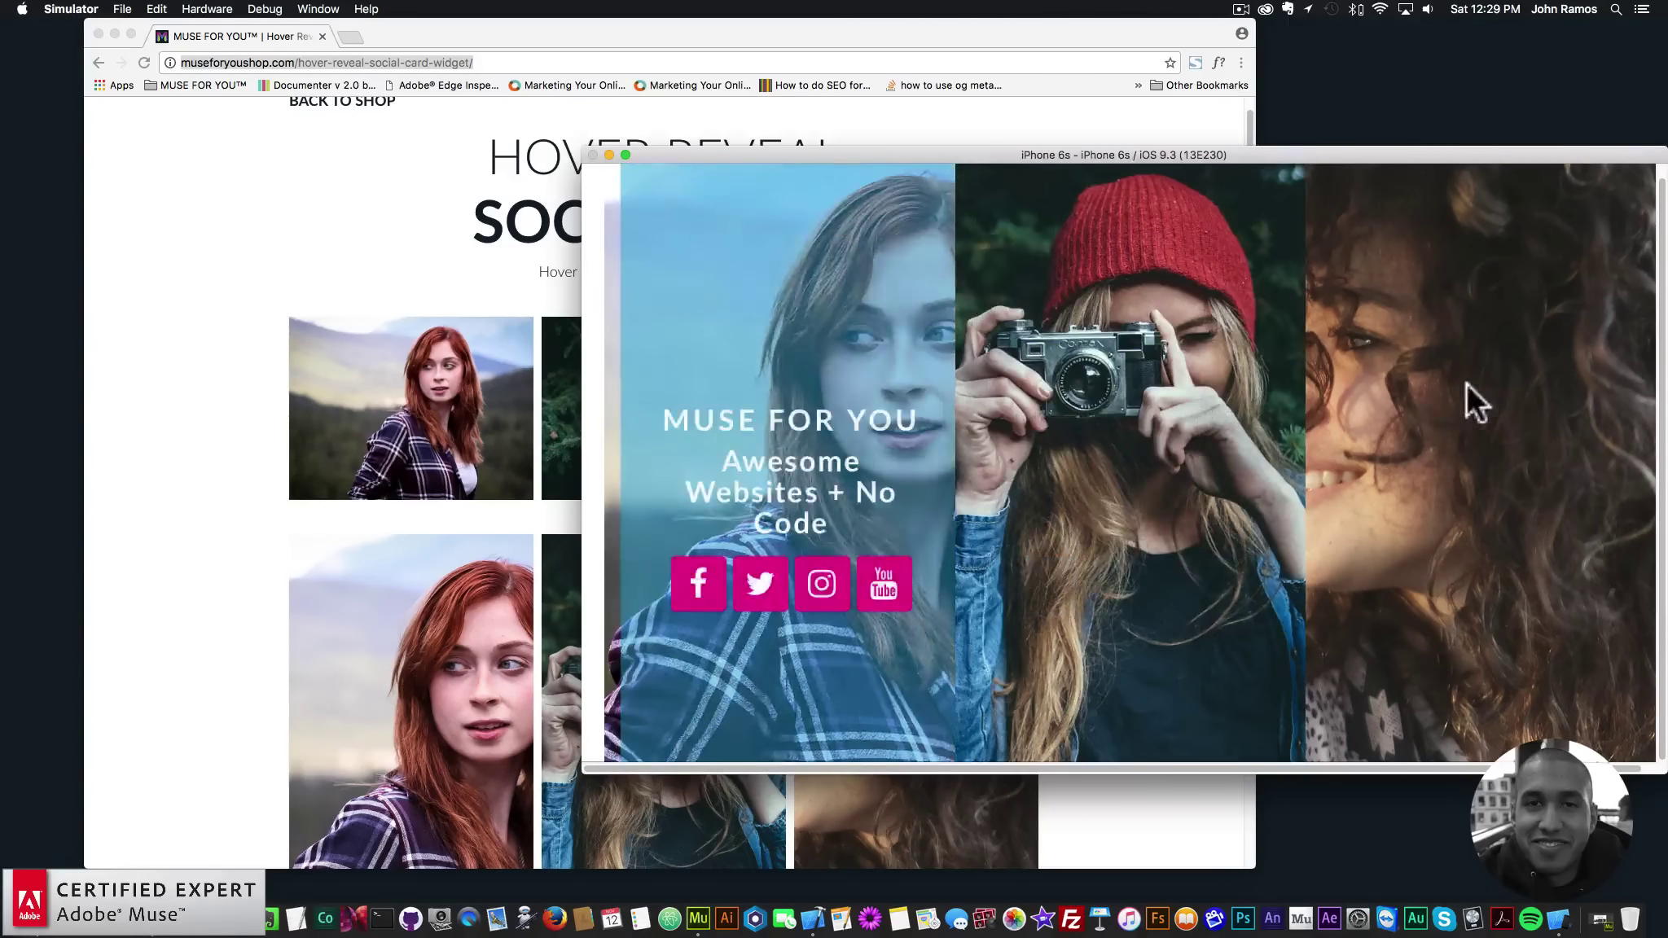
click(1472, 440)
Rotate the simulated iPhone 6s to portrait and back to landscape, and reposition its window.
click(267, 9)
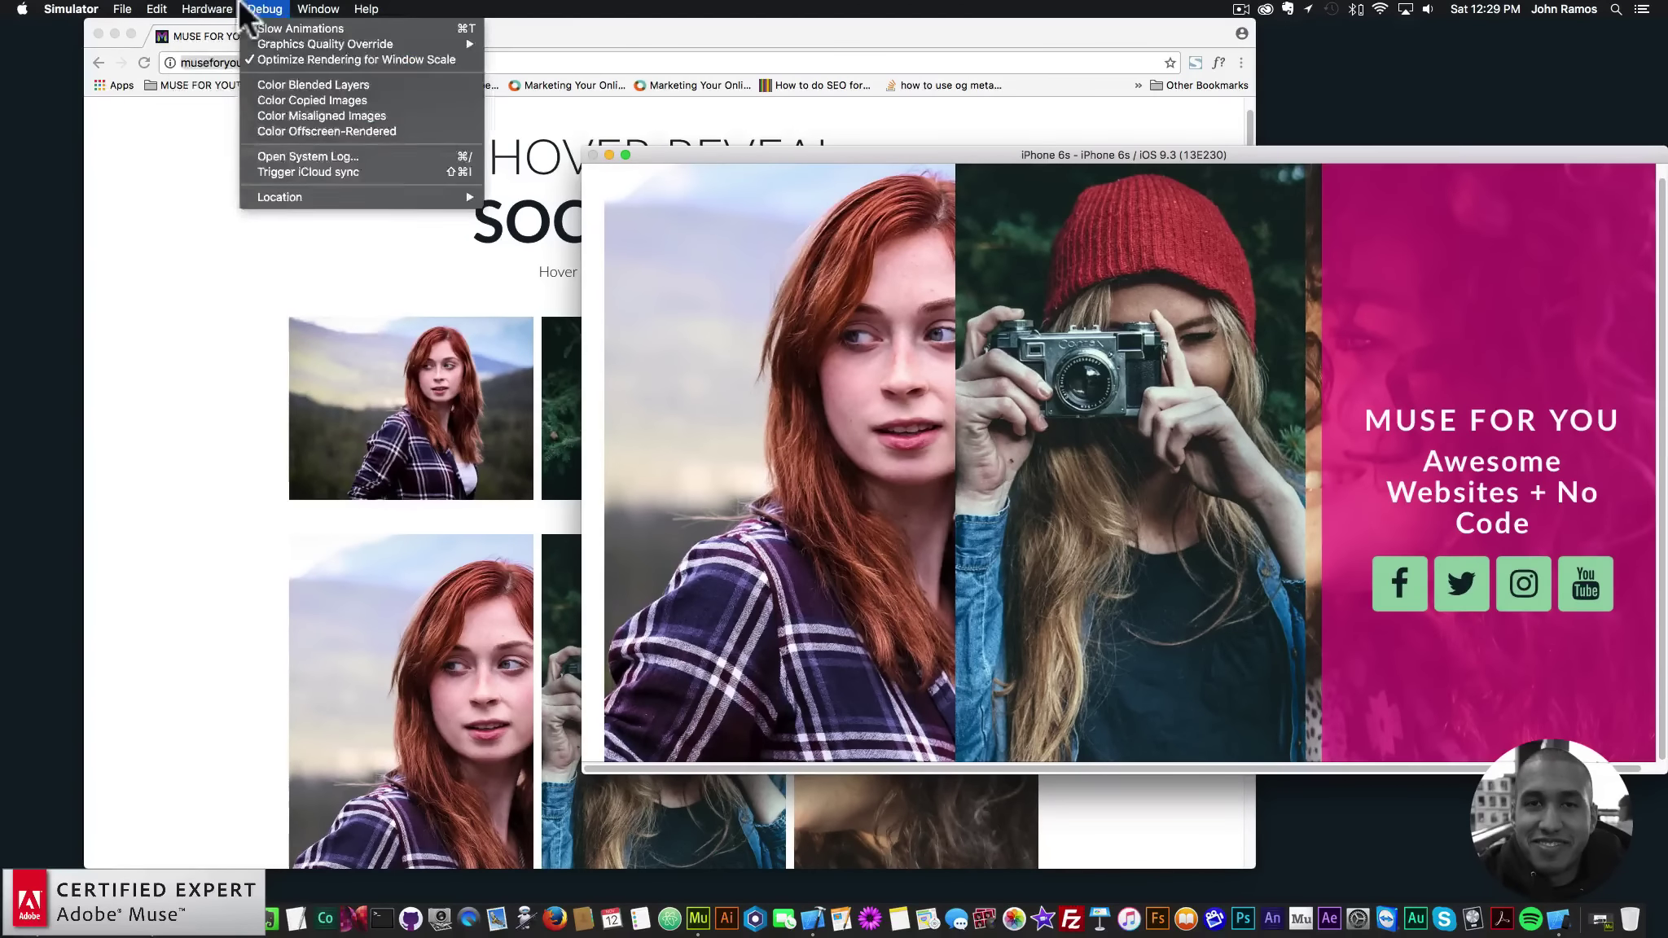
mouse_move(225, 10)
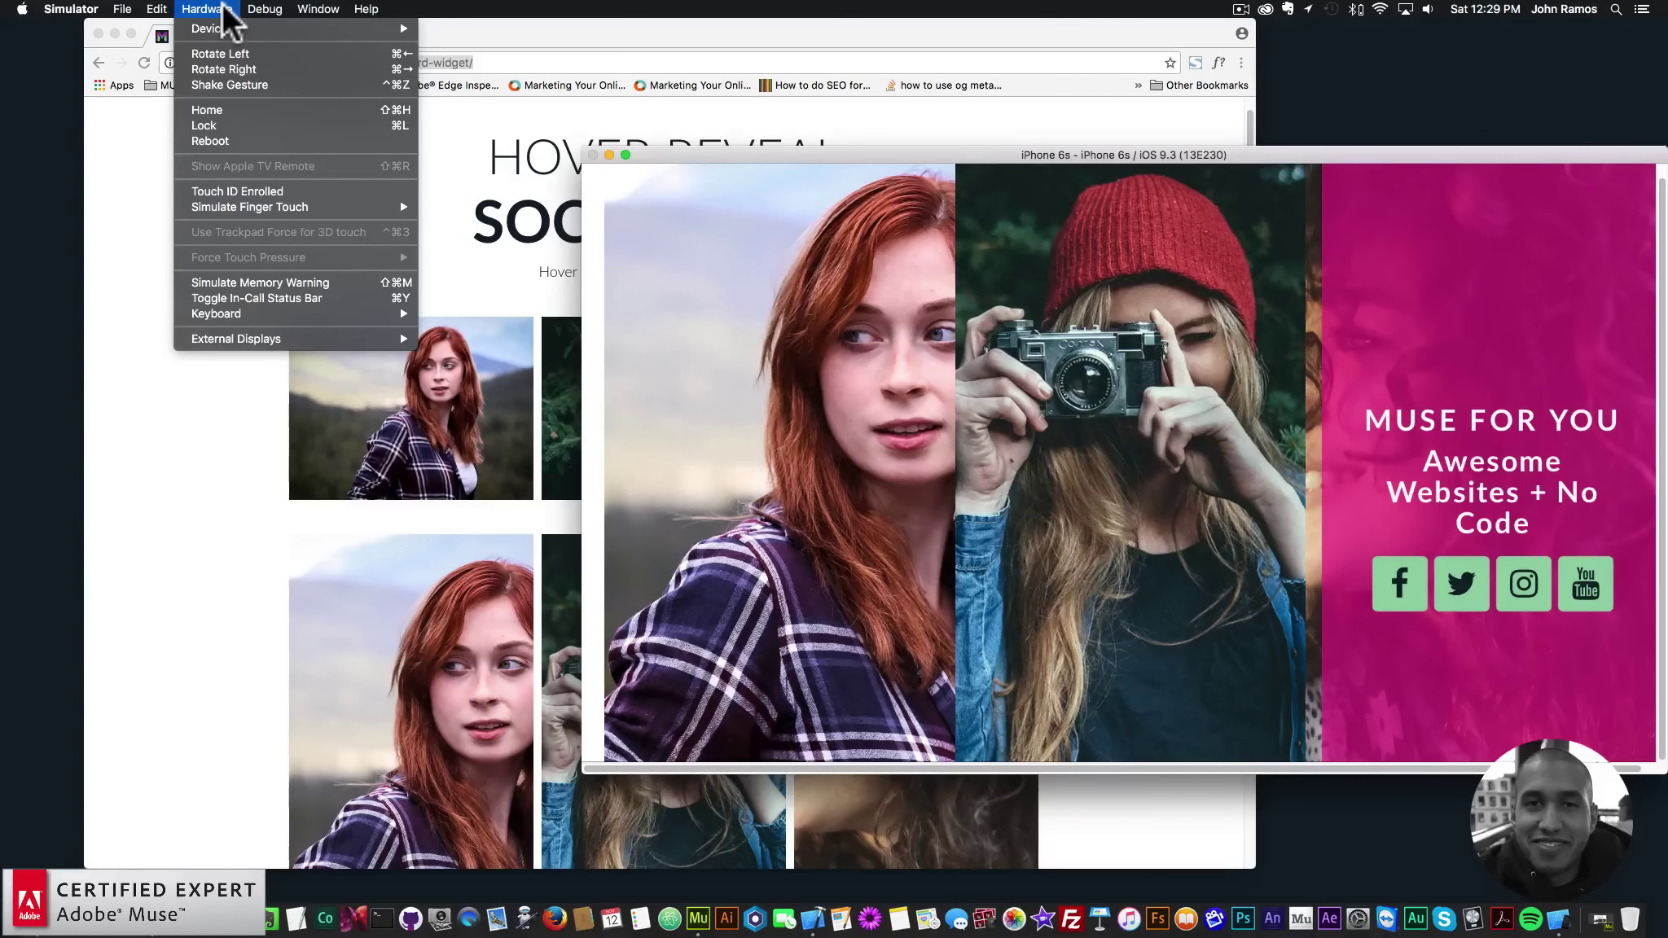
click(236, 122)
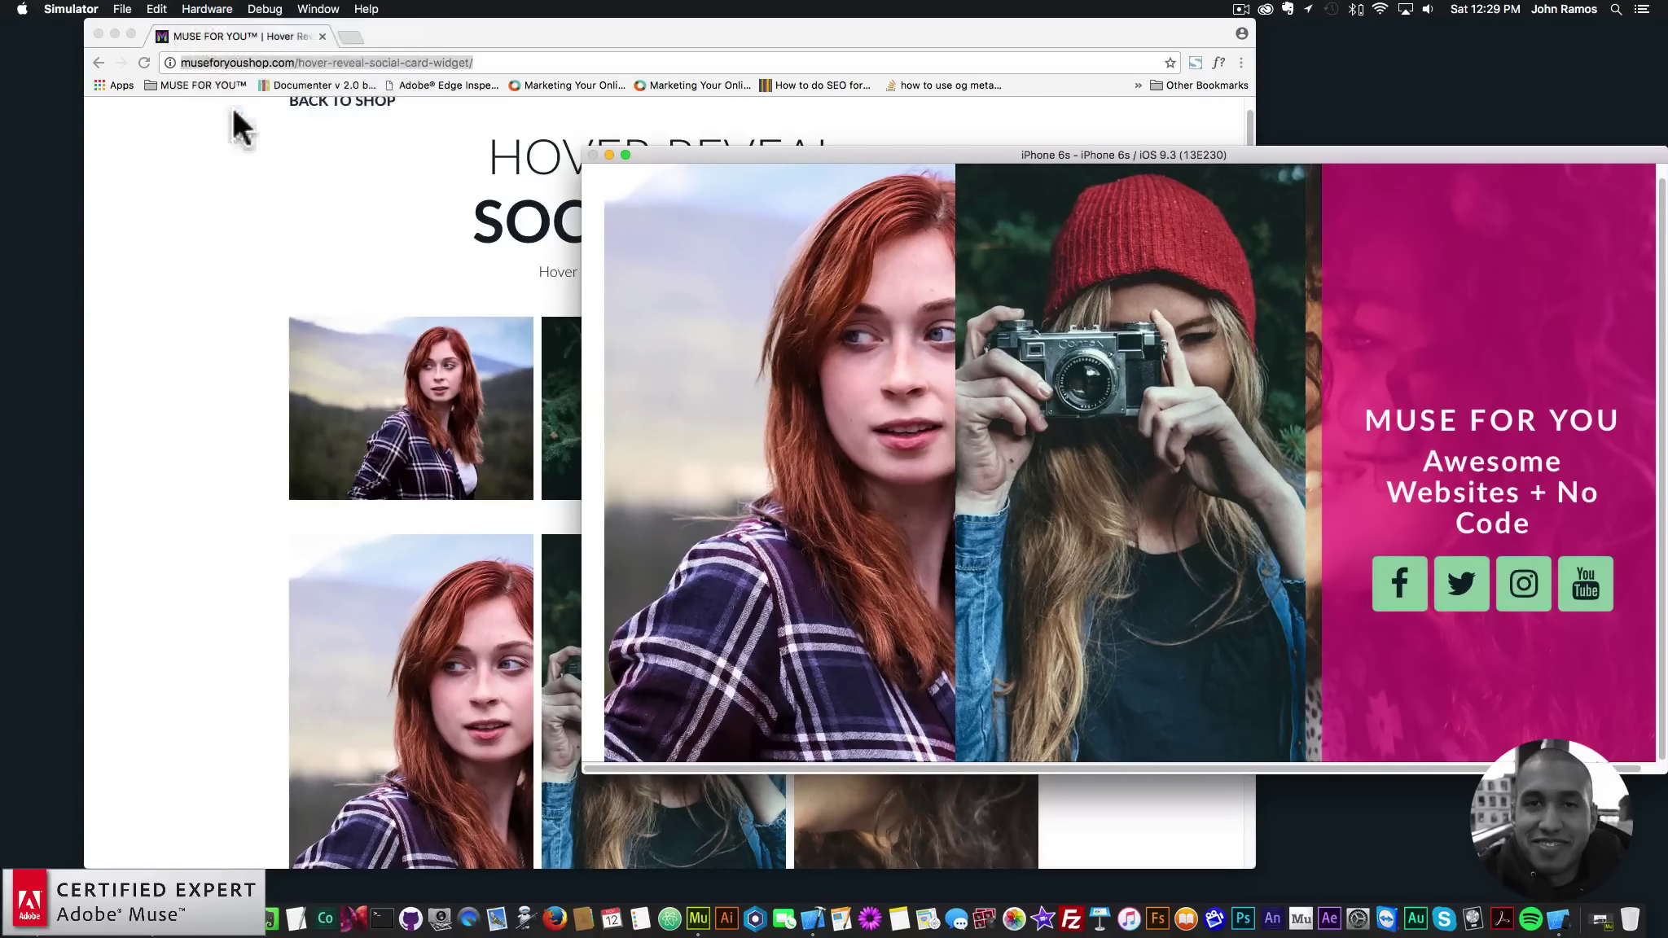
click(1115, 793)
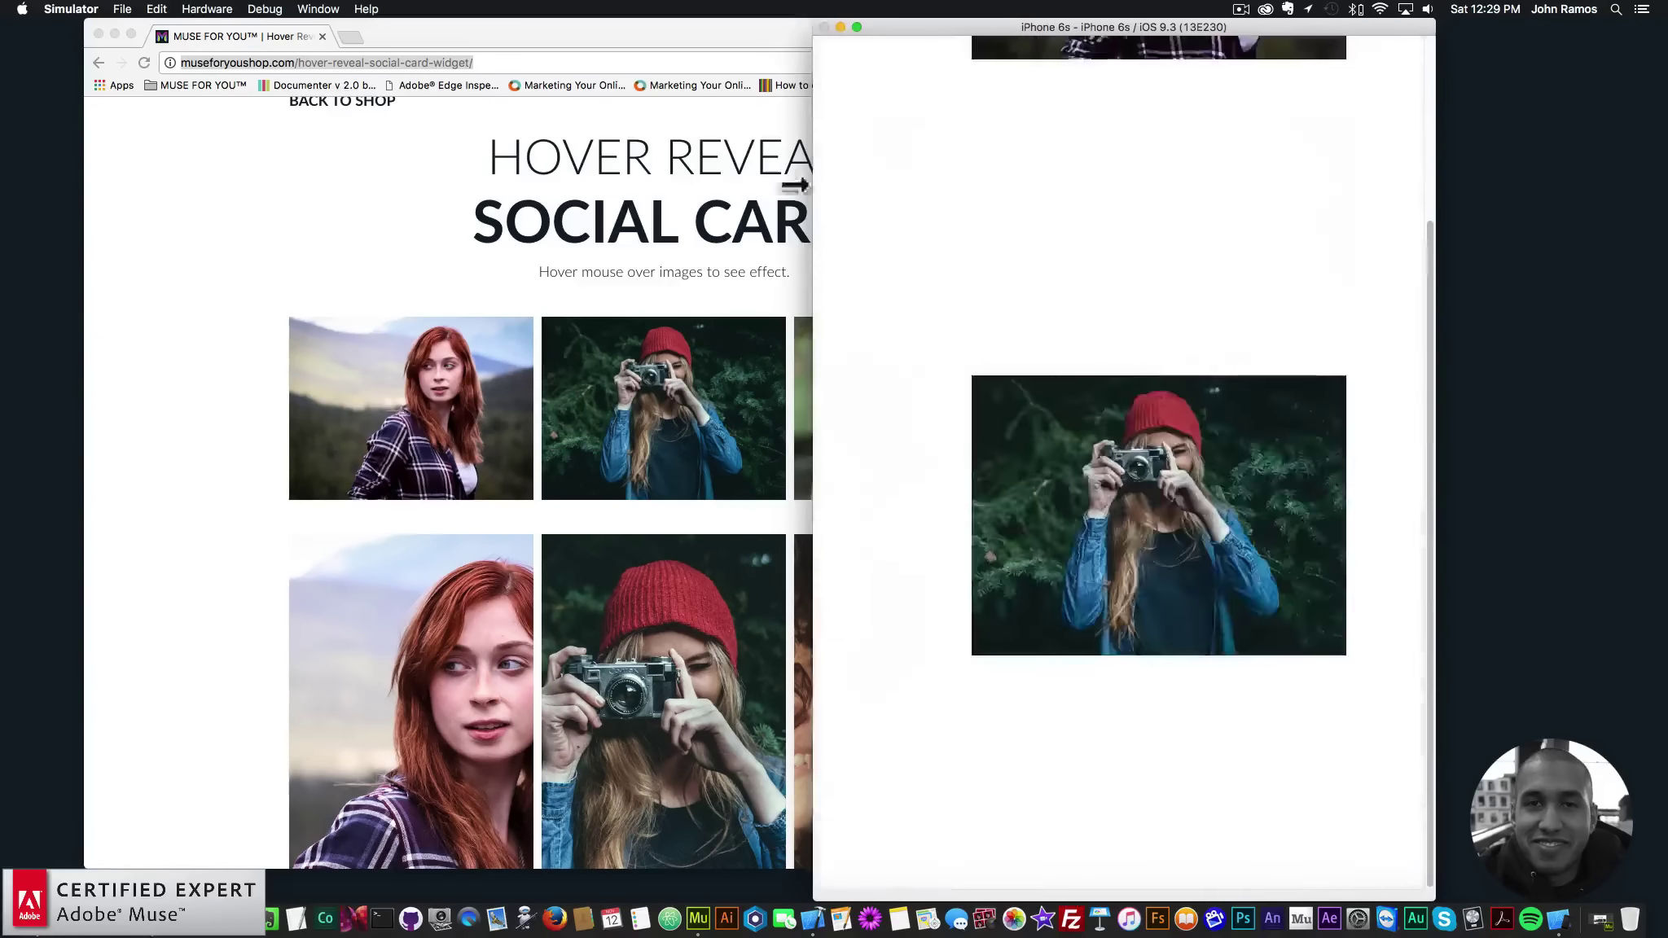
key(super+Left)
drag(1094, 159, 1000, 150)
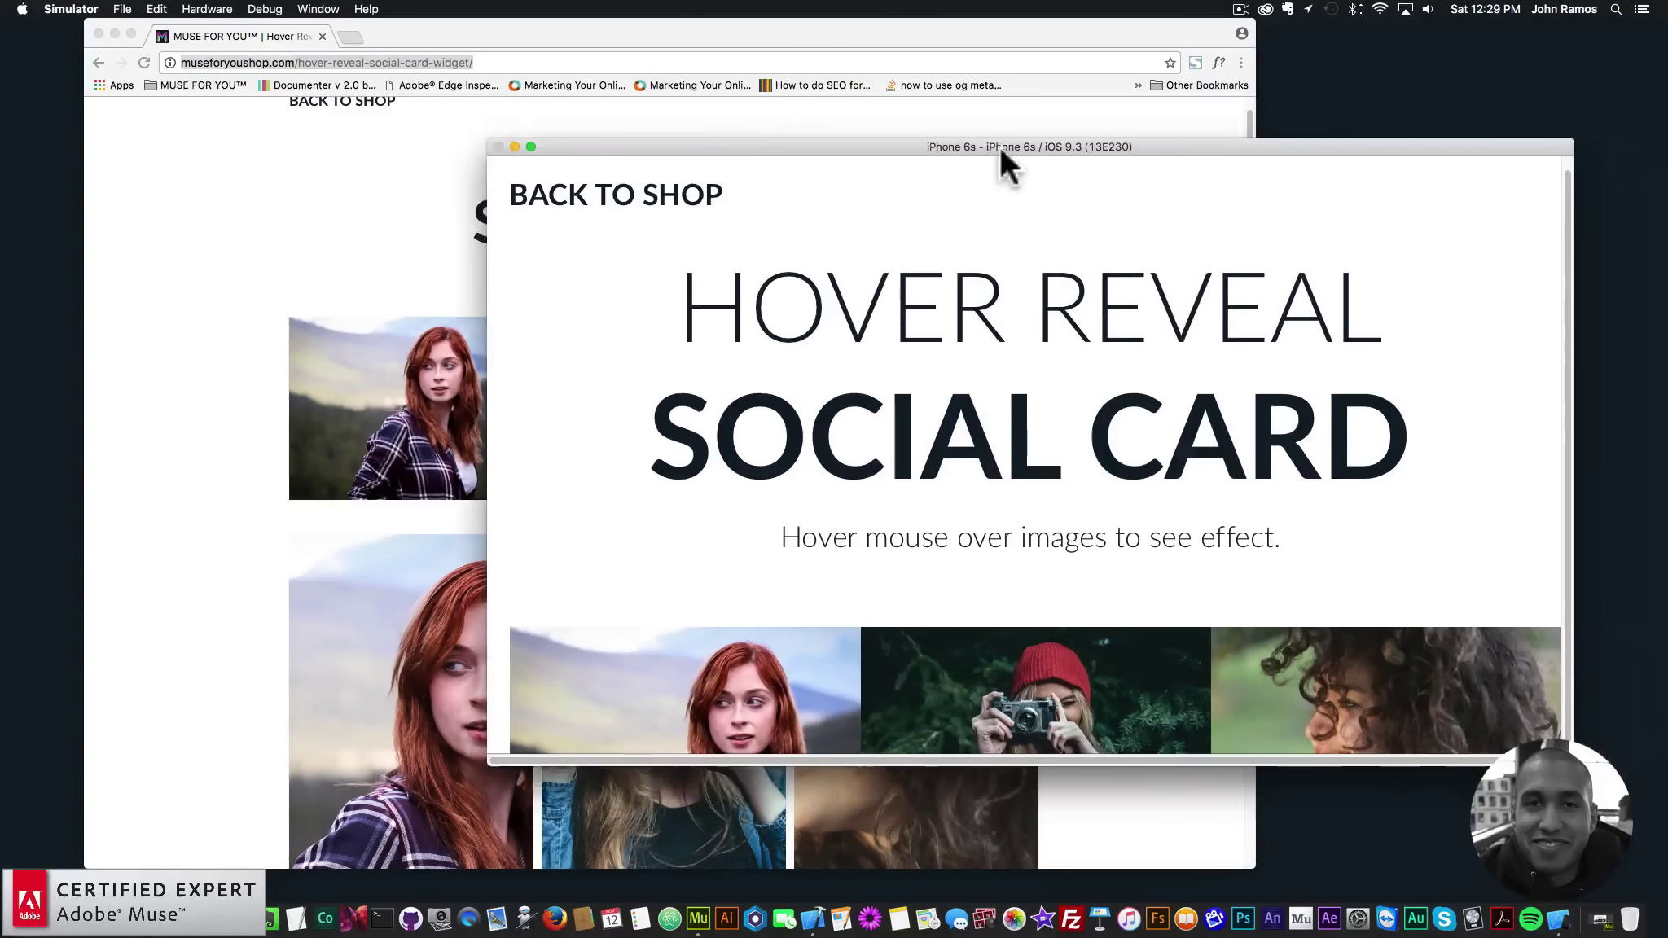
click(248, 12)
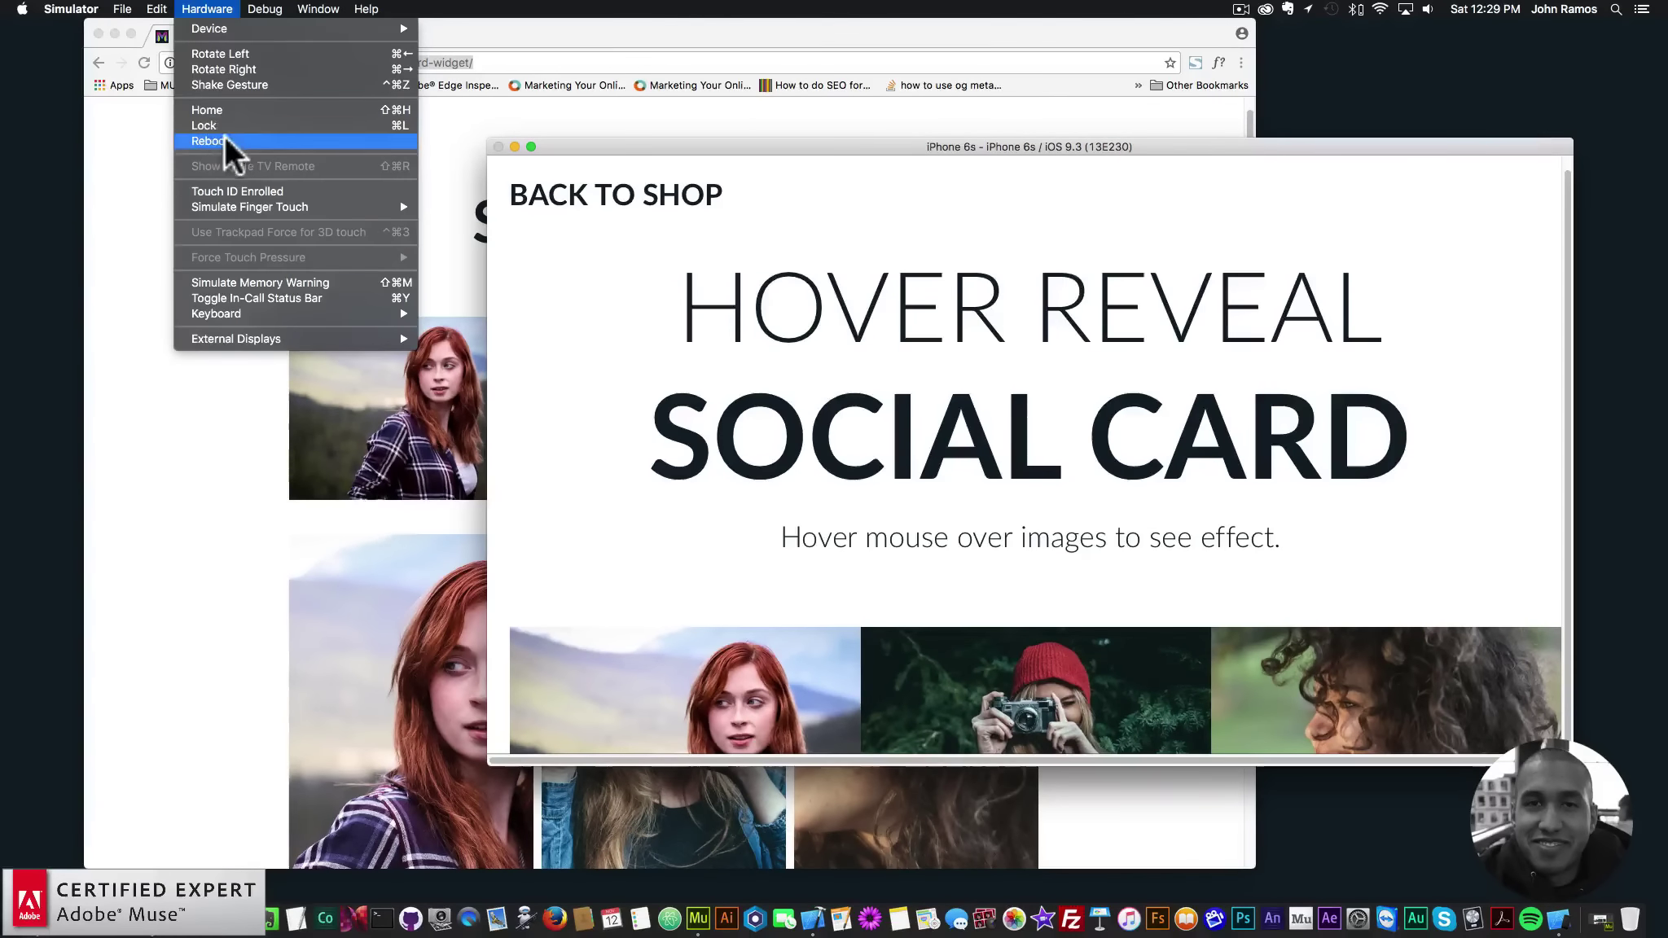
click(223, 81)
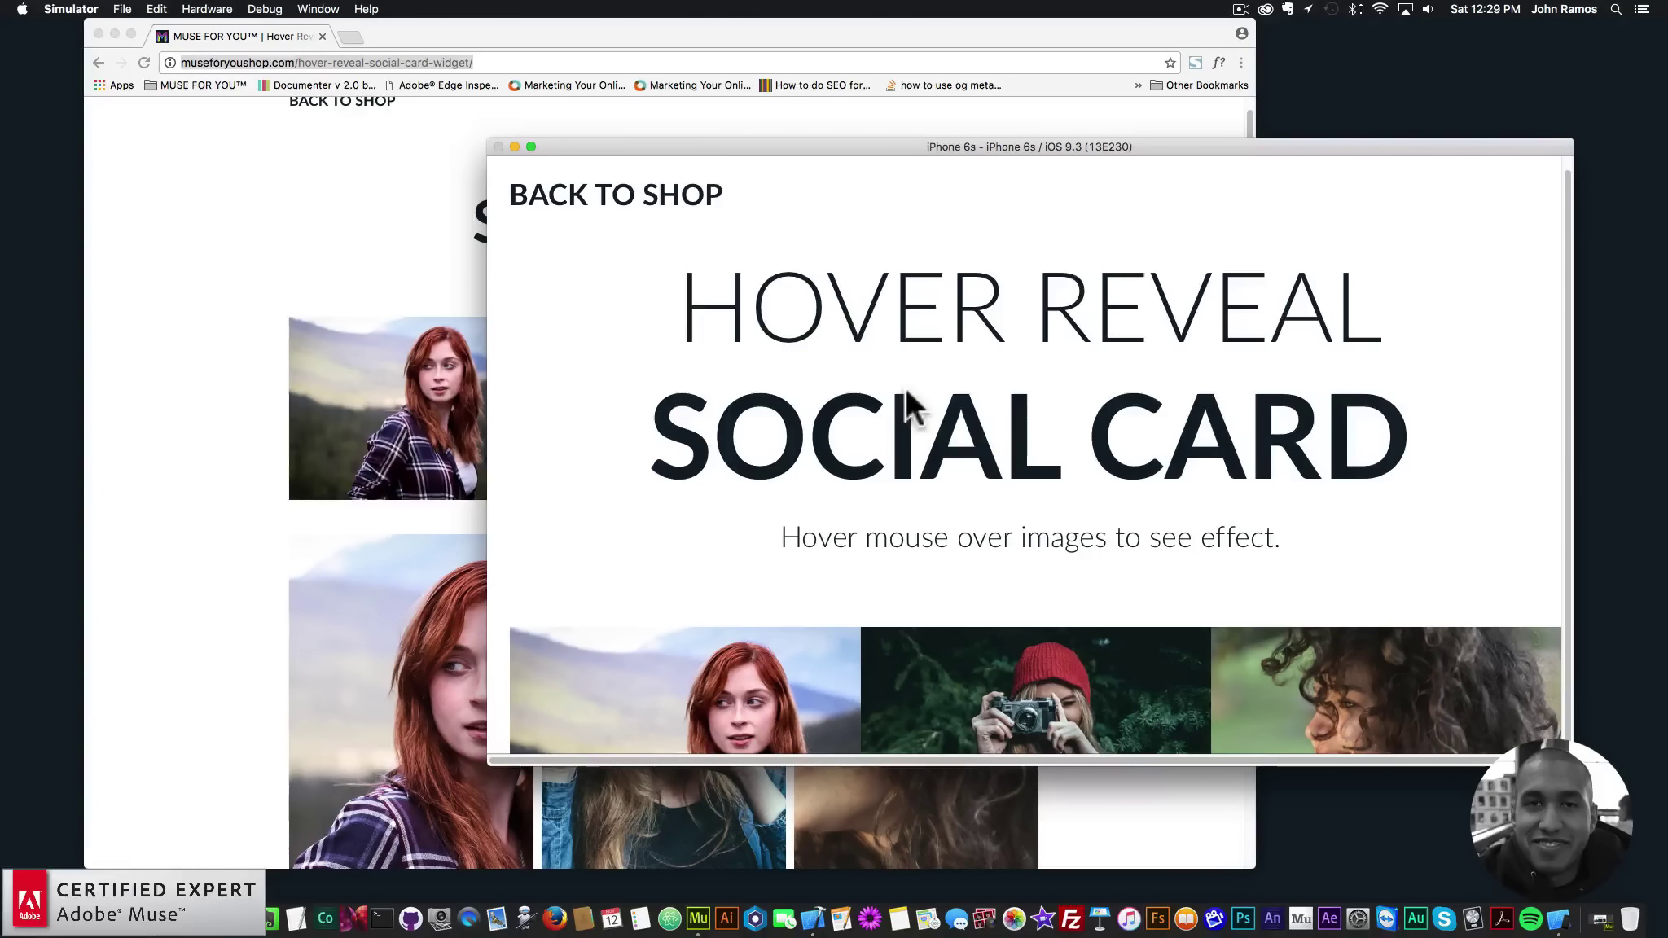
Switch the simulated device to the iOS 9.3 iPad Pro and reposition its window.
click(207, 9)
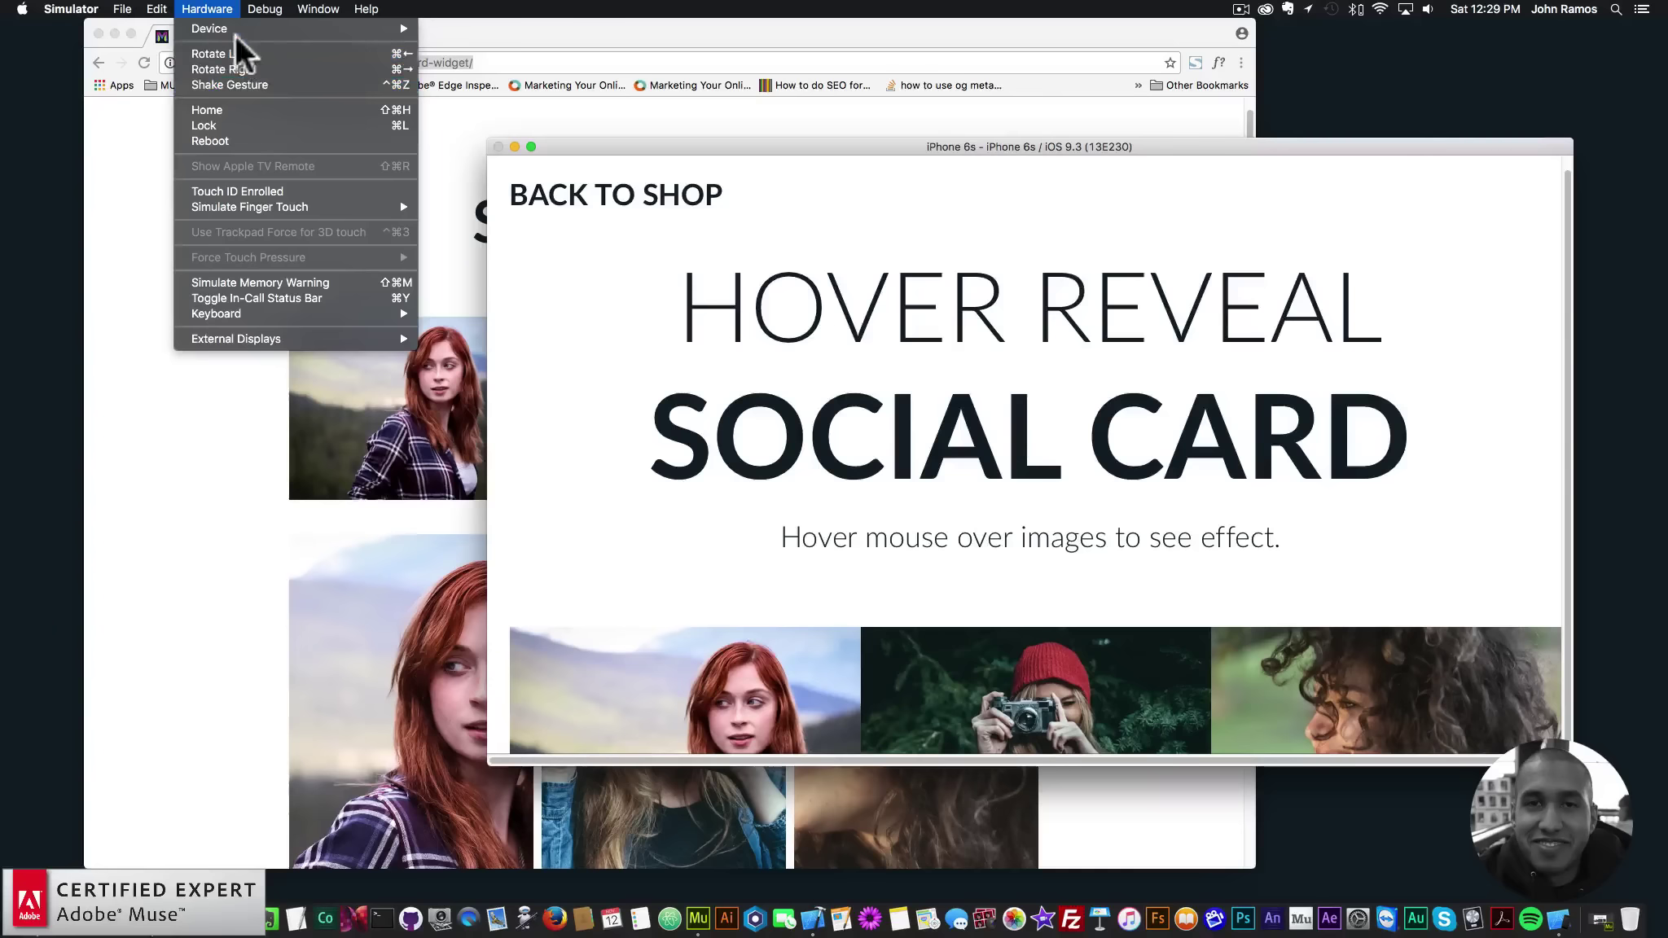
mouse_move(277, 29)
mouse_move(497, 33)
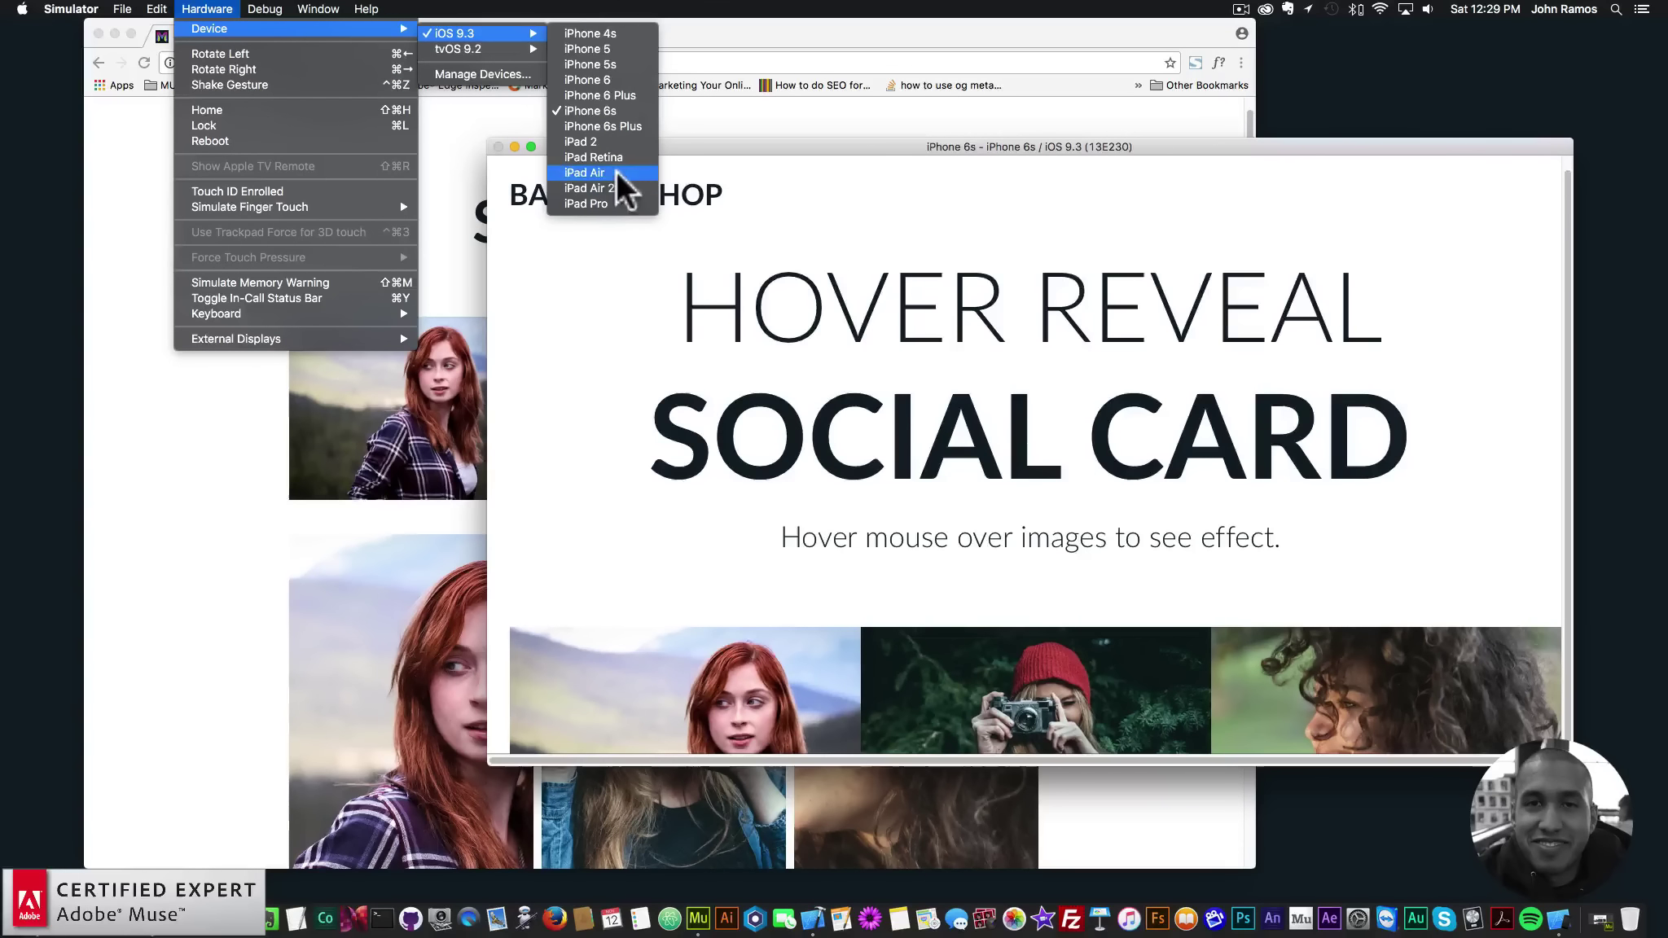
click(582, 204)
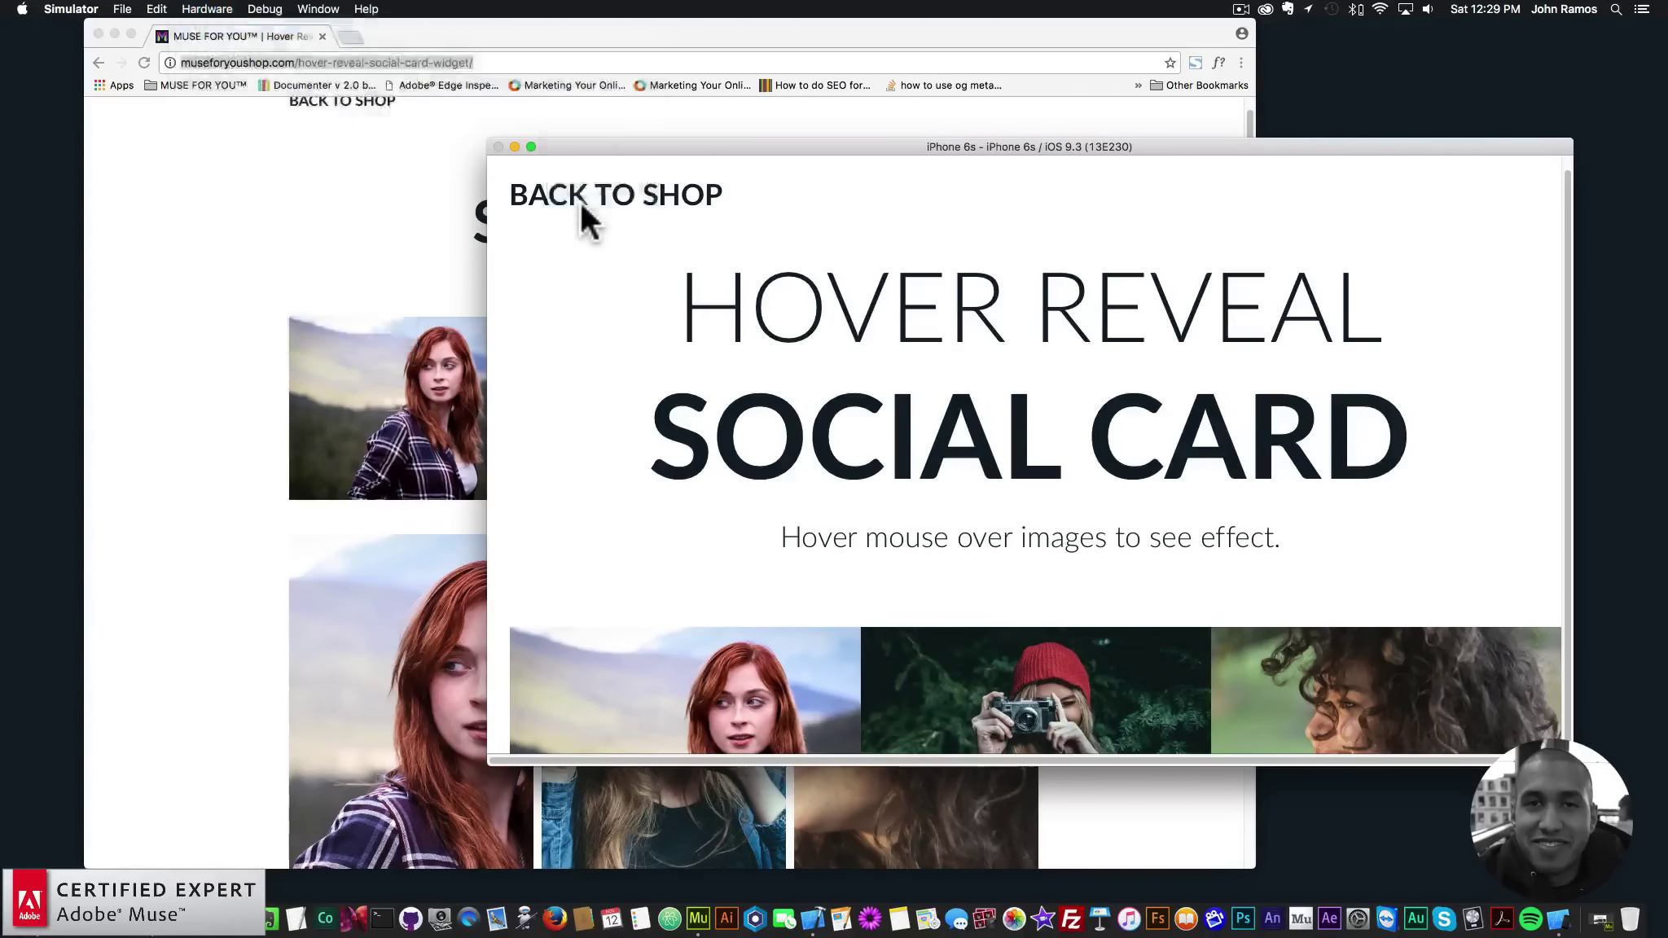
drag(501, 28, 546, 30)
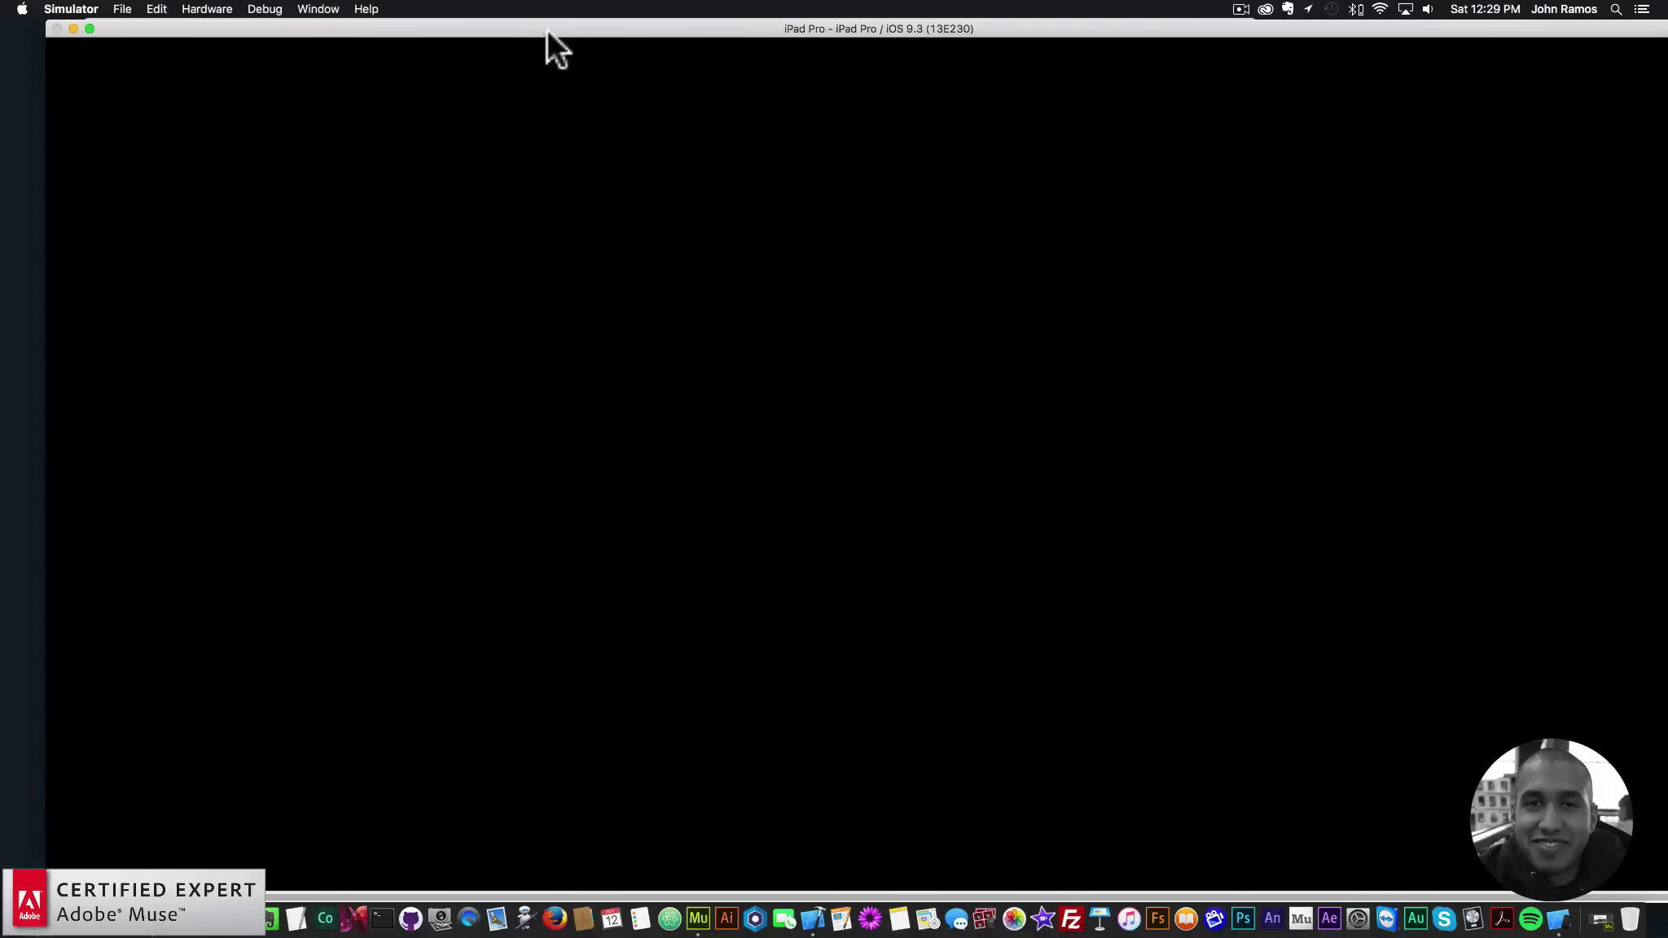
drag(804, 27, 759, 26)
click(1098, 743)
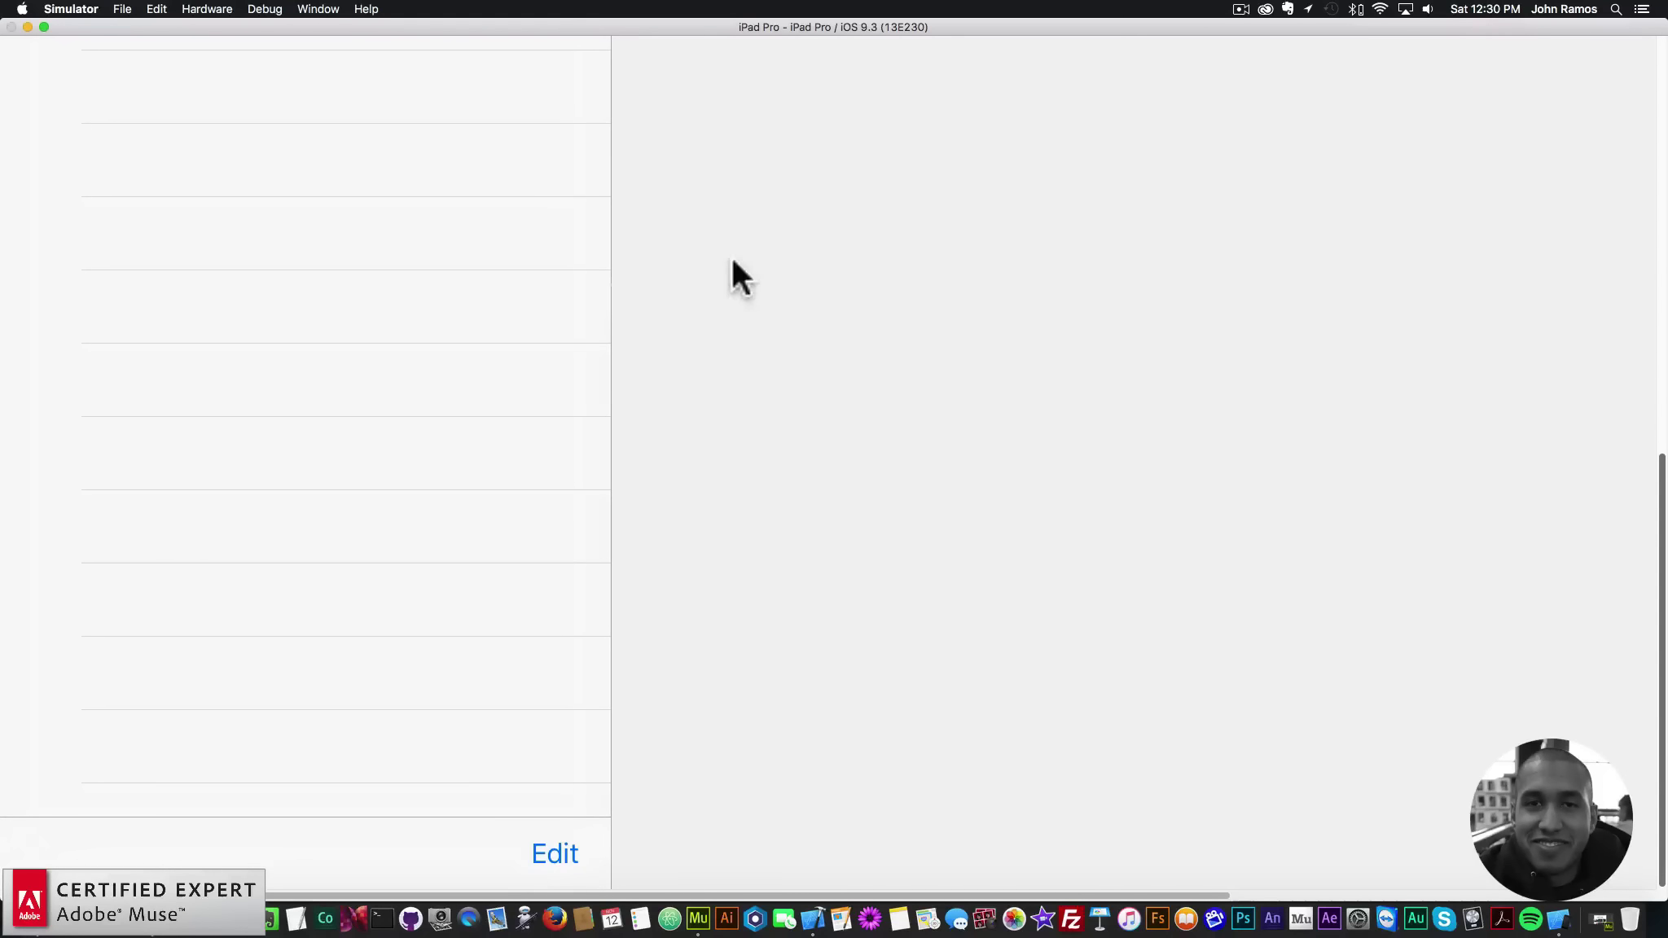
Switch the simulated device to the iOS 9.3 iPad 2 and place its window beside the desktop widget page.
click(222, 9)
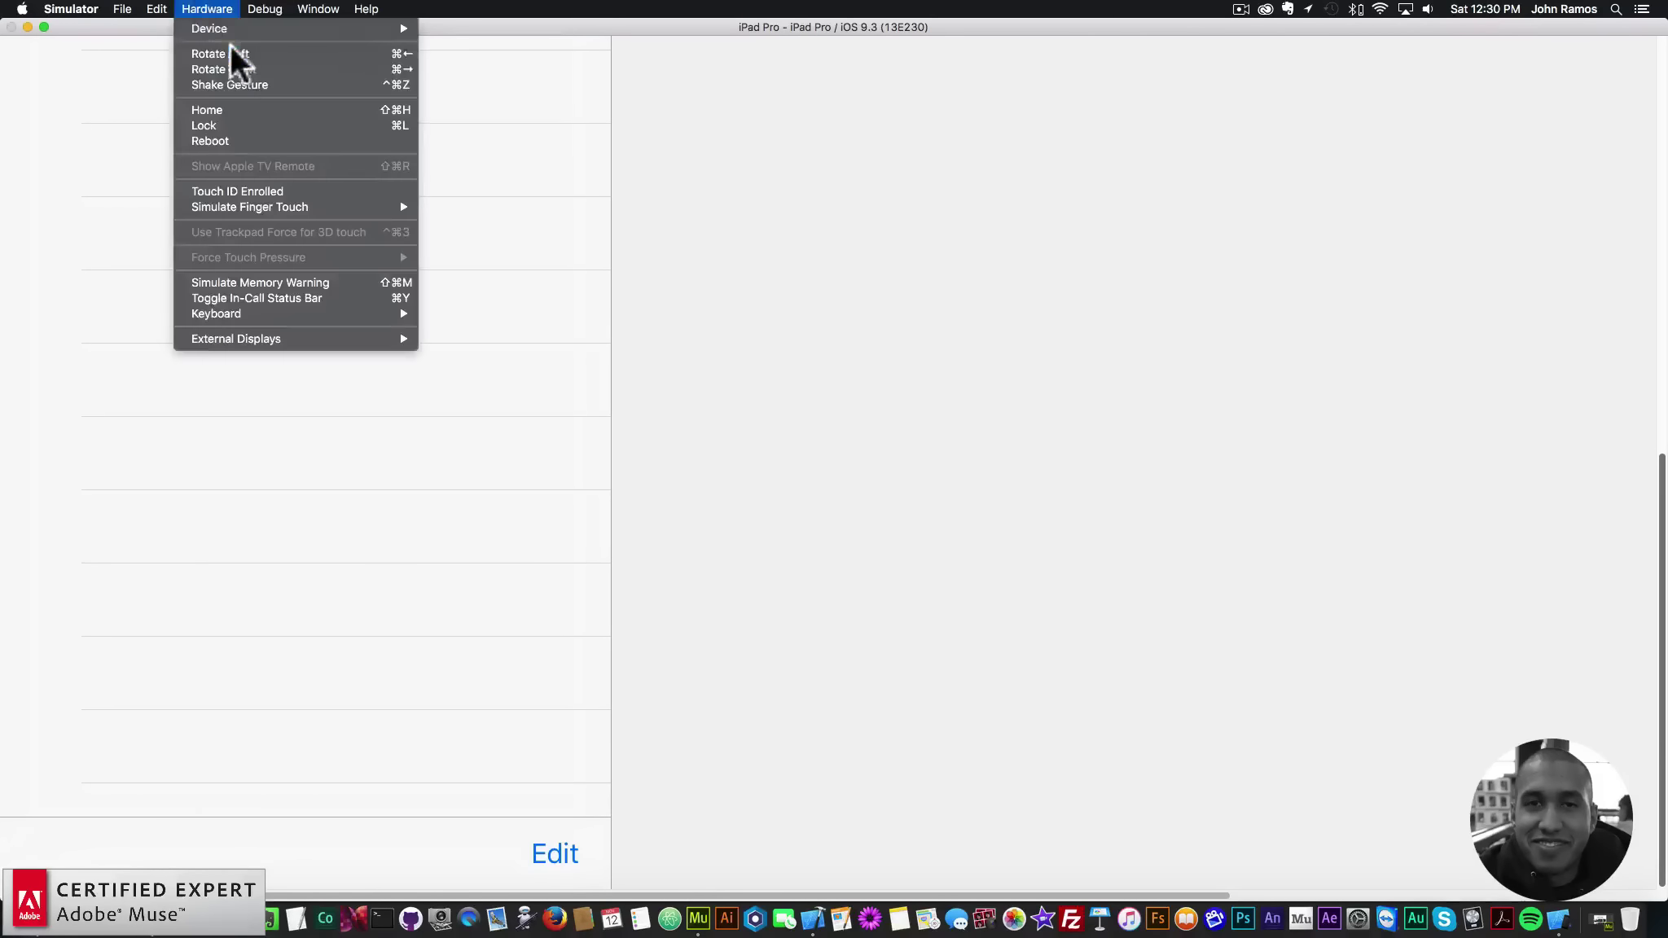
mouse_move(260, 30)
mouse_move(480, 34)
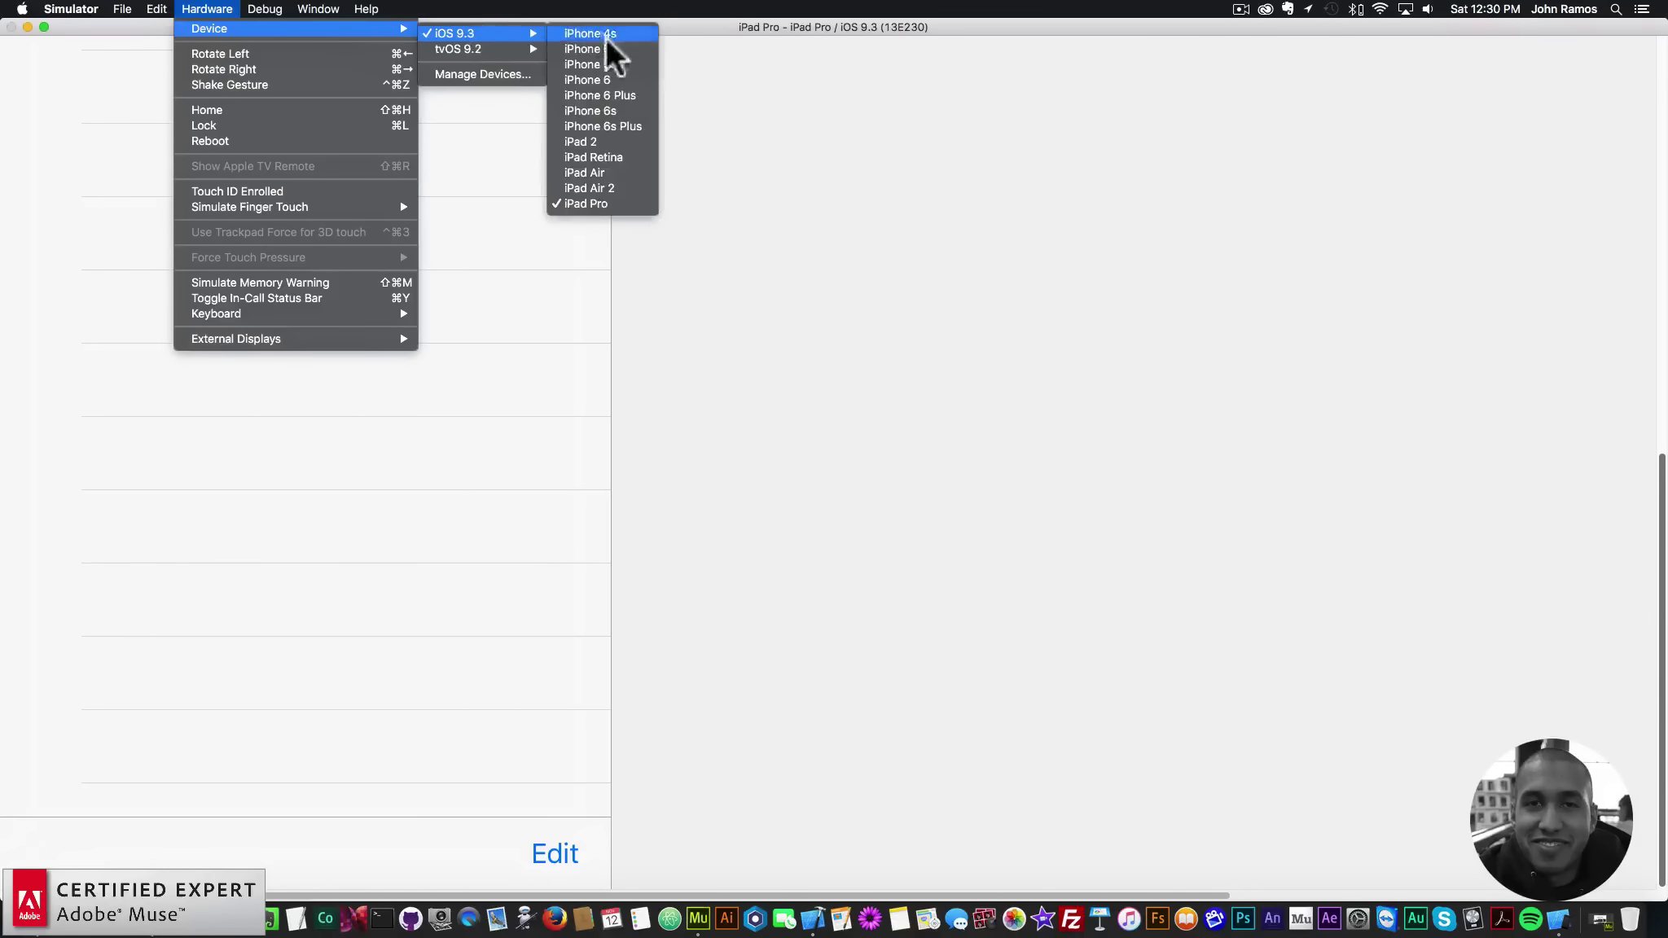
click(588, 138)
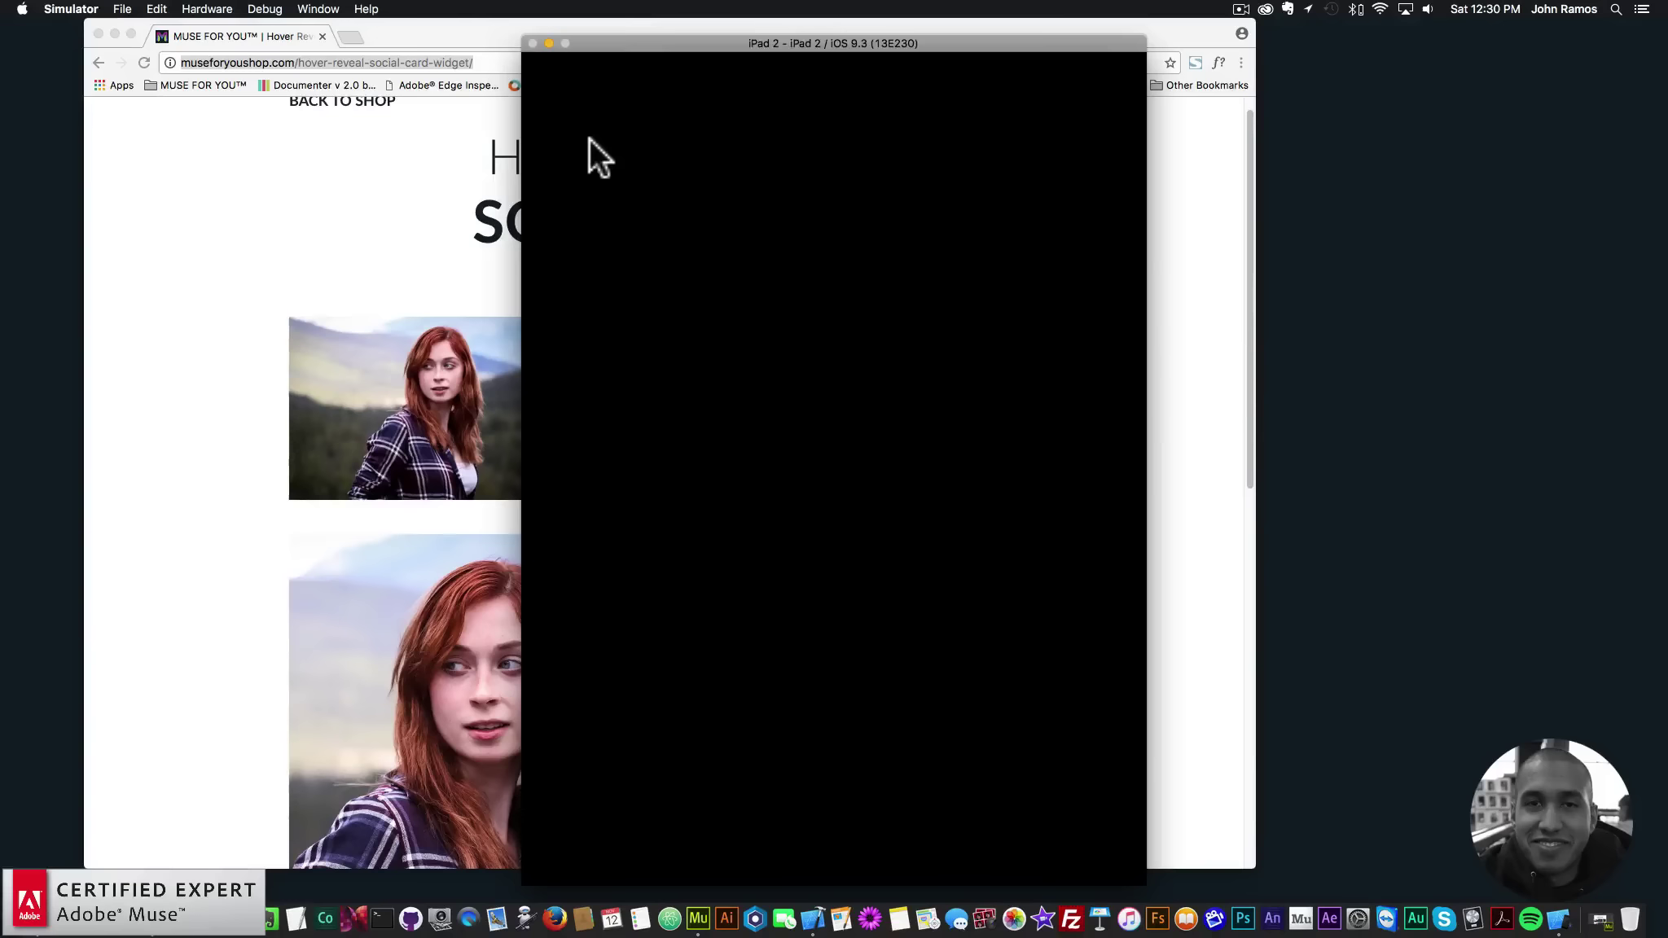
drag(758, 36, 1134, 44)
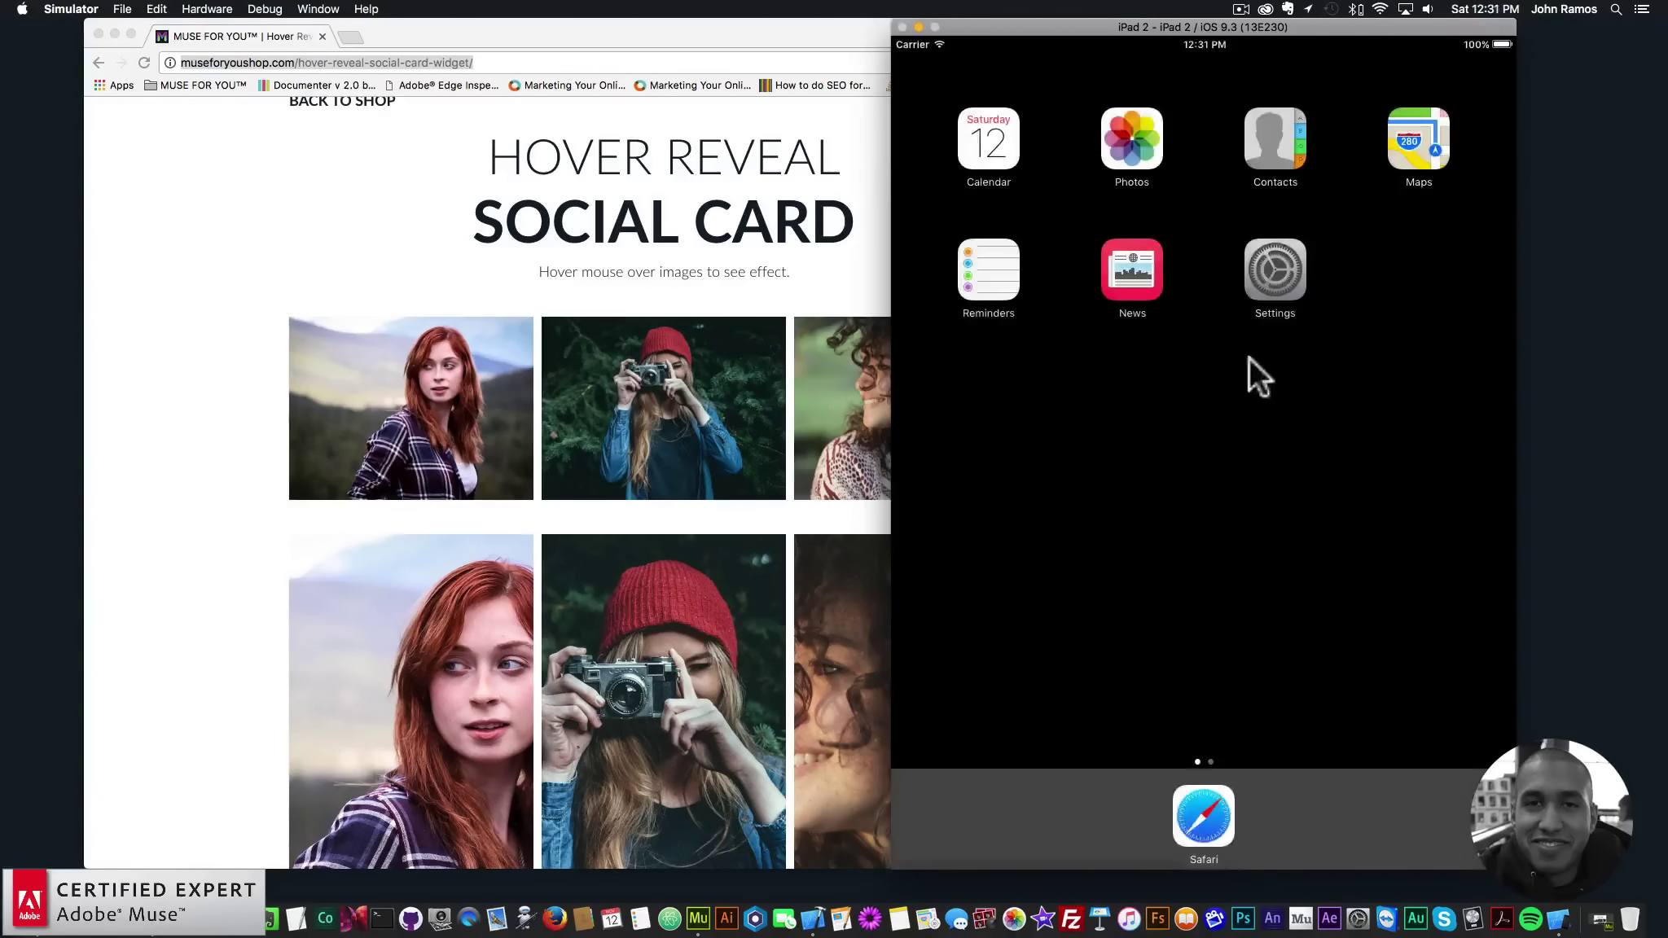
Open Safari on the simulated iPad 2 and load the copied museforyoushop.com/hover-reveal-social-card-widget/ address.
click(1202, 814)
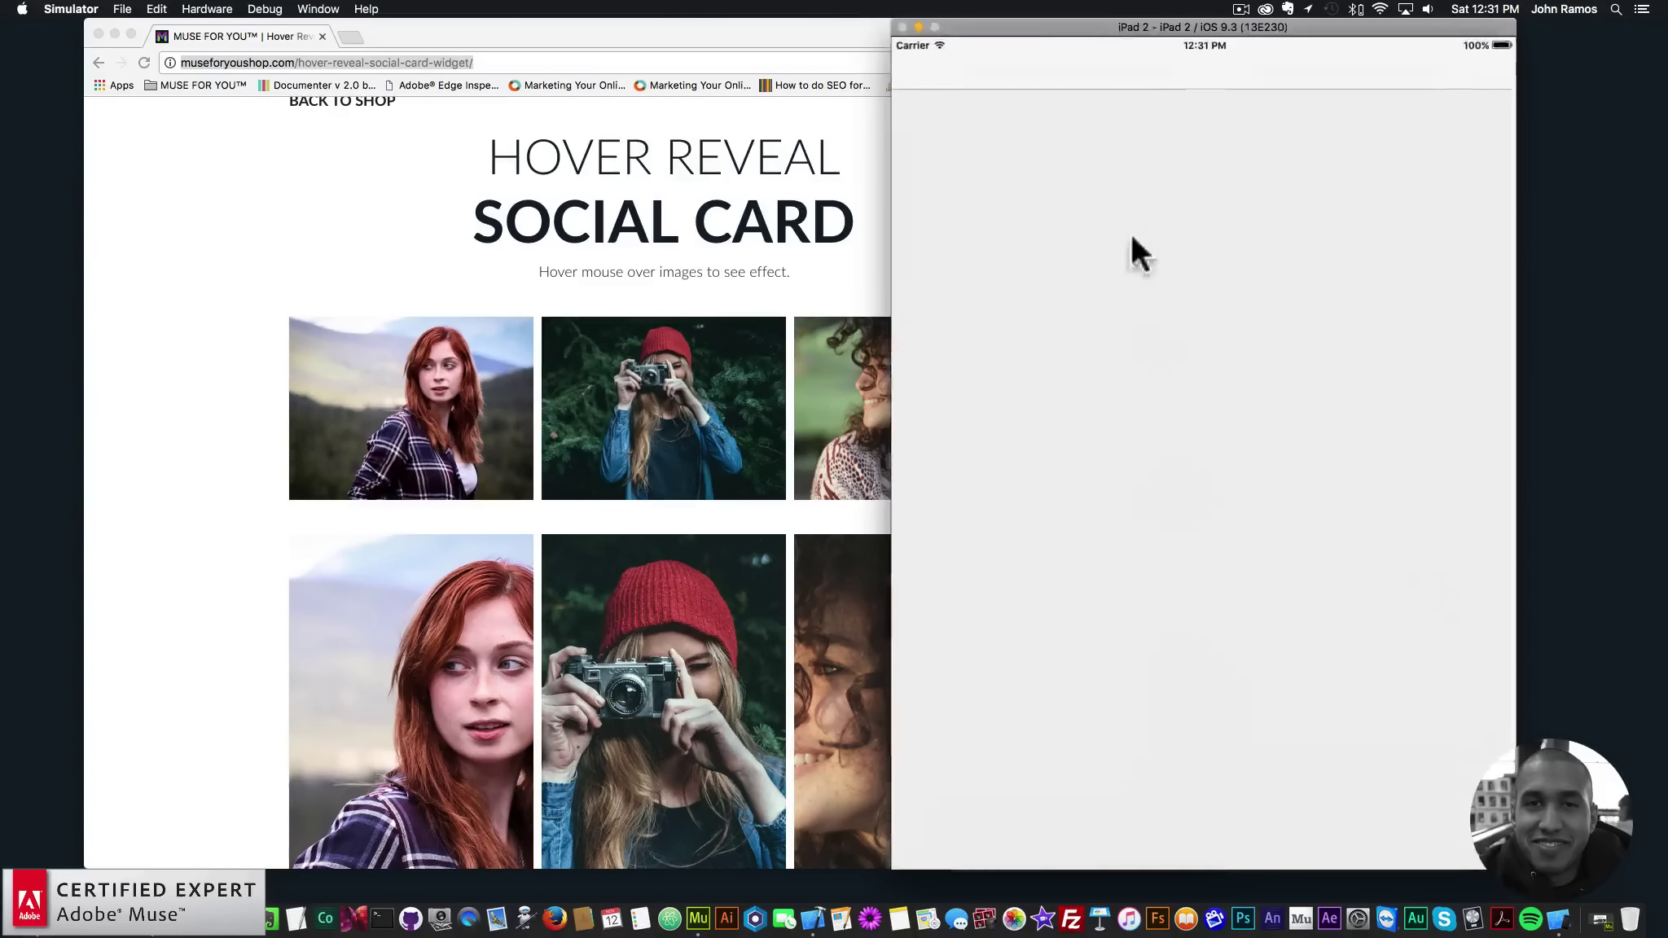
click(1131, 63)
key(super+v)
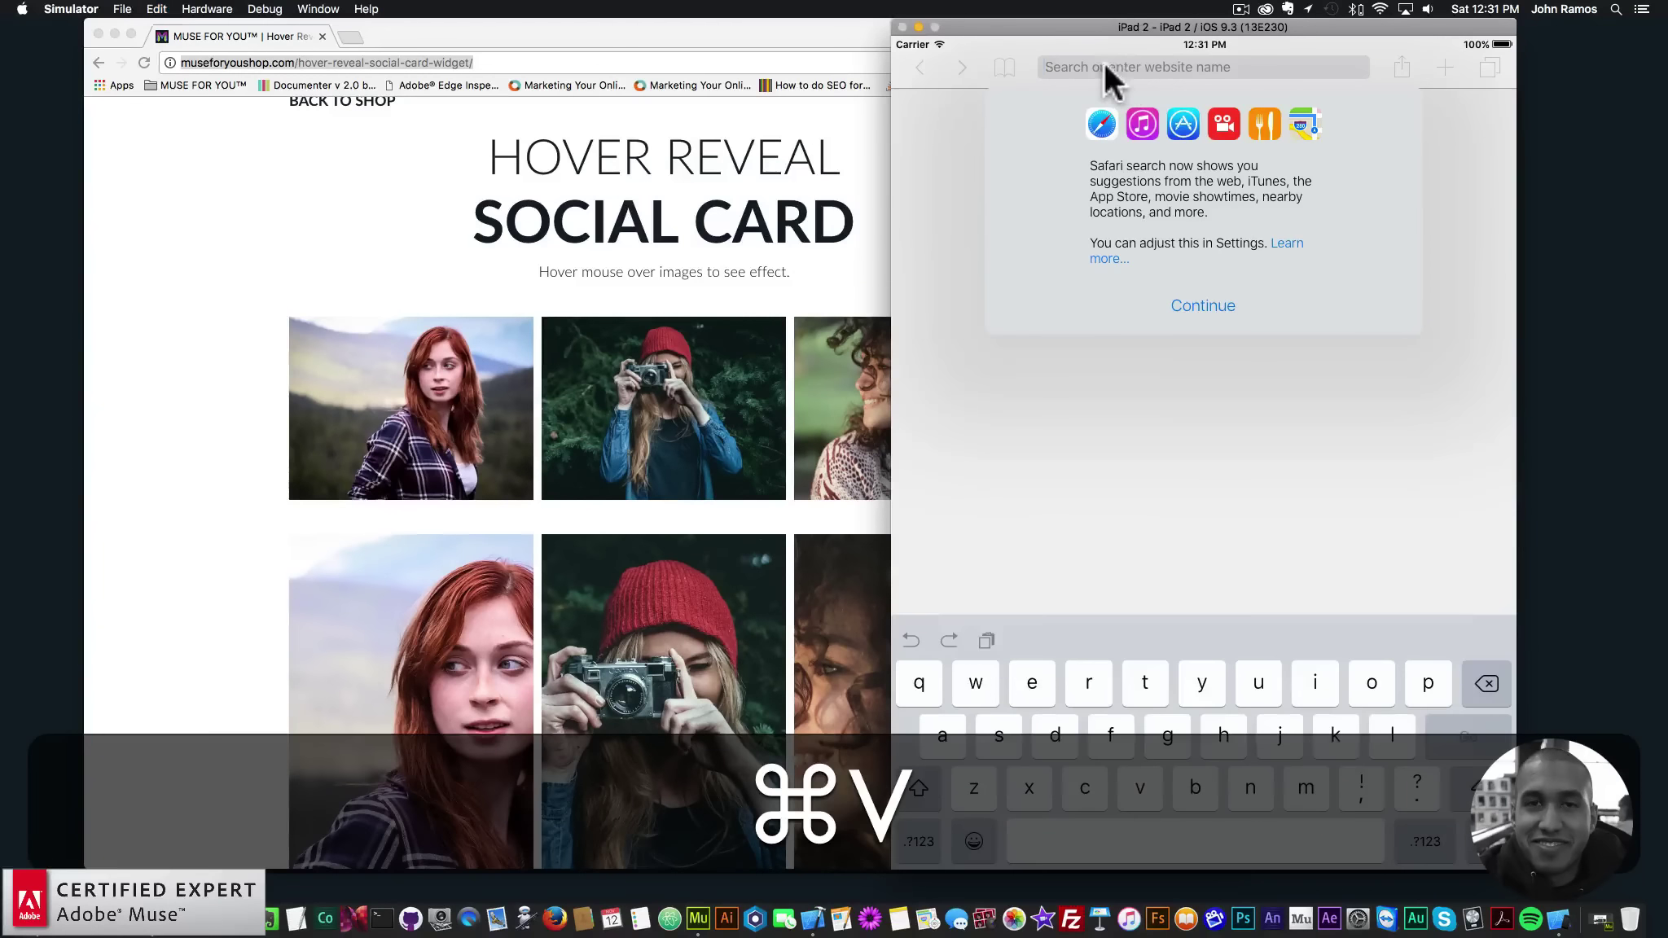
click(1088, 68)
click(1052, 96)
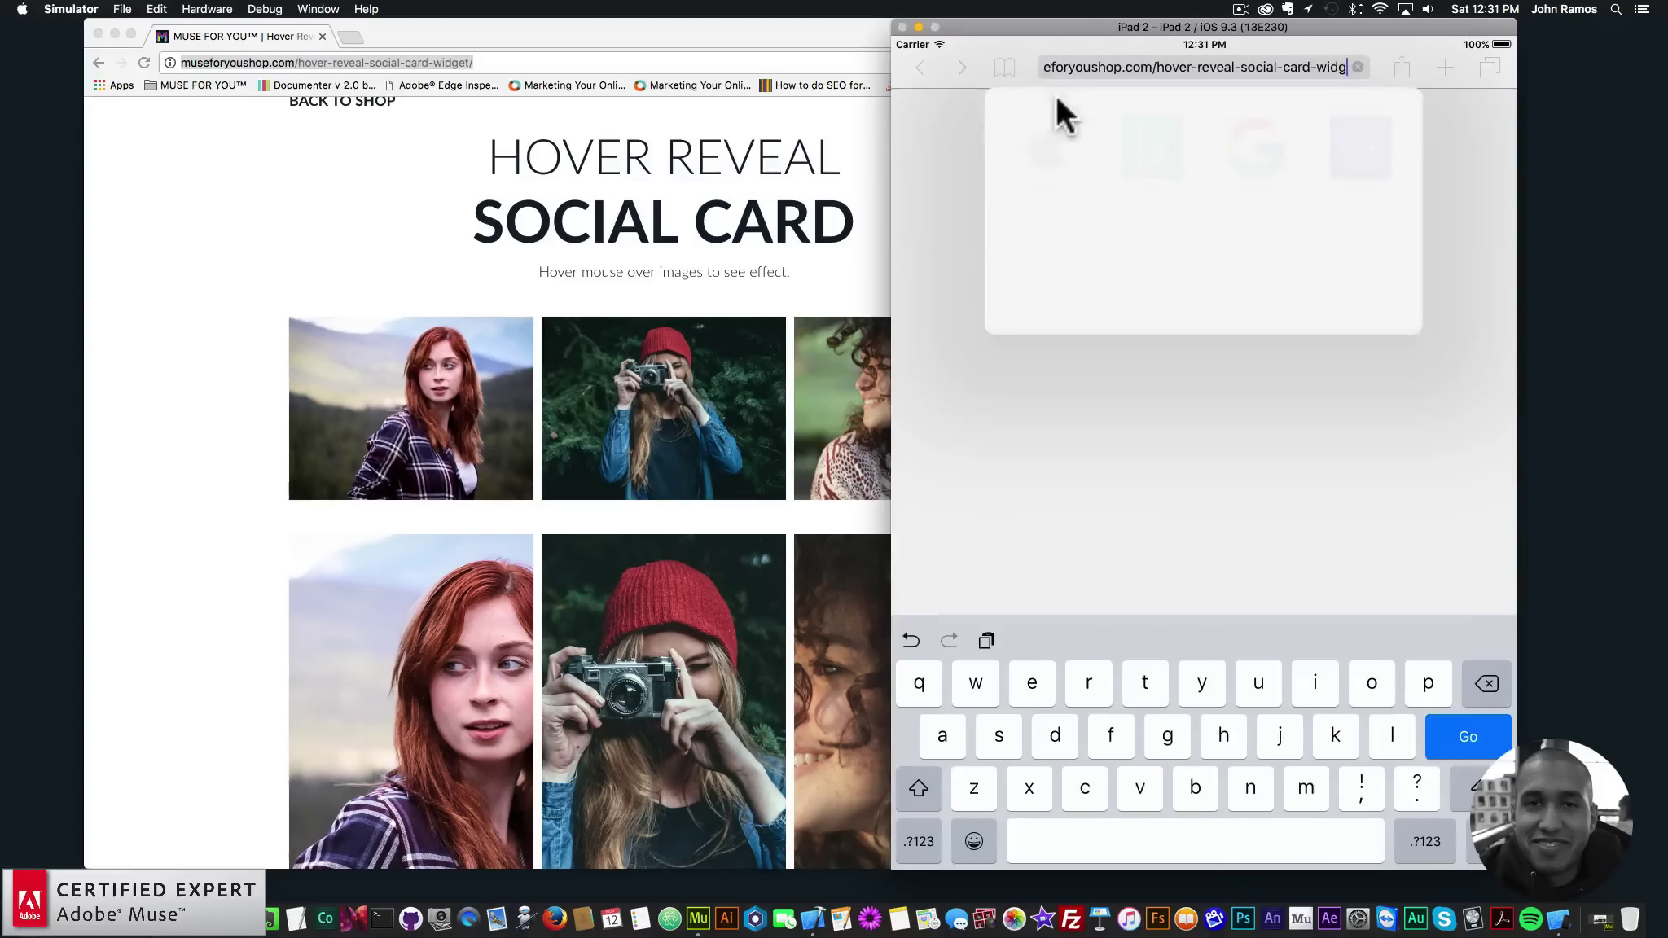
key(Return)
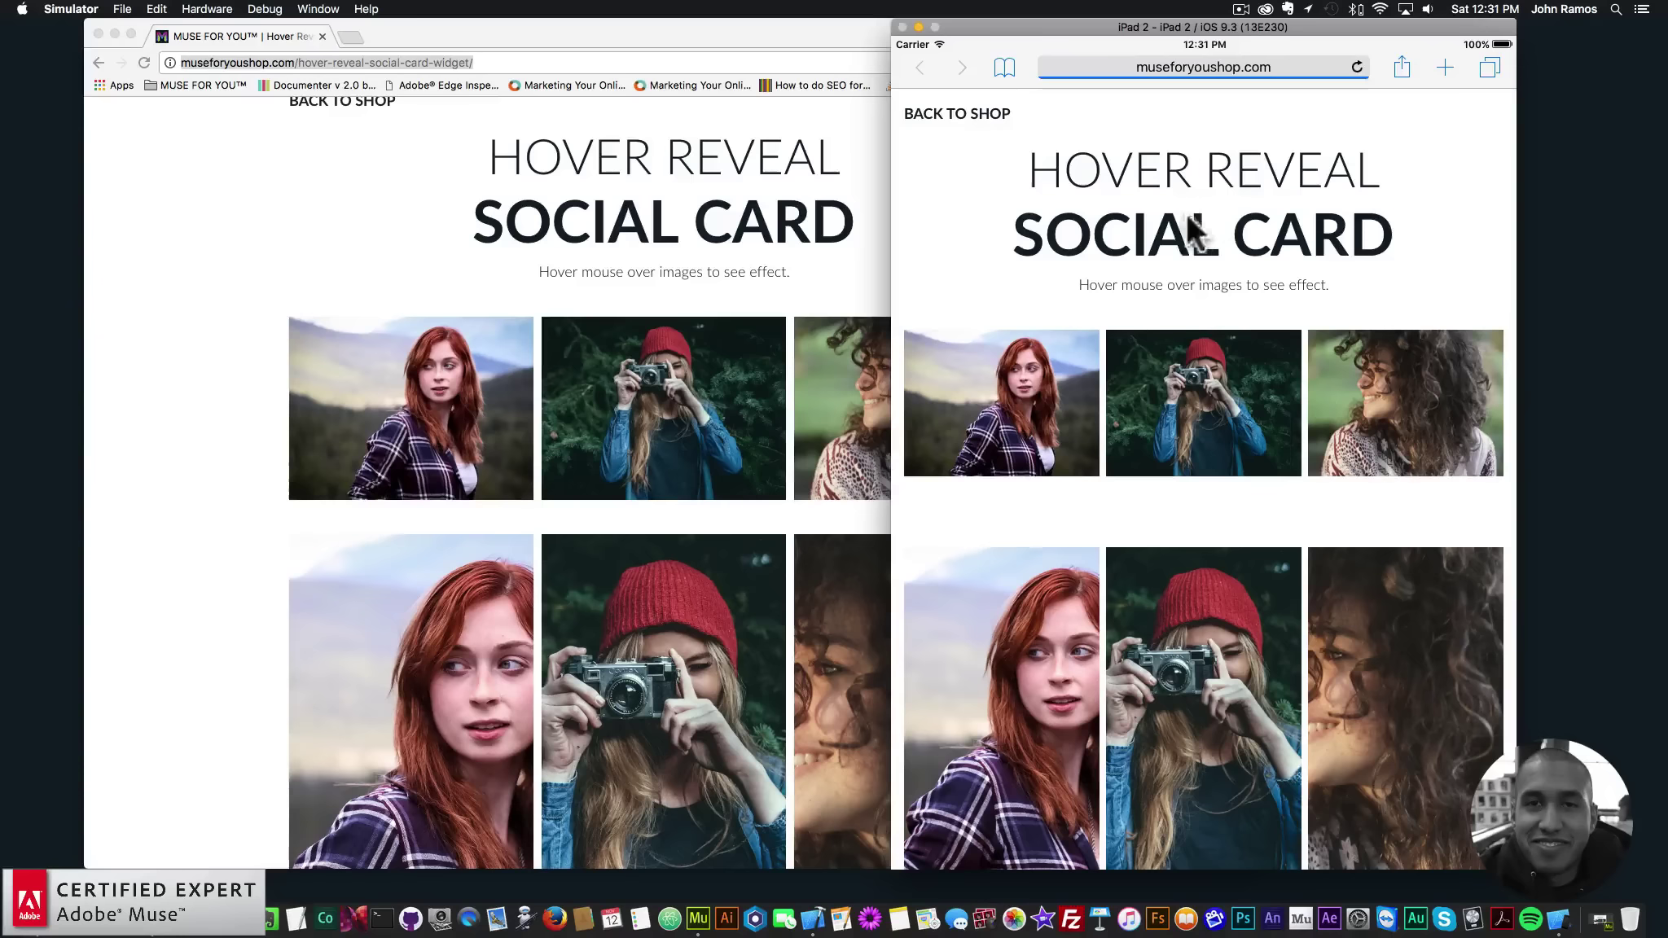
Reveal the social overlays on the three top-row cards and the three tall portrait cards on the iPad 2.
click(1066, 346)
click(1260, 357)
click(1400, 376)
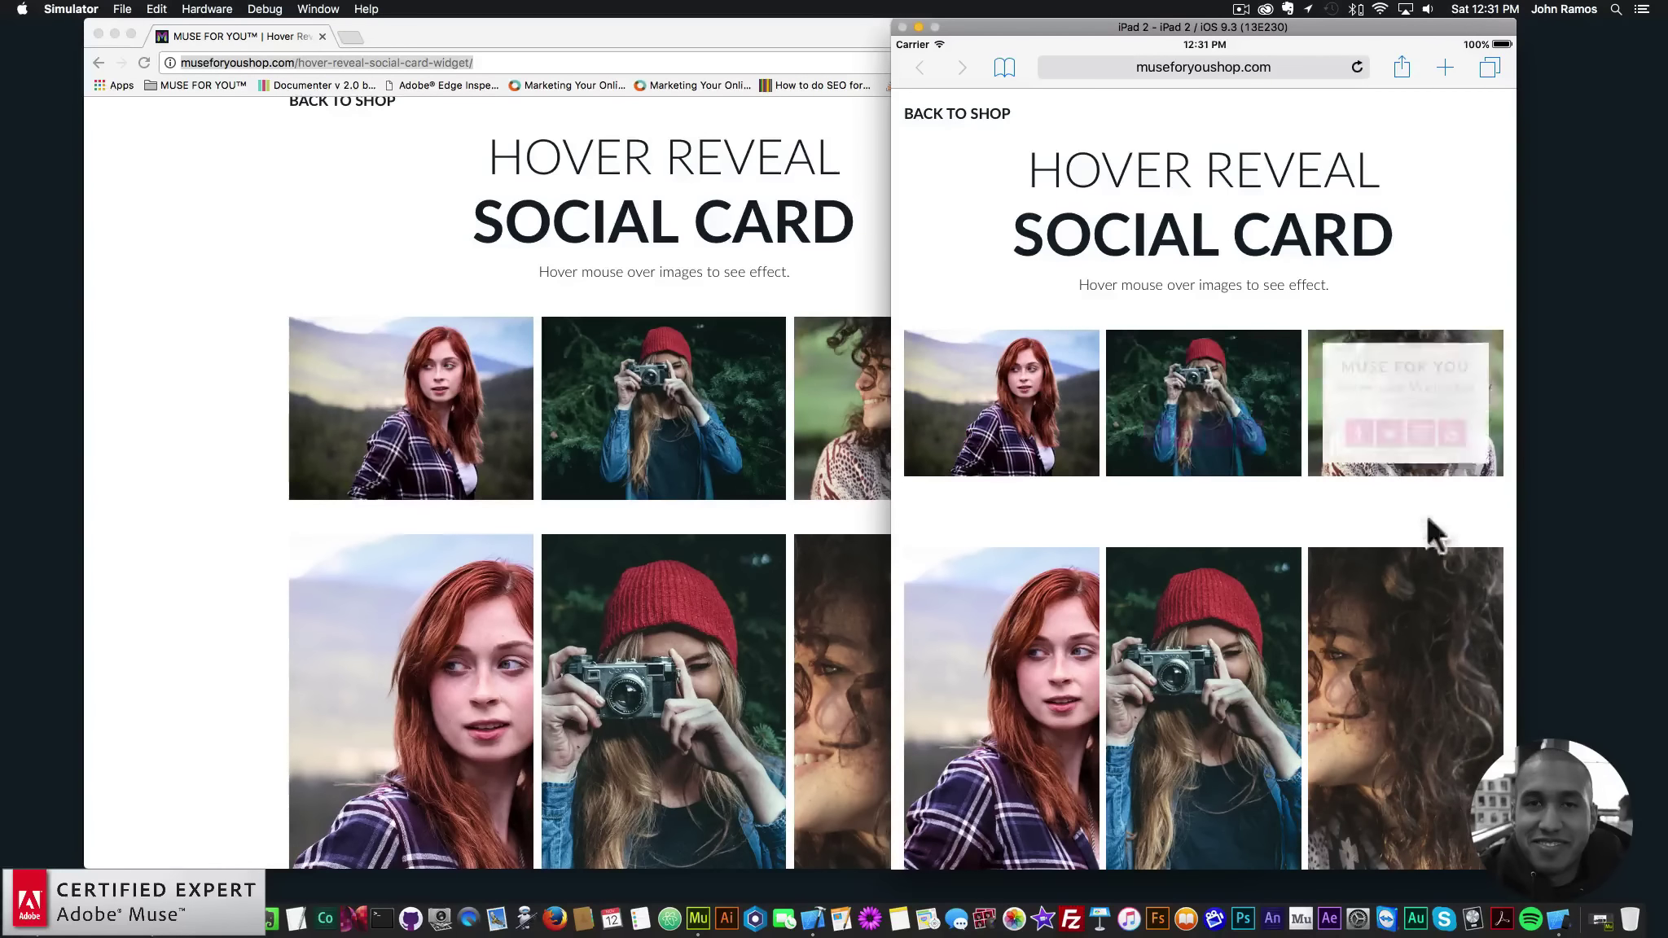
click(1418, 568)
click(1260, 558)
click(1034, 562)
Test the social overlays on the three cards at the end of the page and return to the page top.
drag(1462, 542, 1411, 130)
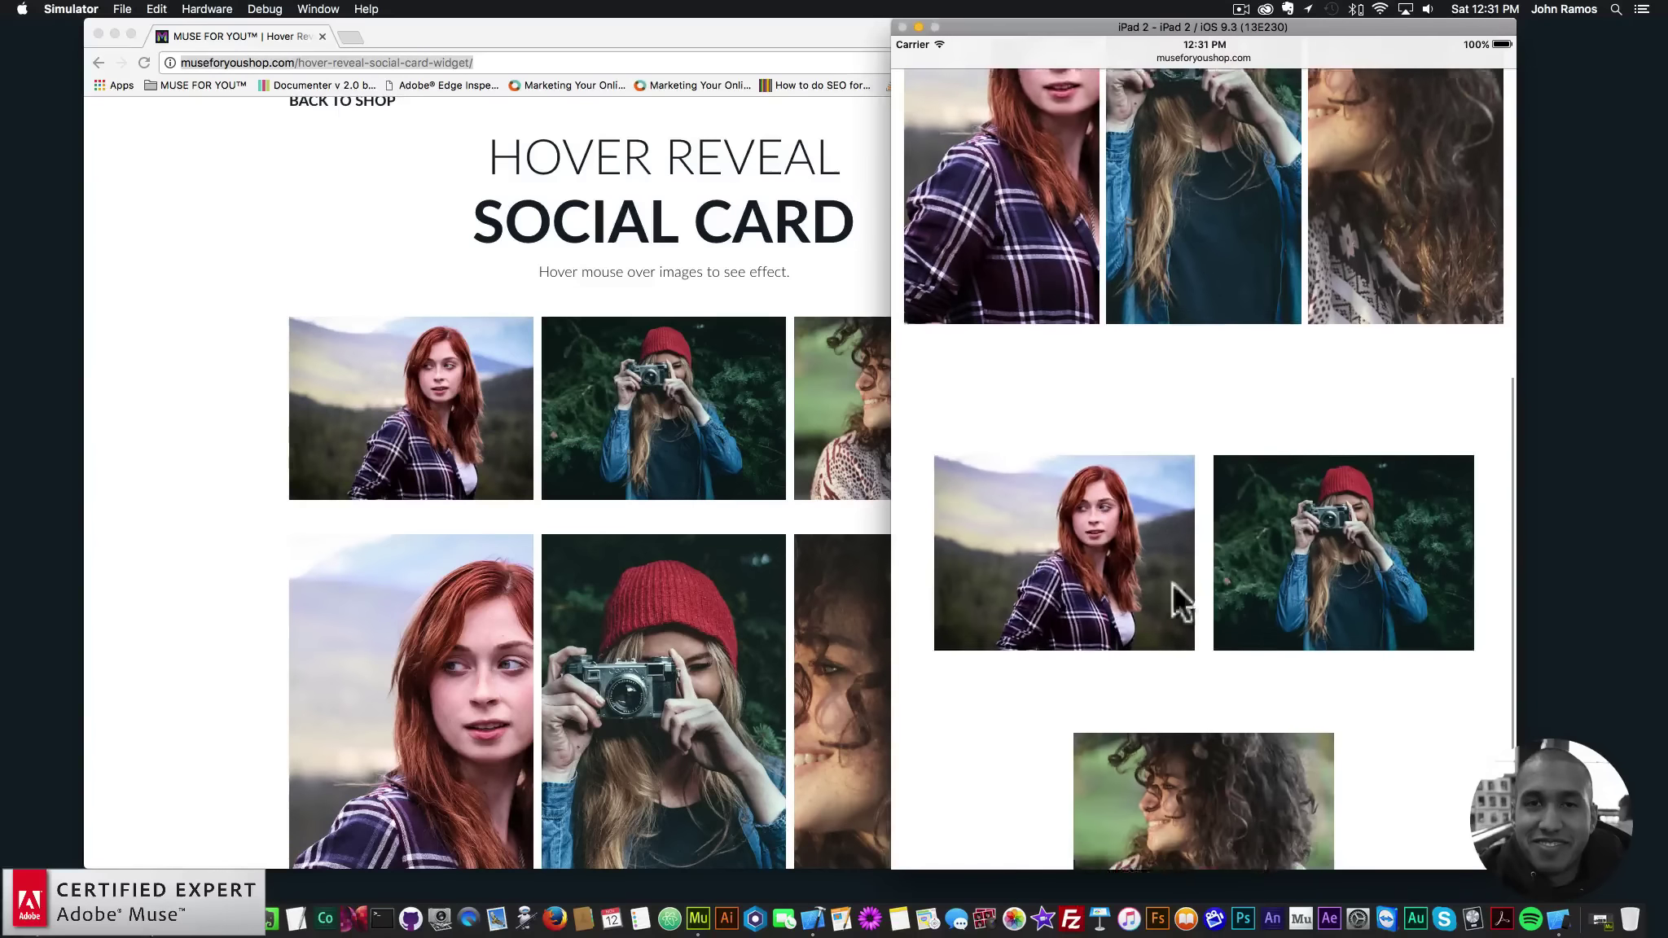
click(1181, 477)
click(1233, 458)
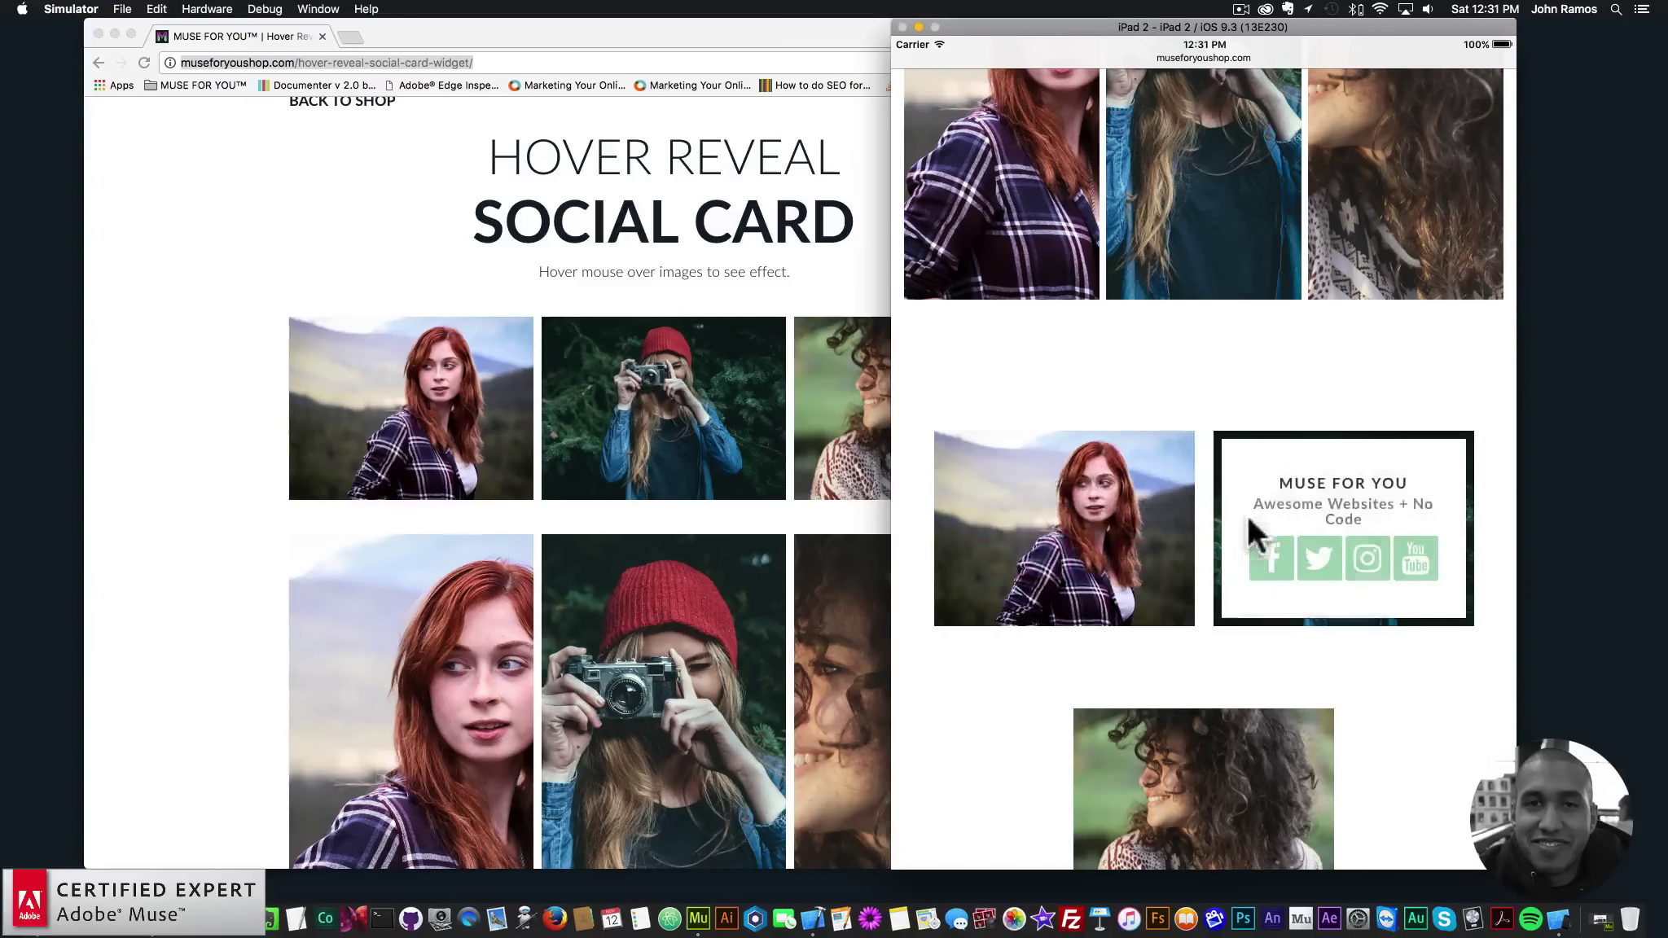
drag(1261, 663, 1256, 217)
click(1197, 593)
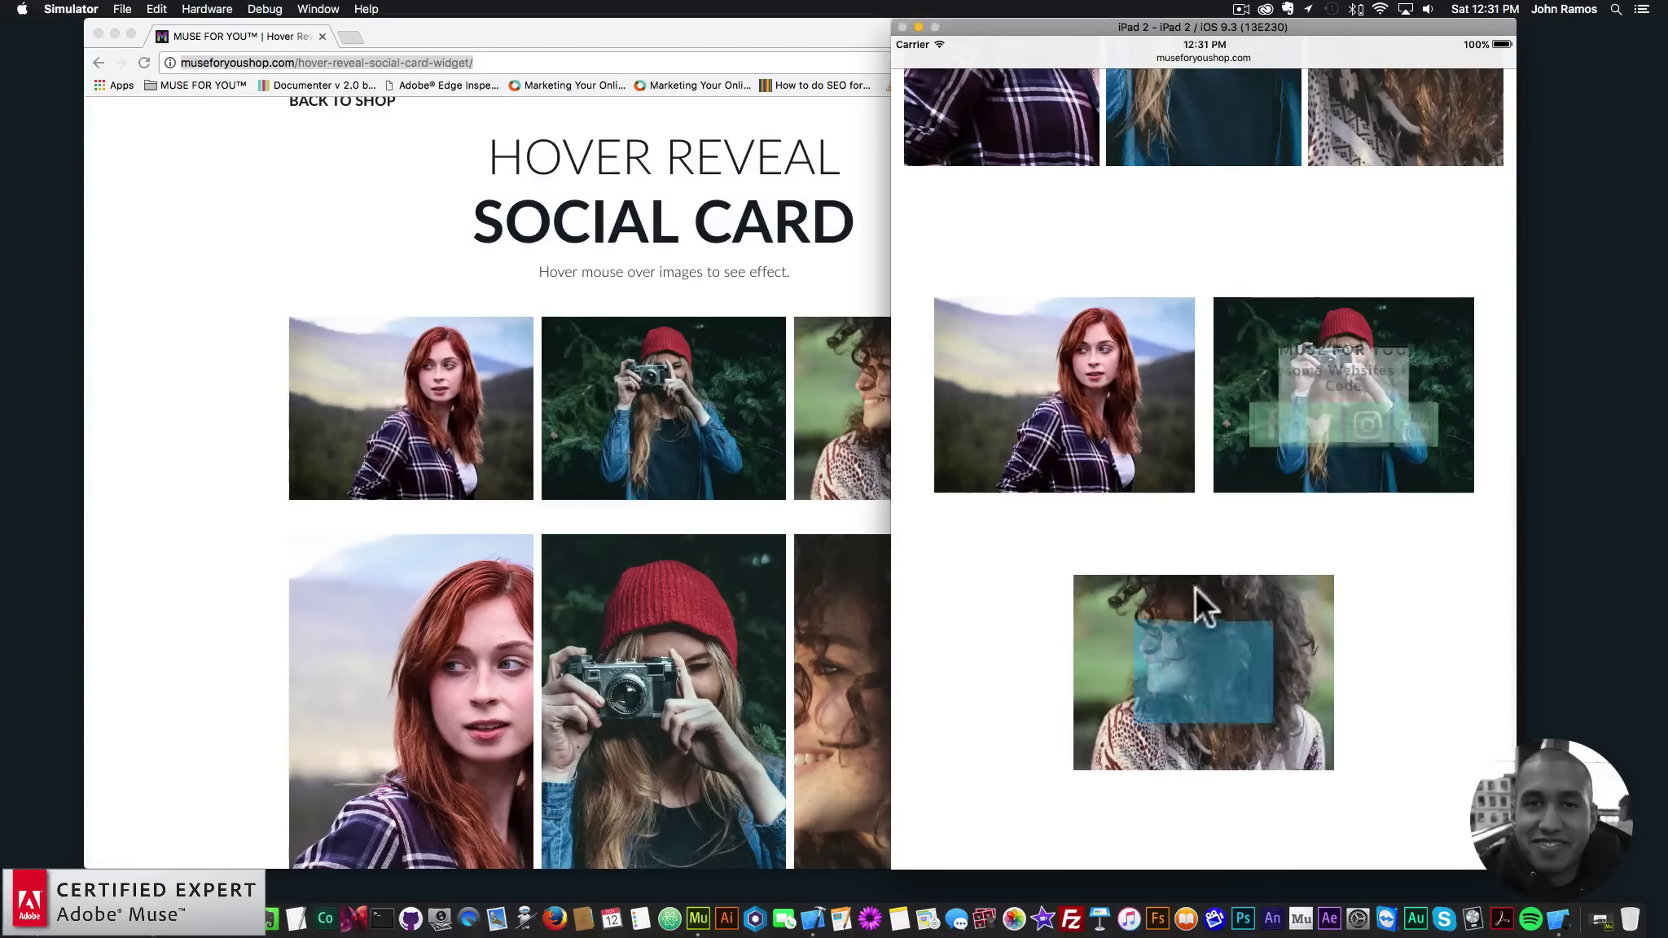
drag(990, 569, 1023, 656)
click(1128, 440)
drag(1140, 396, 1184, 707)
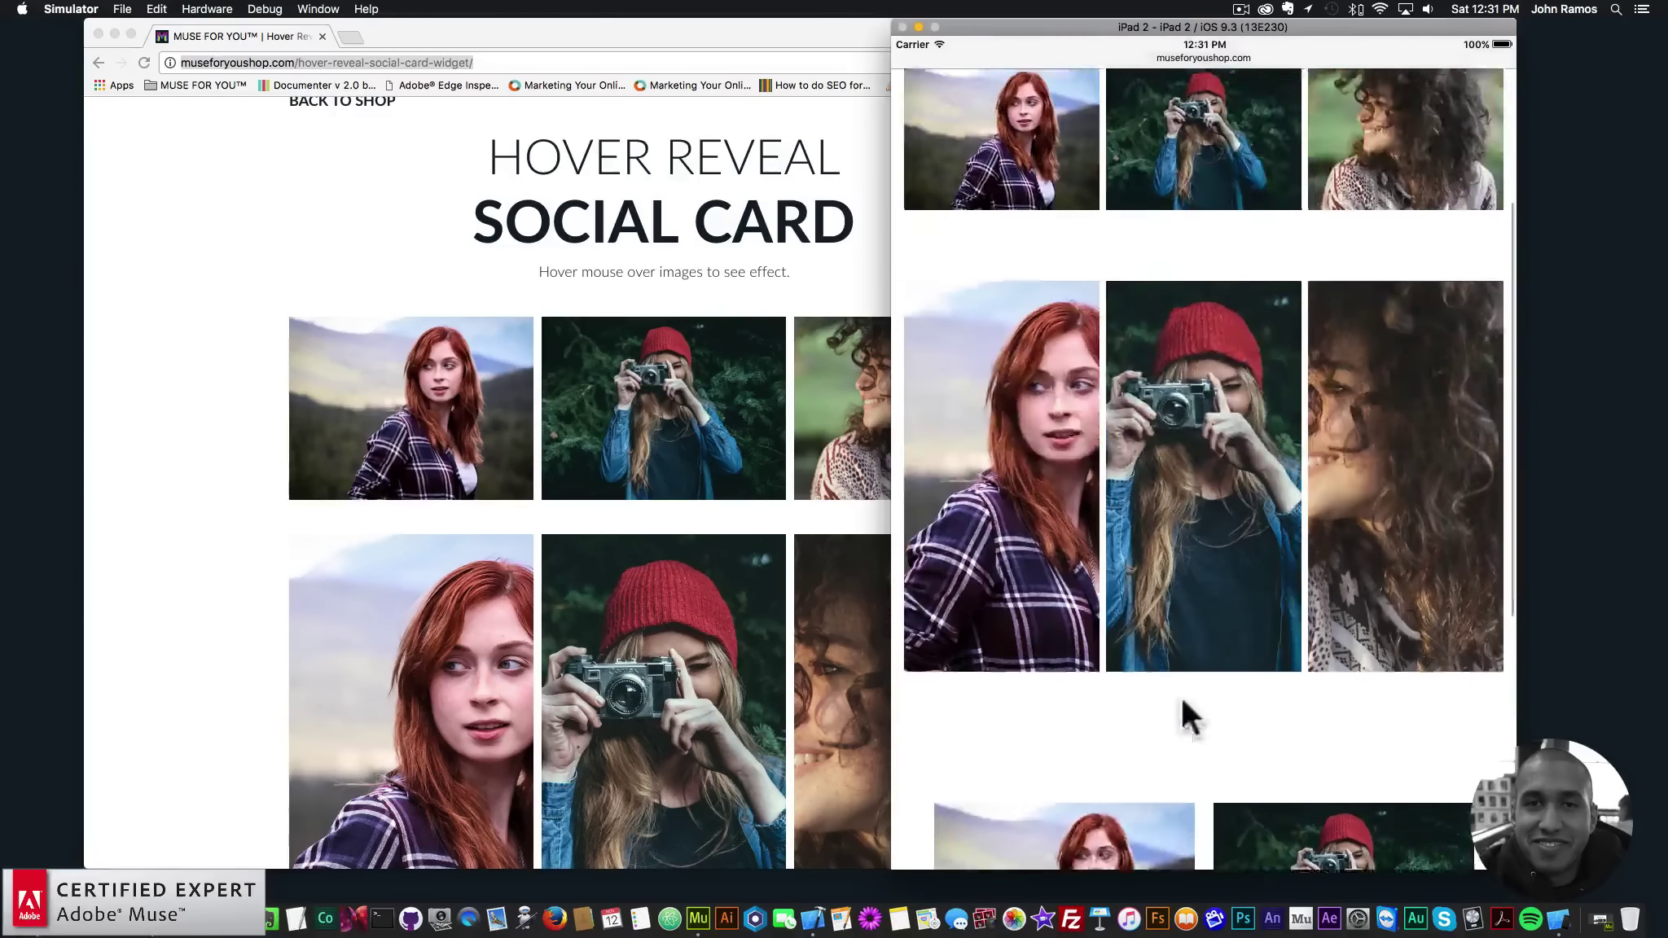
Rotate the simulated iPad 2 to landscape, test the last group of social cards and return to the page top.
click(263, 9)
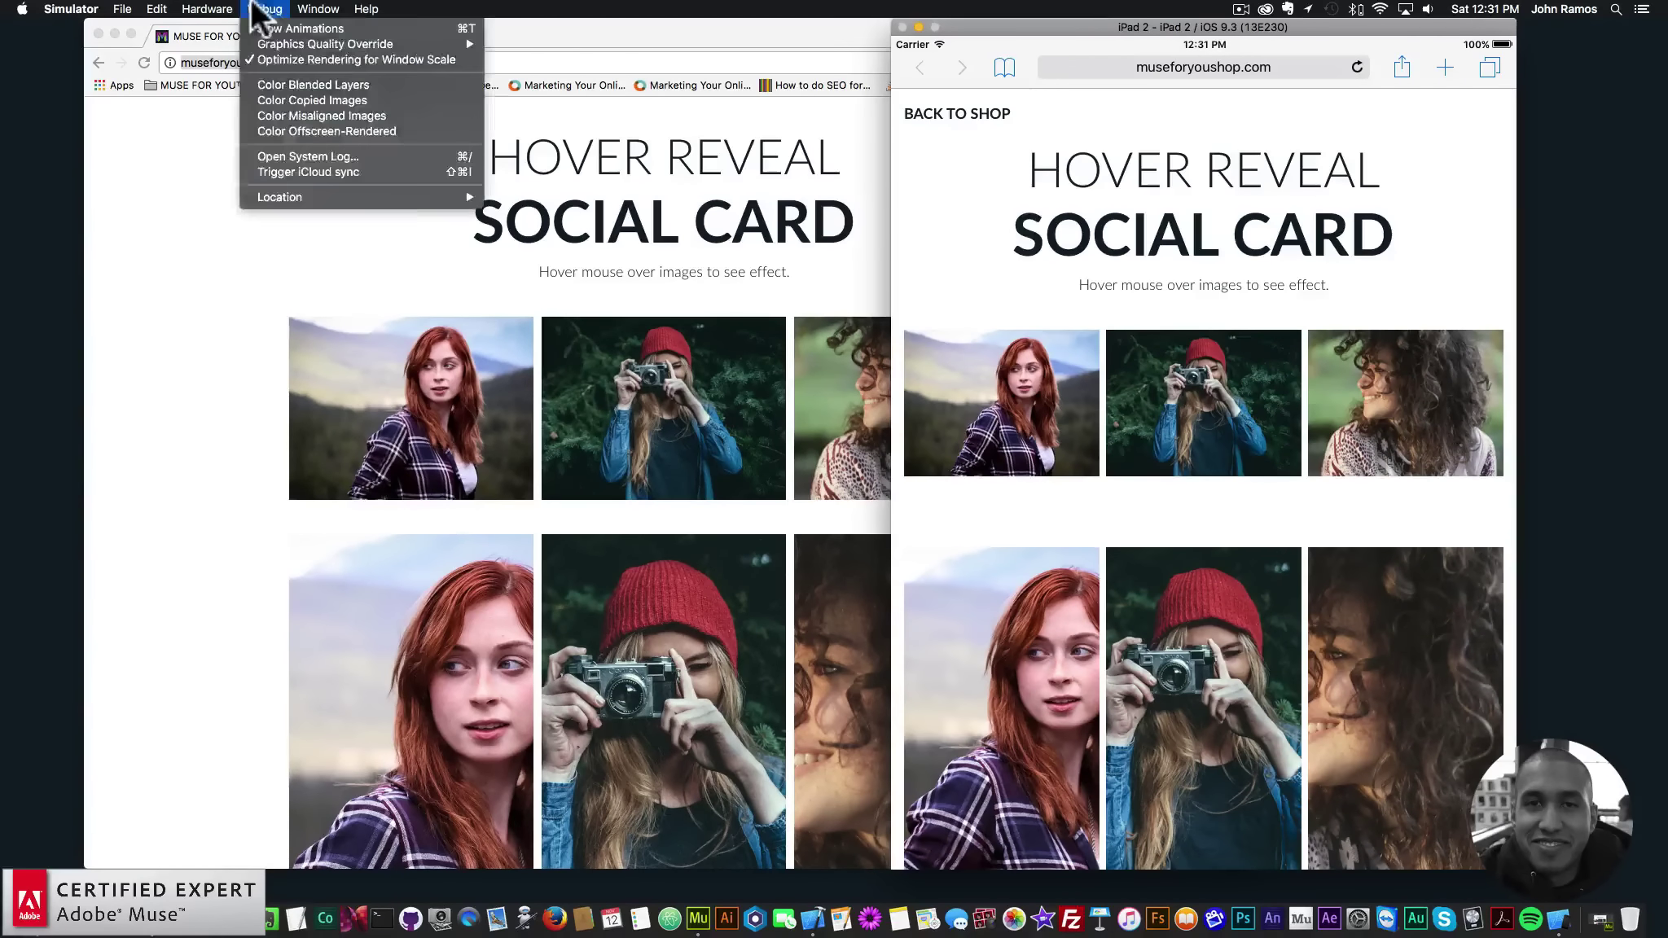
click(235, 63)
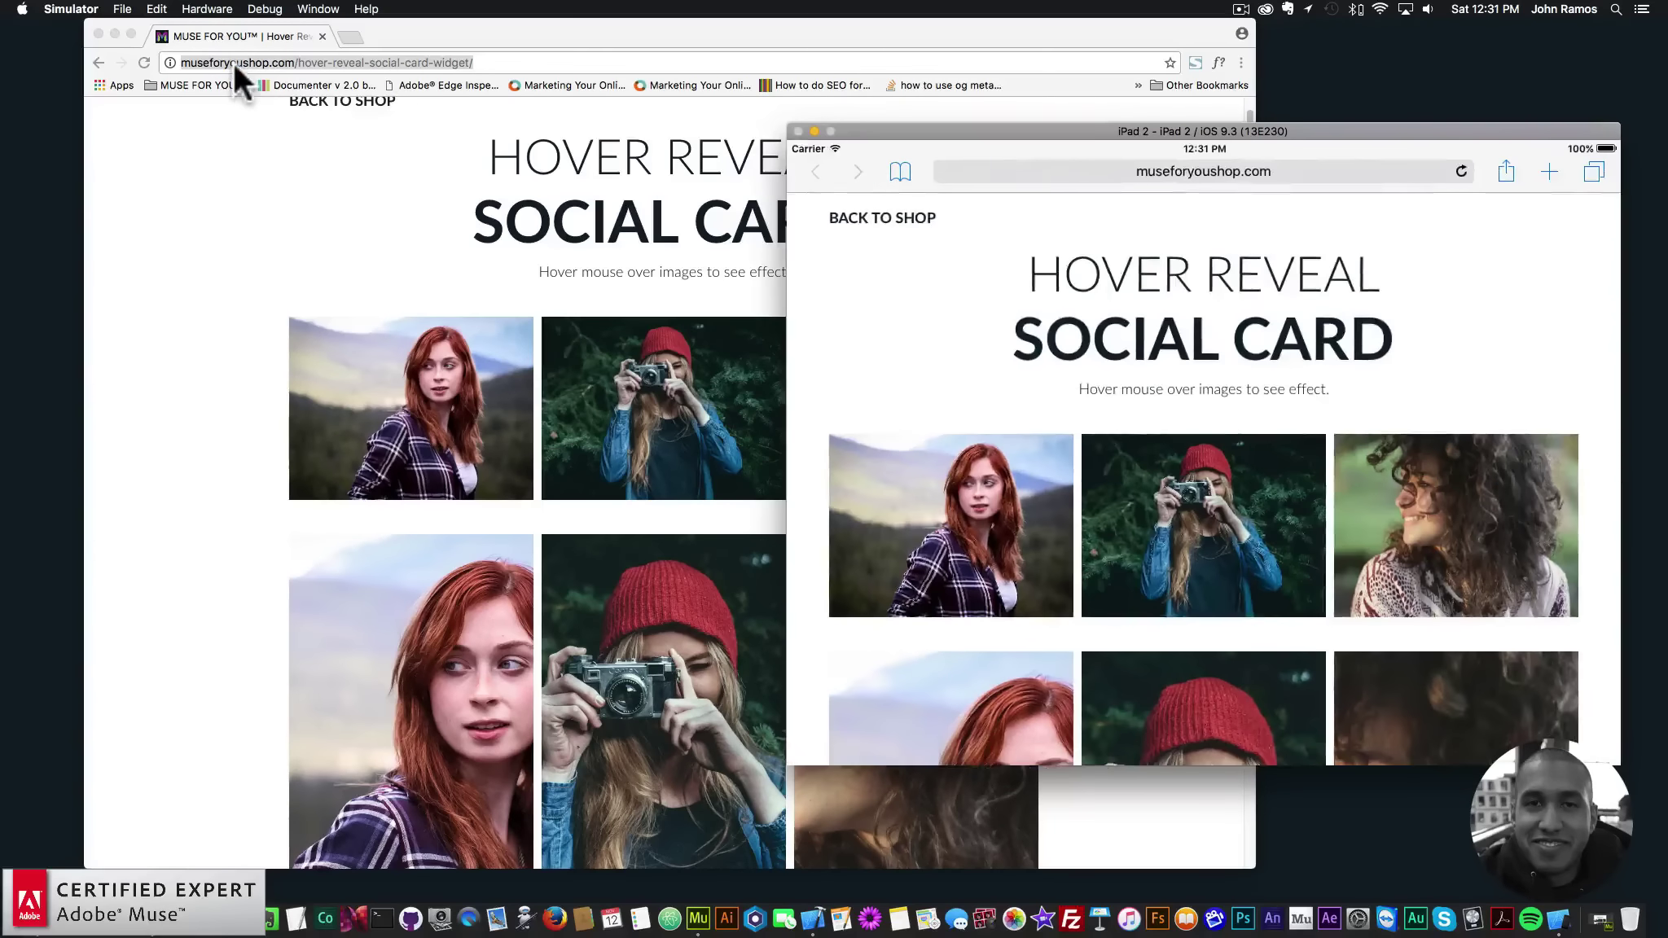
click(1262, 386)
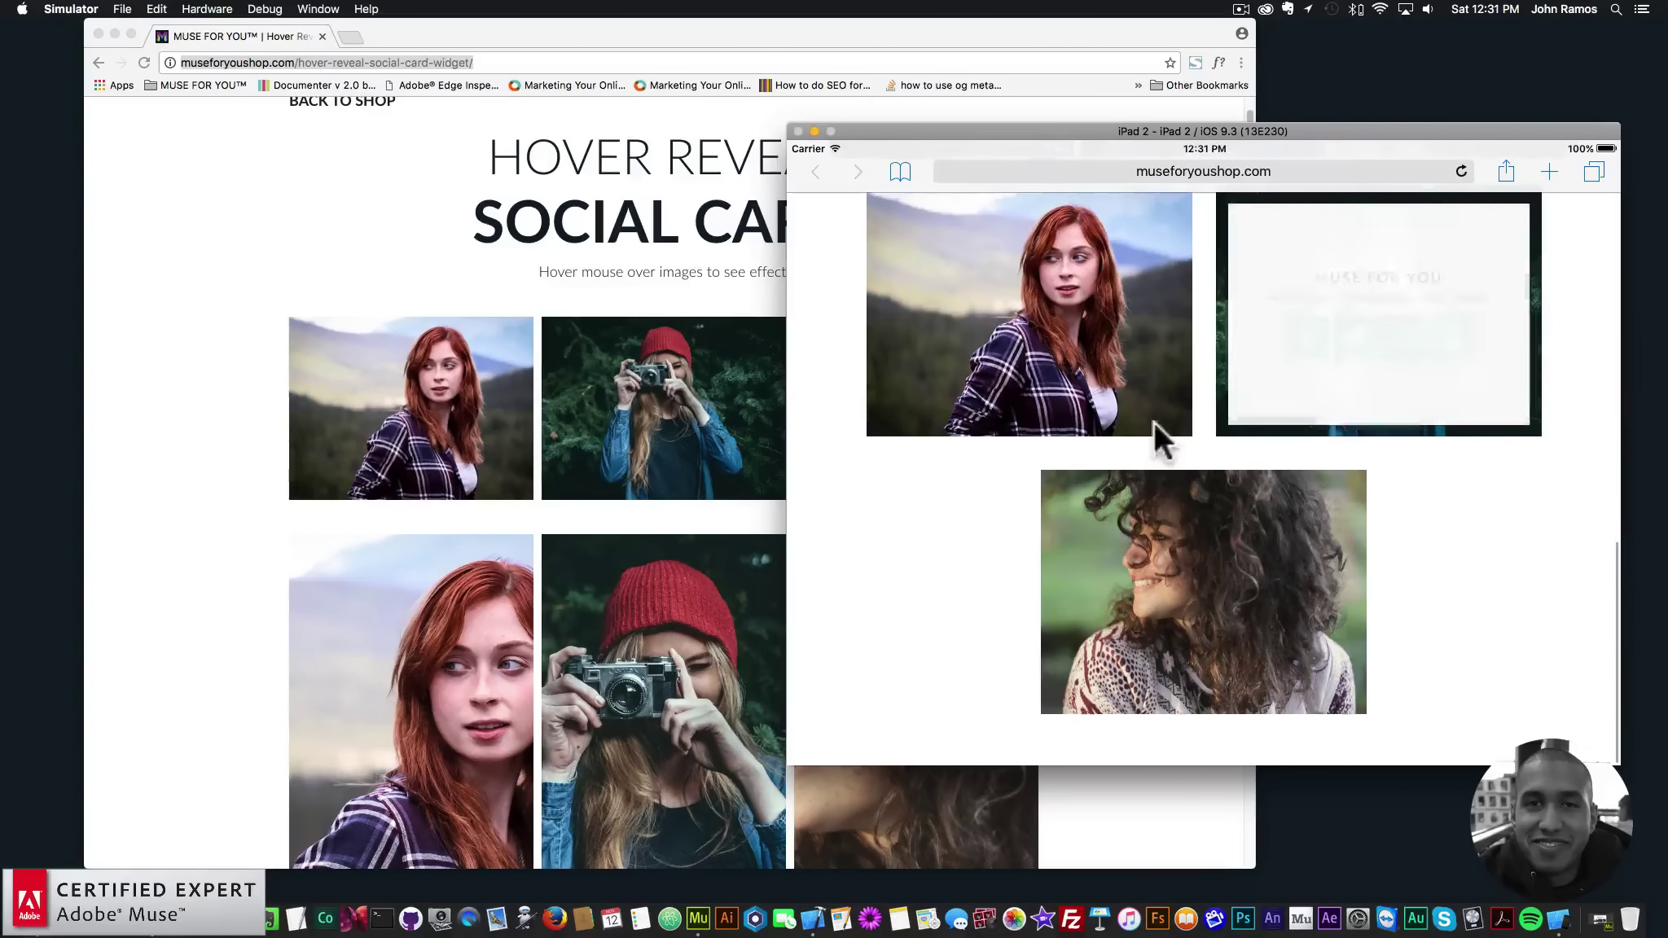
click(1135, 382)
click(1322, 504)
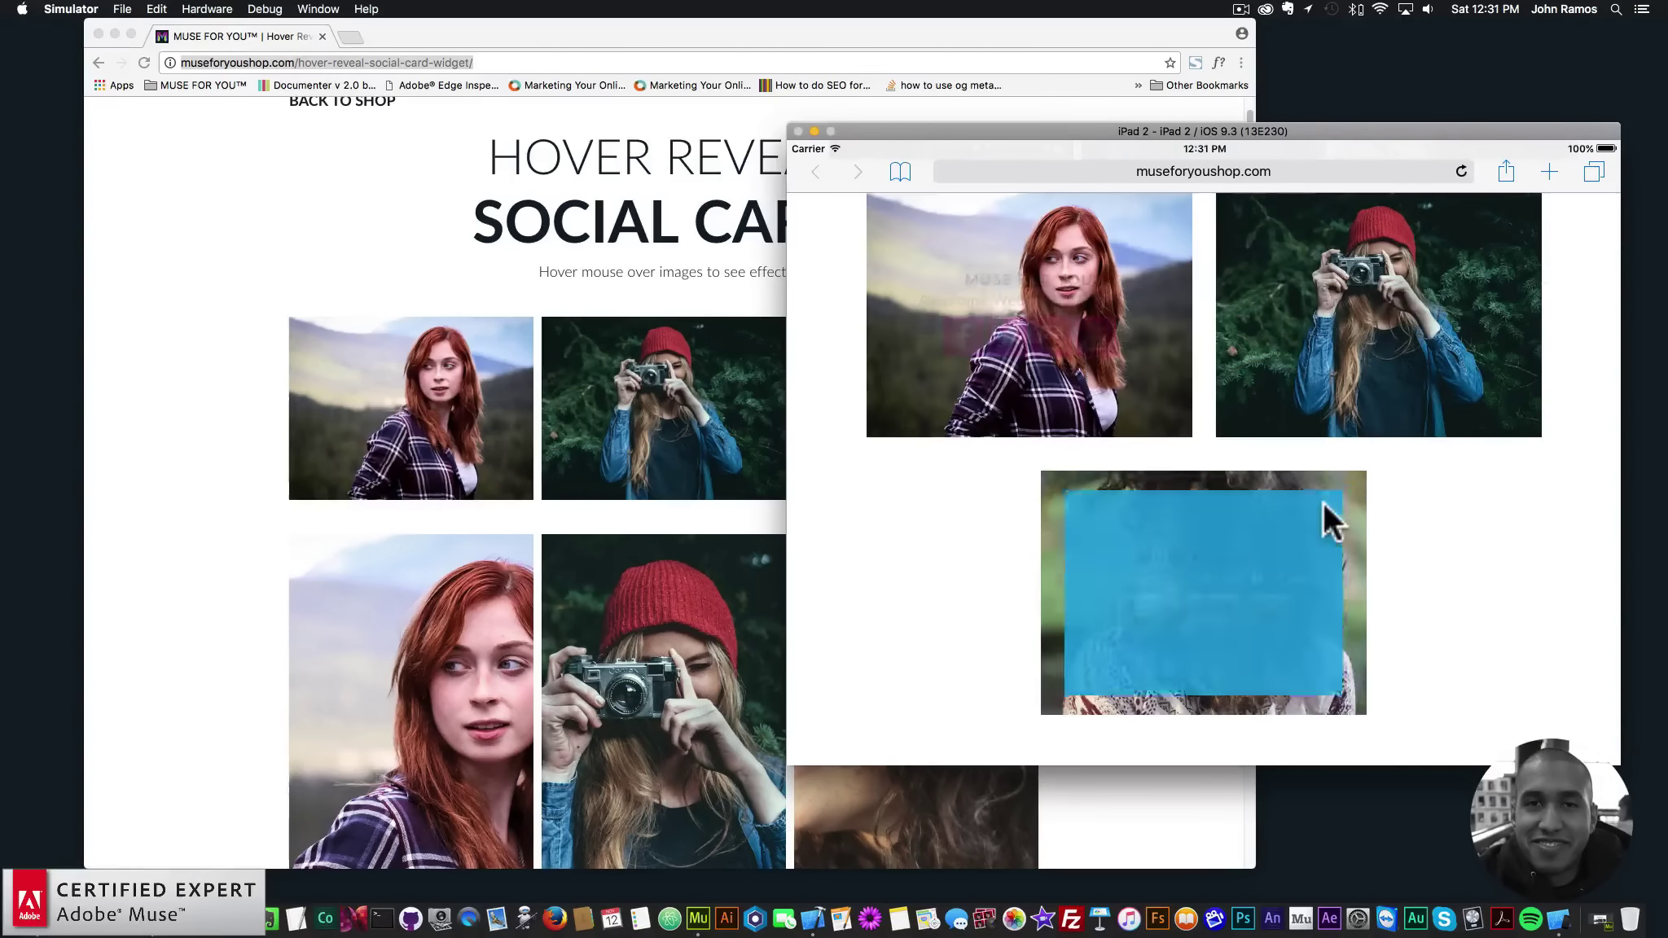
scroll(1604, 689, up, 5)
scroll(1582, 603, up, 10)
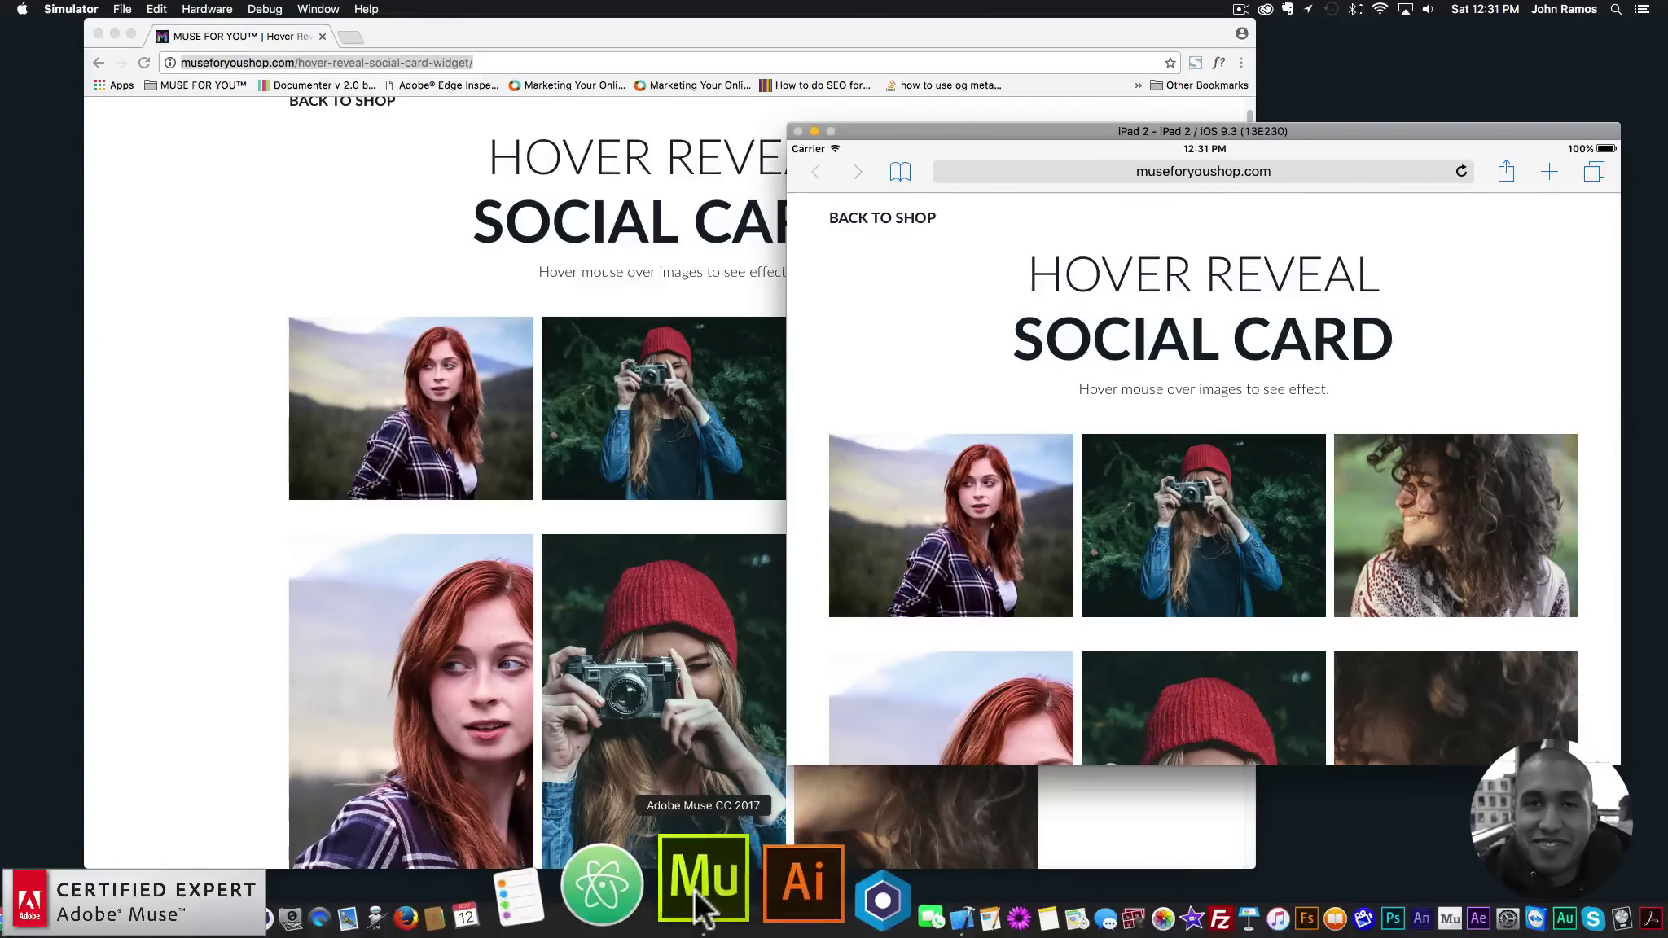
Switch to Adobe Muse and preview the Hover Reveal Social Card Widget page in the browser.
click(693, 889)
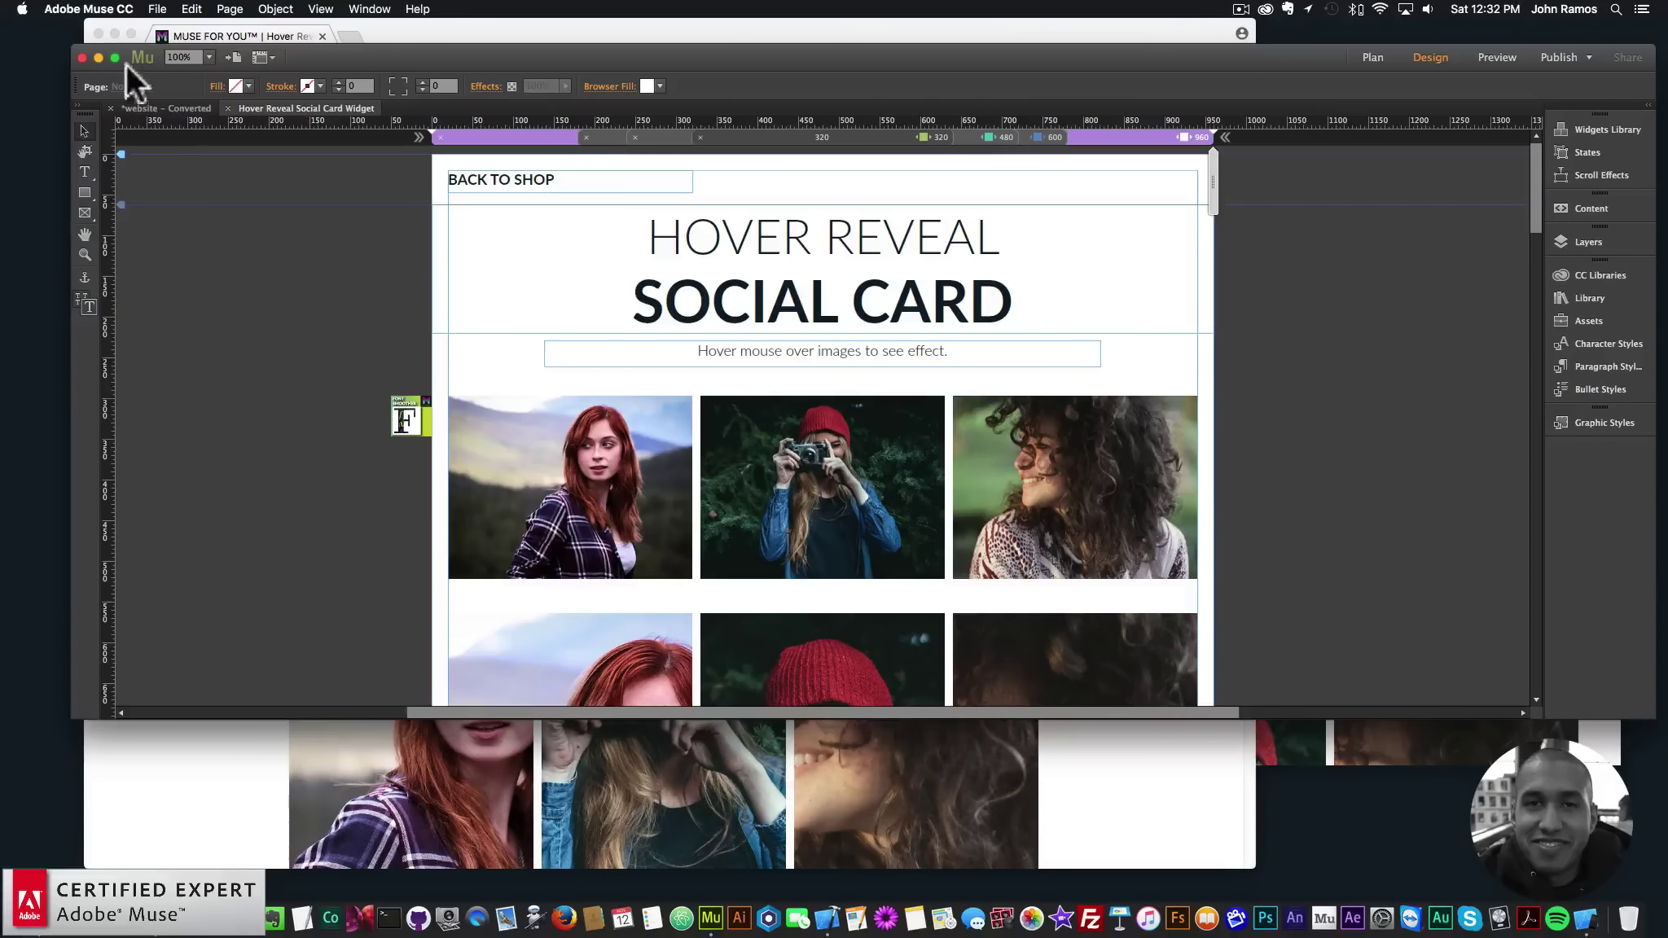
click(155, 9)
click(217, 262)
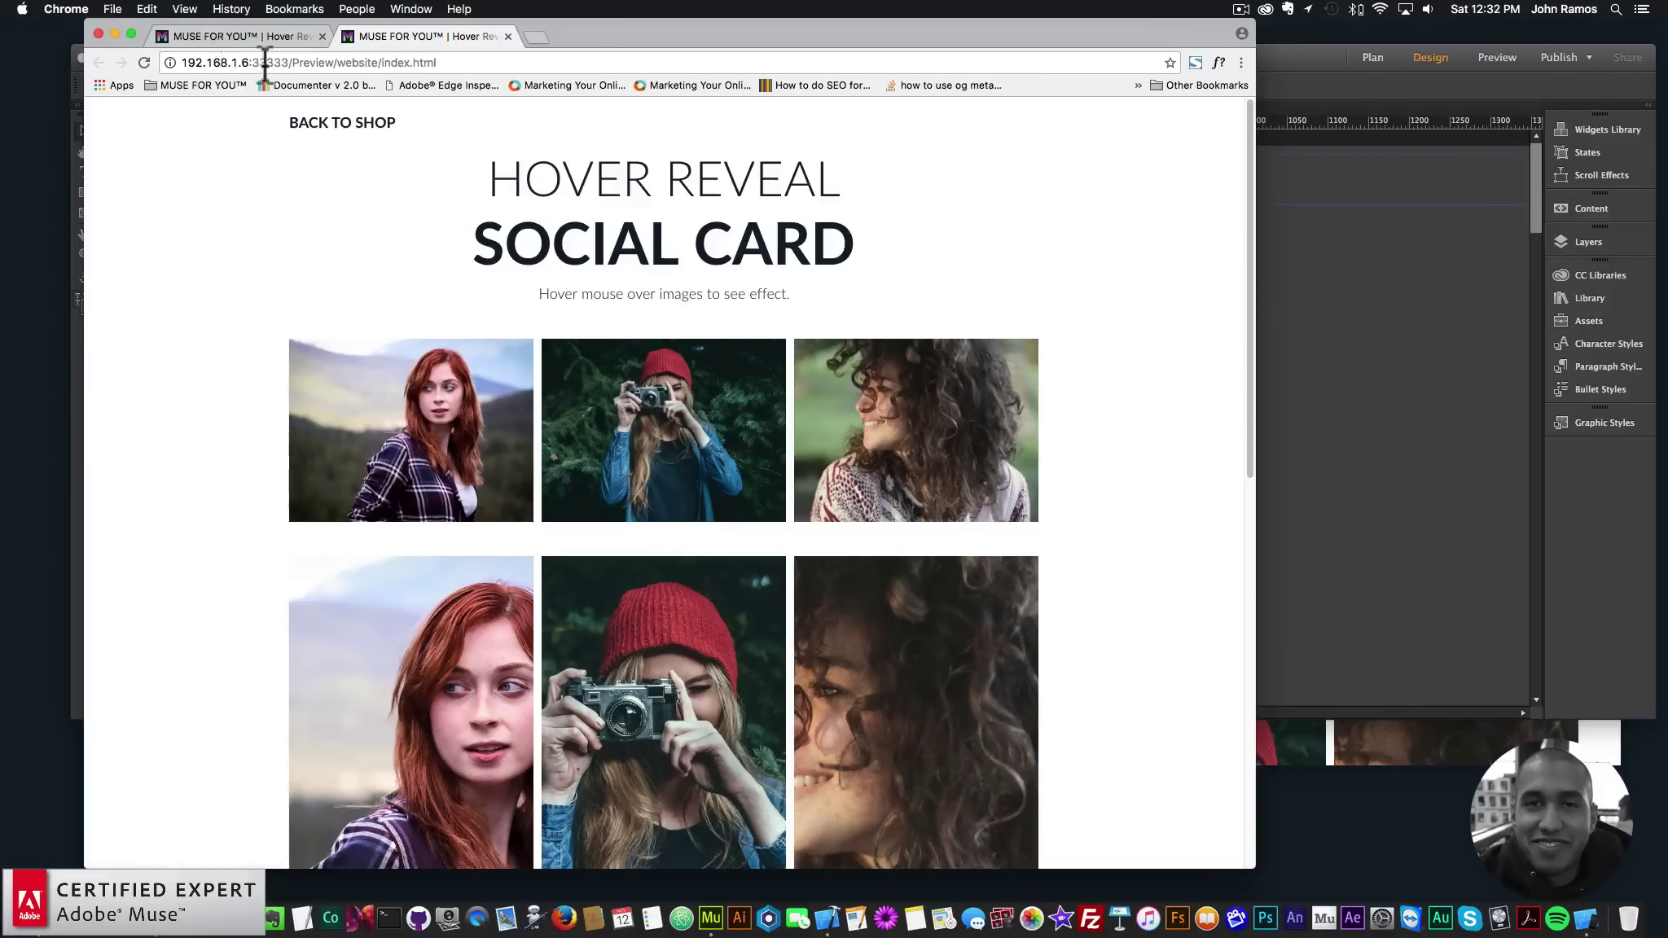
Copy the preview address 192.168.1.6:33333/Preview/website/index.html and load it in Safari on the simulated iPad 2.
click(472, 63)
drag(471, 63, 188, 63)
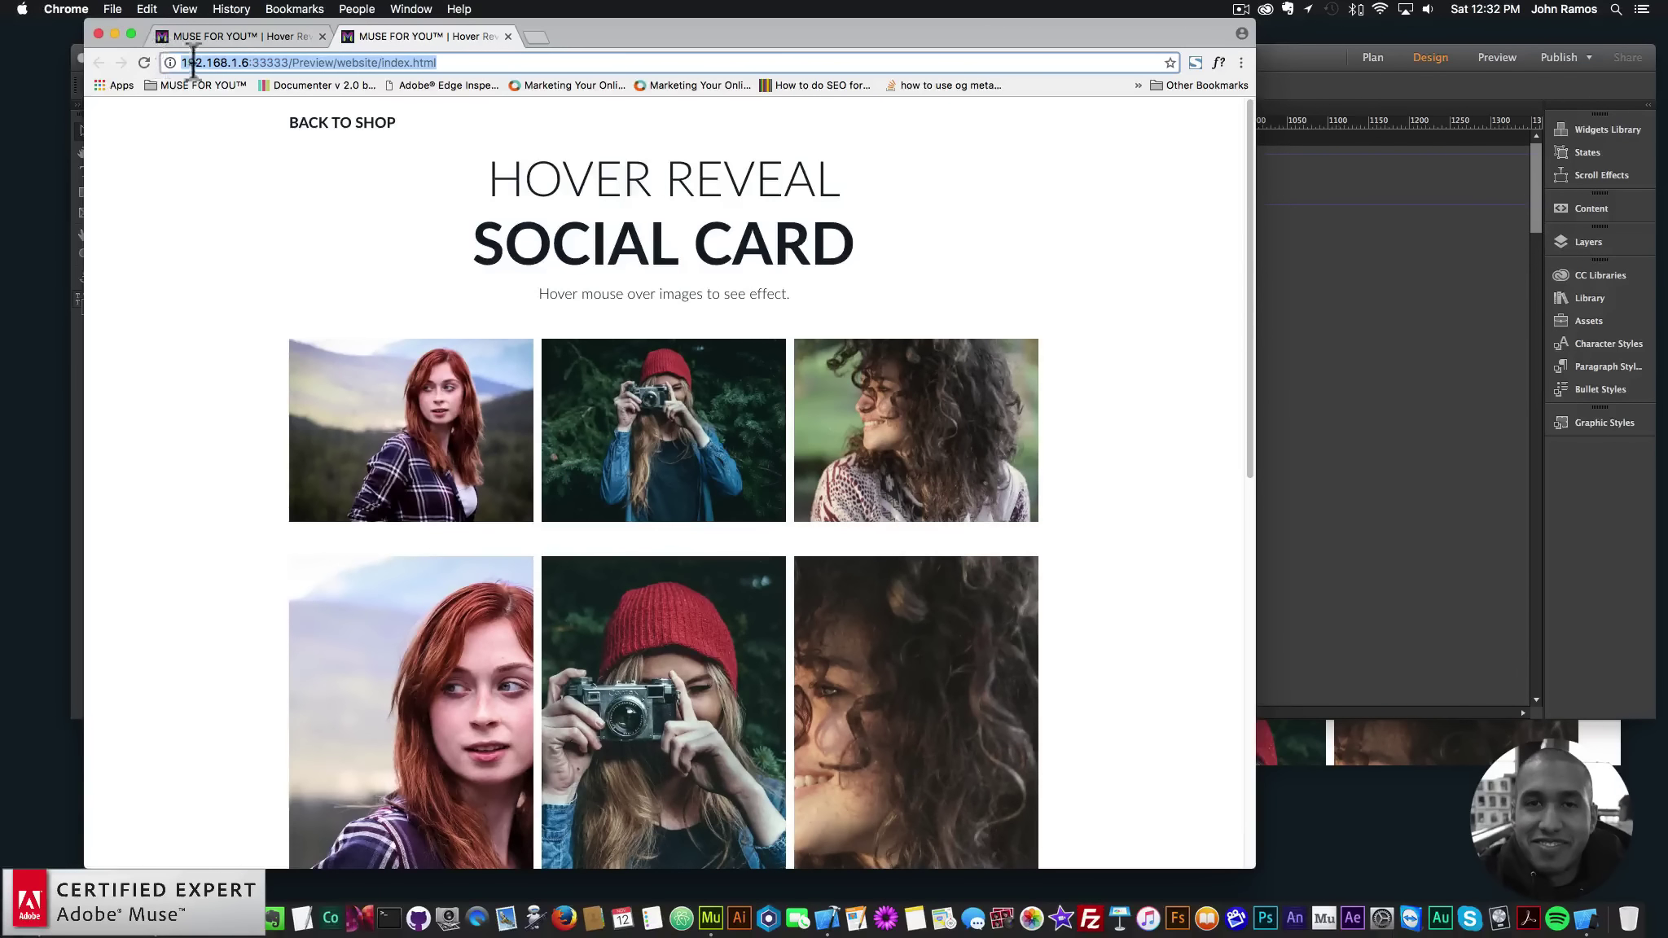
key(super+c)
key(super+Tab)
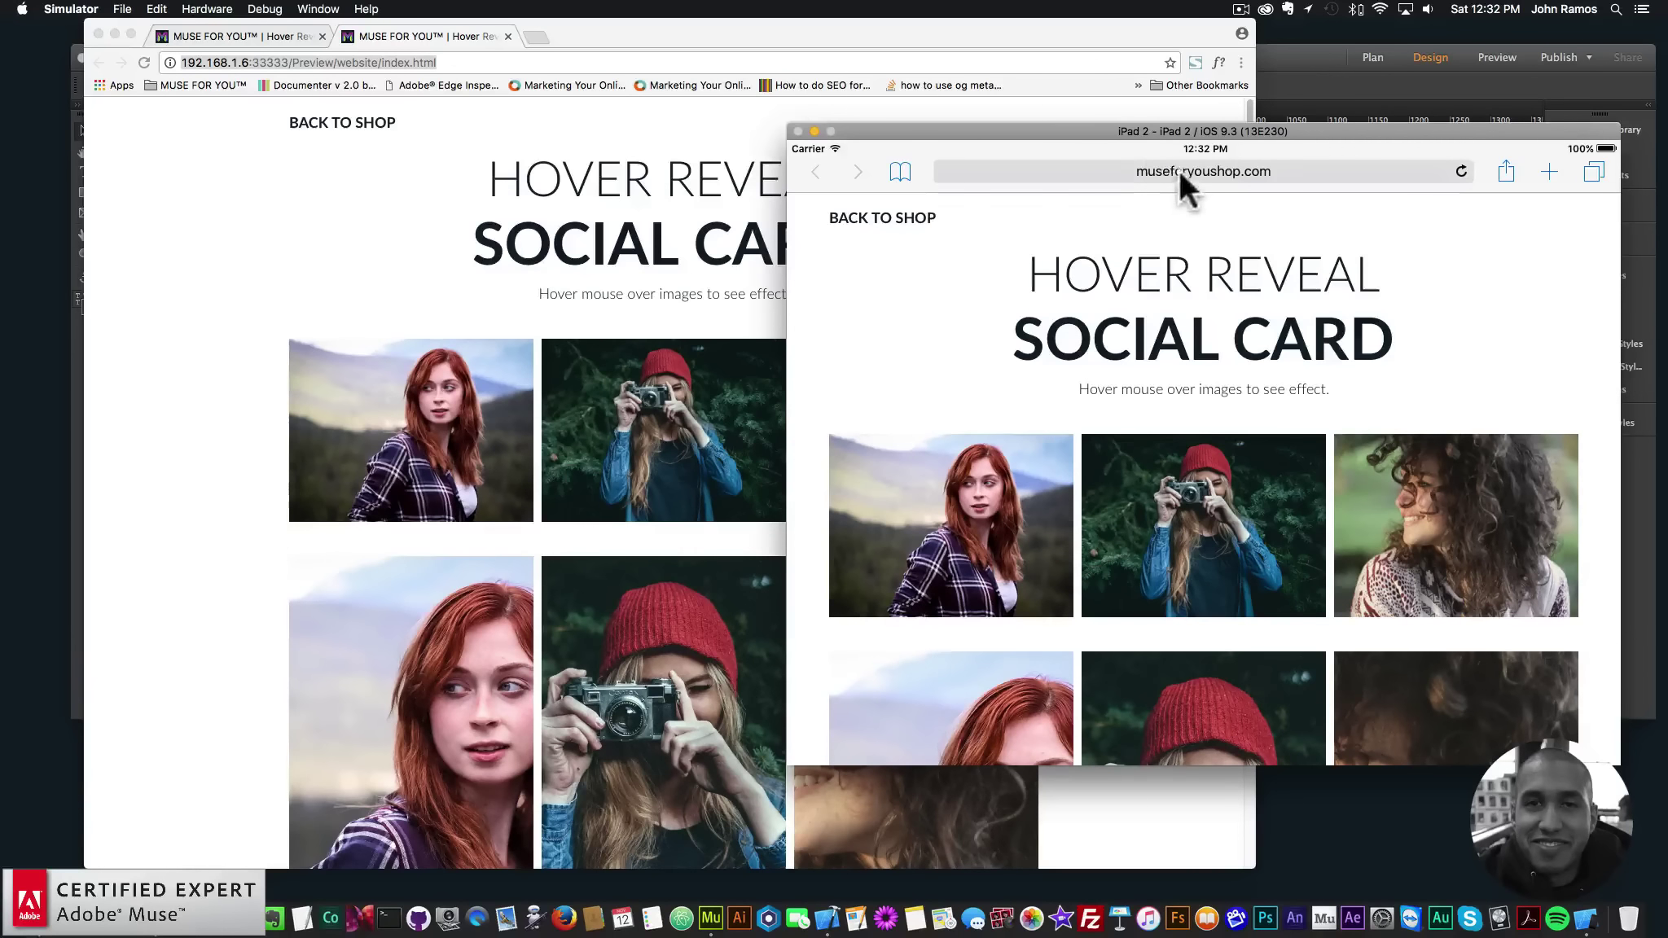
click(1178, 170)
key(super+v)
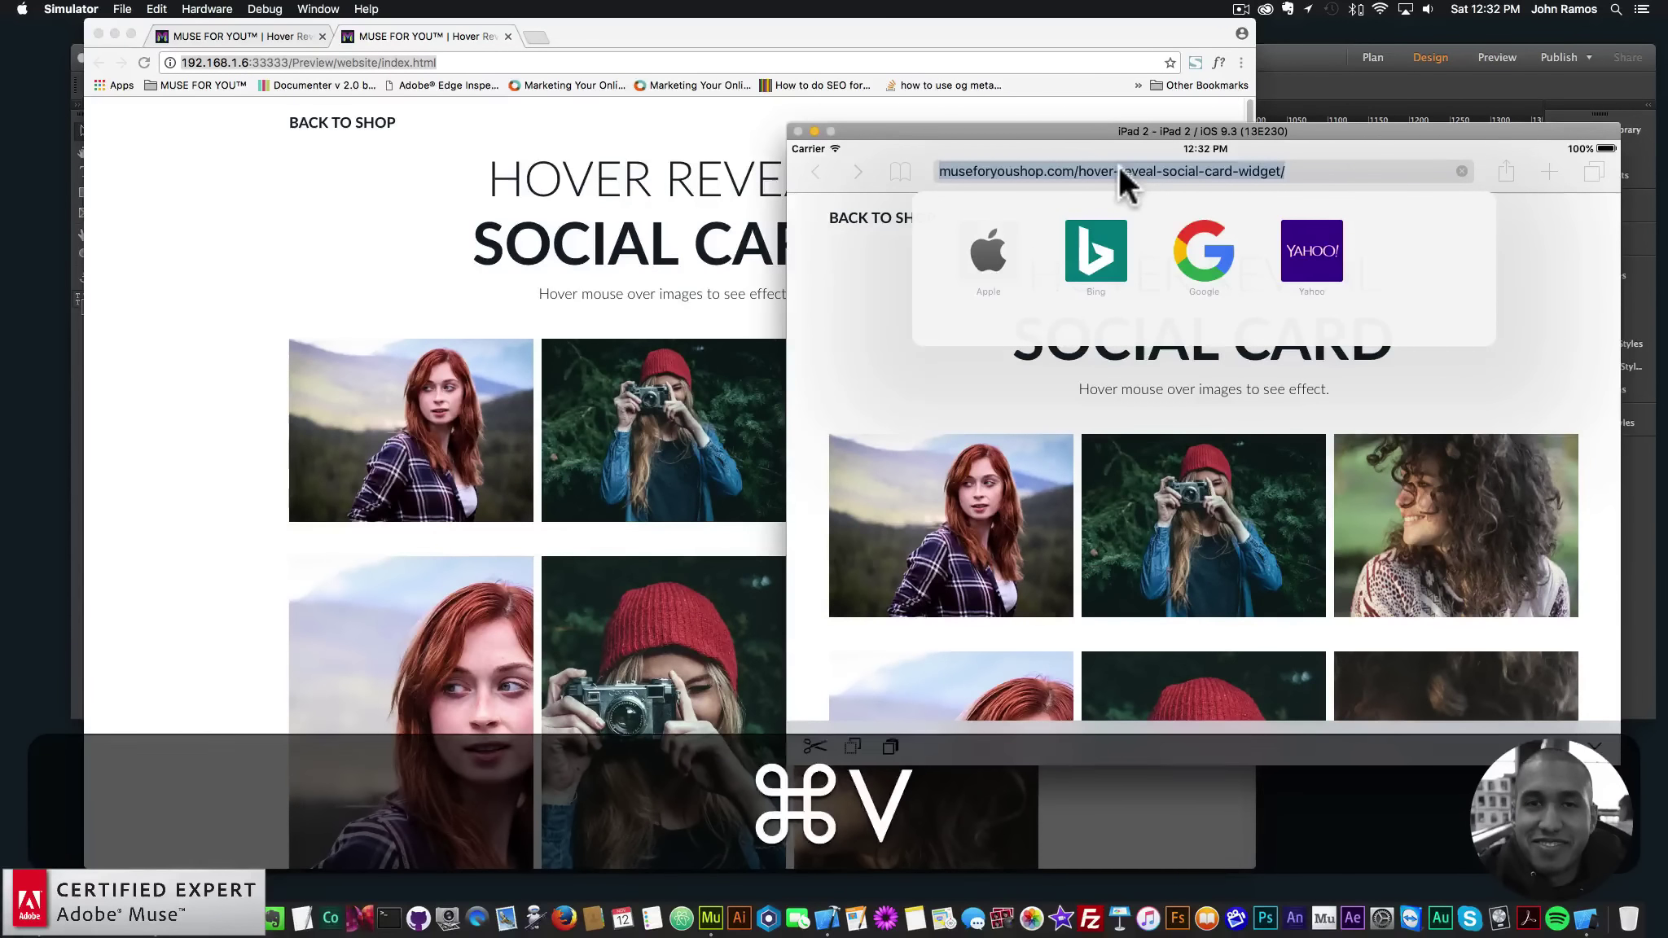
click(1118, 165)
click(1164, 207)
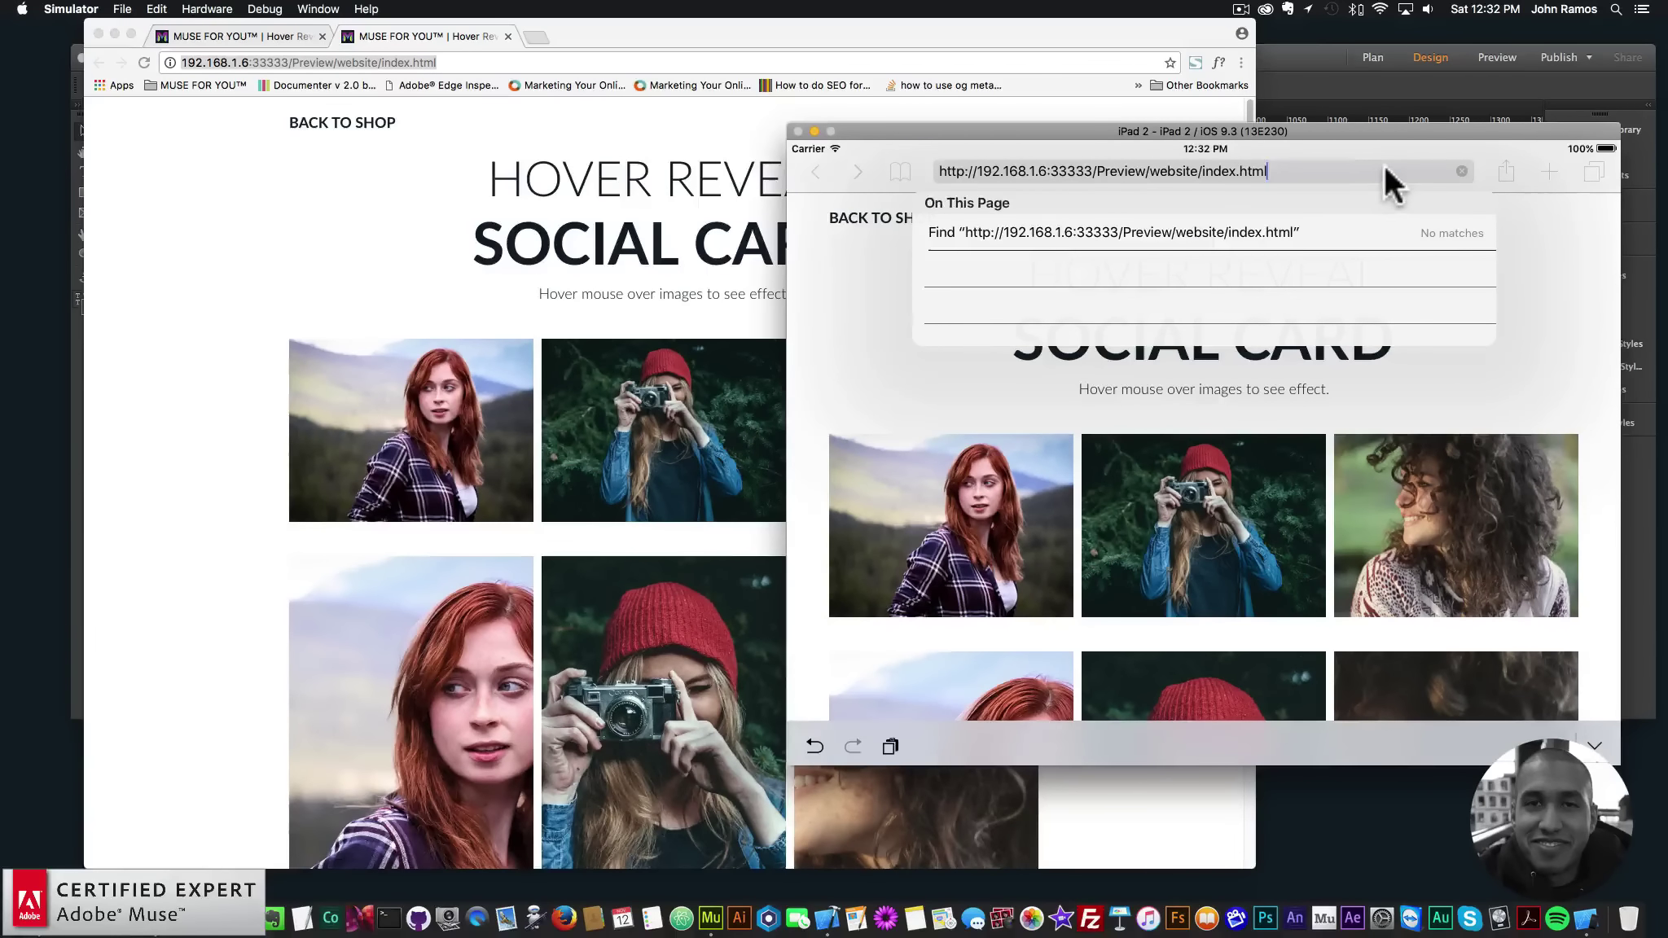
key(Return)
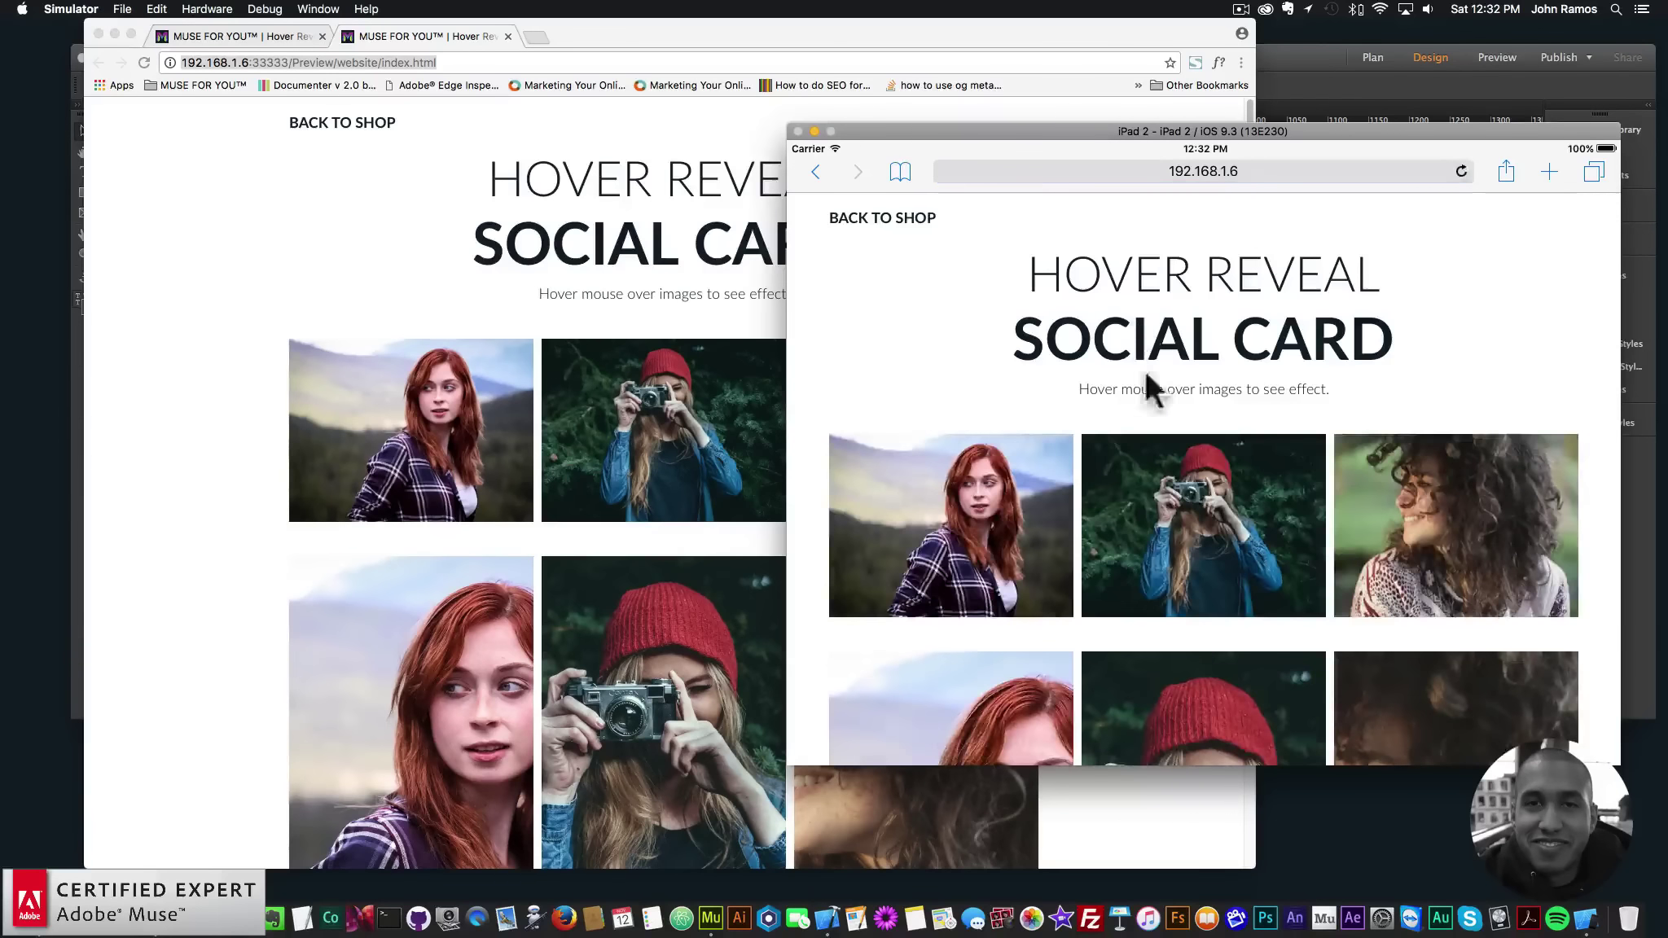
Test the social overlay on the third tall portrait card of the iPad 2 preview and return to the page top.
scroll(1507, 431, down, 10)
click(1572, 562)
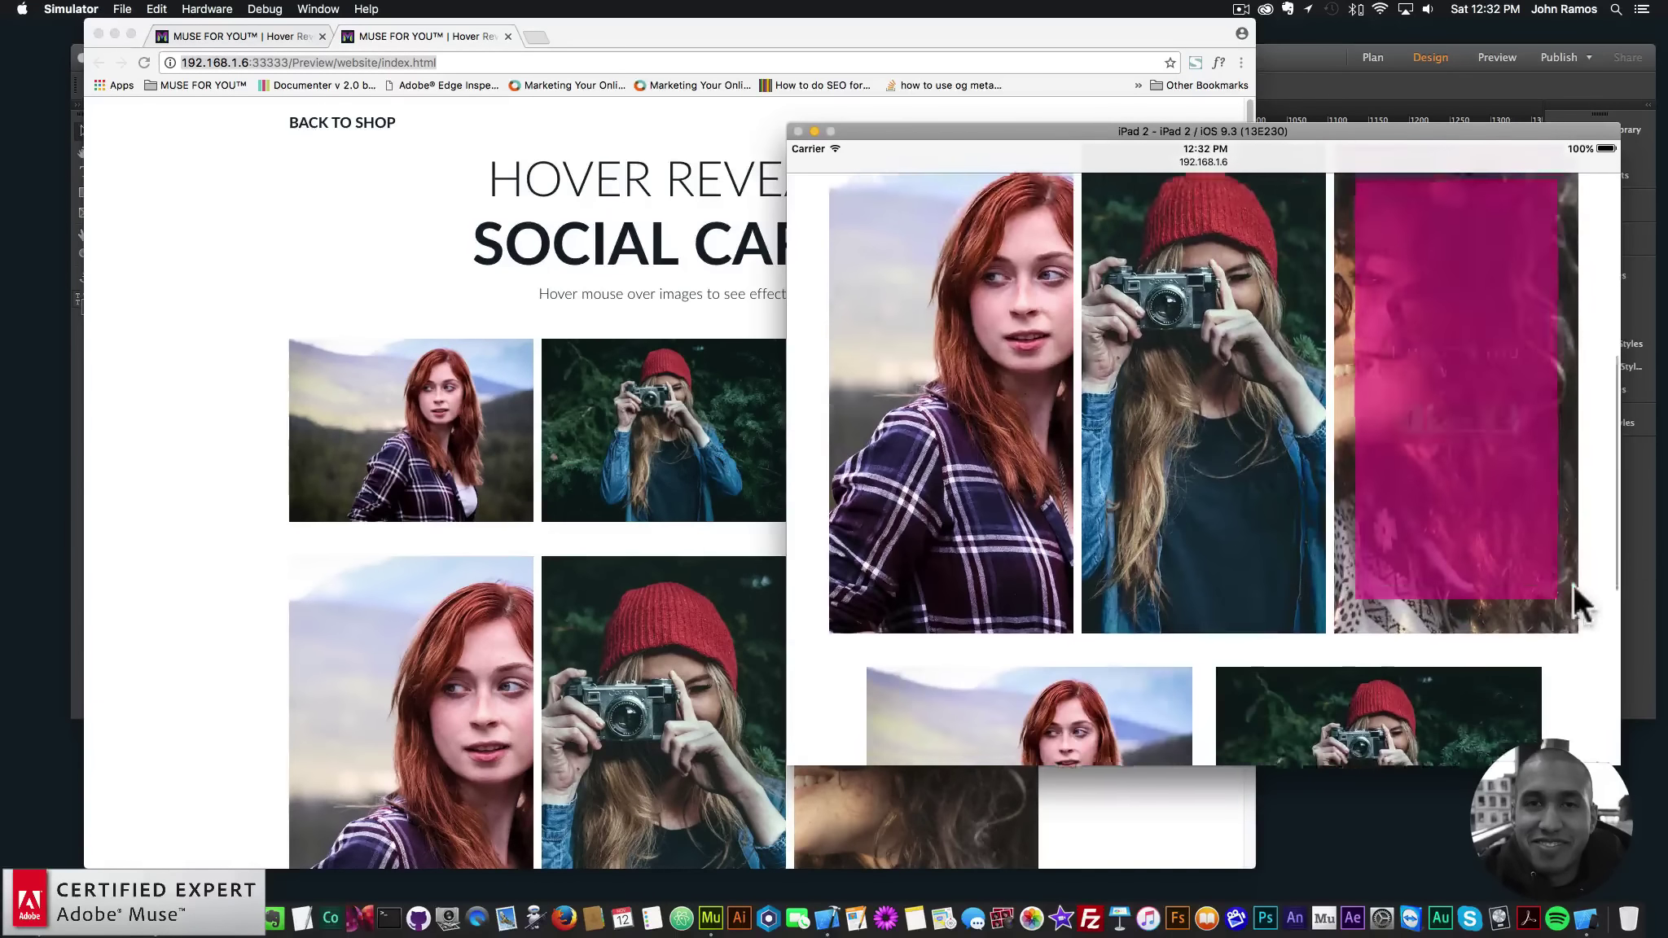
scroll(1593, 586, down, 5)
scroll(1568, 391, up, 10)
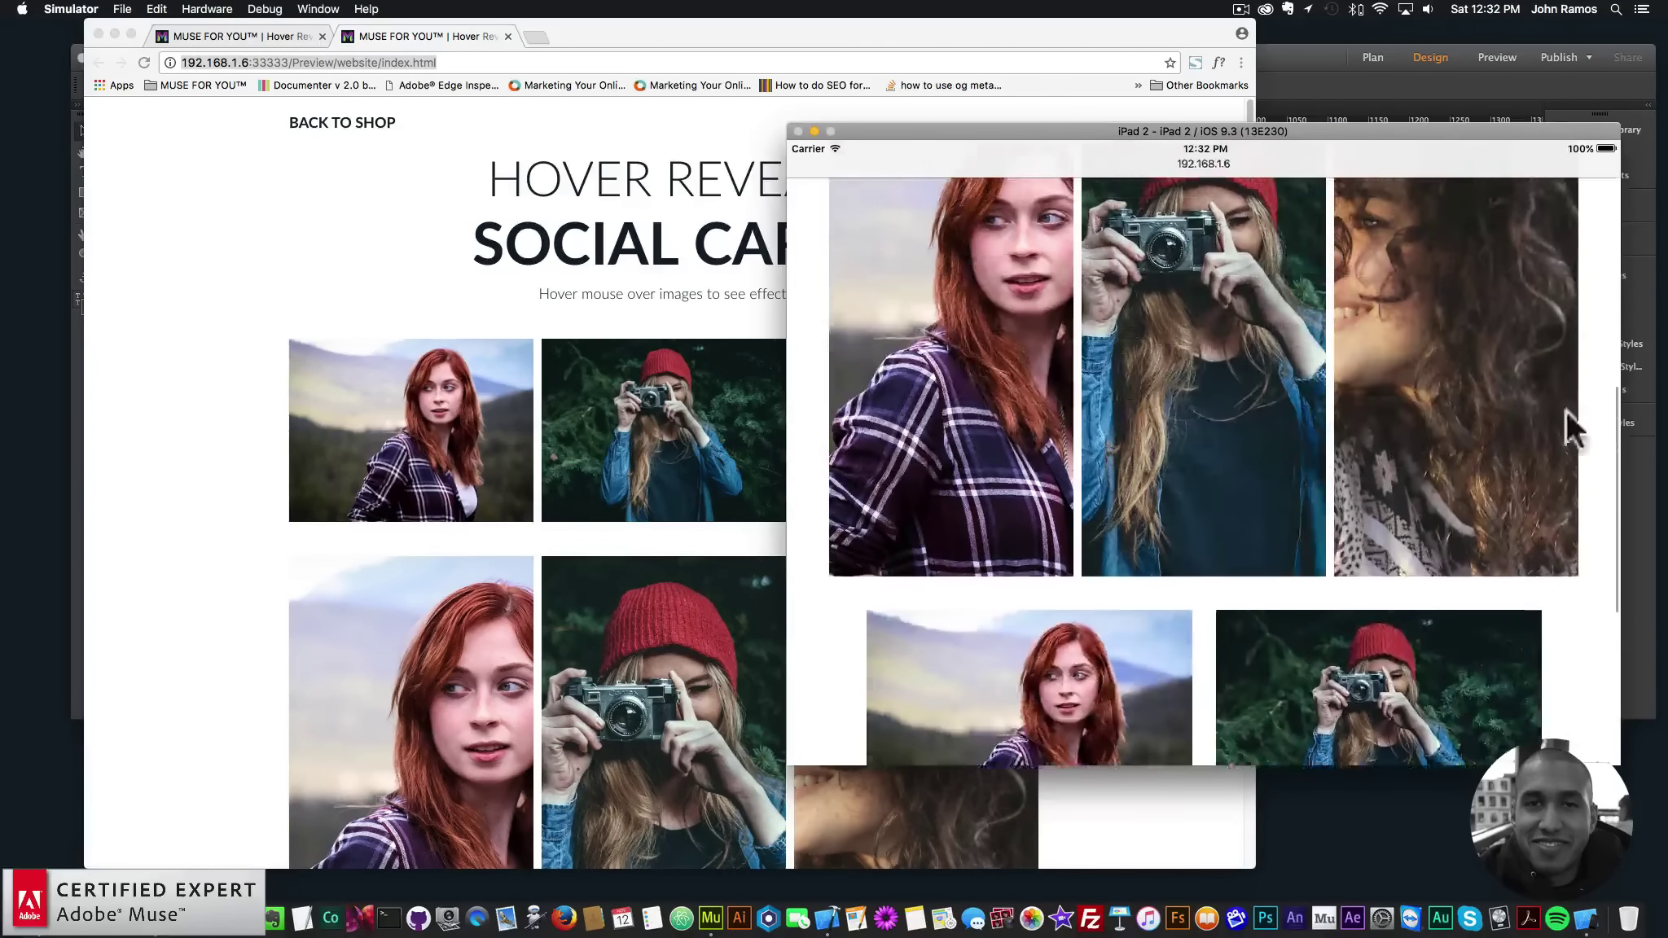
drag(1519, 253, 1482, 407)
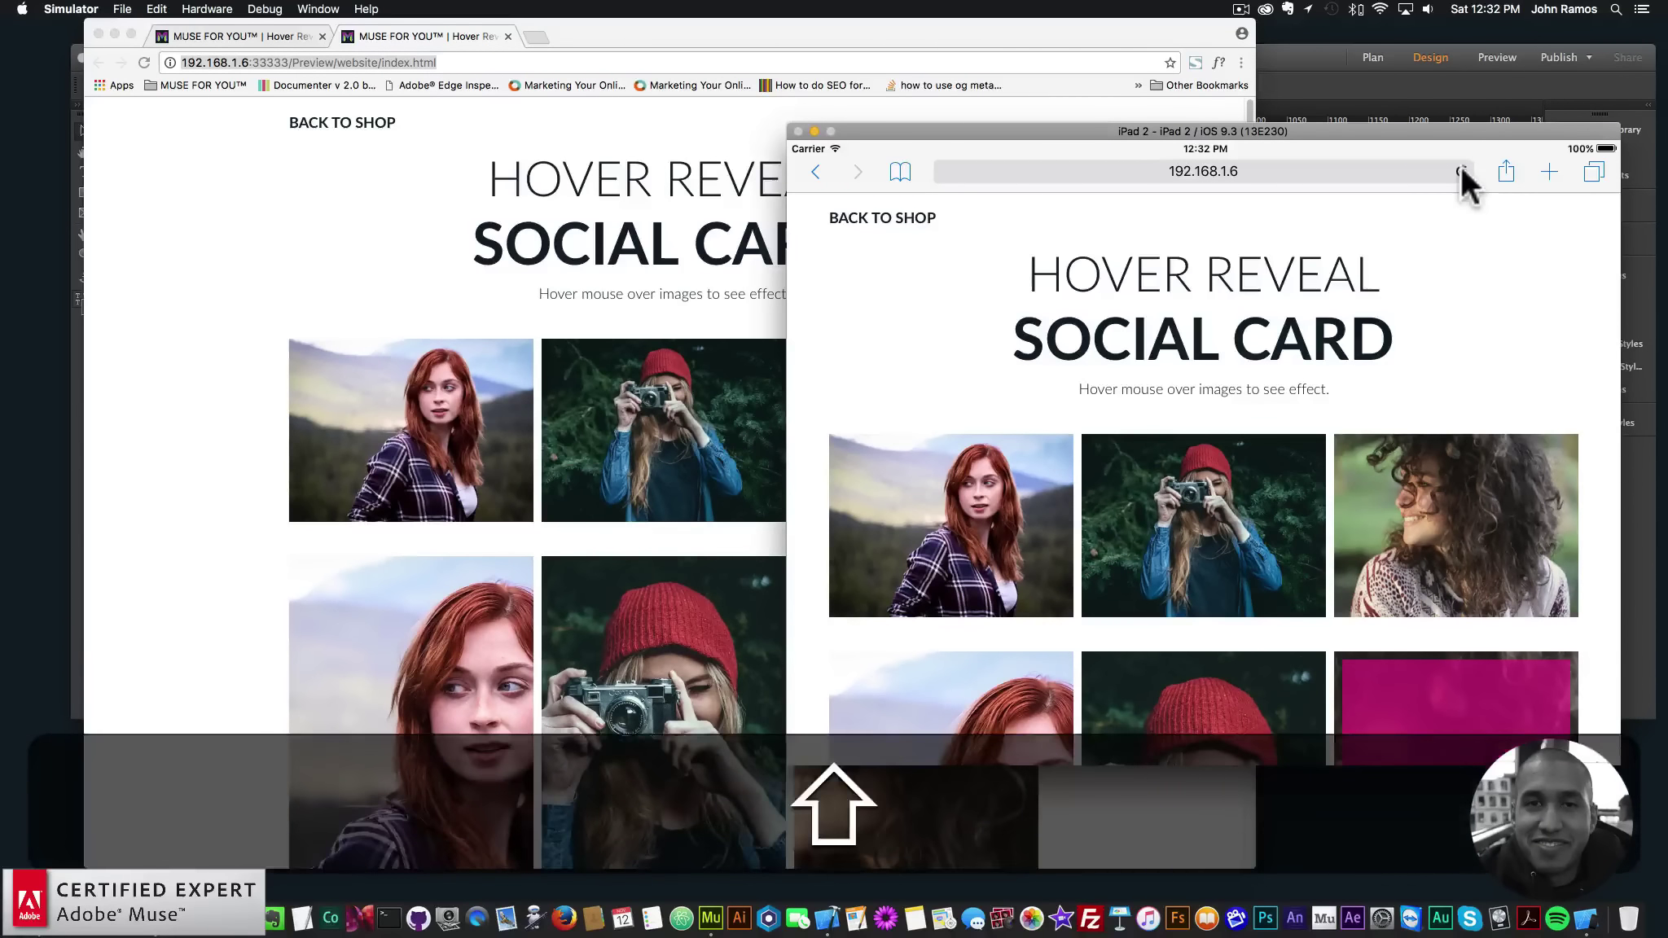
click(1460, 170)
In Adobe Muse, set the Background Hover Color of the first top-row social card to teal 00A99D.
click(1331, 86)
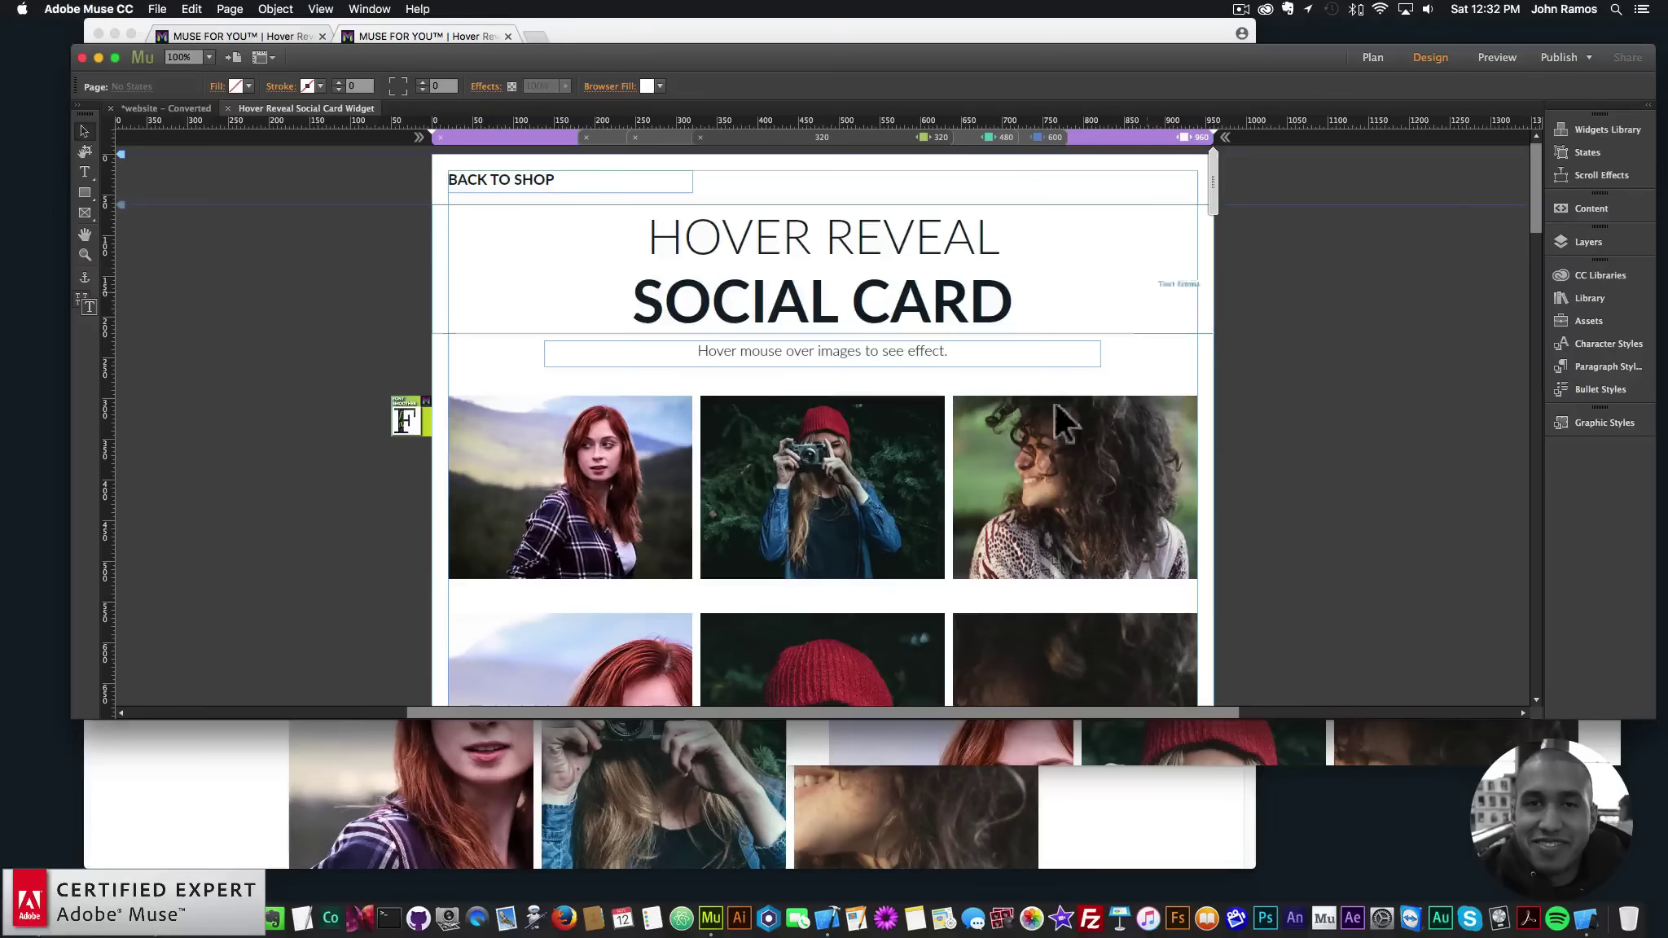
click(681, 405)
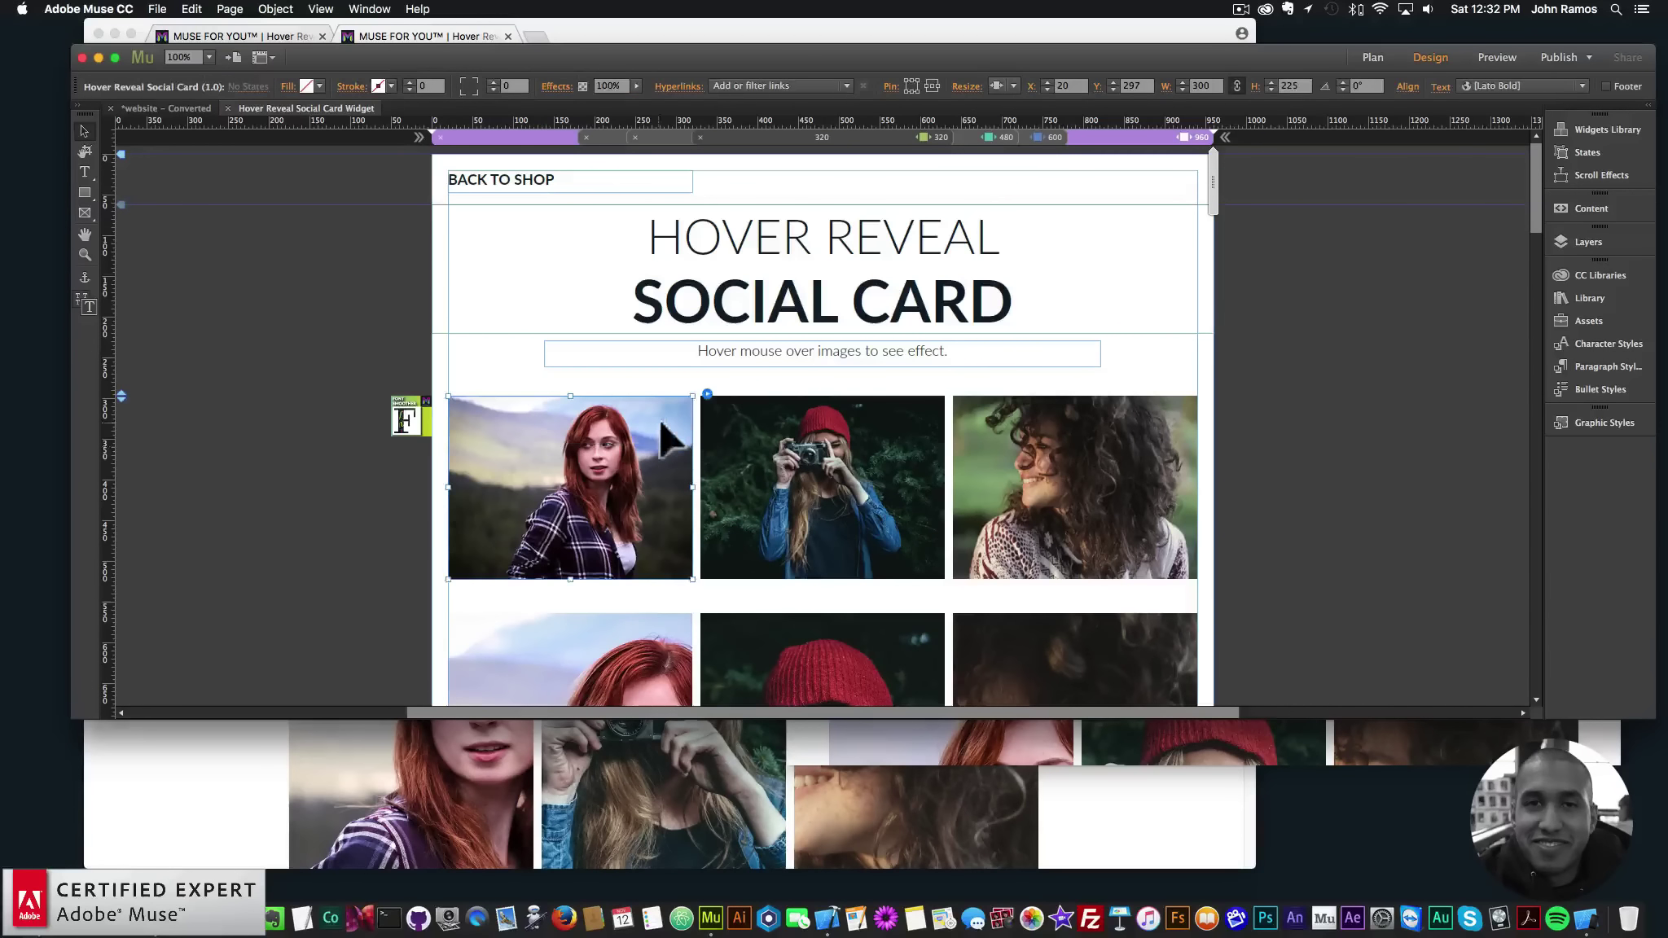
click(707, 394)
click(755, 538)
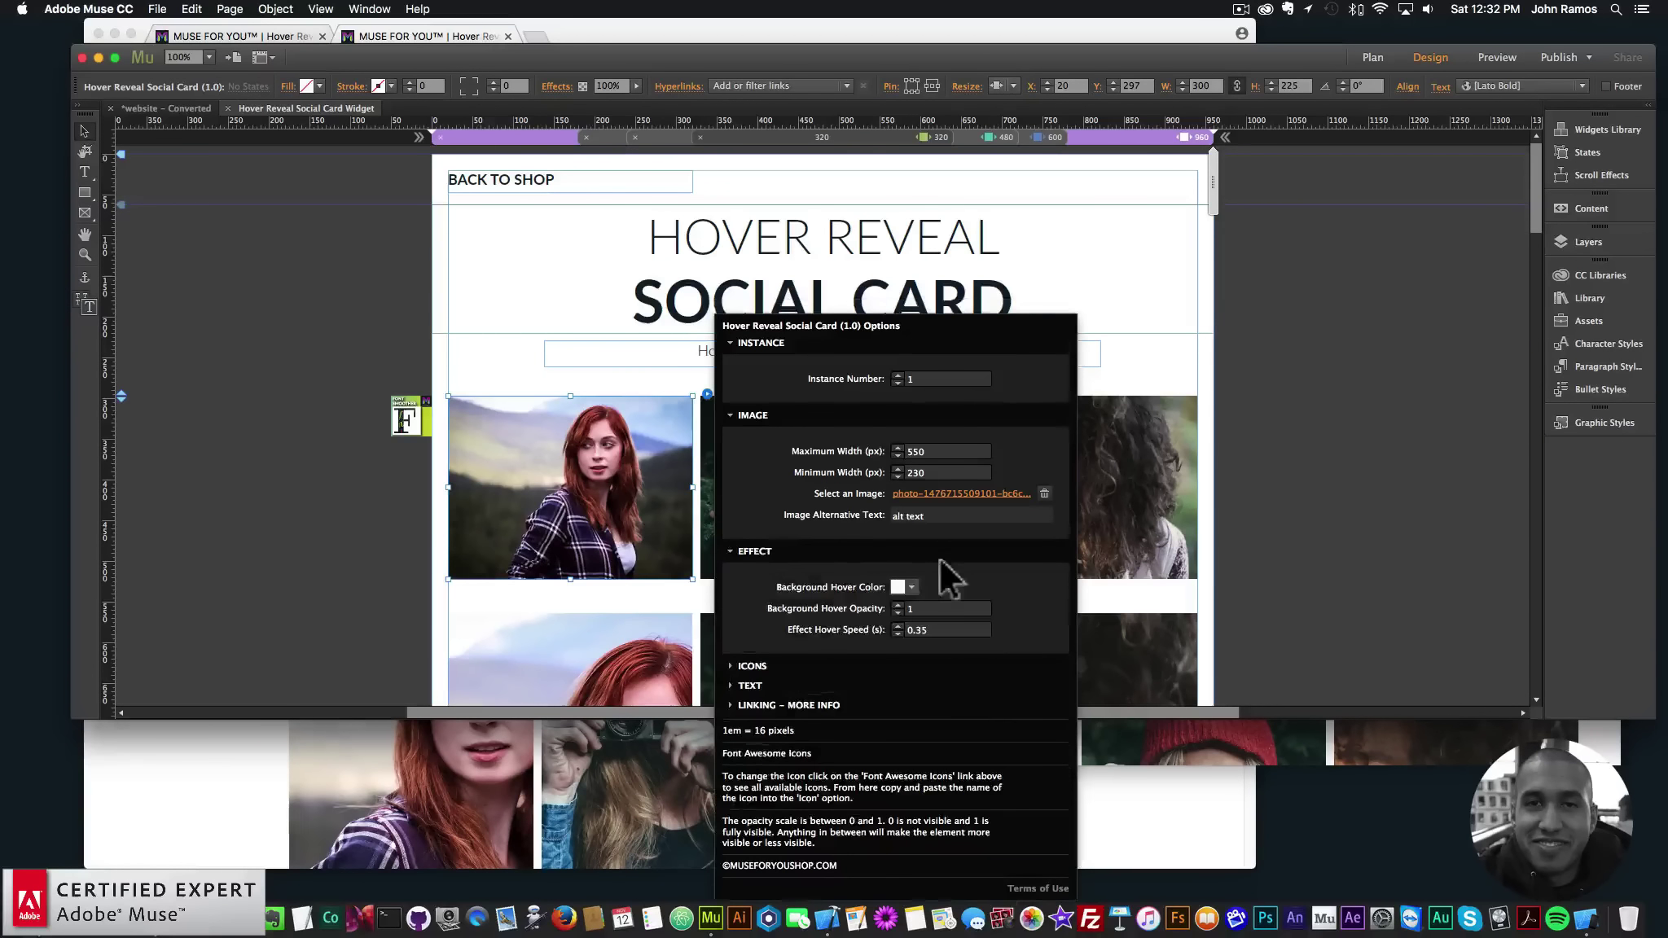
click(912, 586)
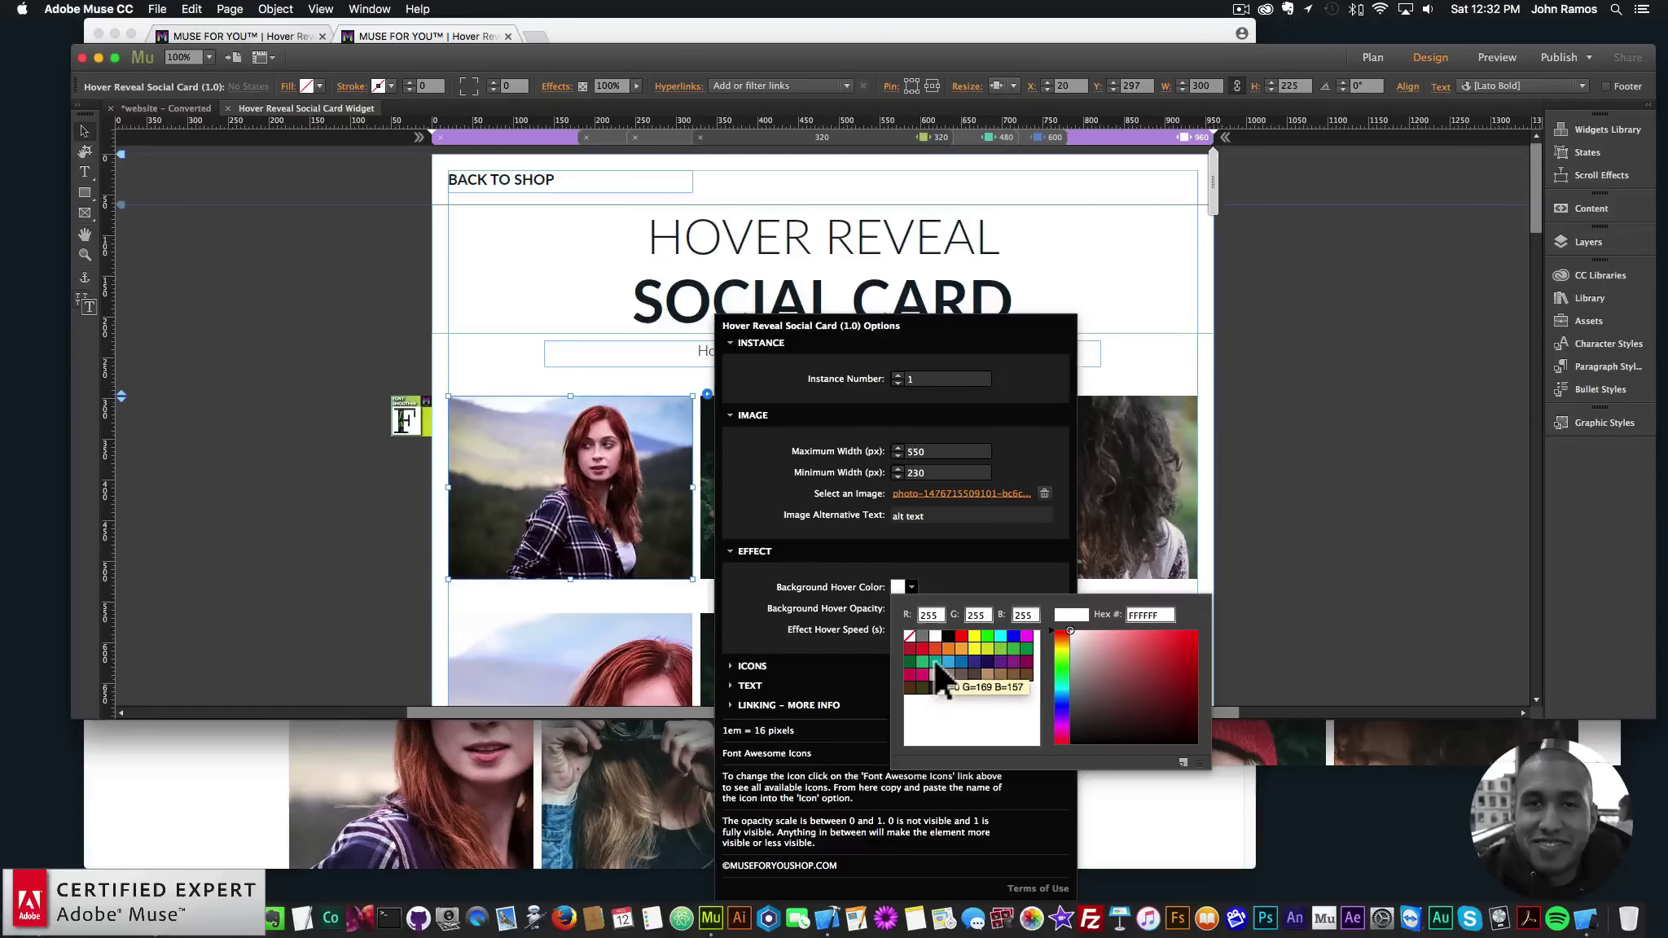
click(934, 661)
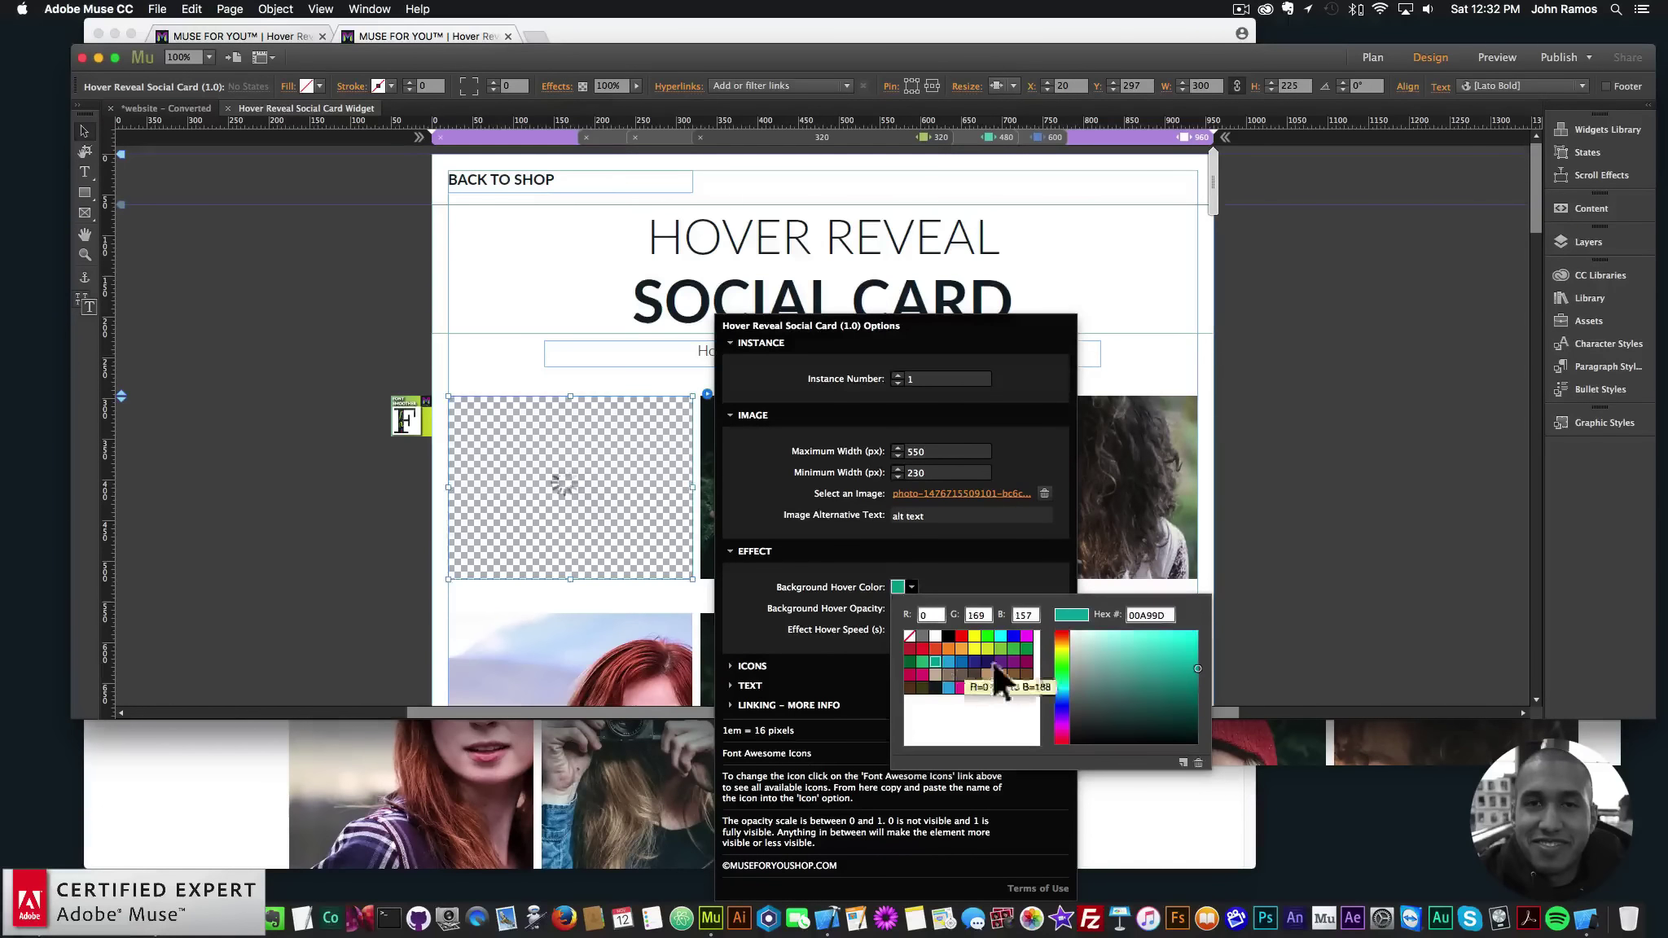
click(1313, 470)
Preview the edited page in the browser again and check the first card's social overlay.
click(157, 9)
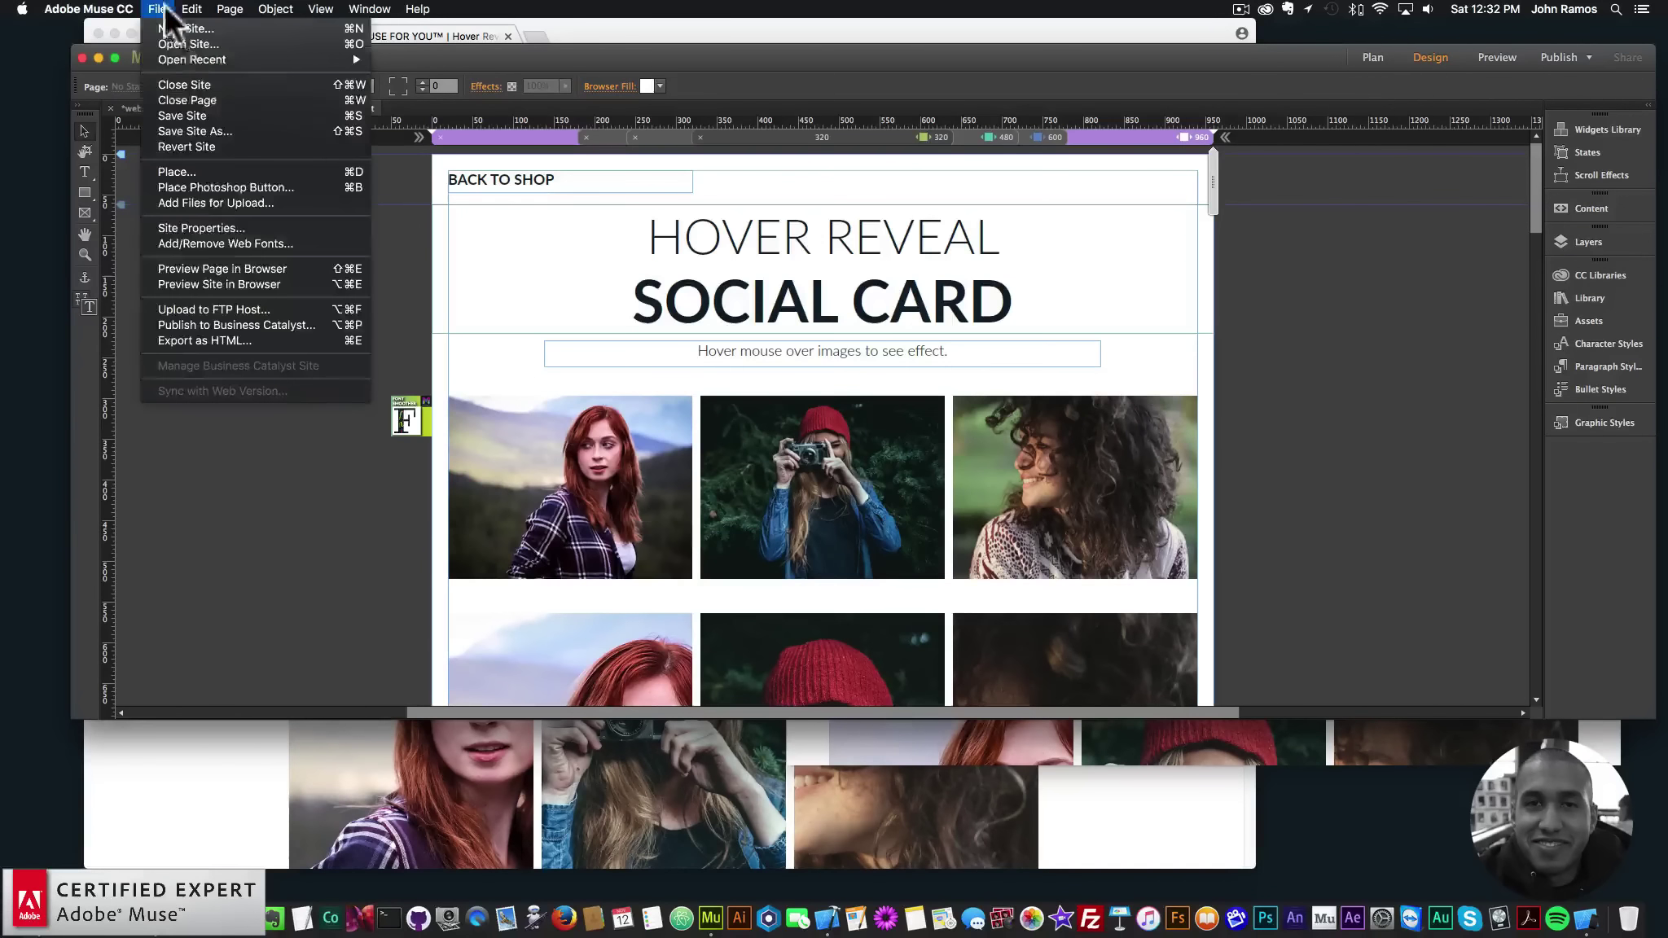
click(217, 269)
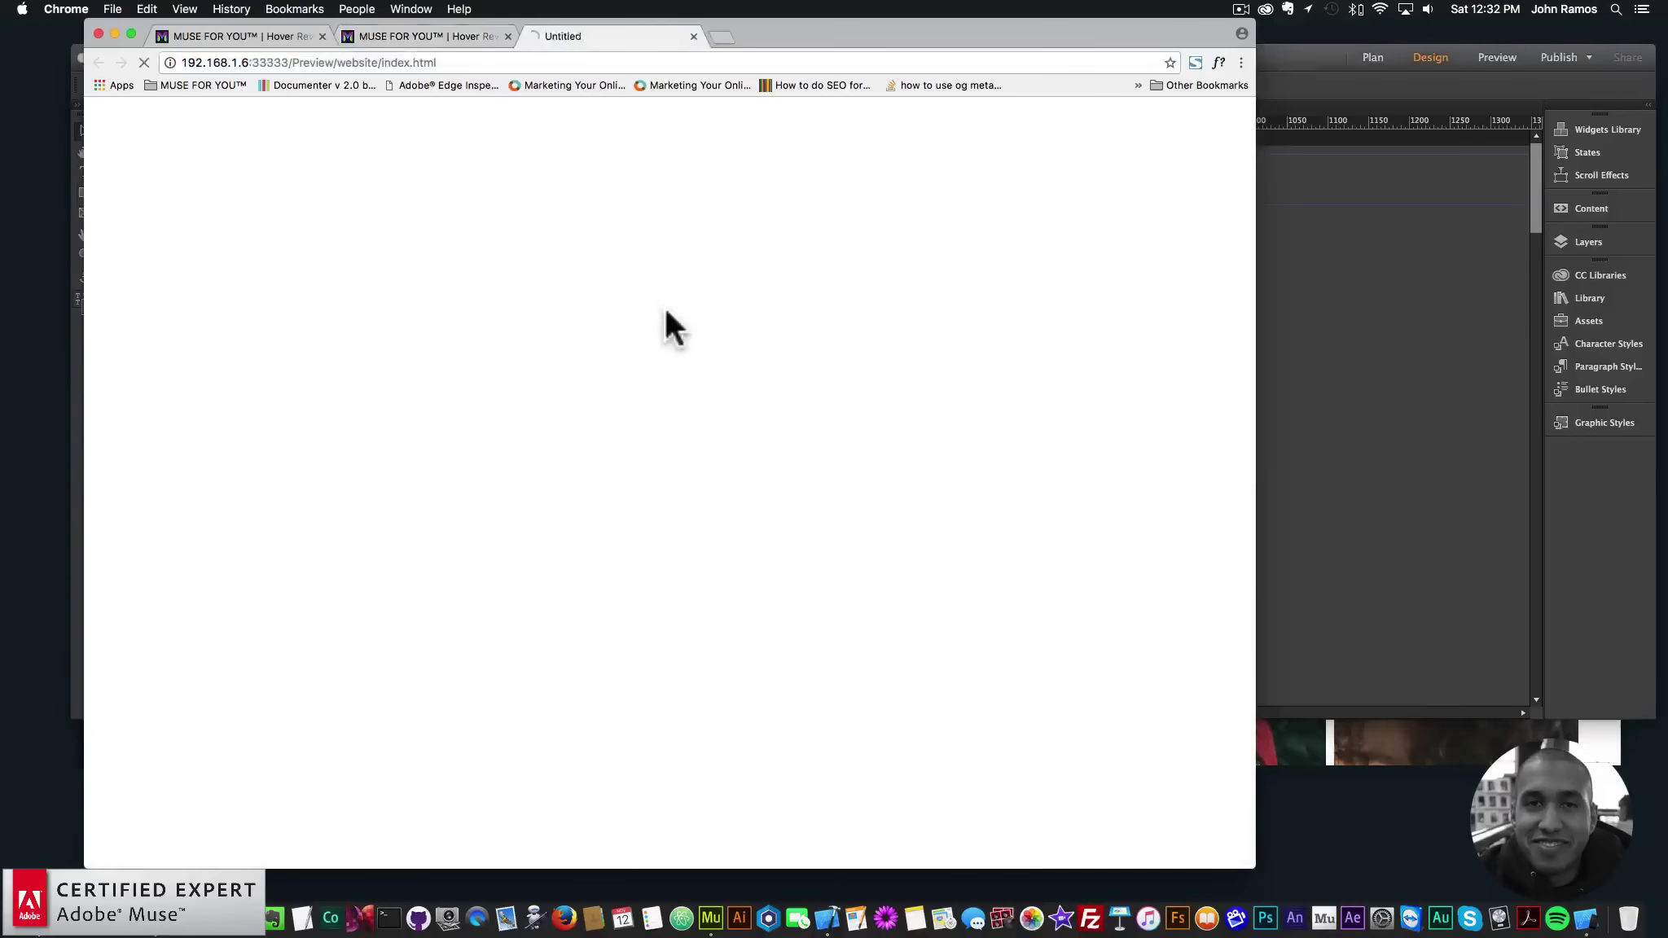
mouse_move(436, 411)
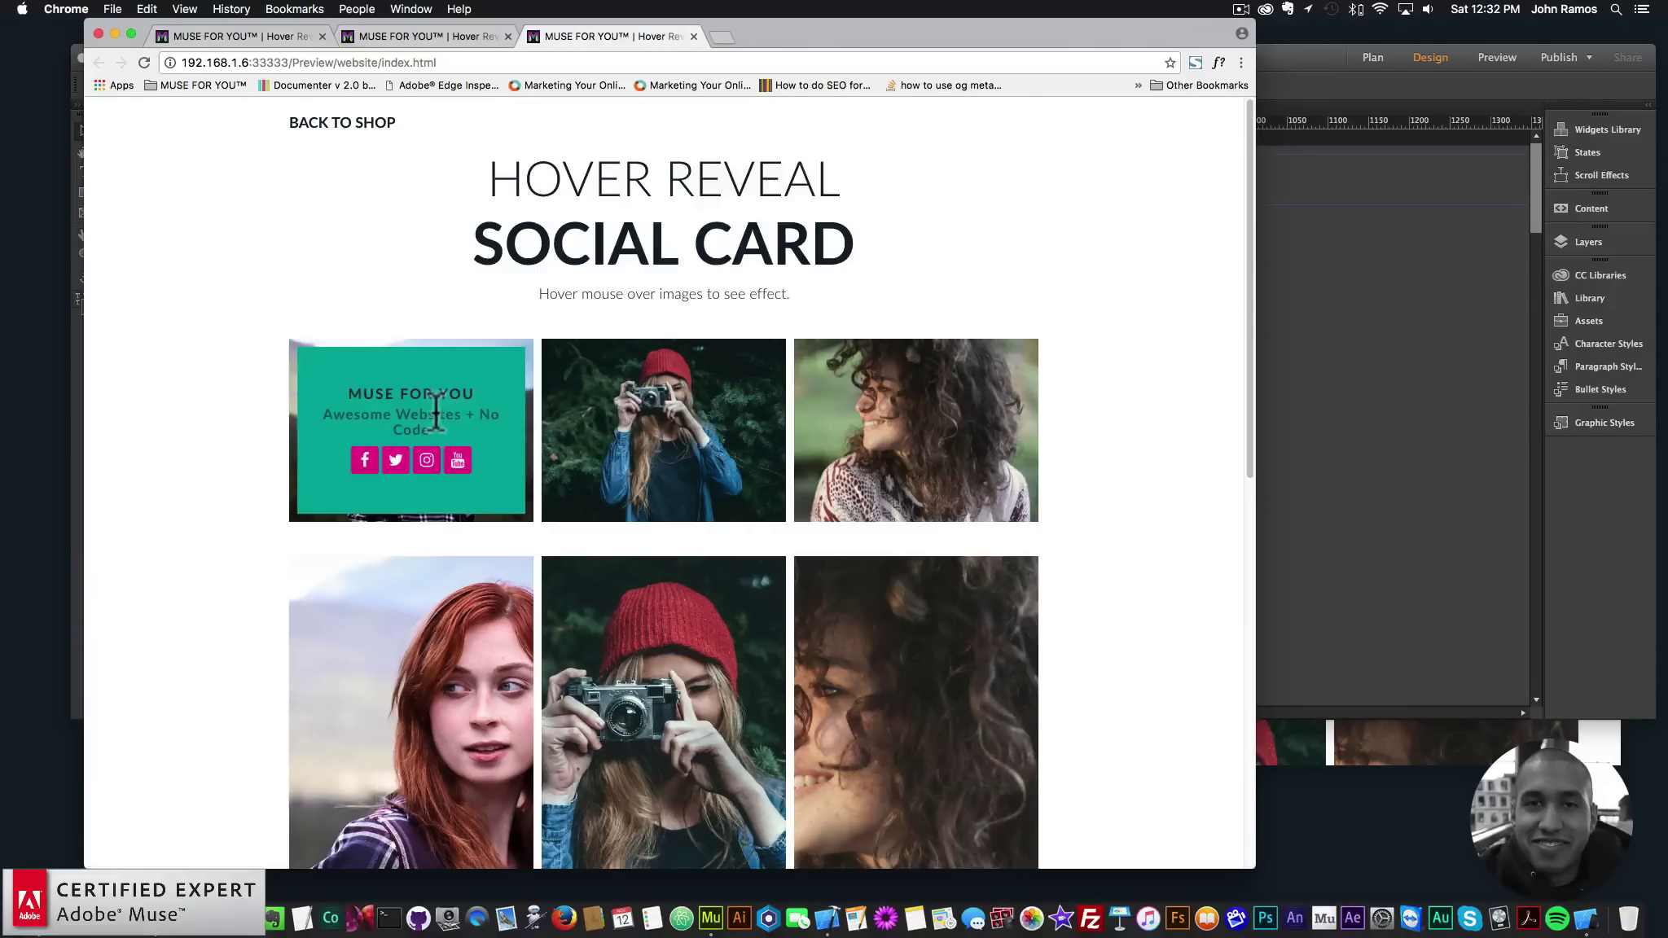
Reload the preview on the simulated iPad 2, reveal the first card's overlay and look through the page.
click(1491, 749)
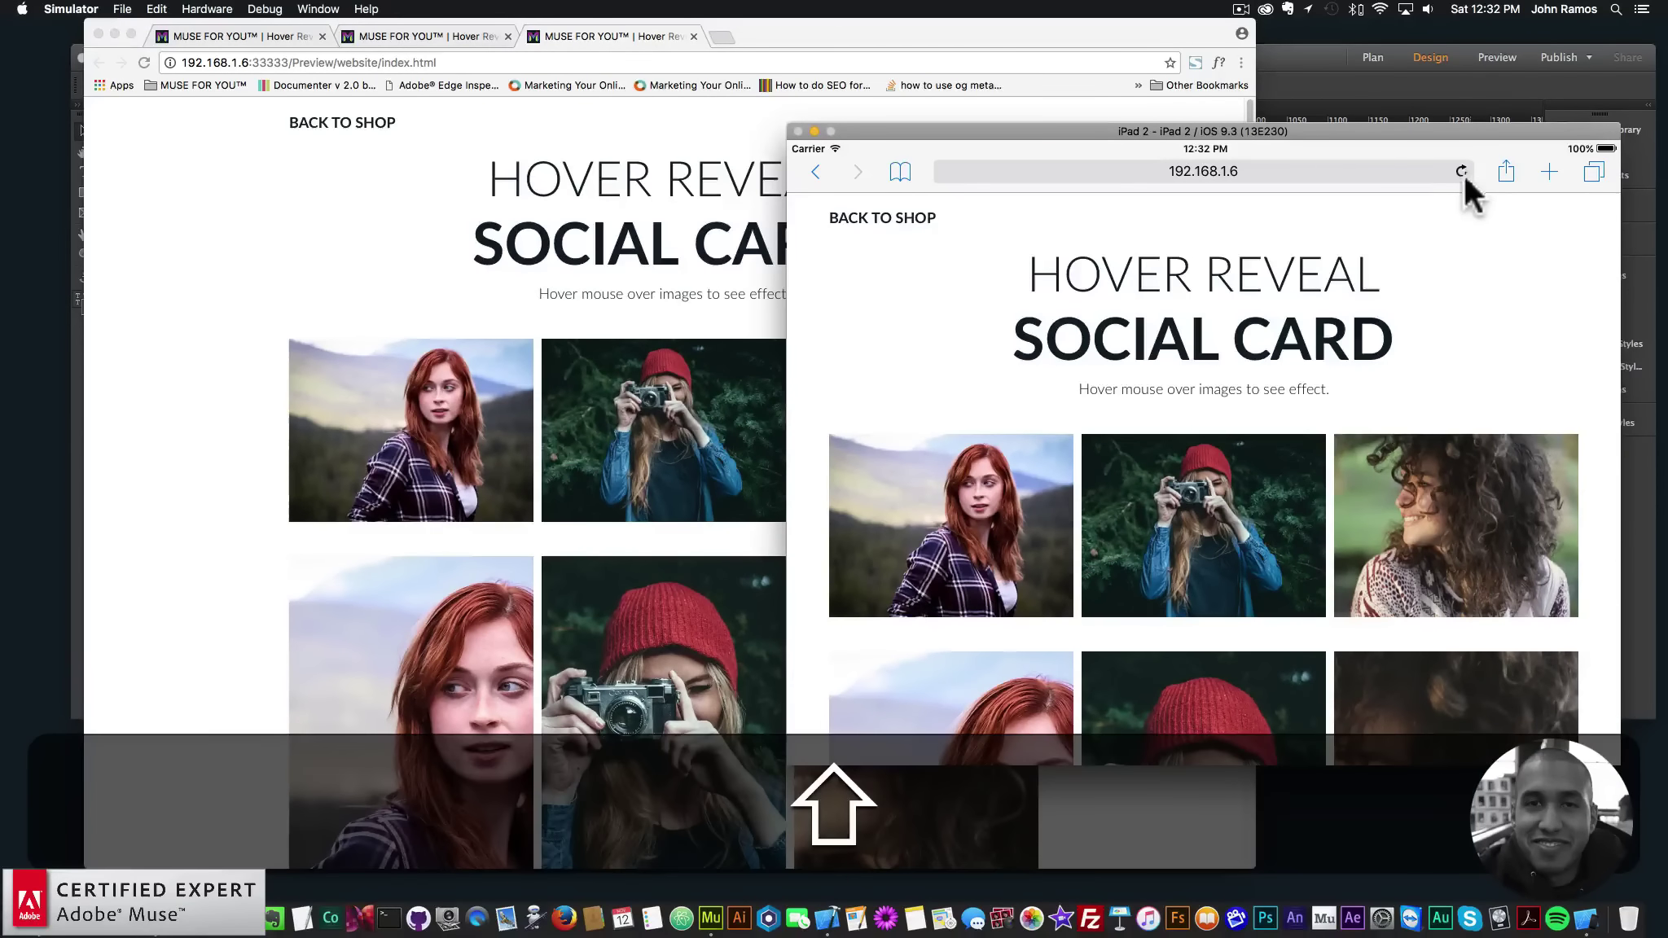
click(1461, 172)
click(980, 470)
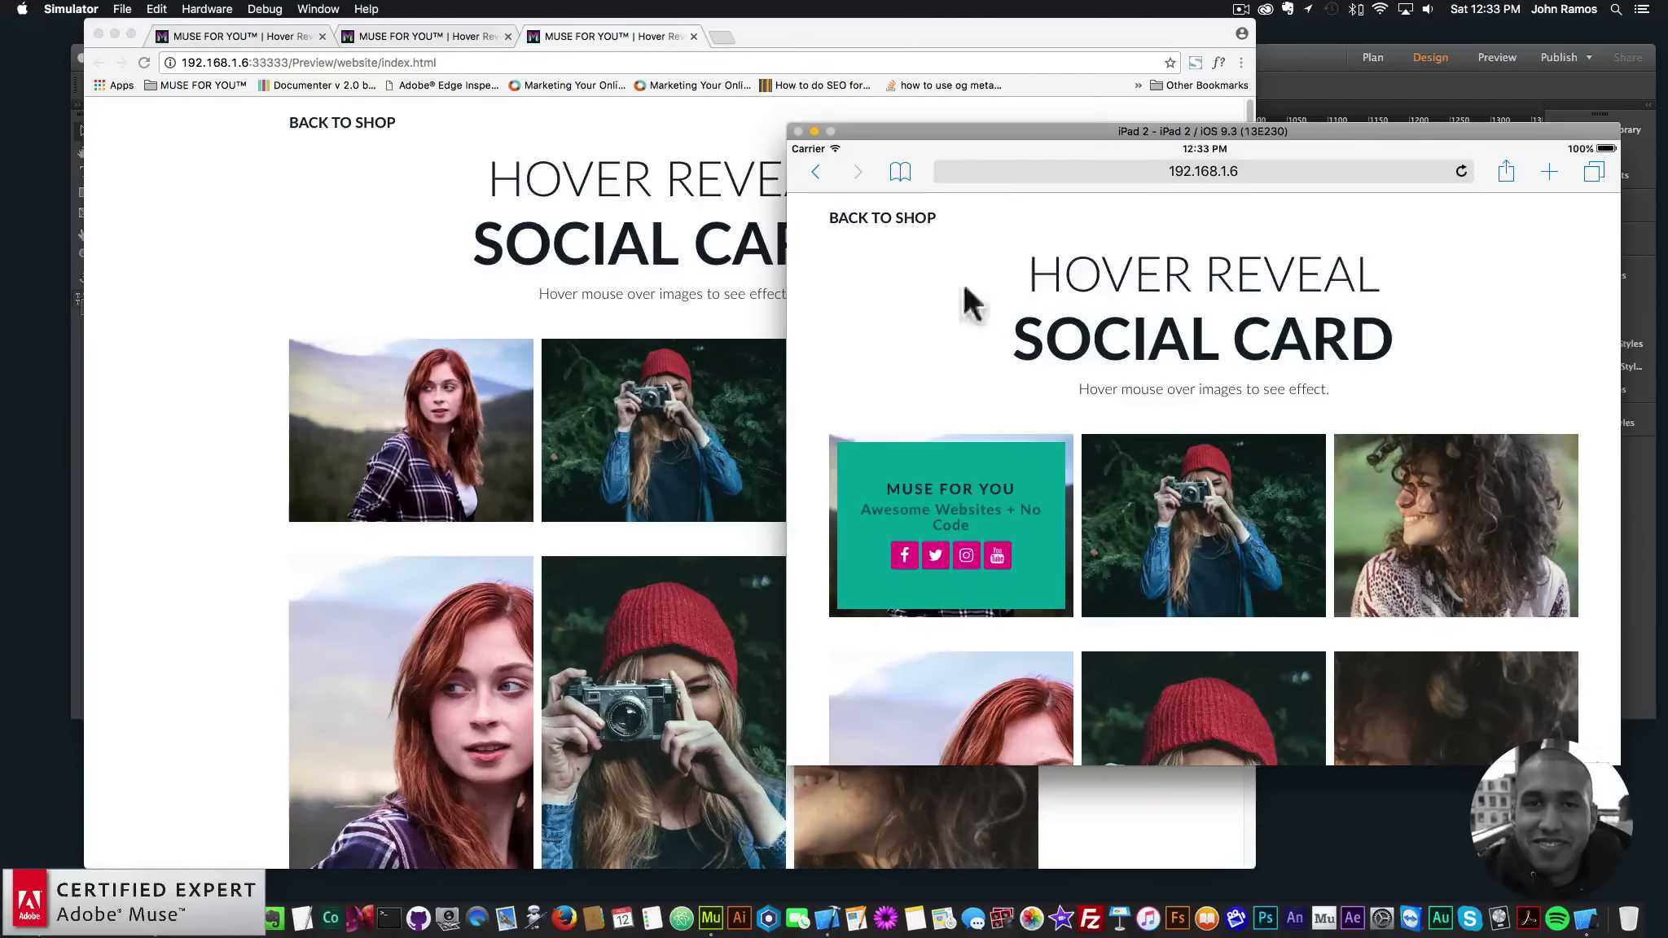
drag(1373, 341, 1545, 141)
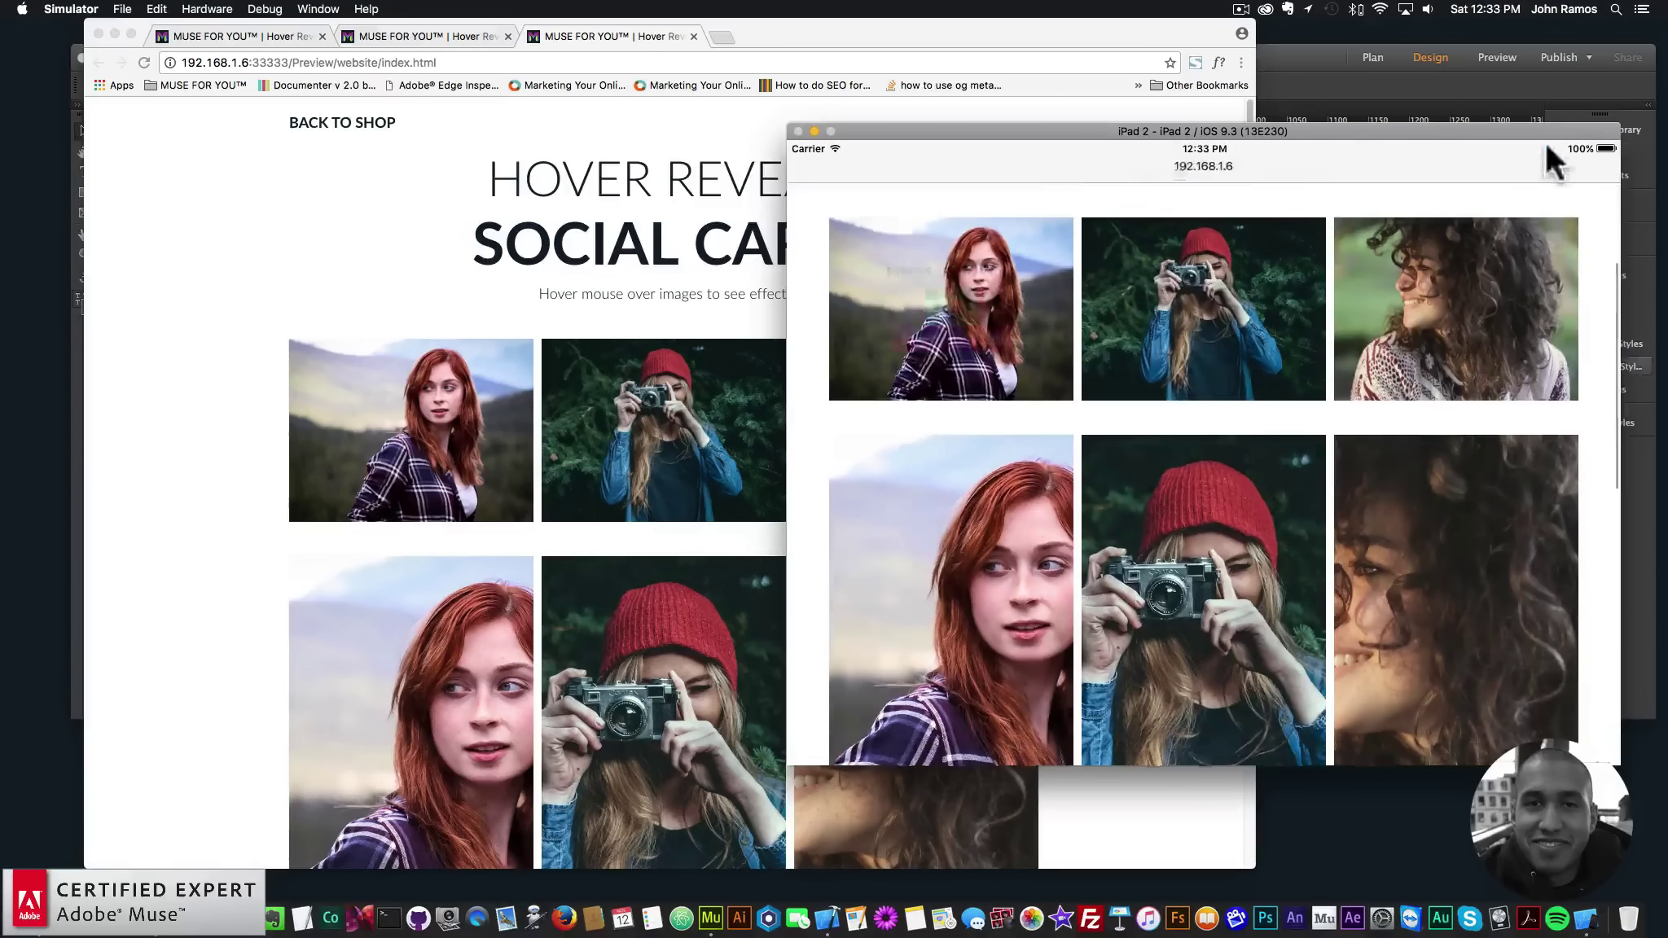
drag(1603, 529, 1576, 246)
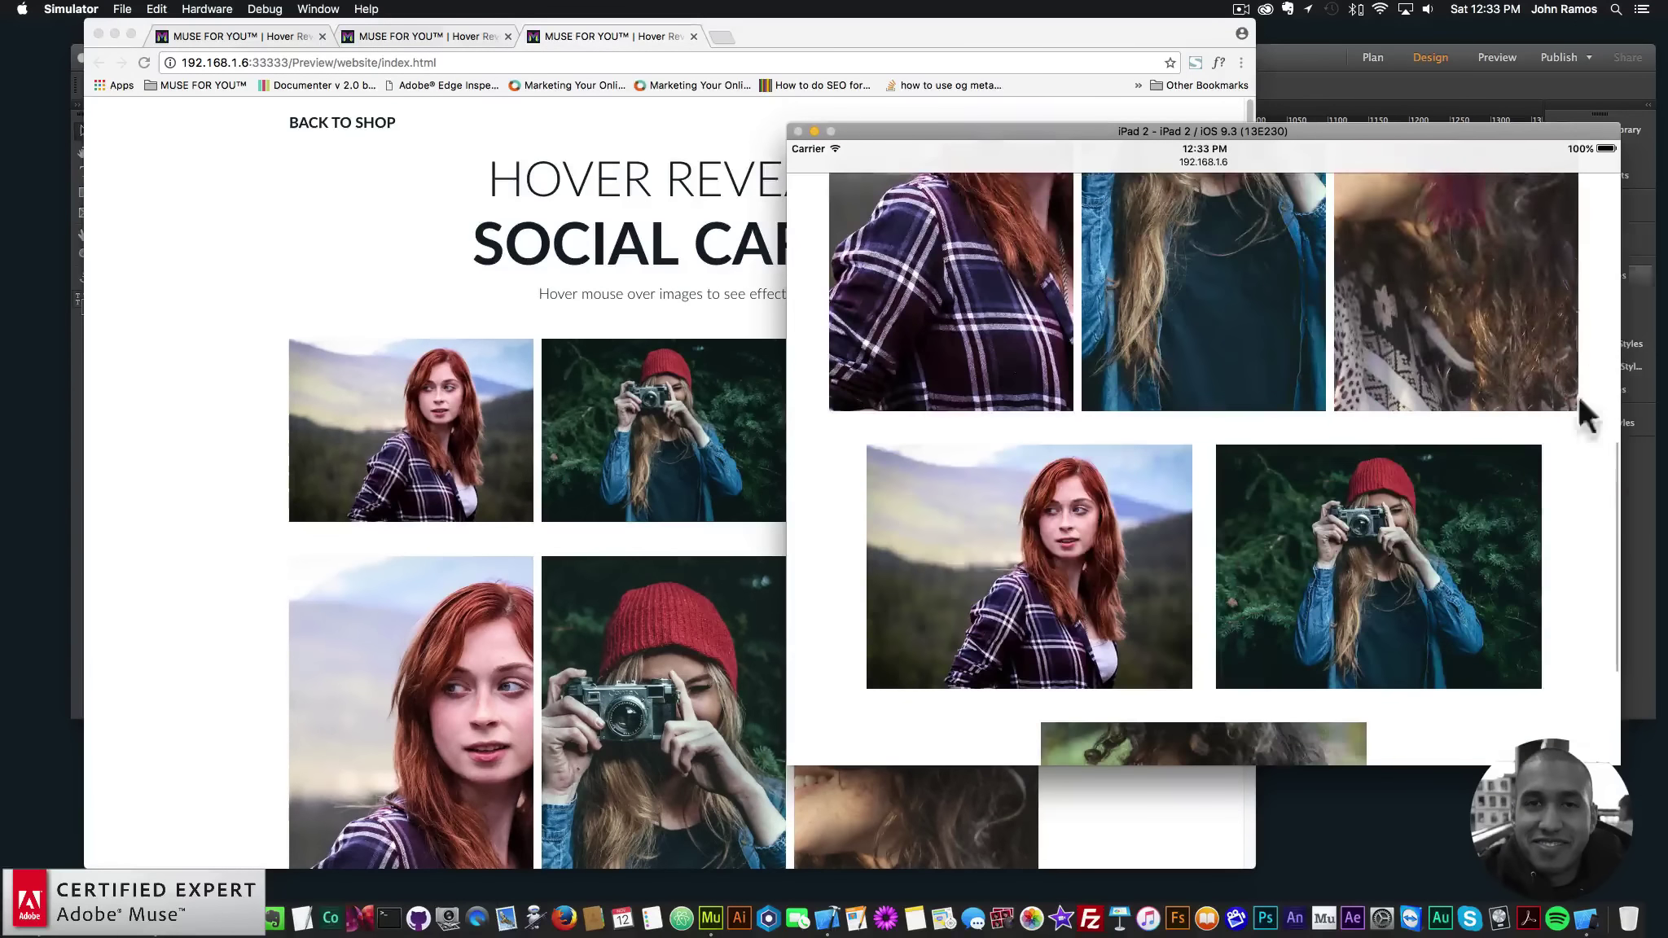
scroll(1575, 436, up, 15)
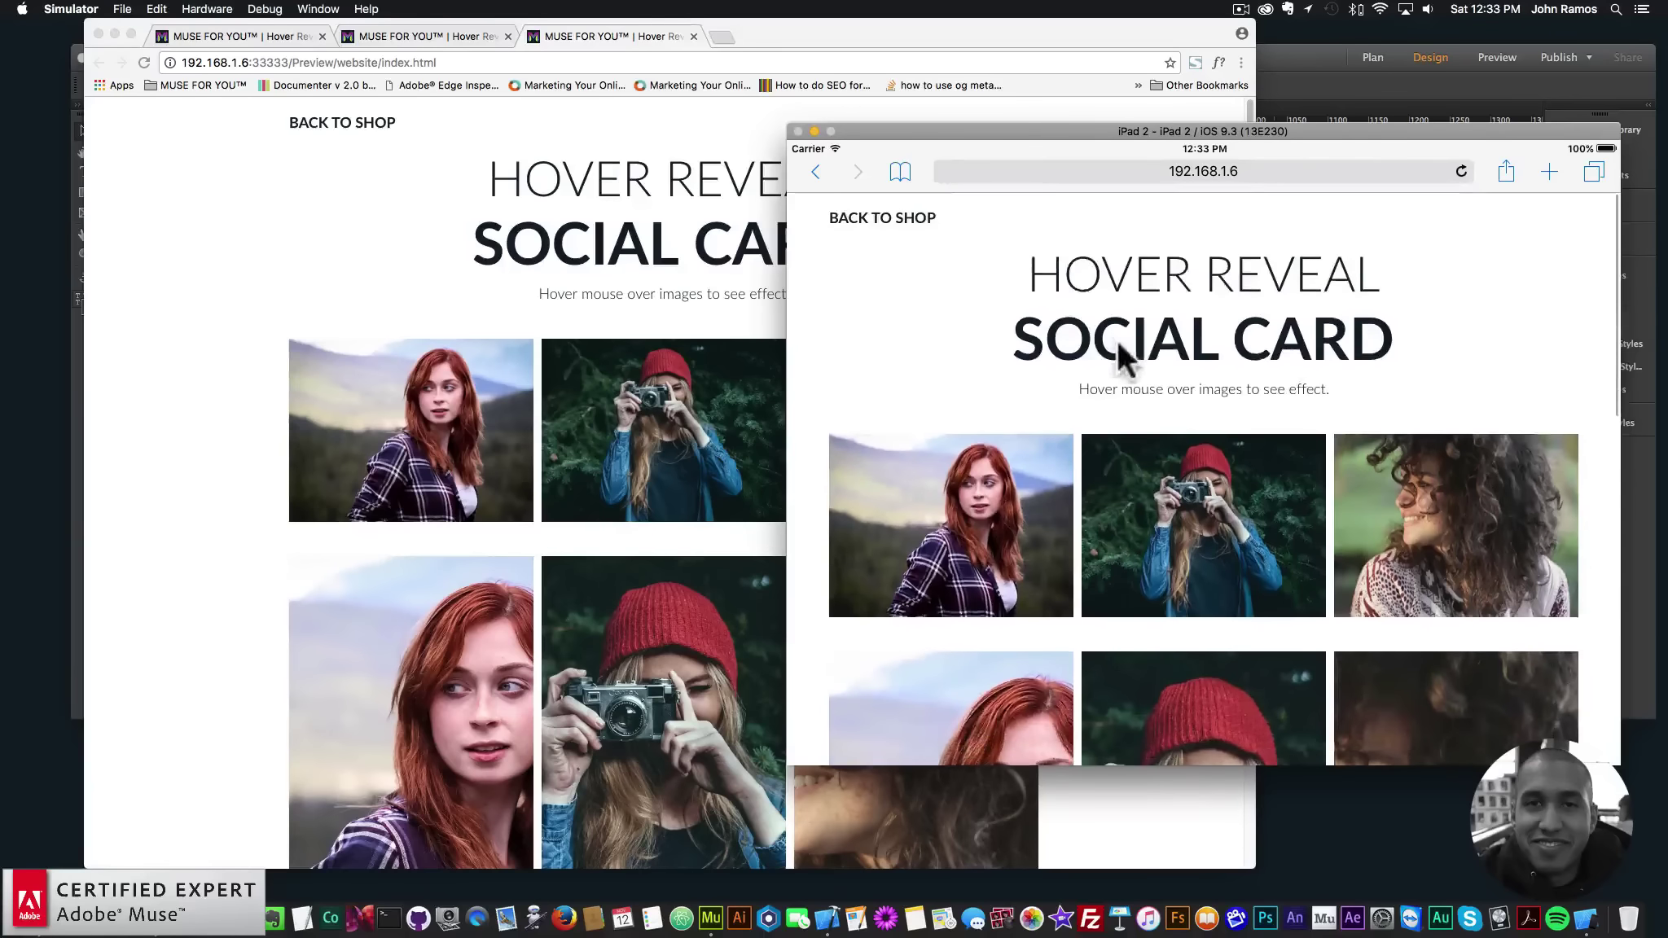
mouse_move(919, 131)
mouse_down()
mouse_move(878, 134)
mouse_move(1009, 132)
mouse_move(894, 115)
mouse_up()
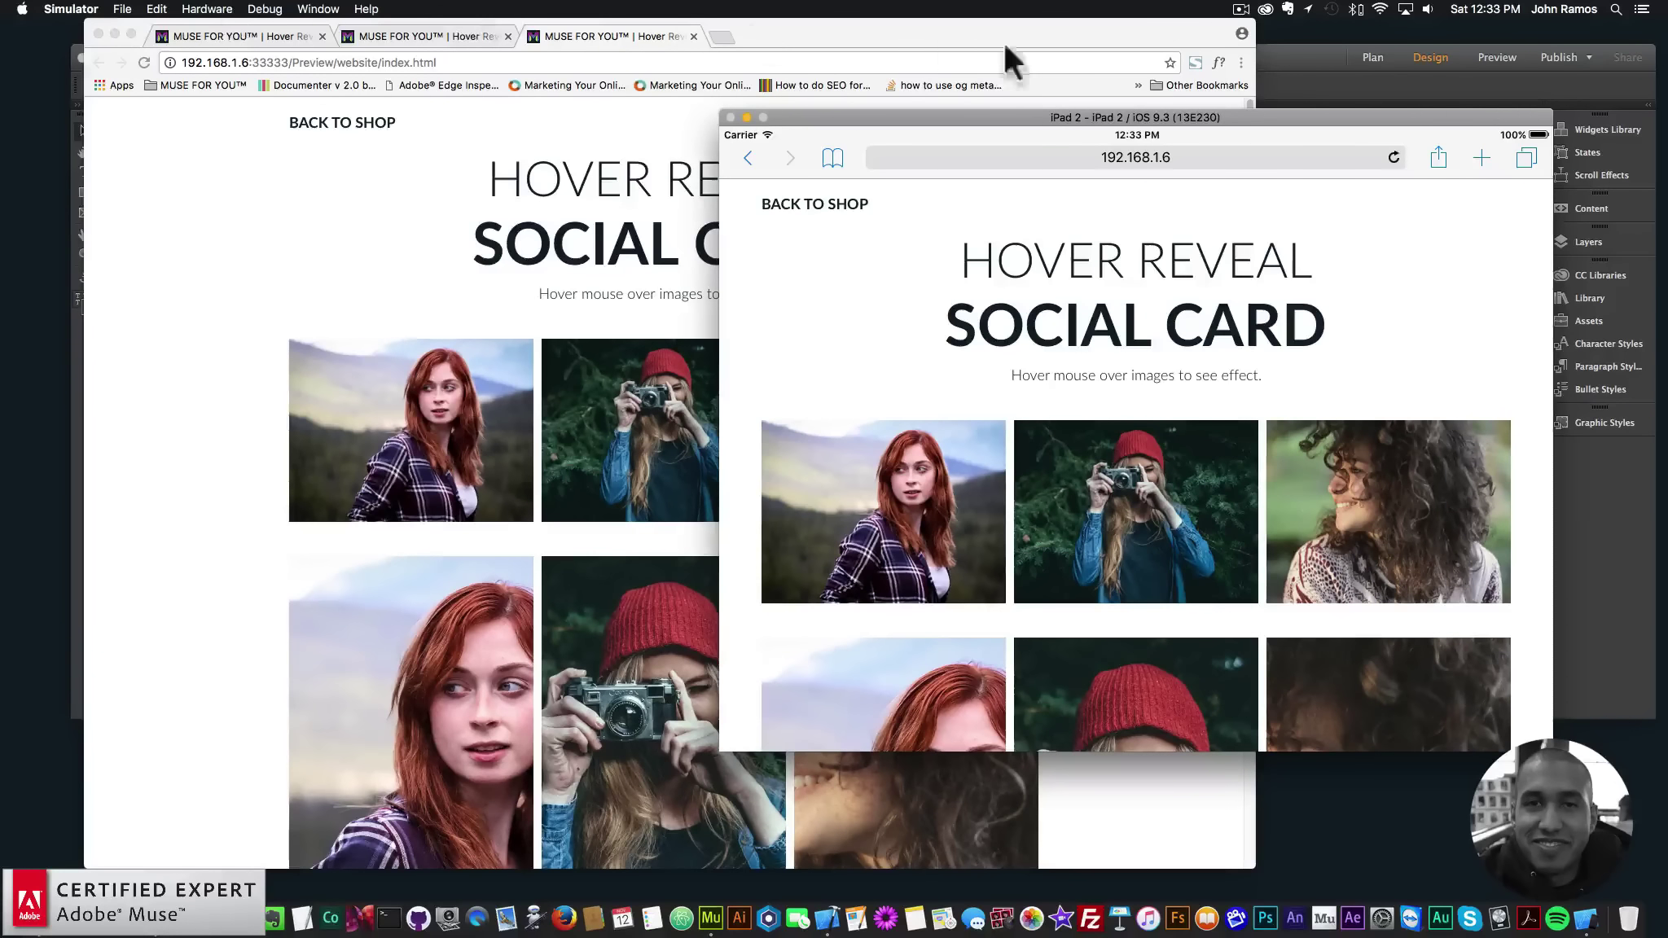
click(205, 9)
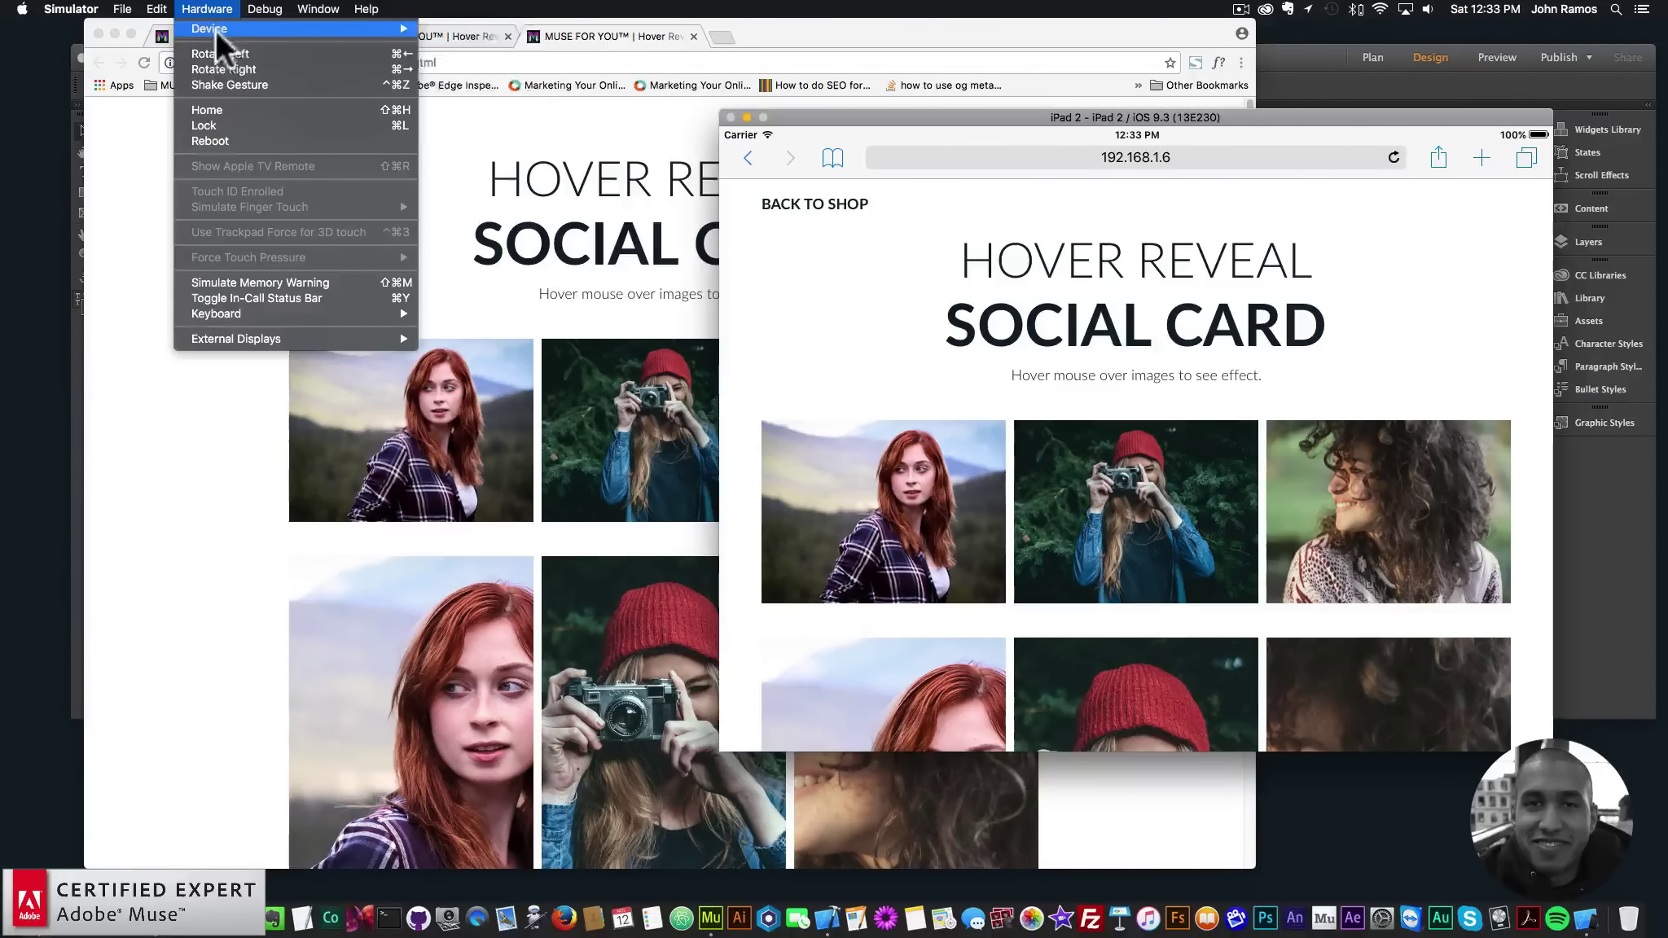
mouse_move(230, 26)
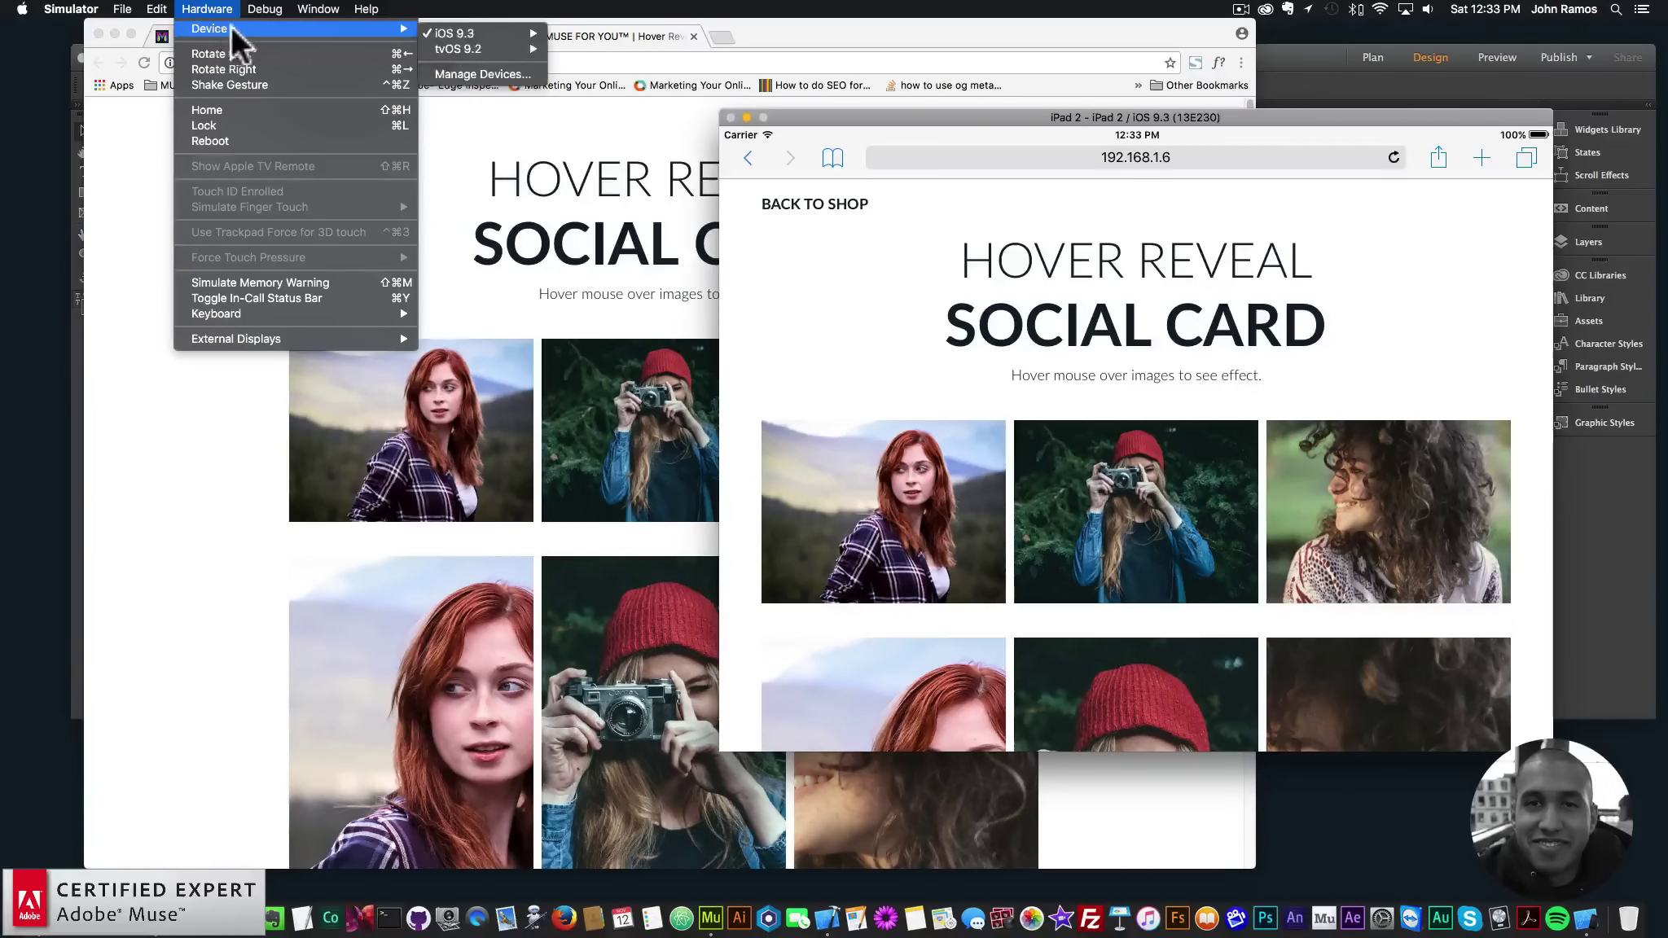
mouse_move(538, 33)
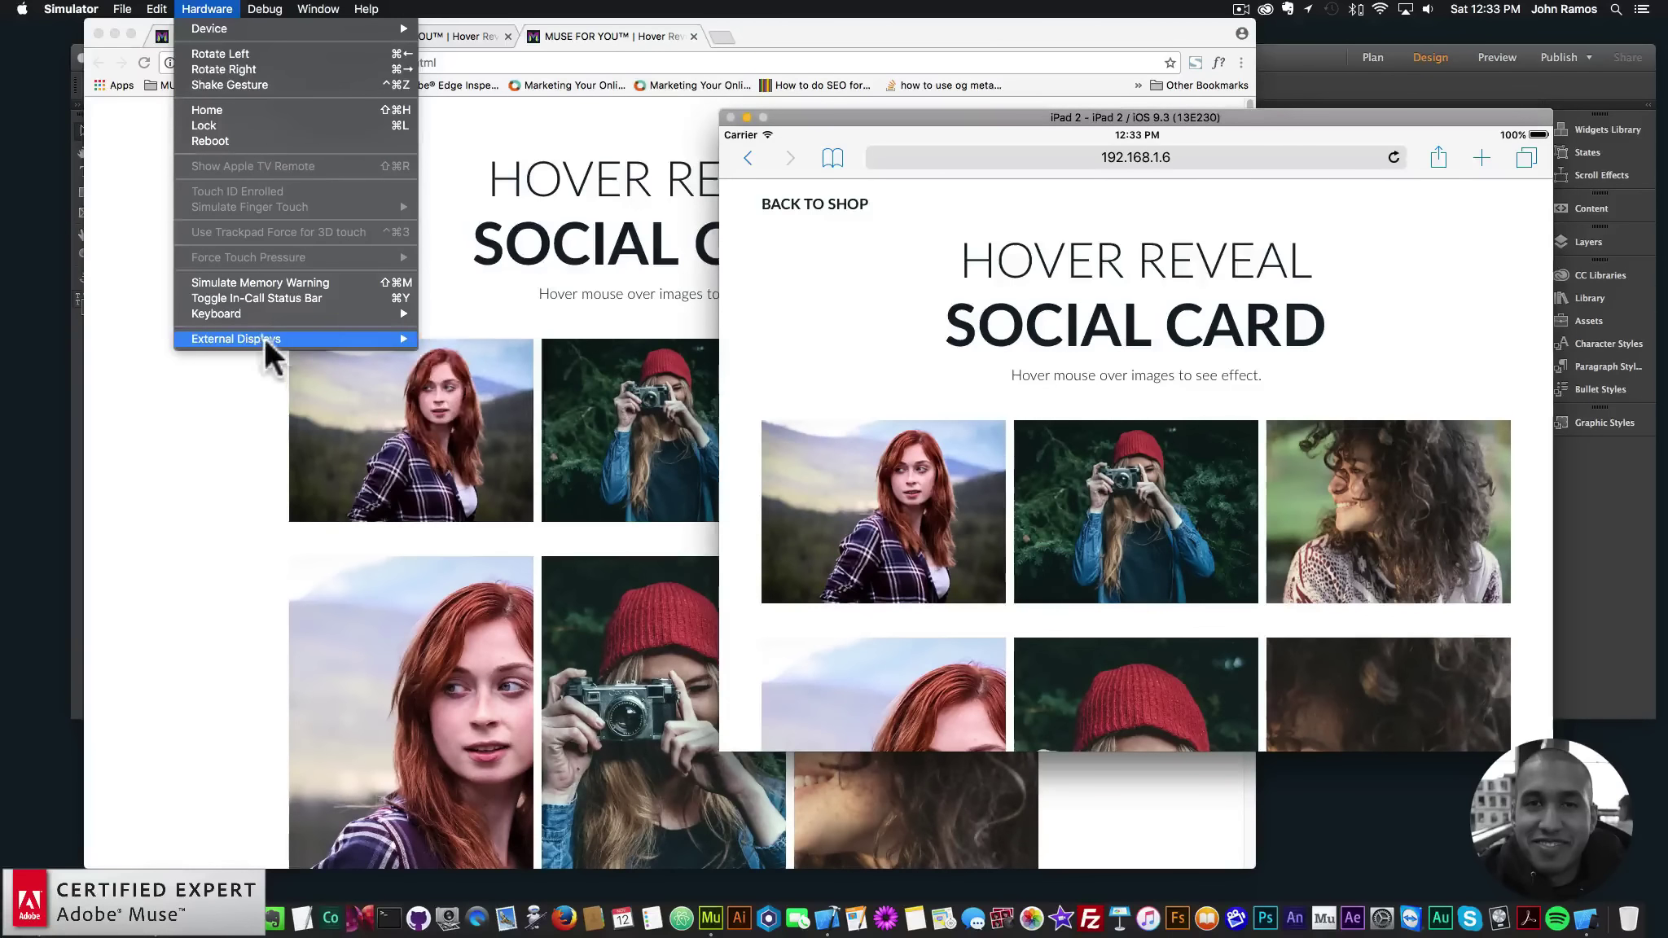
click(932, 112)
drag(932, 113, 920, 85)
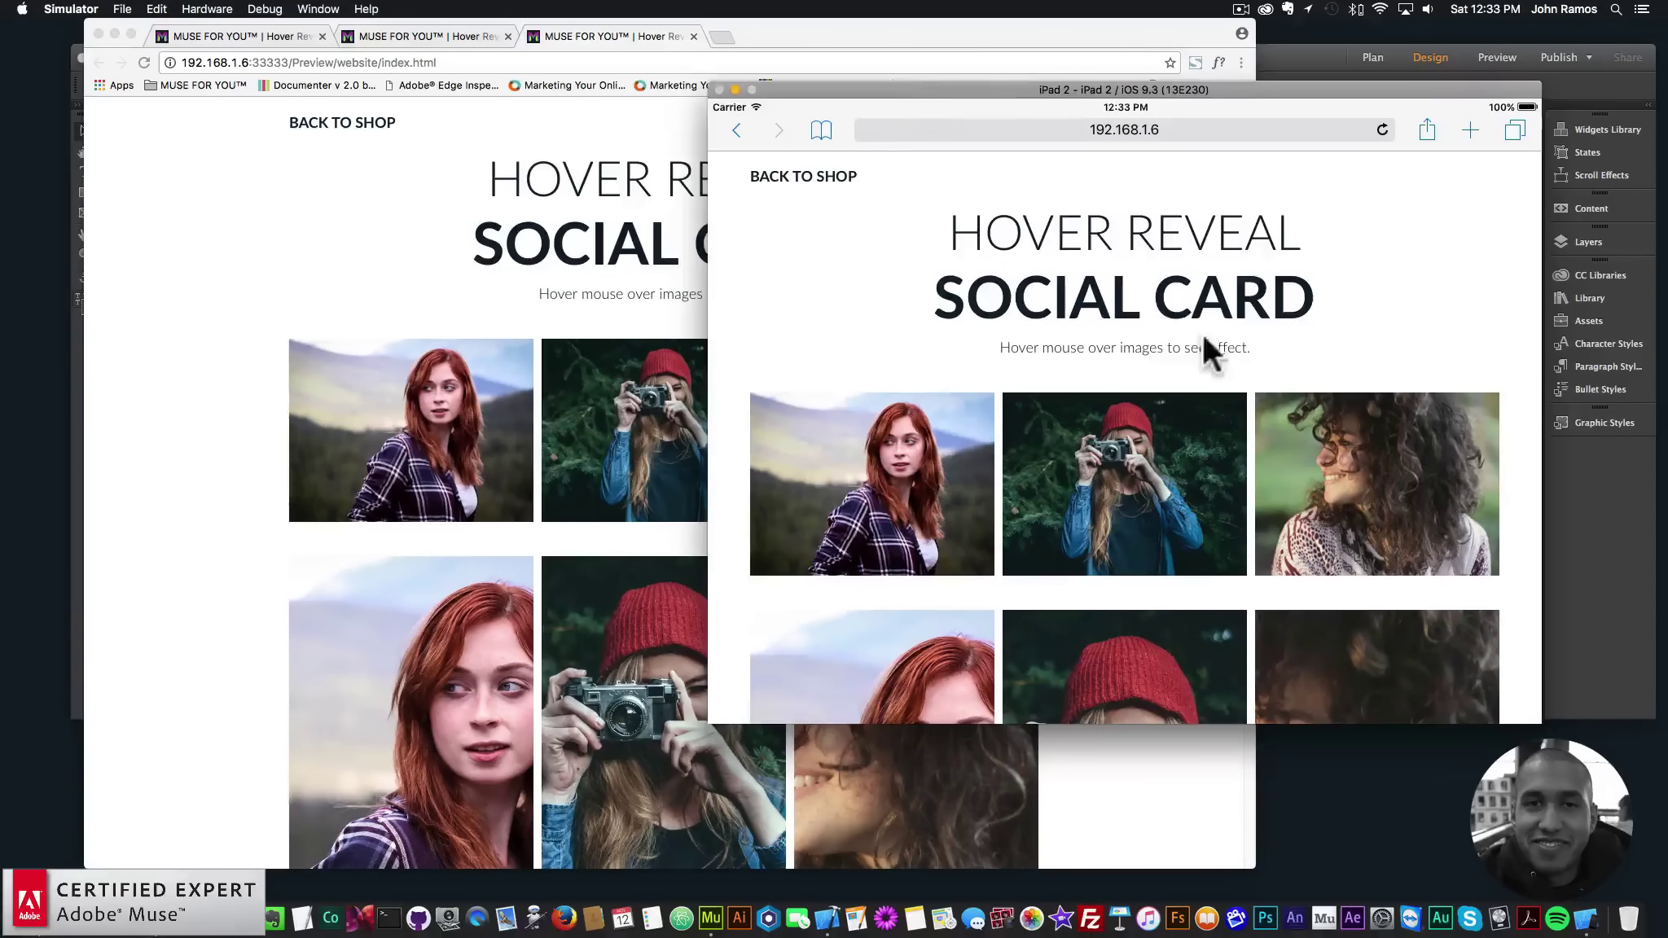
Switch to Xcode, reposition its welcome window and look over the installed applications in Launchpad.
click(826, 915)
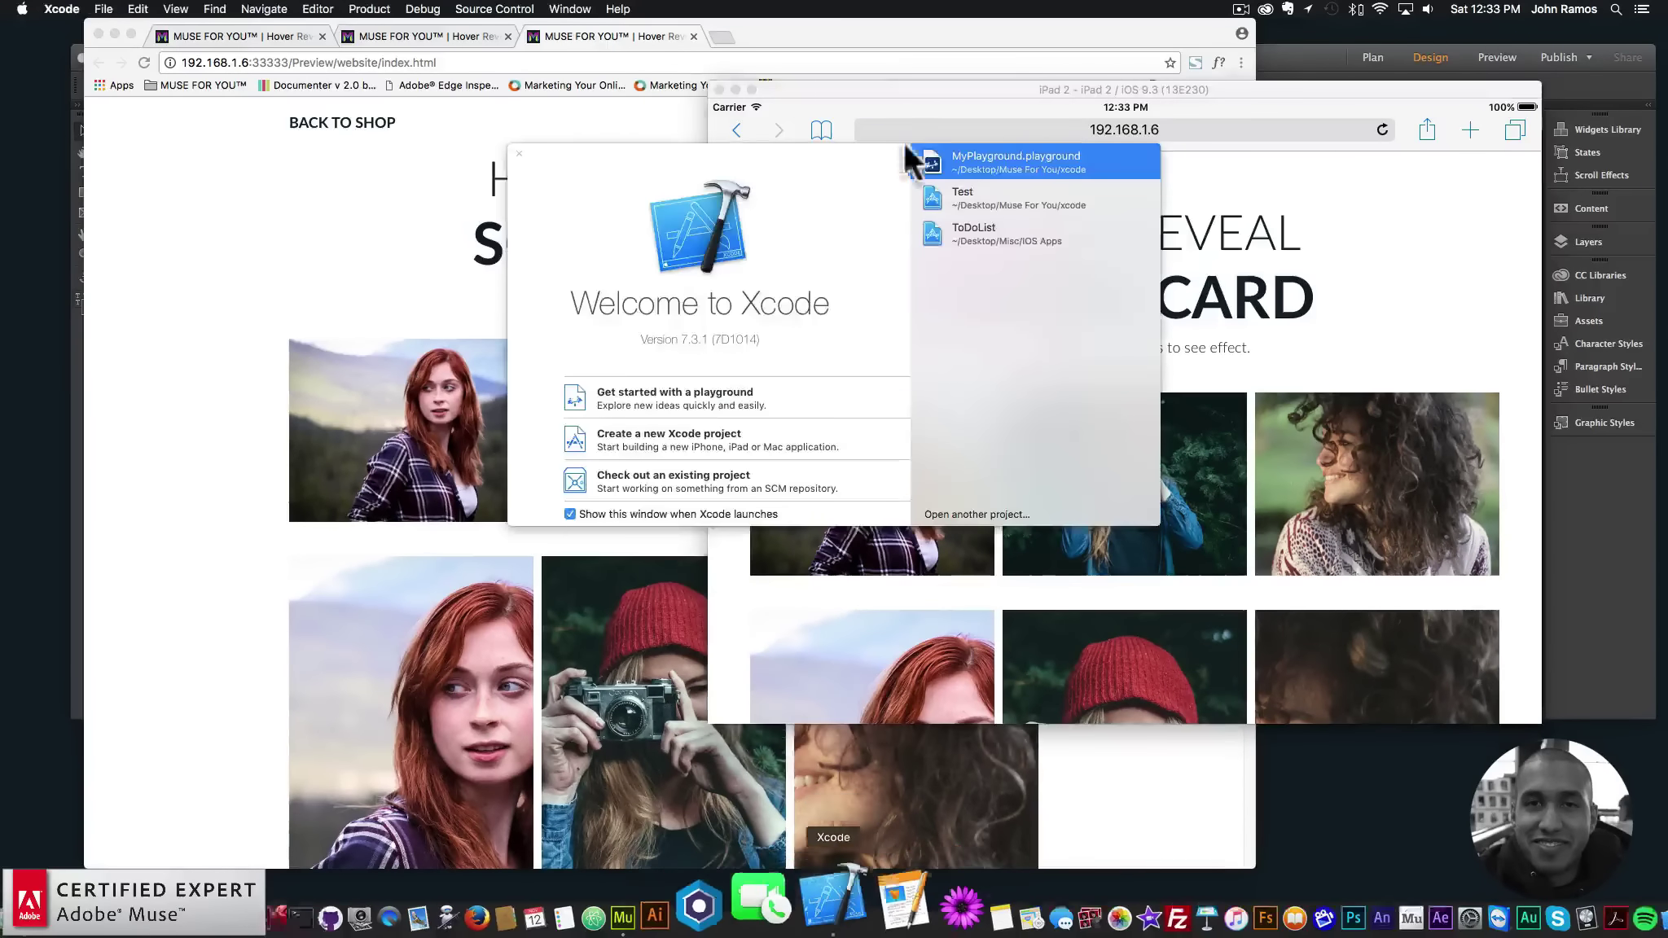
mouse_move(868, 161)
mouse_down()
mouse_move(816, 171)
mouse_move(997, 196)
mouse_move(984, 175)
mouse_move(891, 183)
mouse_up()
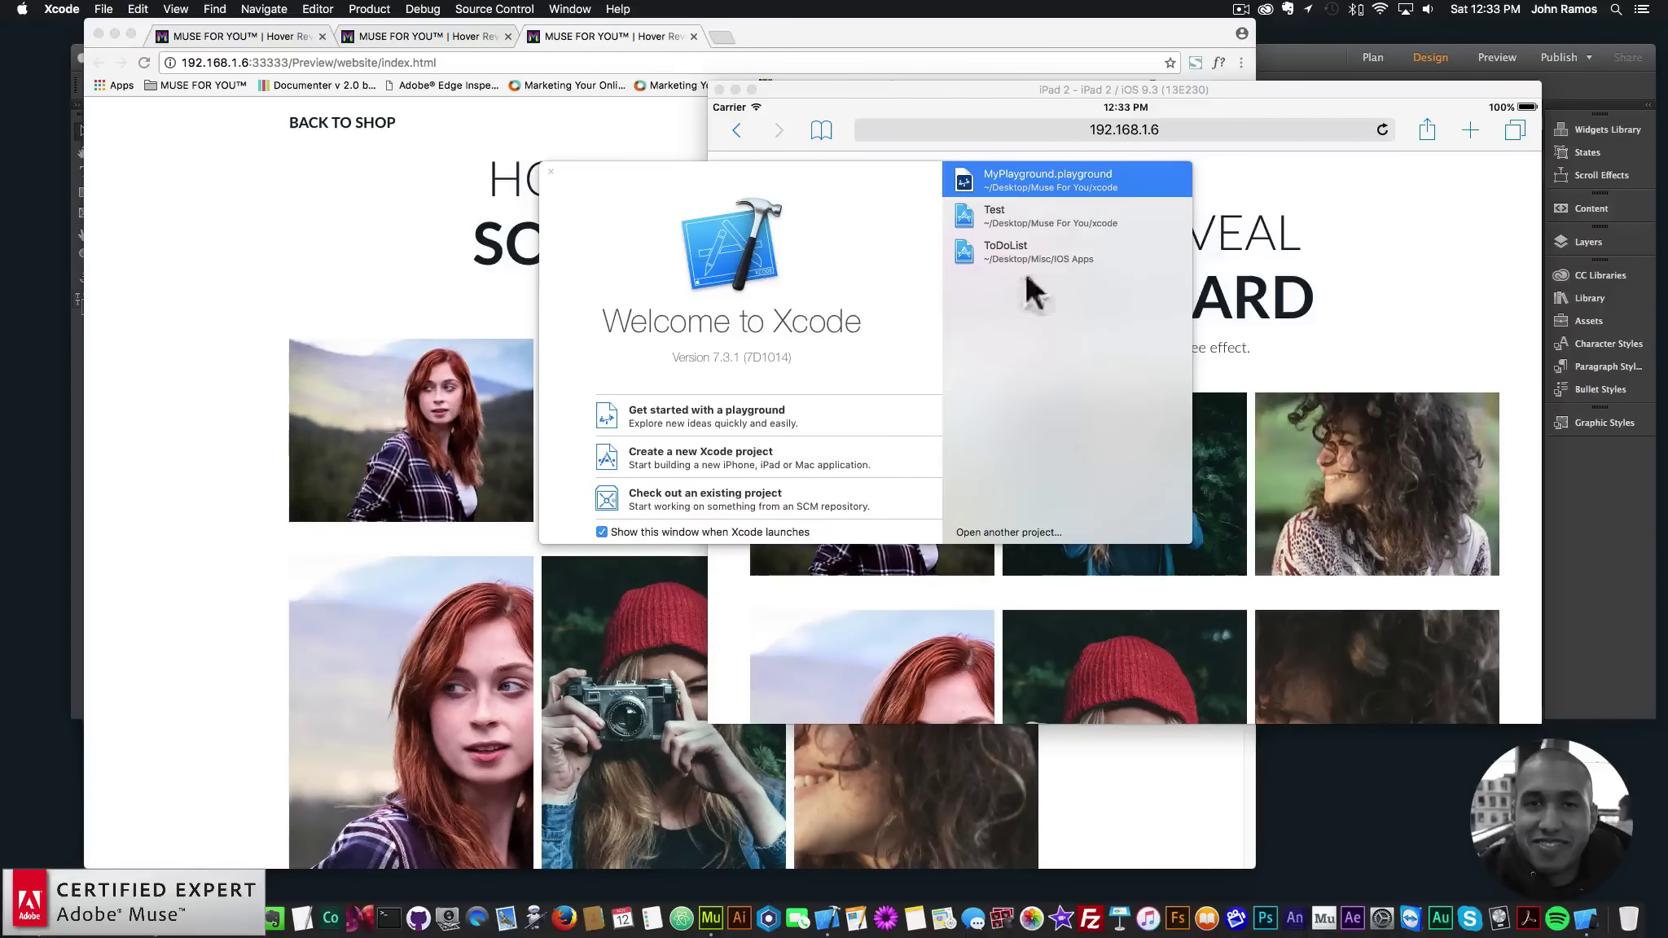
key(F4)
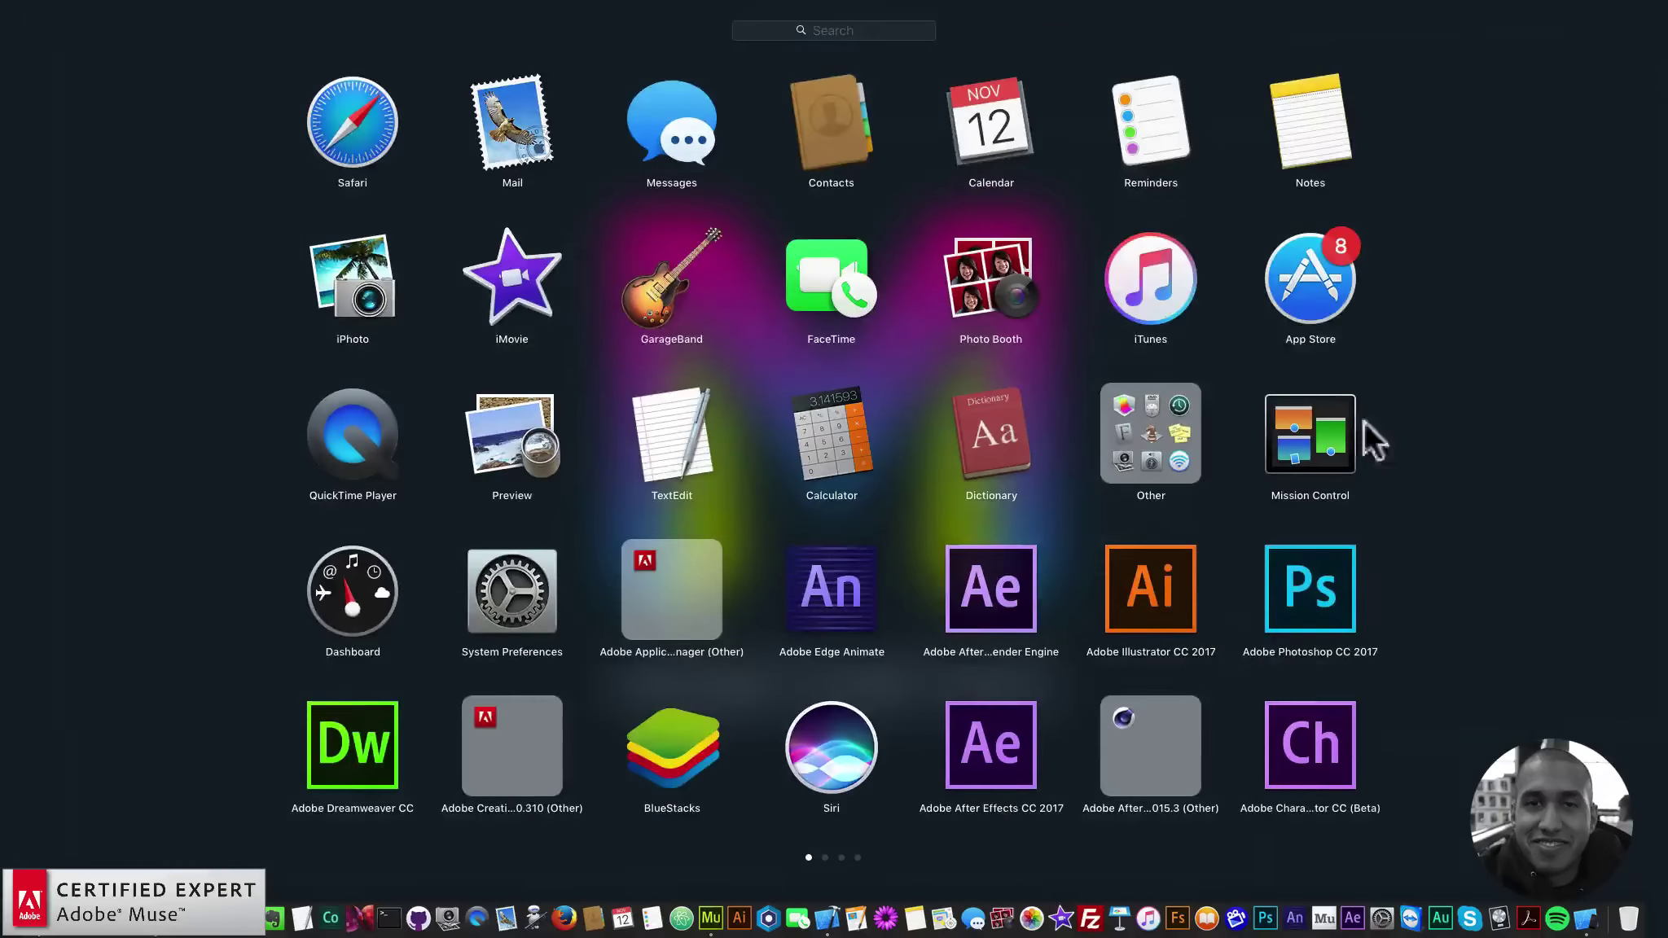
click(1363, 420)
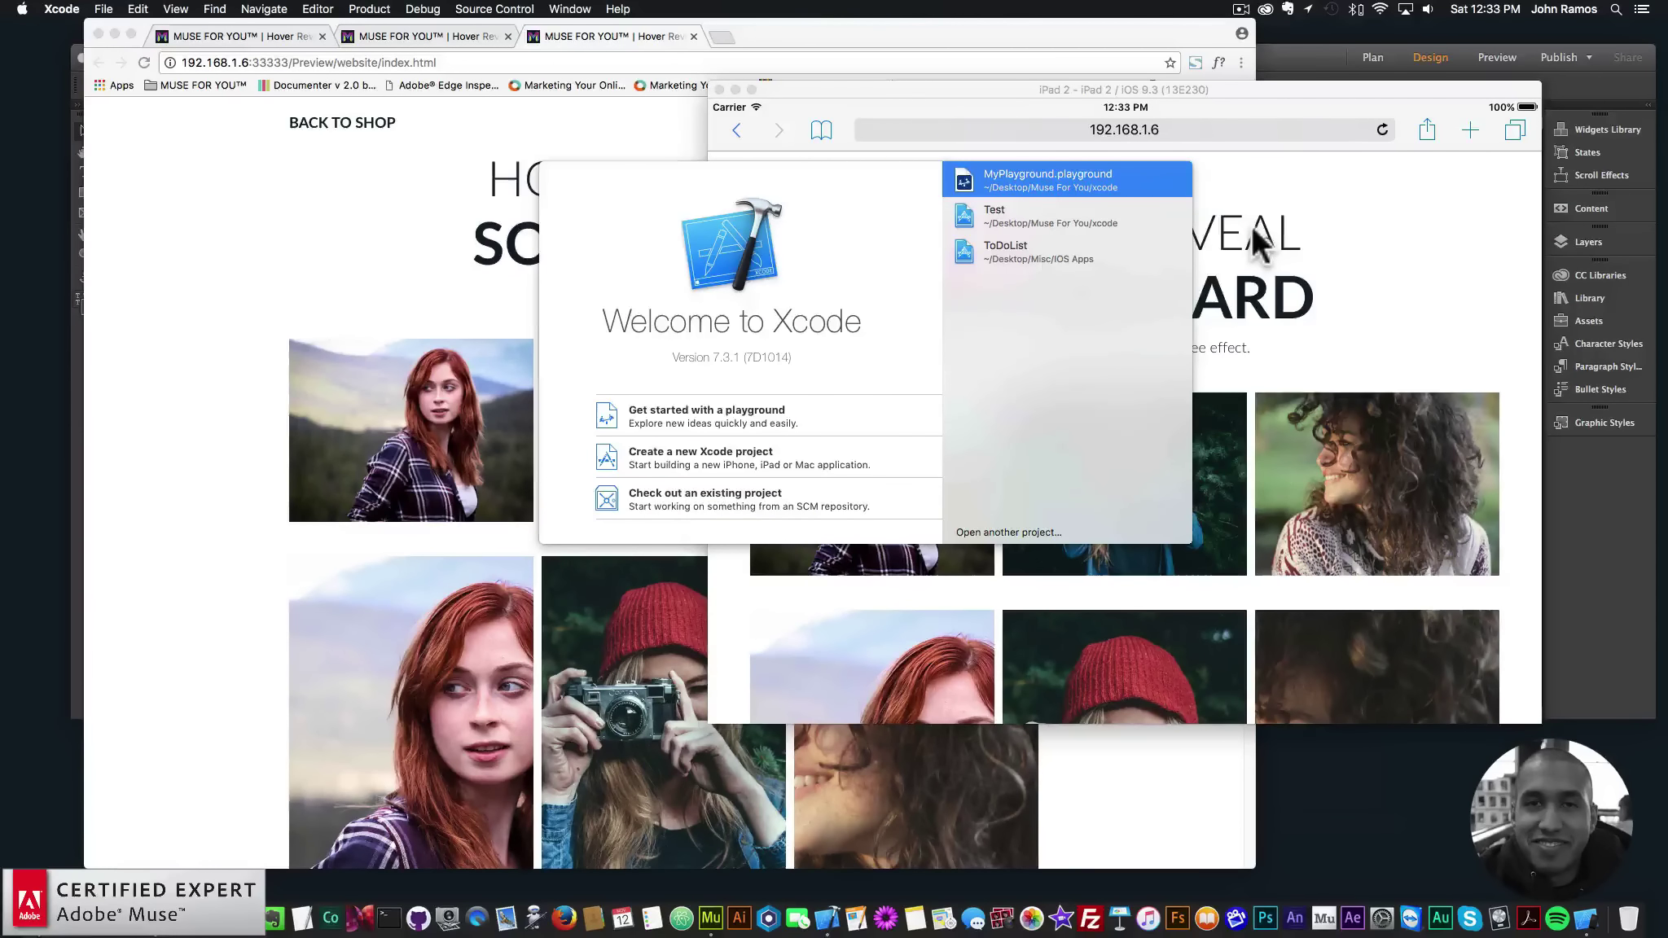
Look through Xcode's developer tools to show where Simulator is opened from.
click(64, 9)
mouse_move(81, 93)
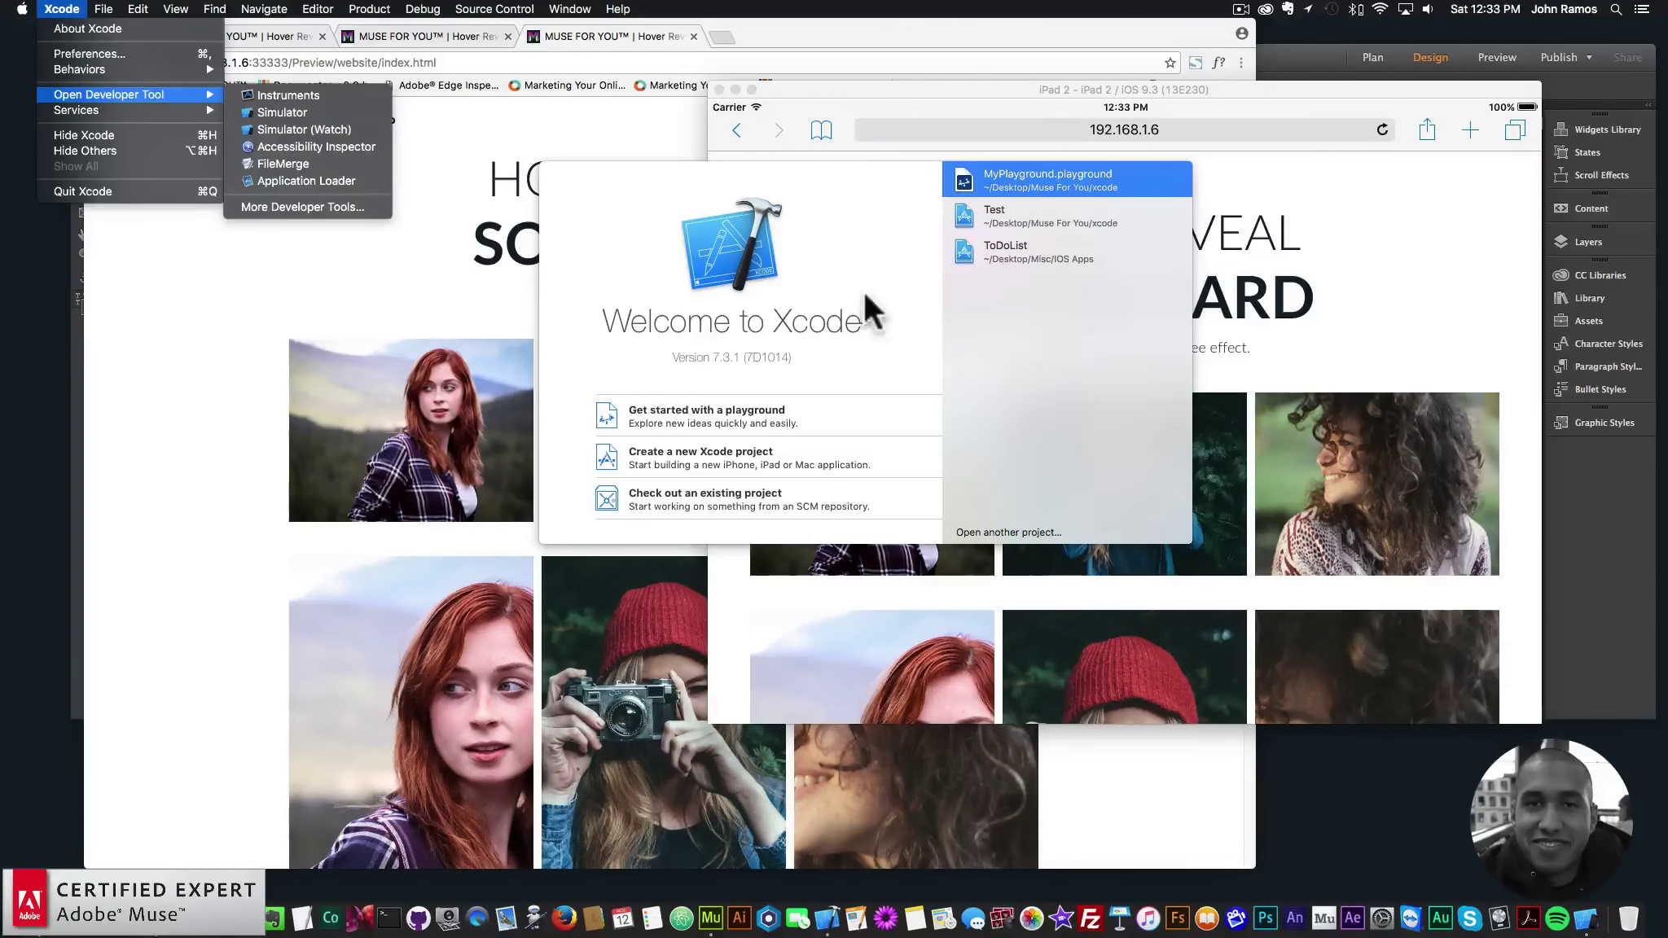
click(1437, 607)
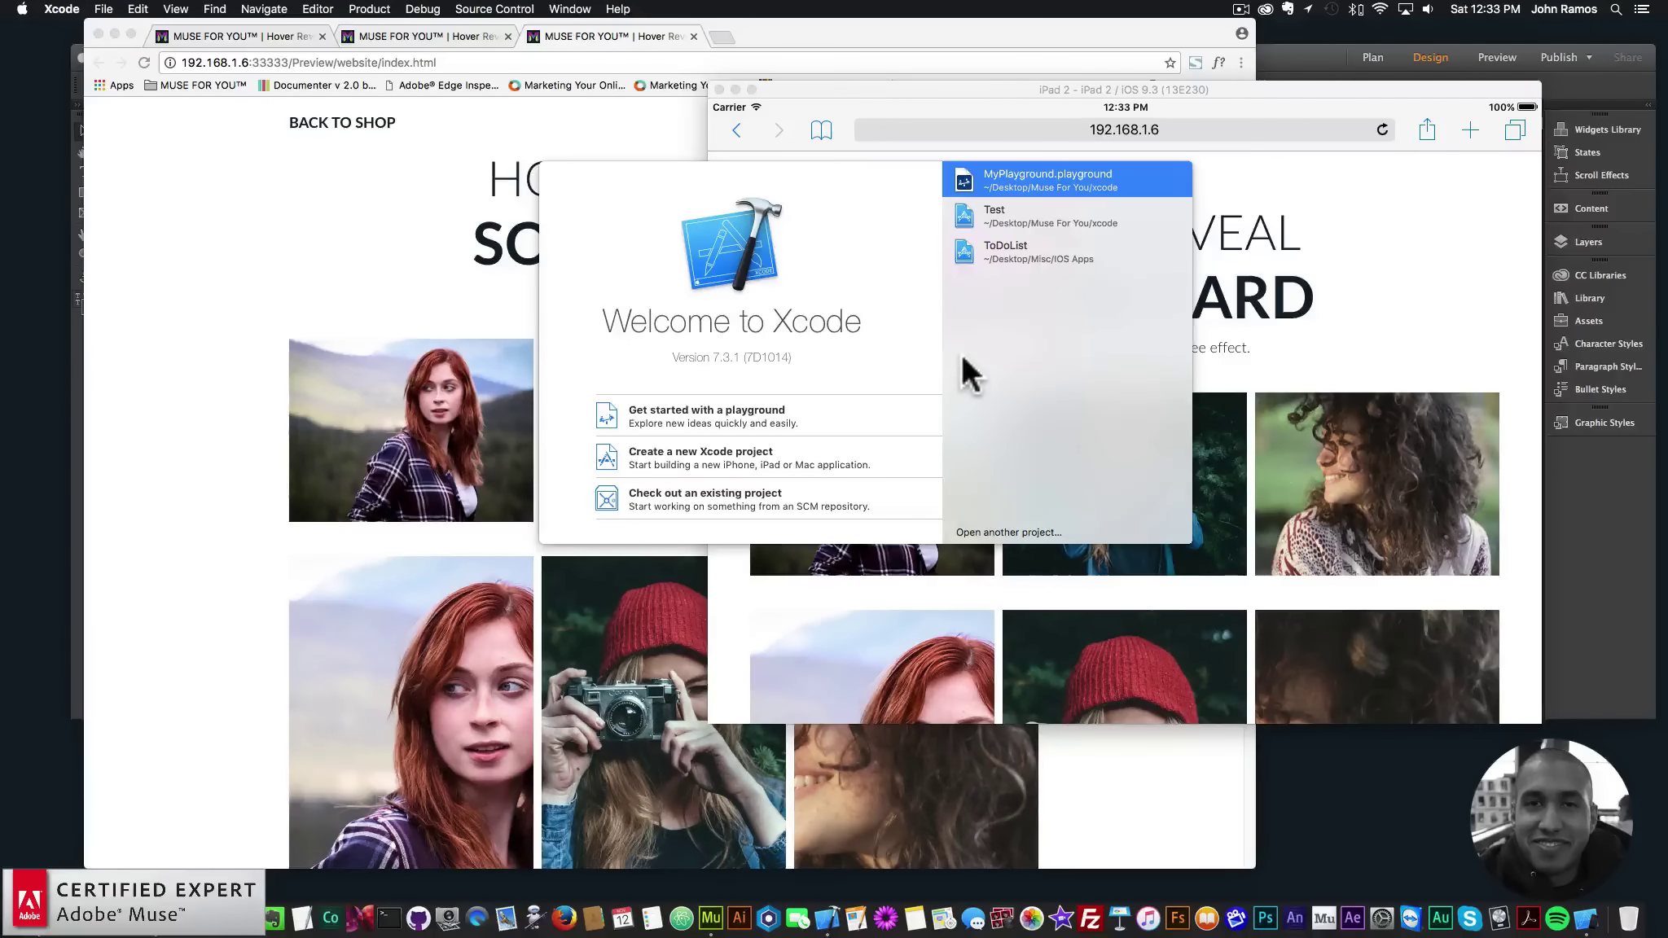
Open the App Store from Launchpad, search for "xcode" and reposition the App Store window.
key(F4)
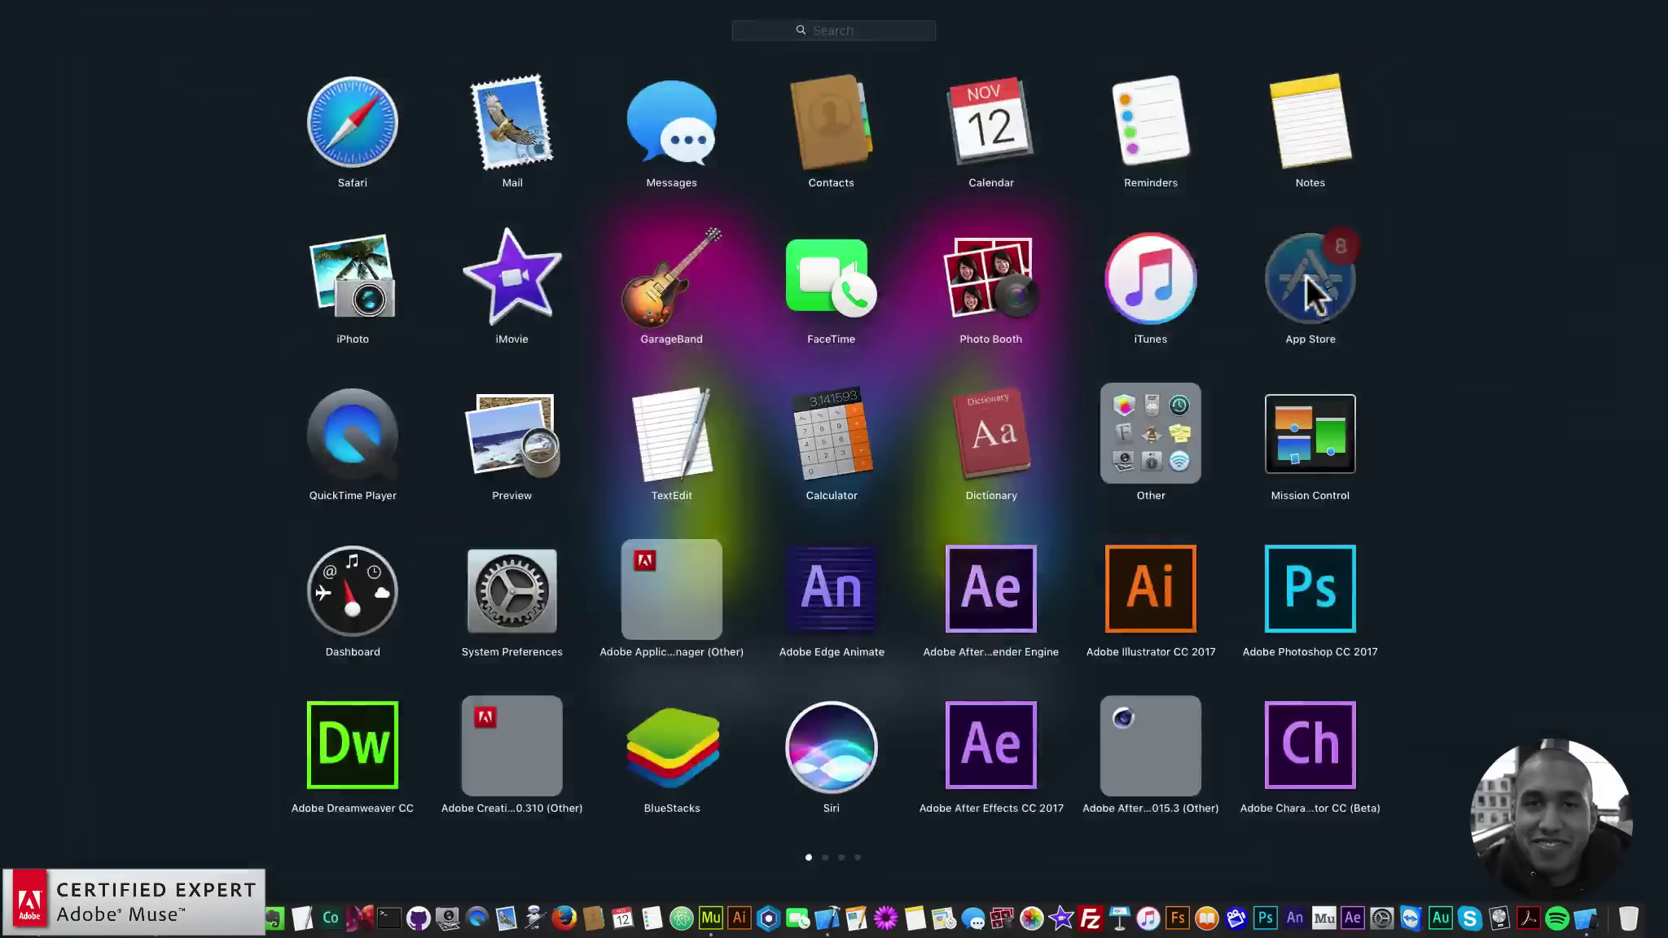
click(1305, 275)
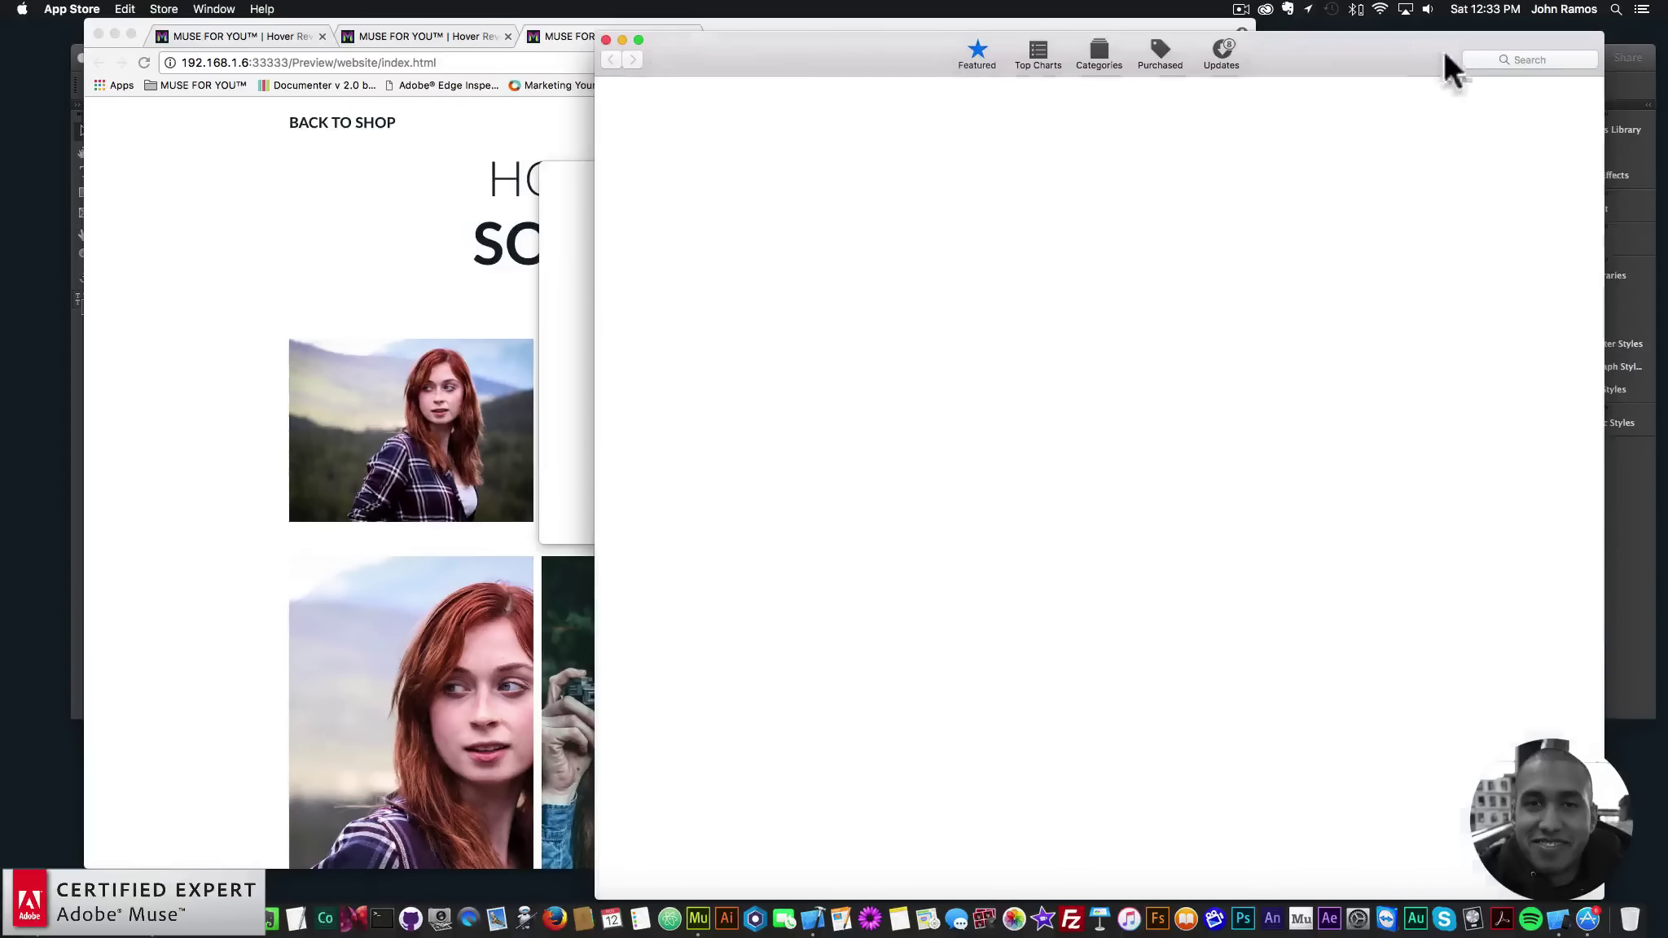
click(1515, 59)
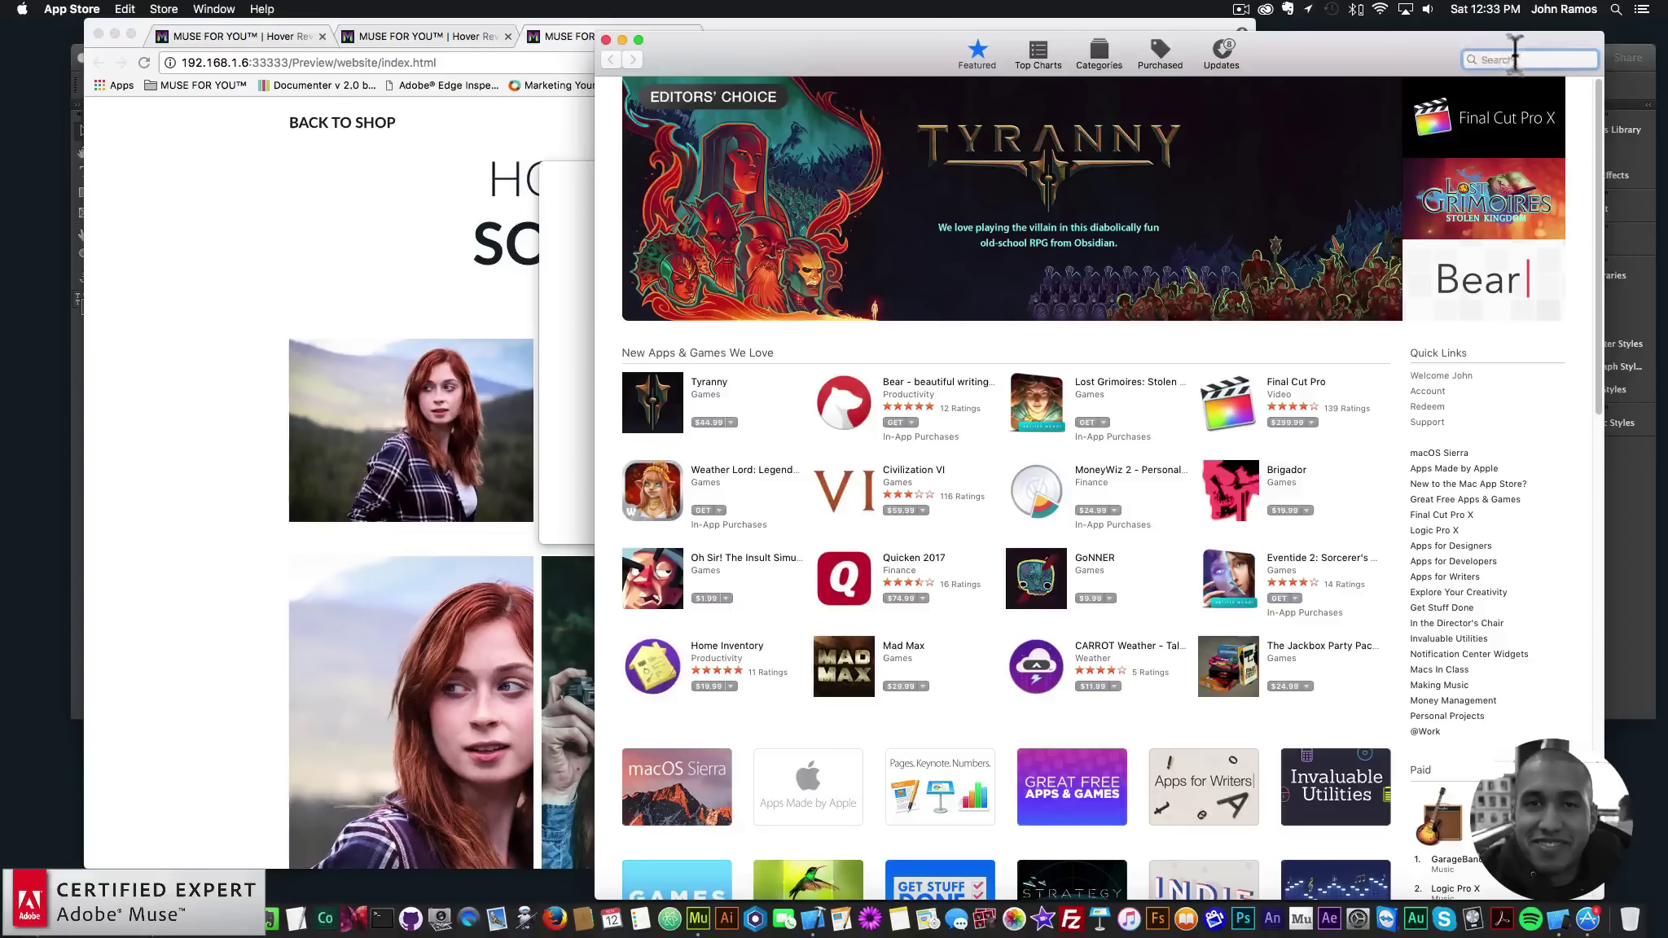
text(xcode)
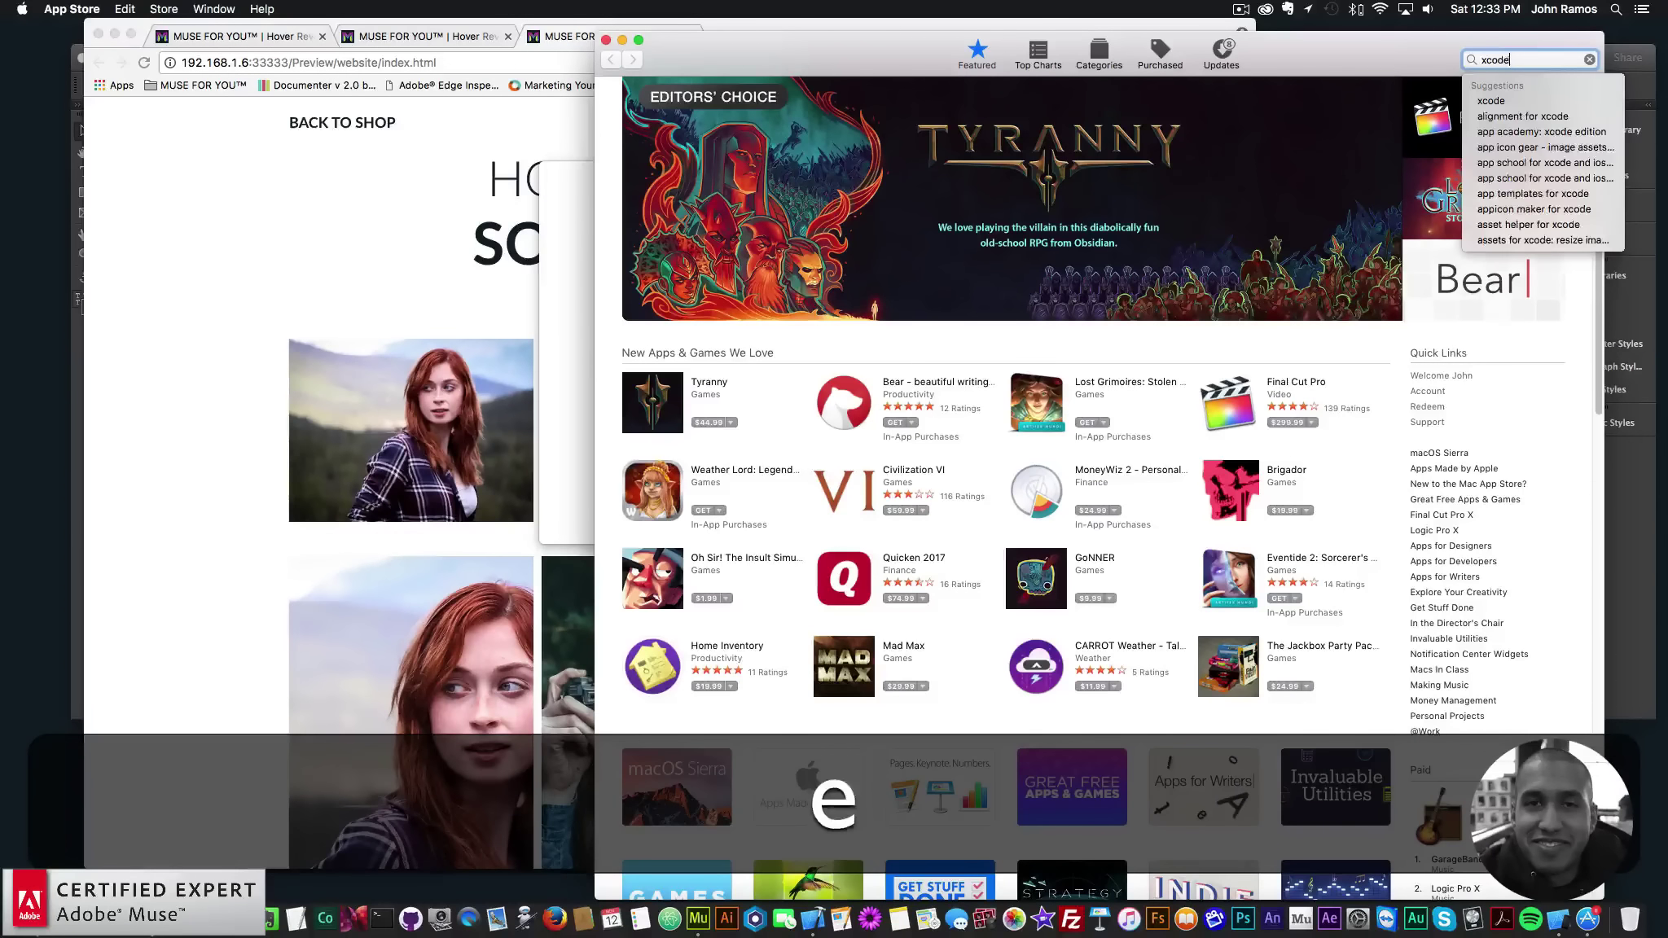
click(1493, 101)
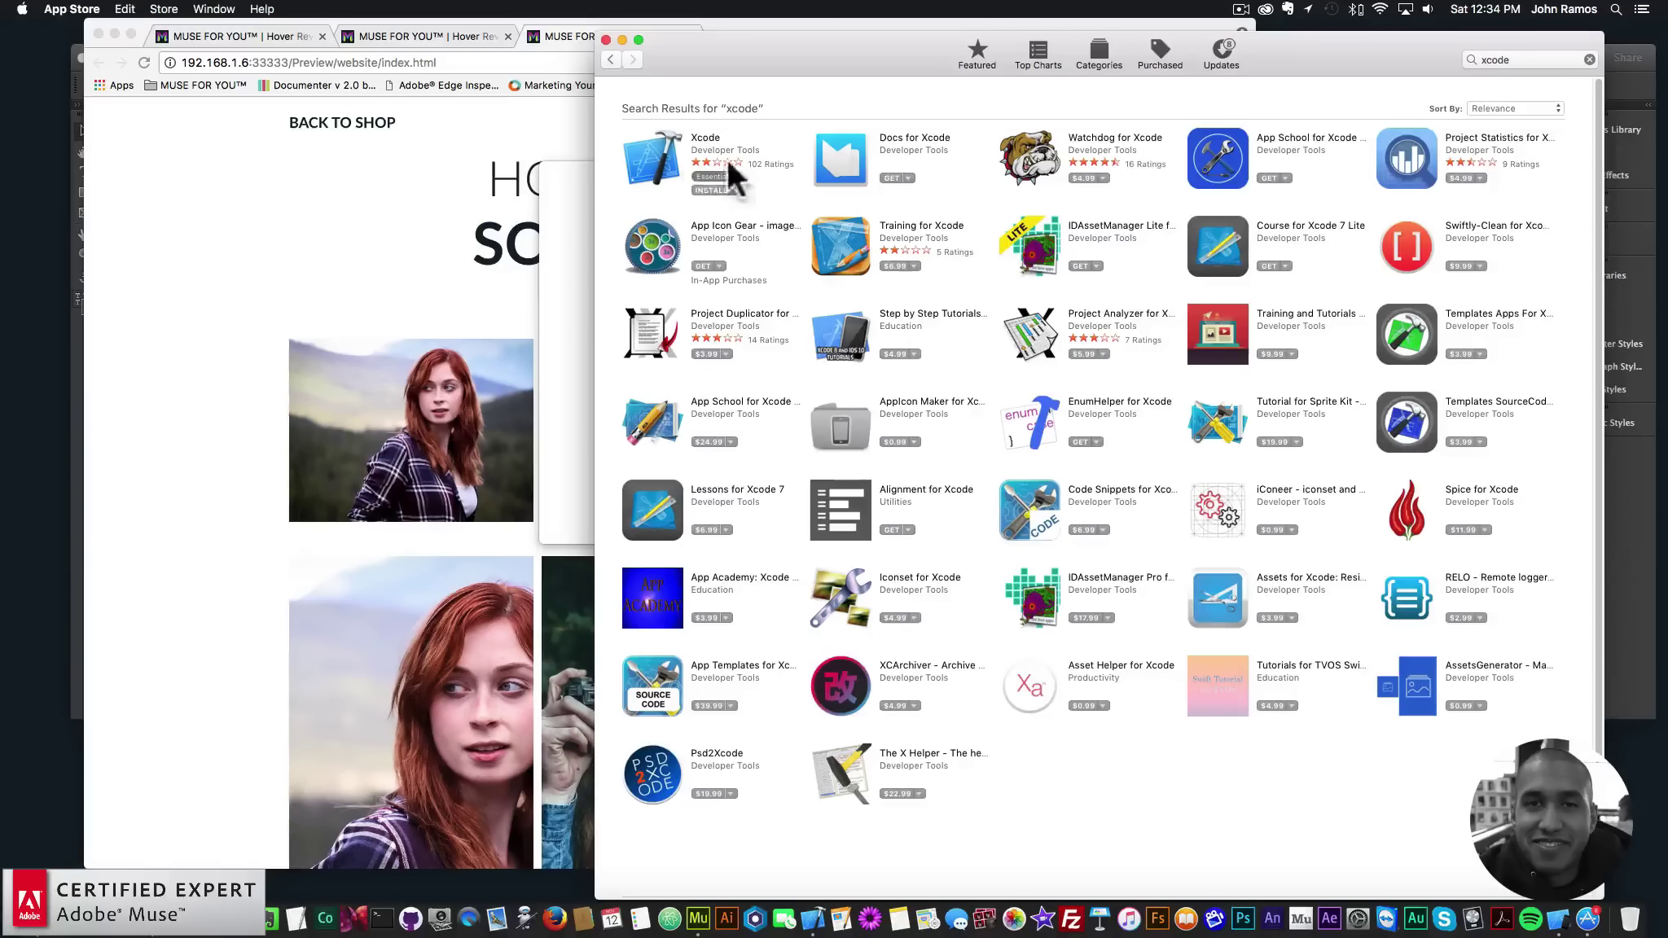
drag(758, 59, 704, 50)
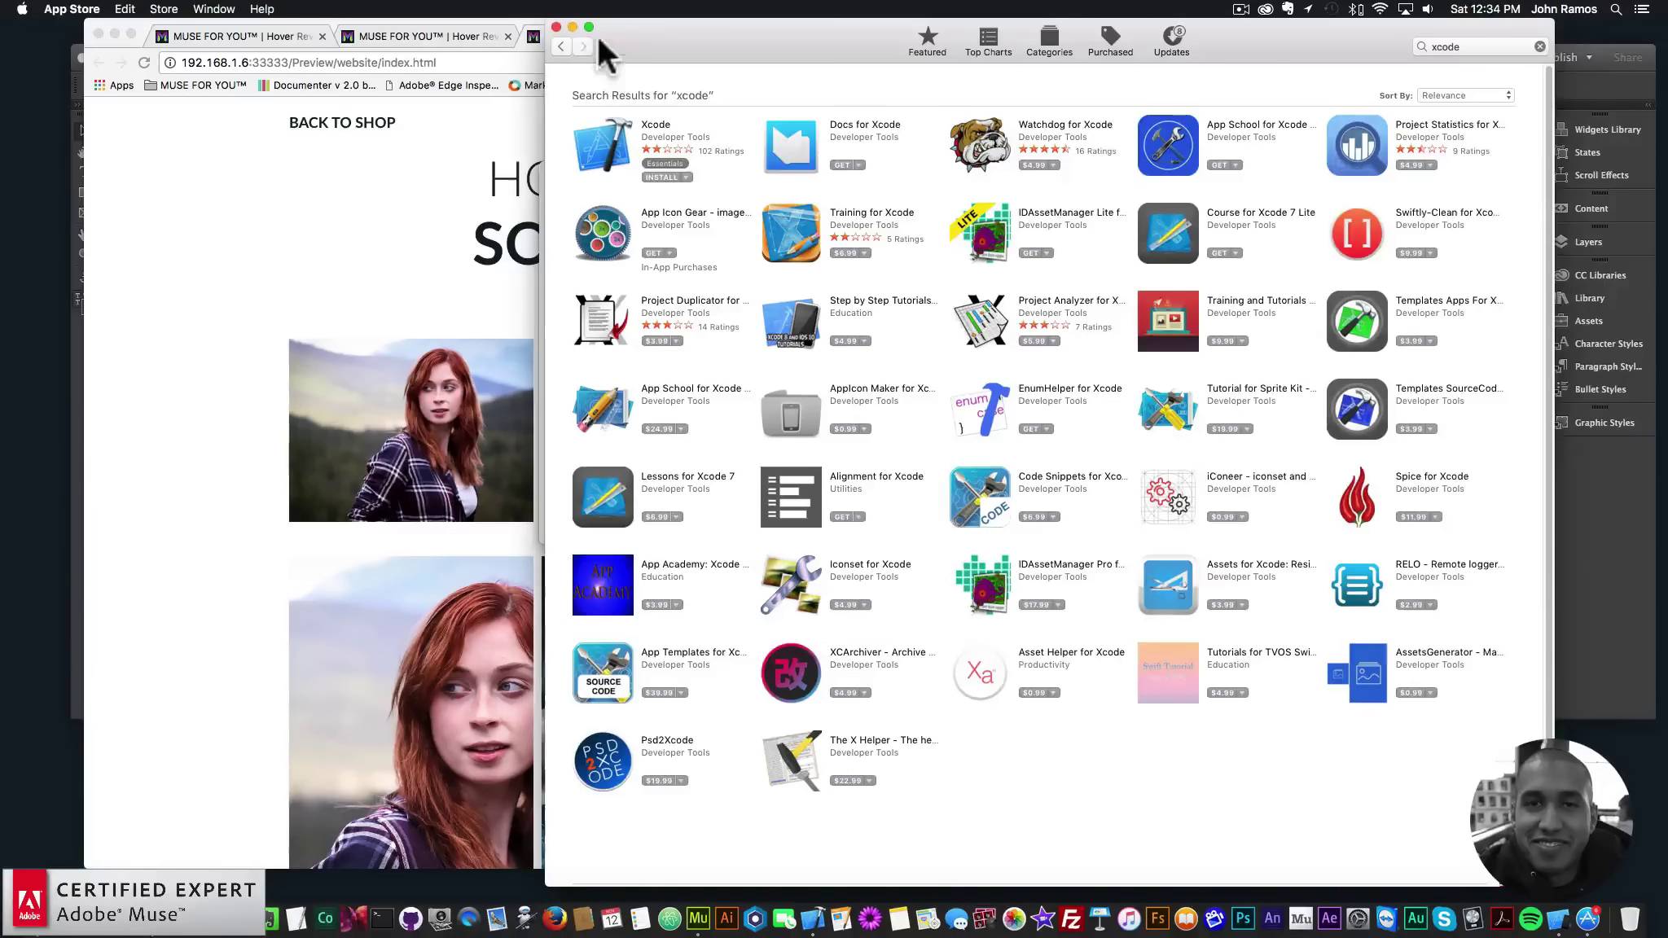
drag(597, 35, 718, 33)
Switch to the Simulator, load the pasted address 192.168.1.6:33333/Preview/website/index.html on the iPad 2 and reposition its window.
click(555, 239)
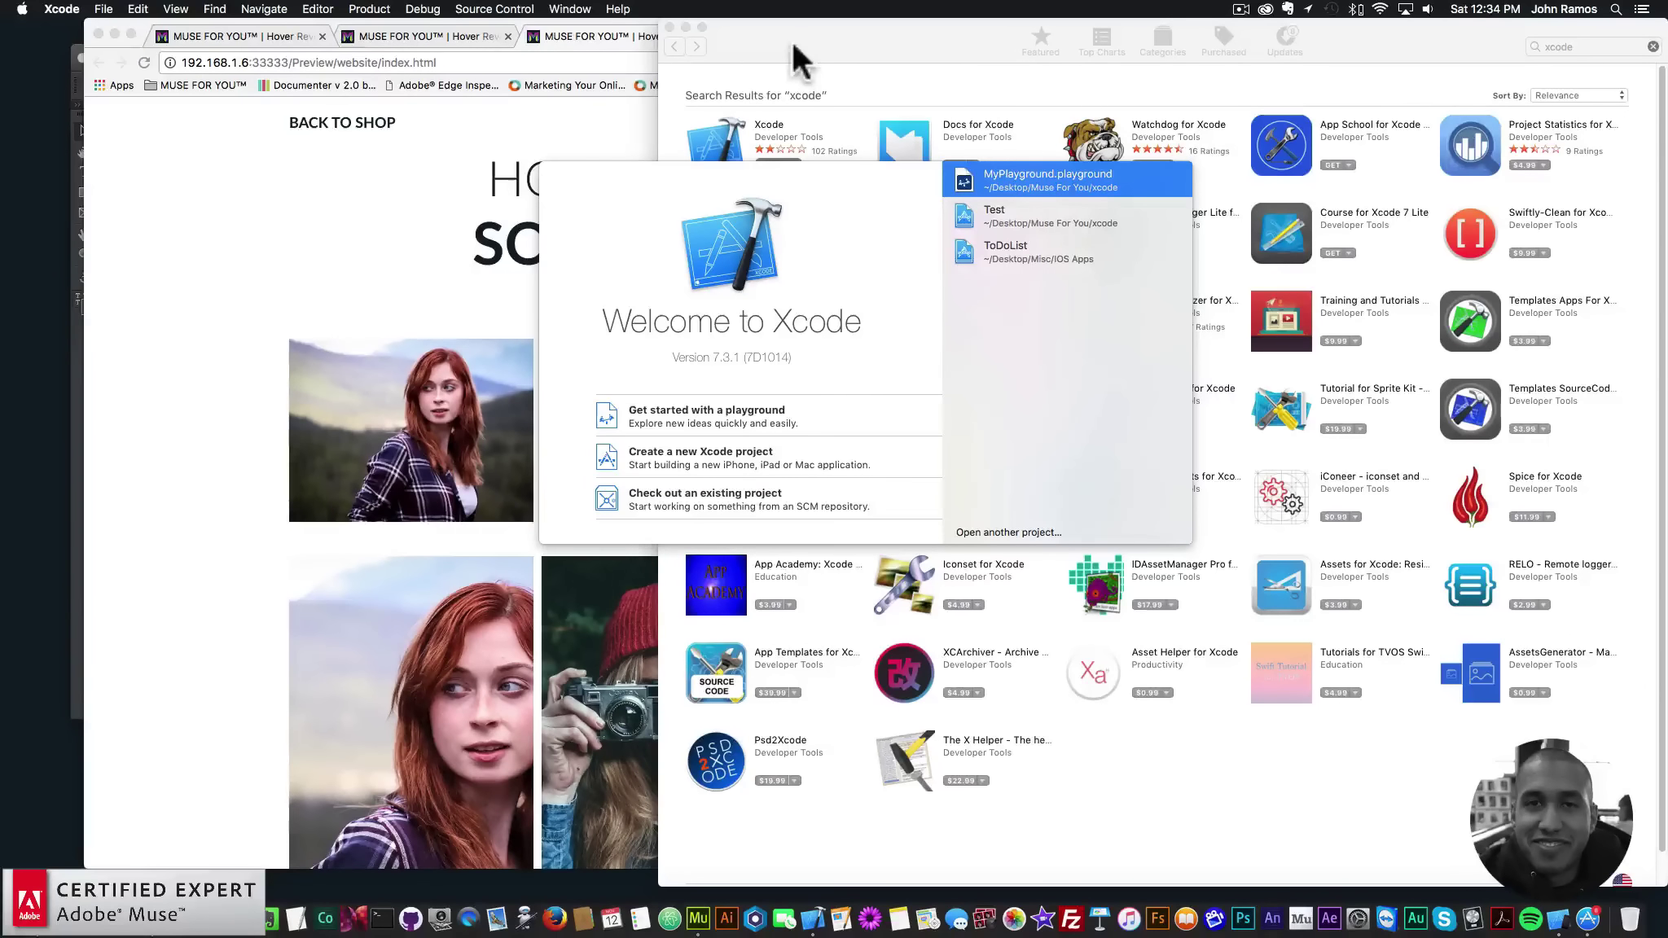
click(1560, 916)
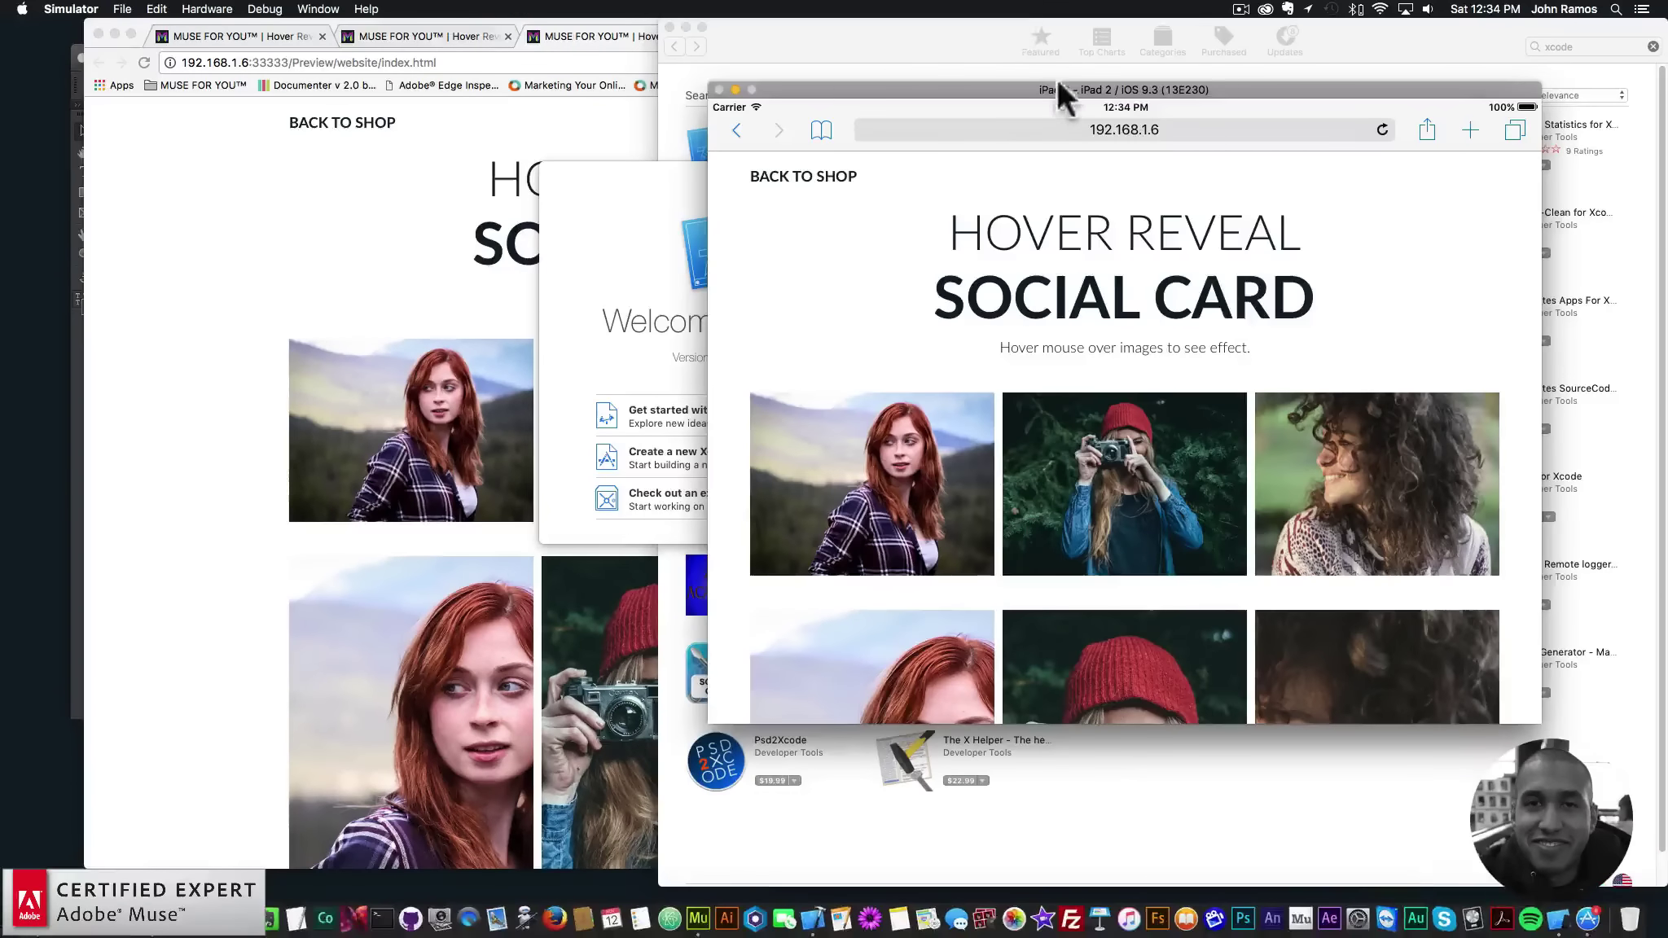
click(1087, 125)
key(super+v)
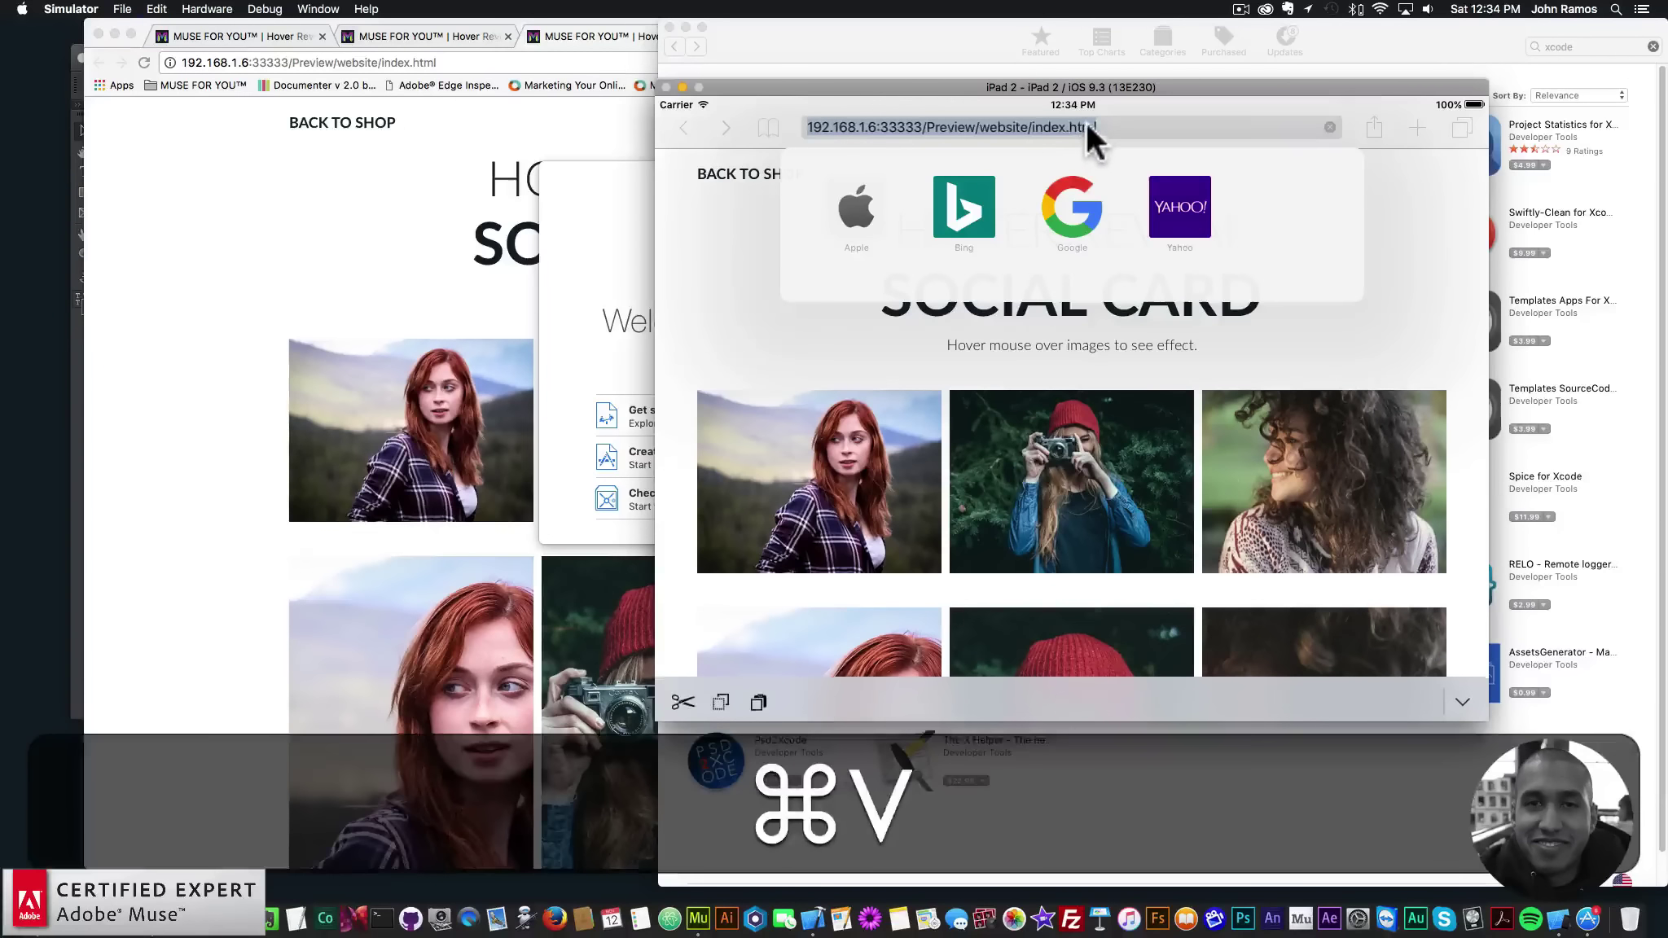
click(1059, 124)
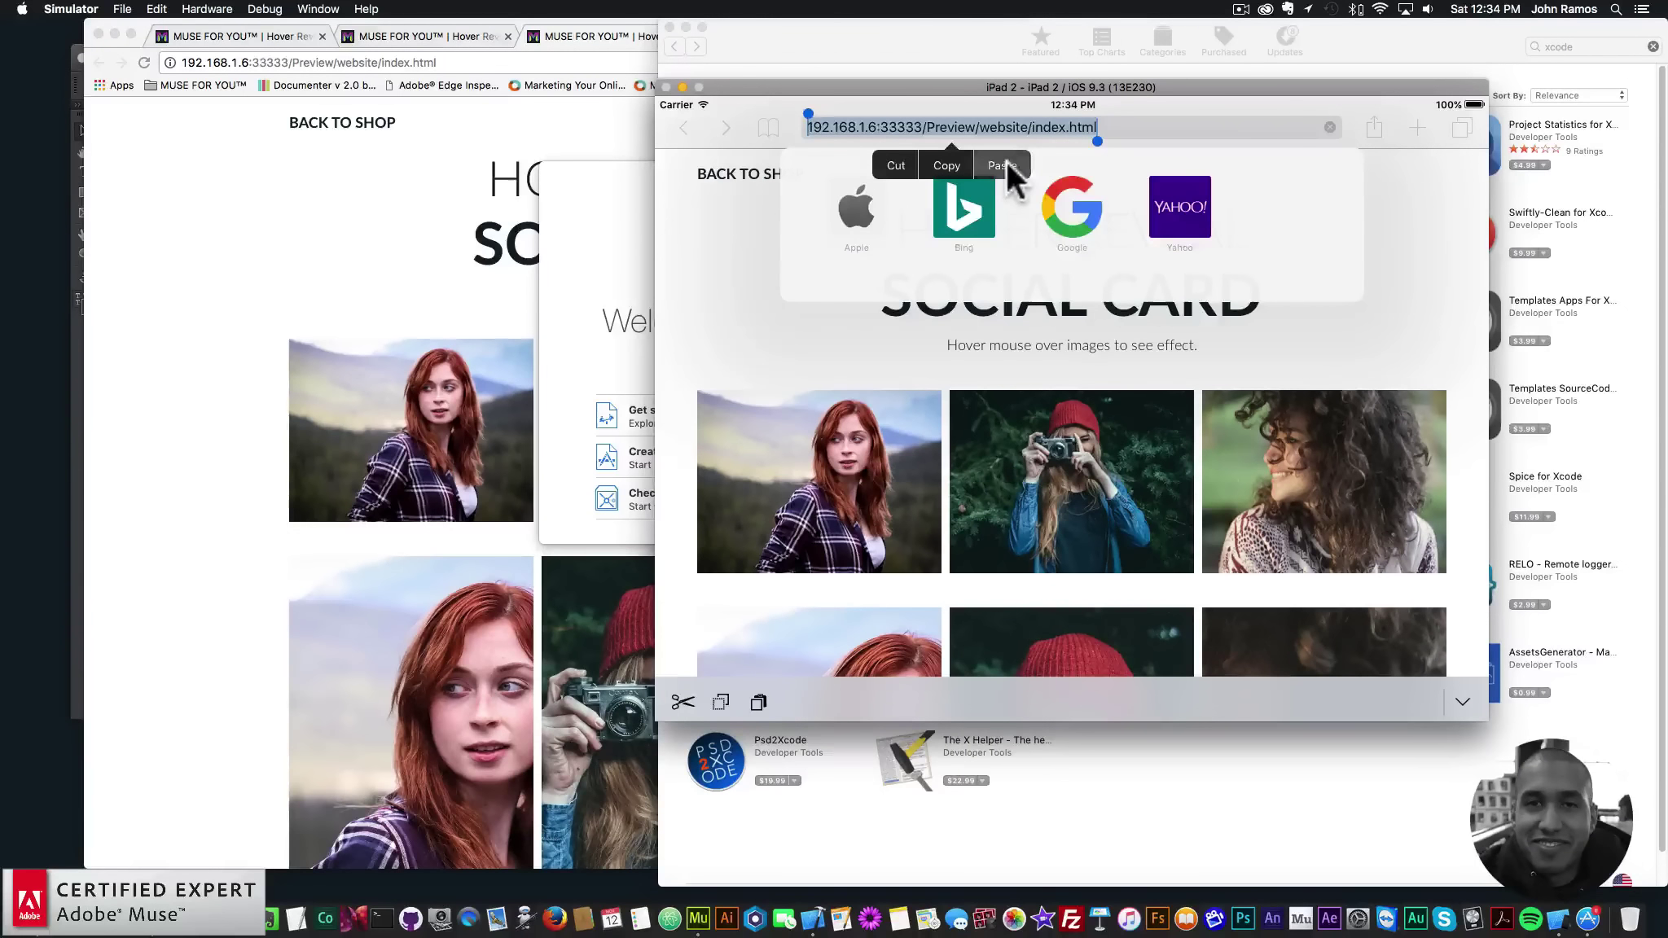
click(1006, 160)
key(Return)
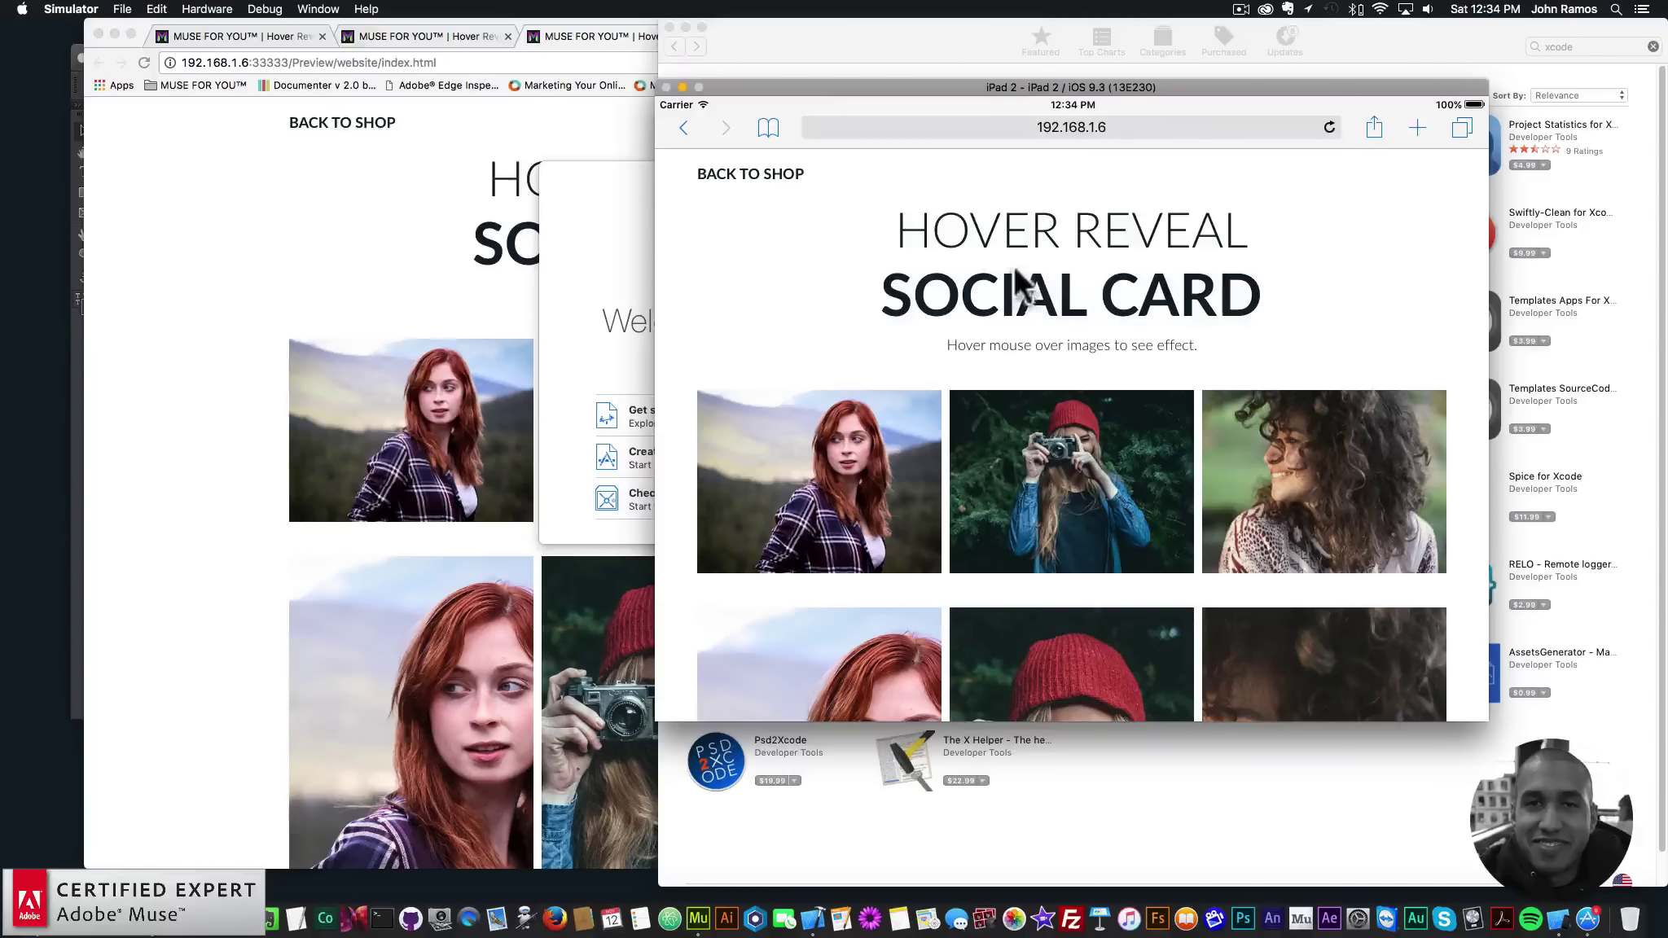
drag(743, 85, 717, 84)
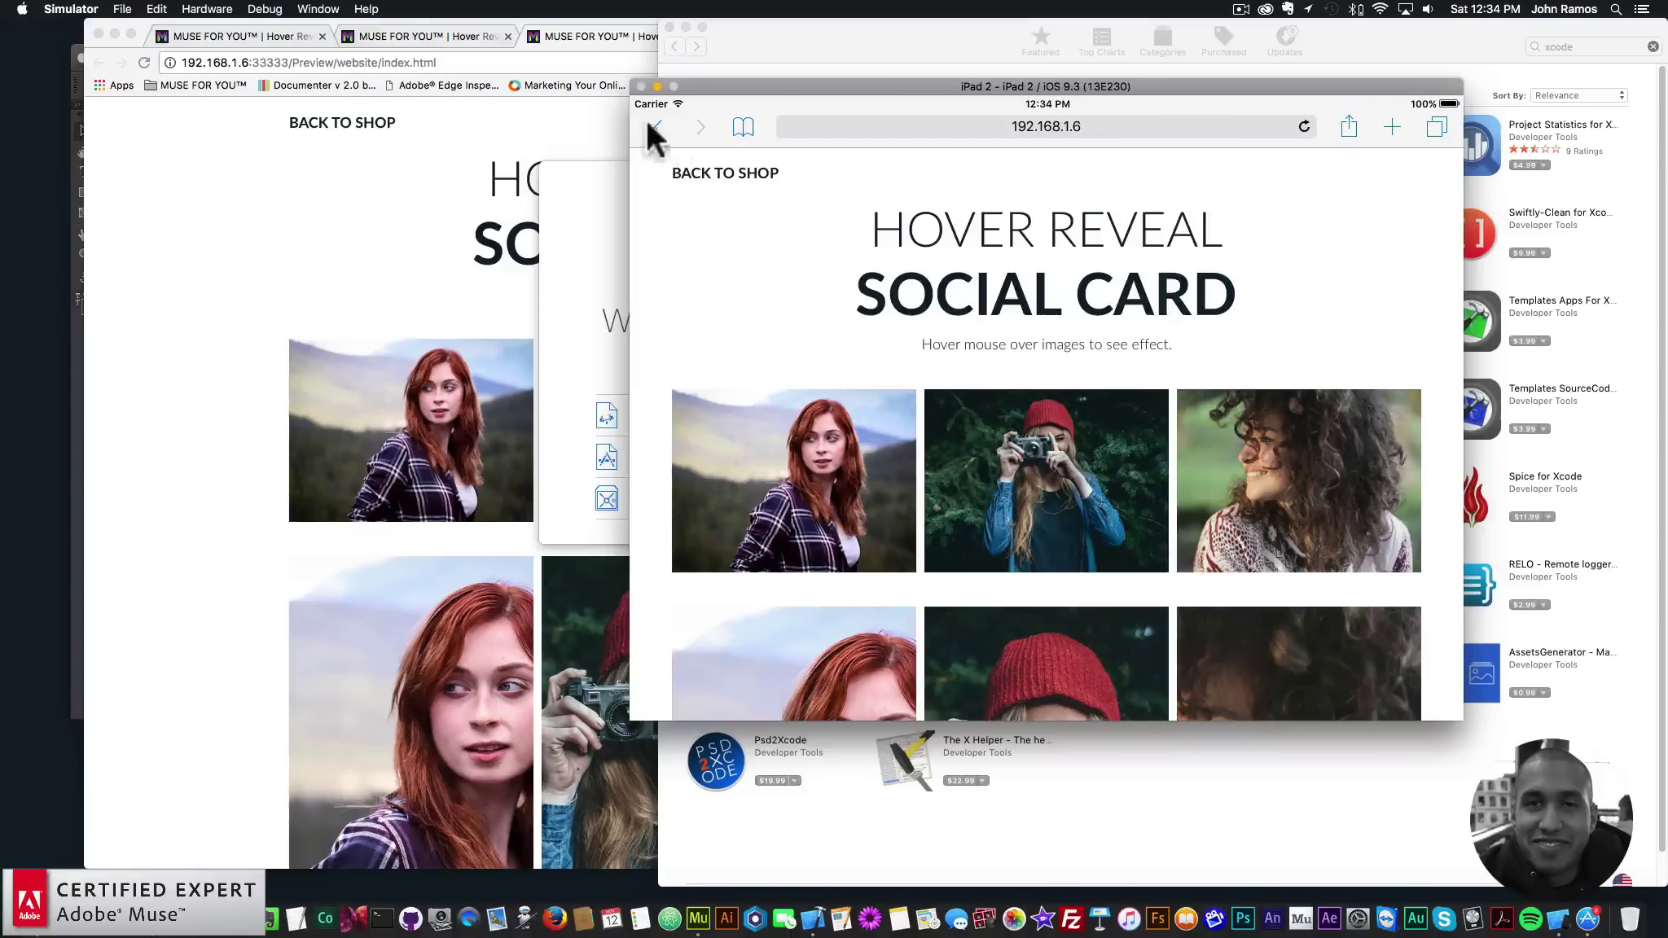
Change the simulated device to the iPhone 5s with iOS 9.3 and open Safari on it.
click(207, 9)
mouse_move(219, 28)
mouse_move(452, 32)
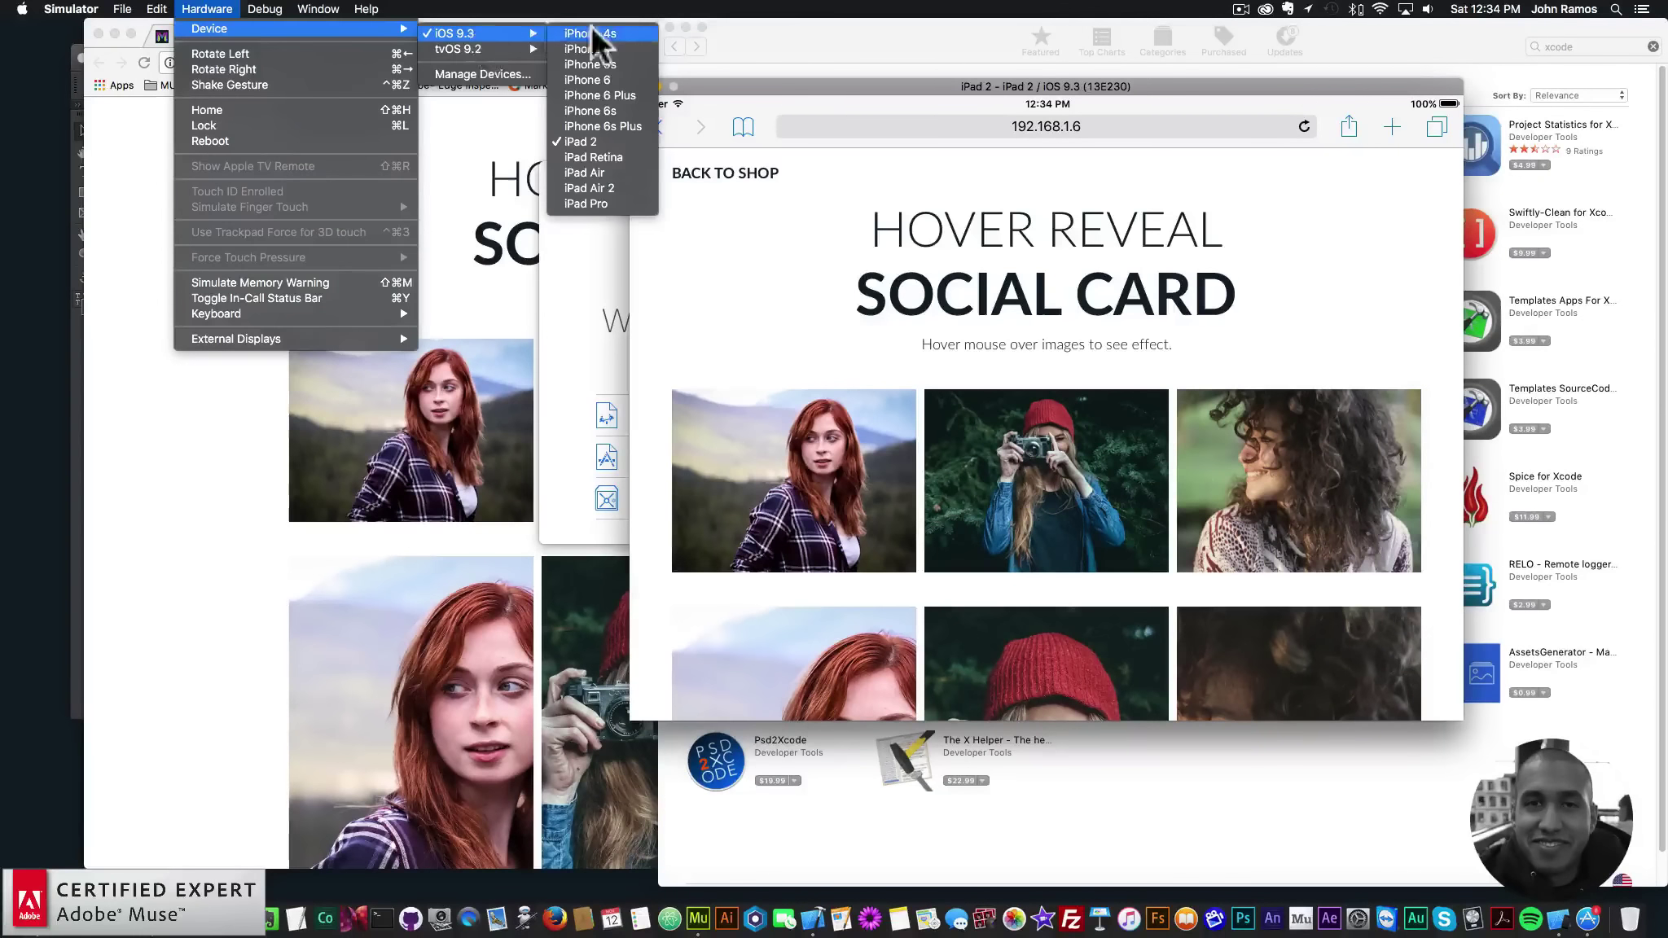
click(586, 63)
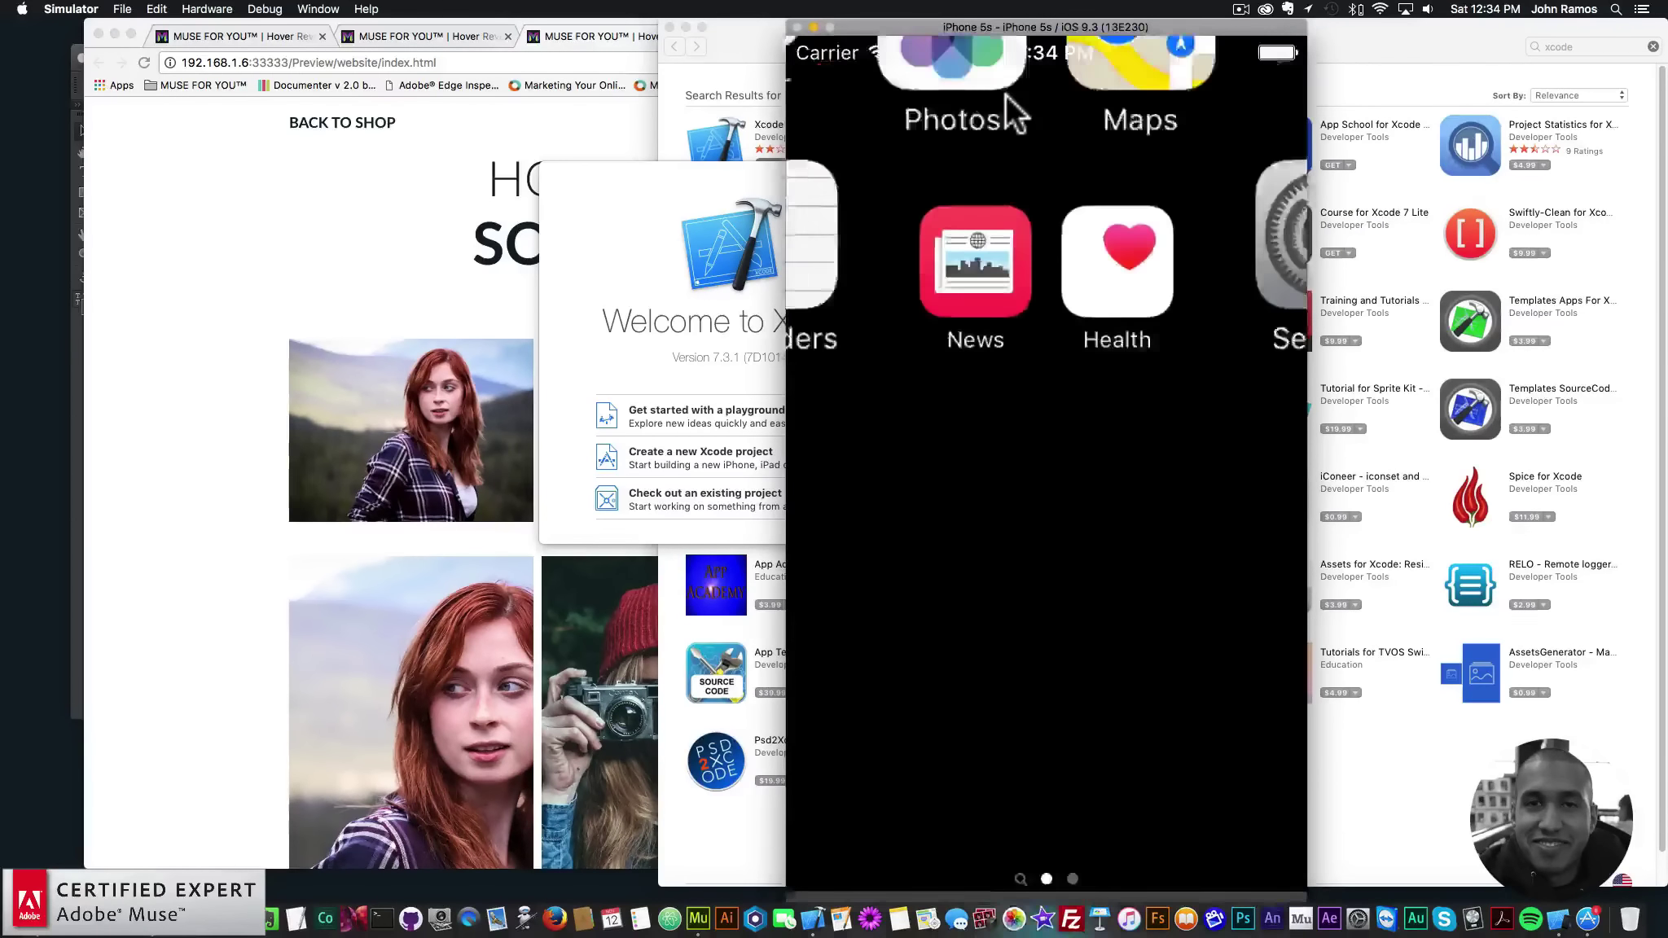
click(1054, 858)
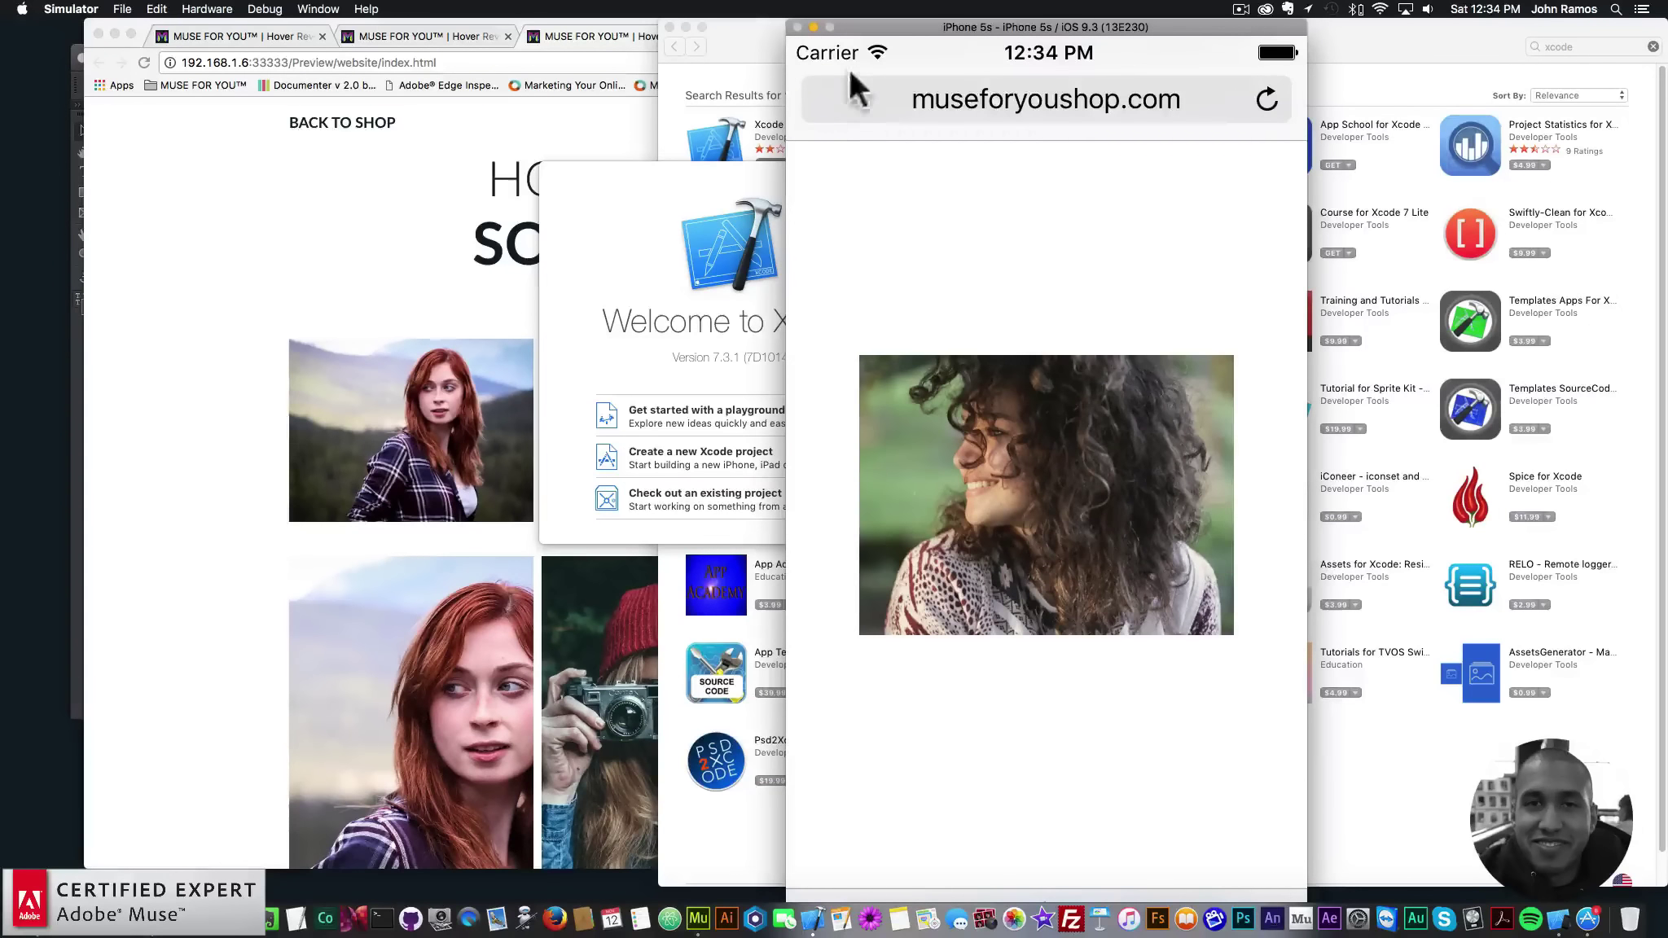
Rotate the iPhone 5s to landscape and back to portrait, look through the page in both orientations, and reposition the window.
click(216, 8)
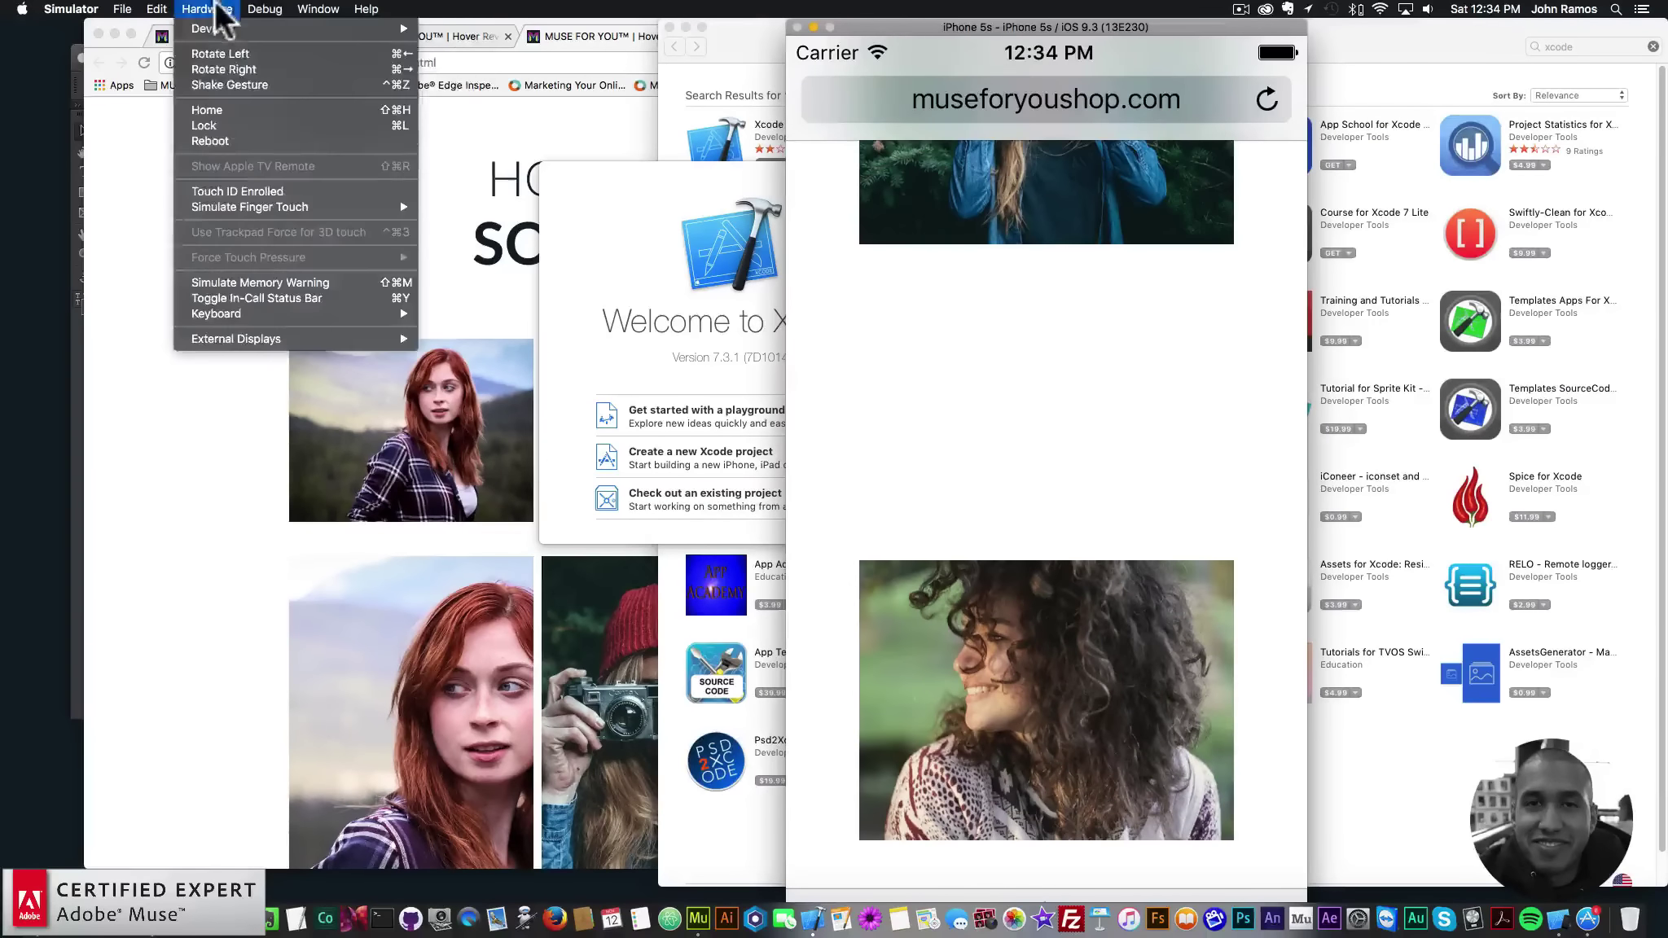
click(232, 70)
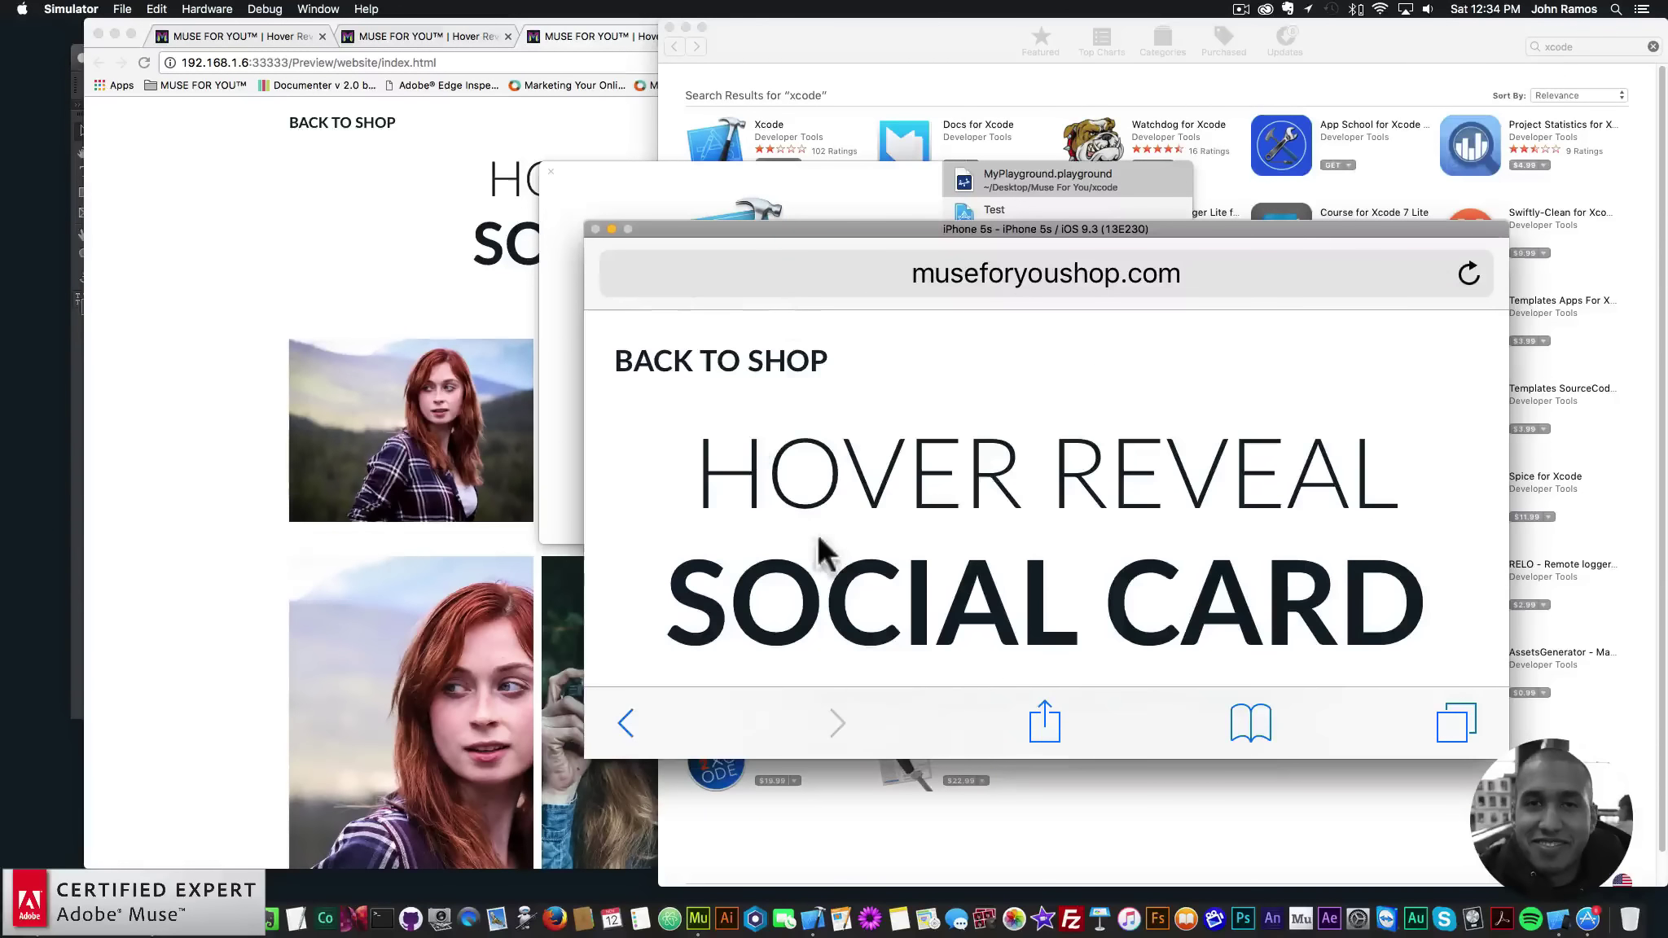
drag(812, 576, 998, 291)
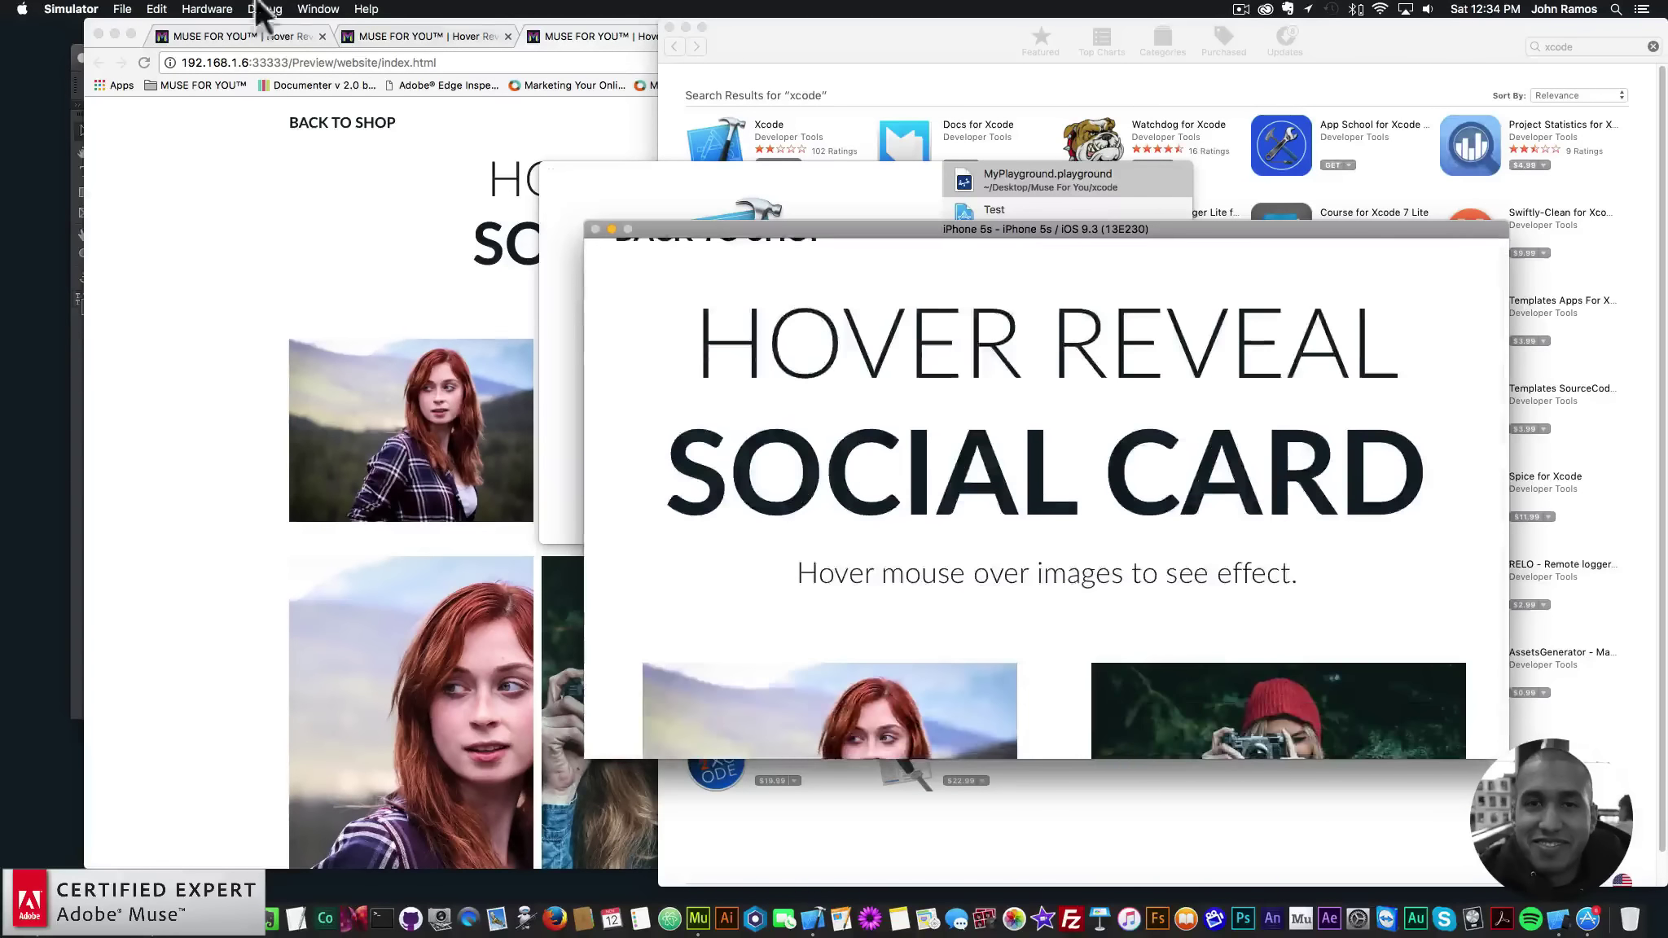
click(259, 10)
click(231, 68)
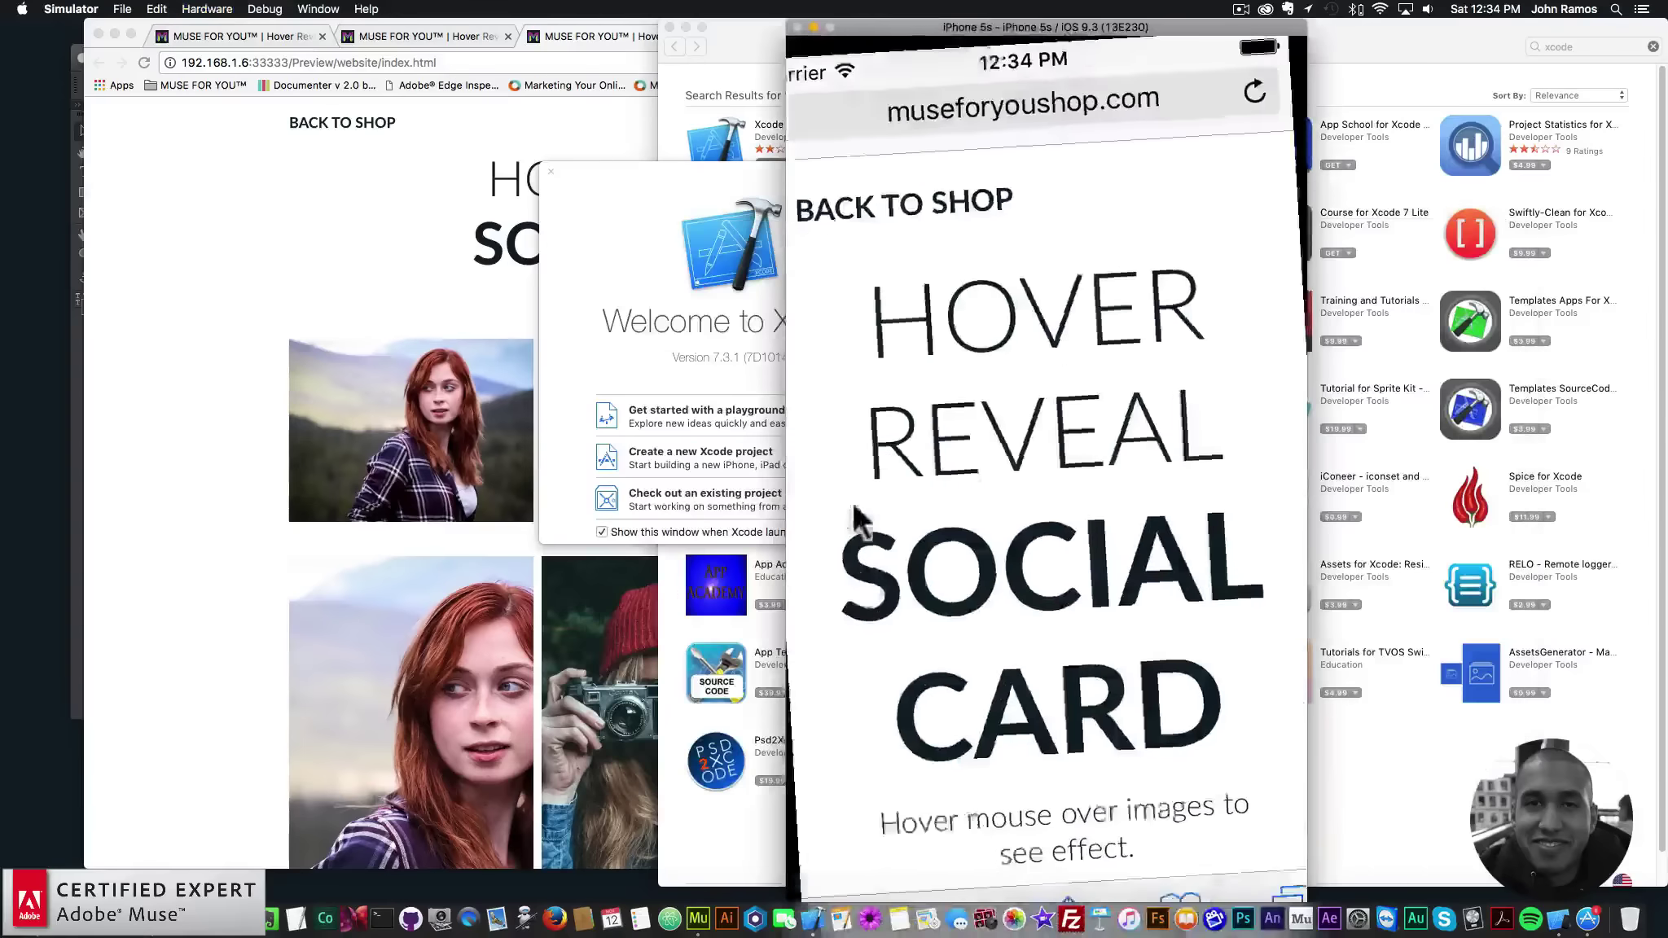
drag(855, 517, 804, 328)
drag(841, 693, 833, 752)
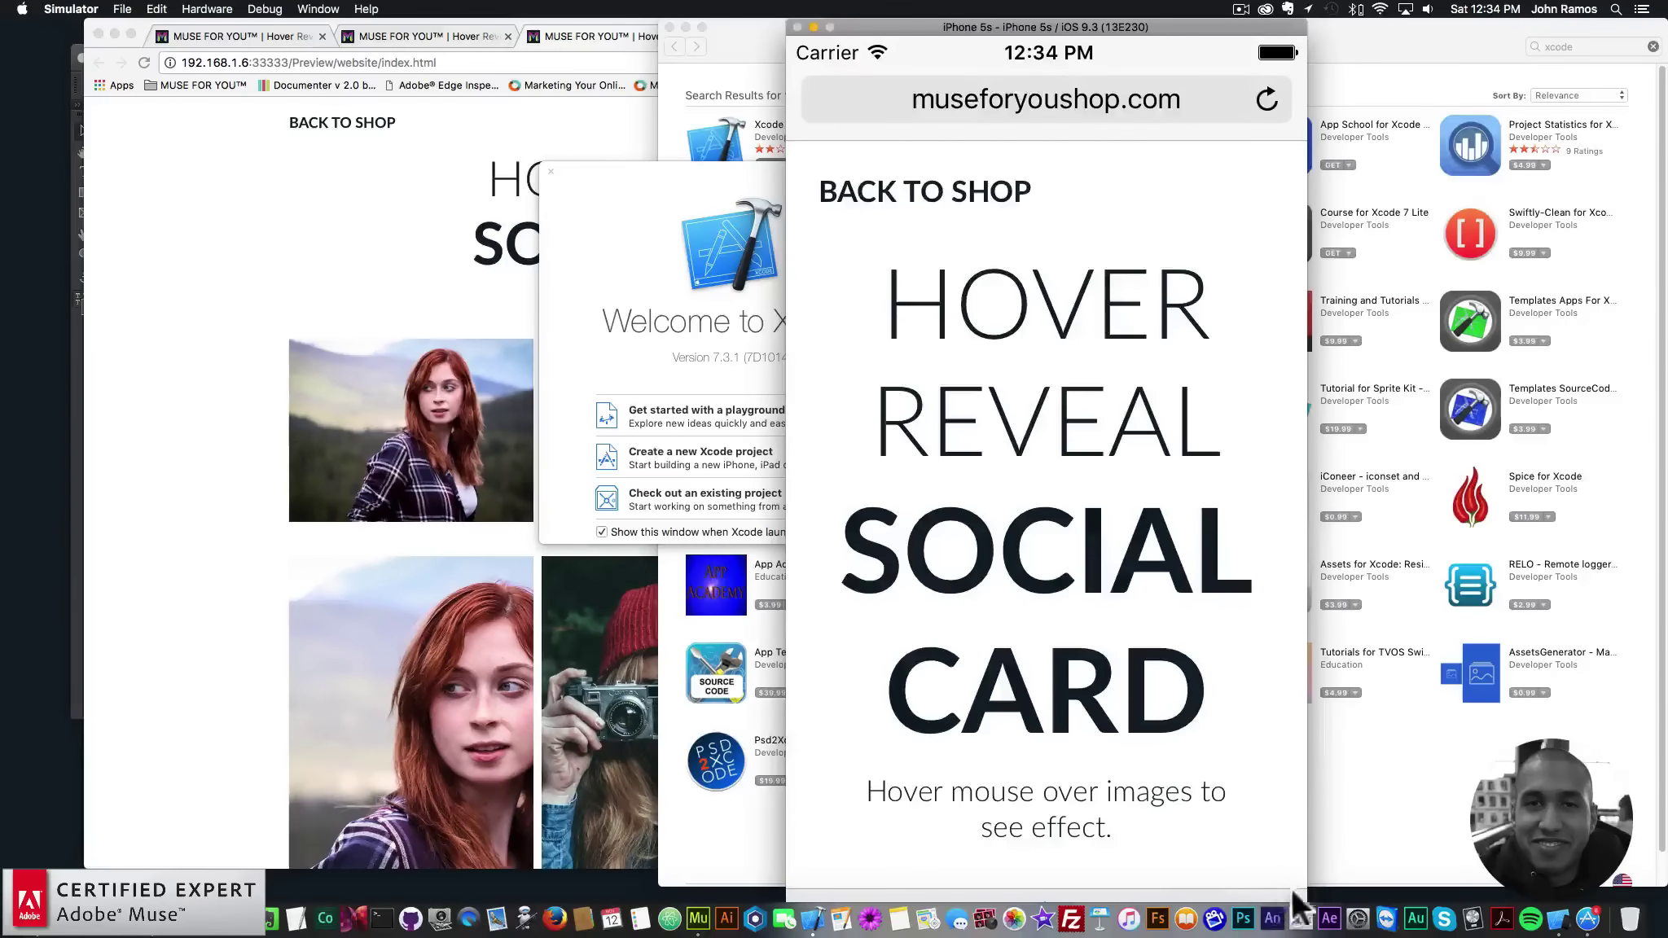
drag(947, 29, 1054, 29)
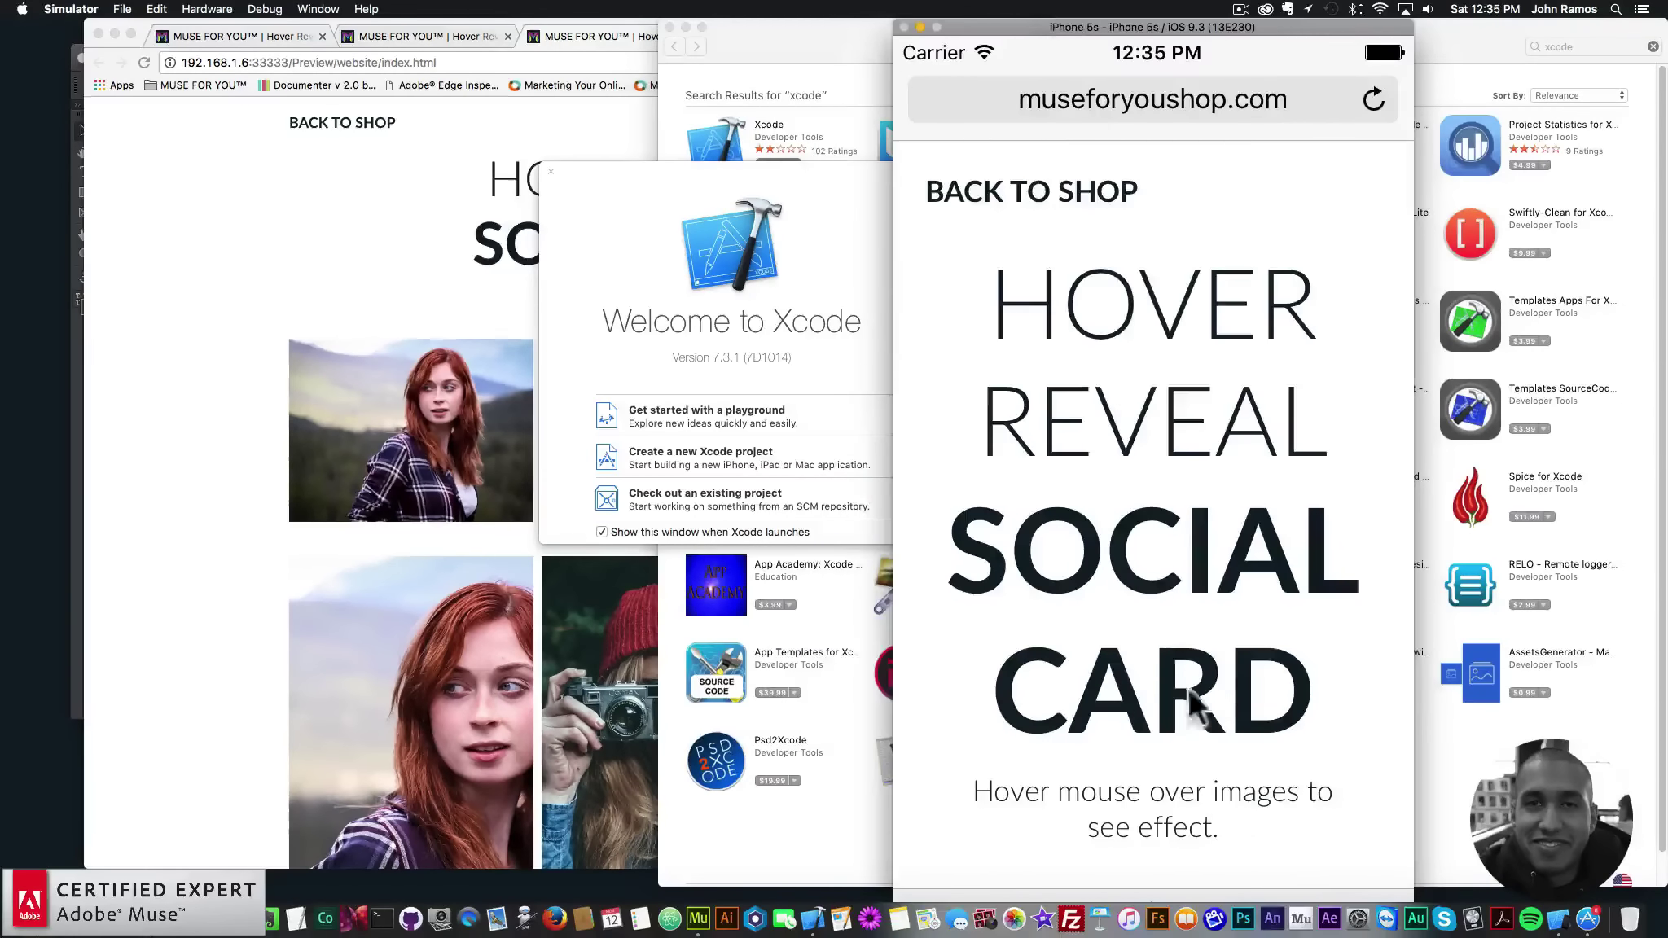
click(855, 412)
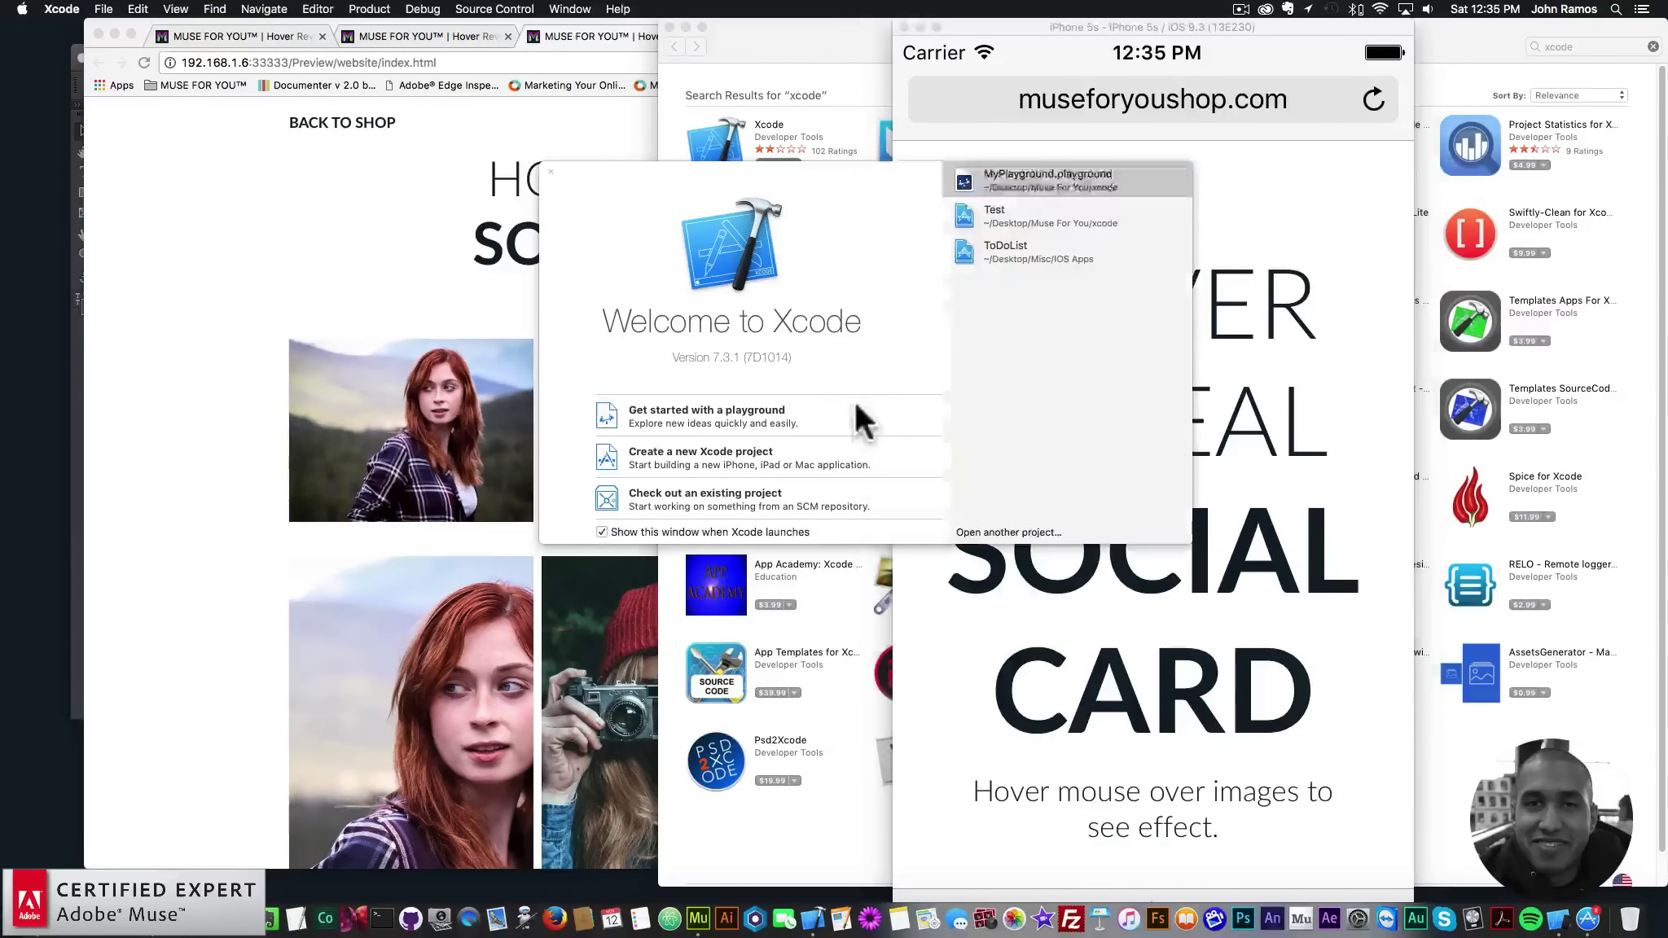
click(1210, 386)
click(812, 914)
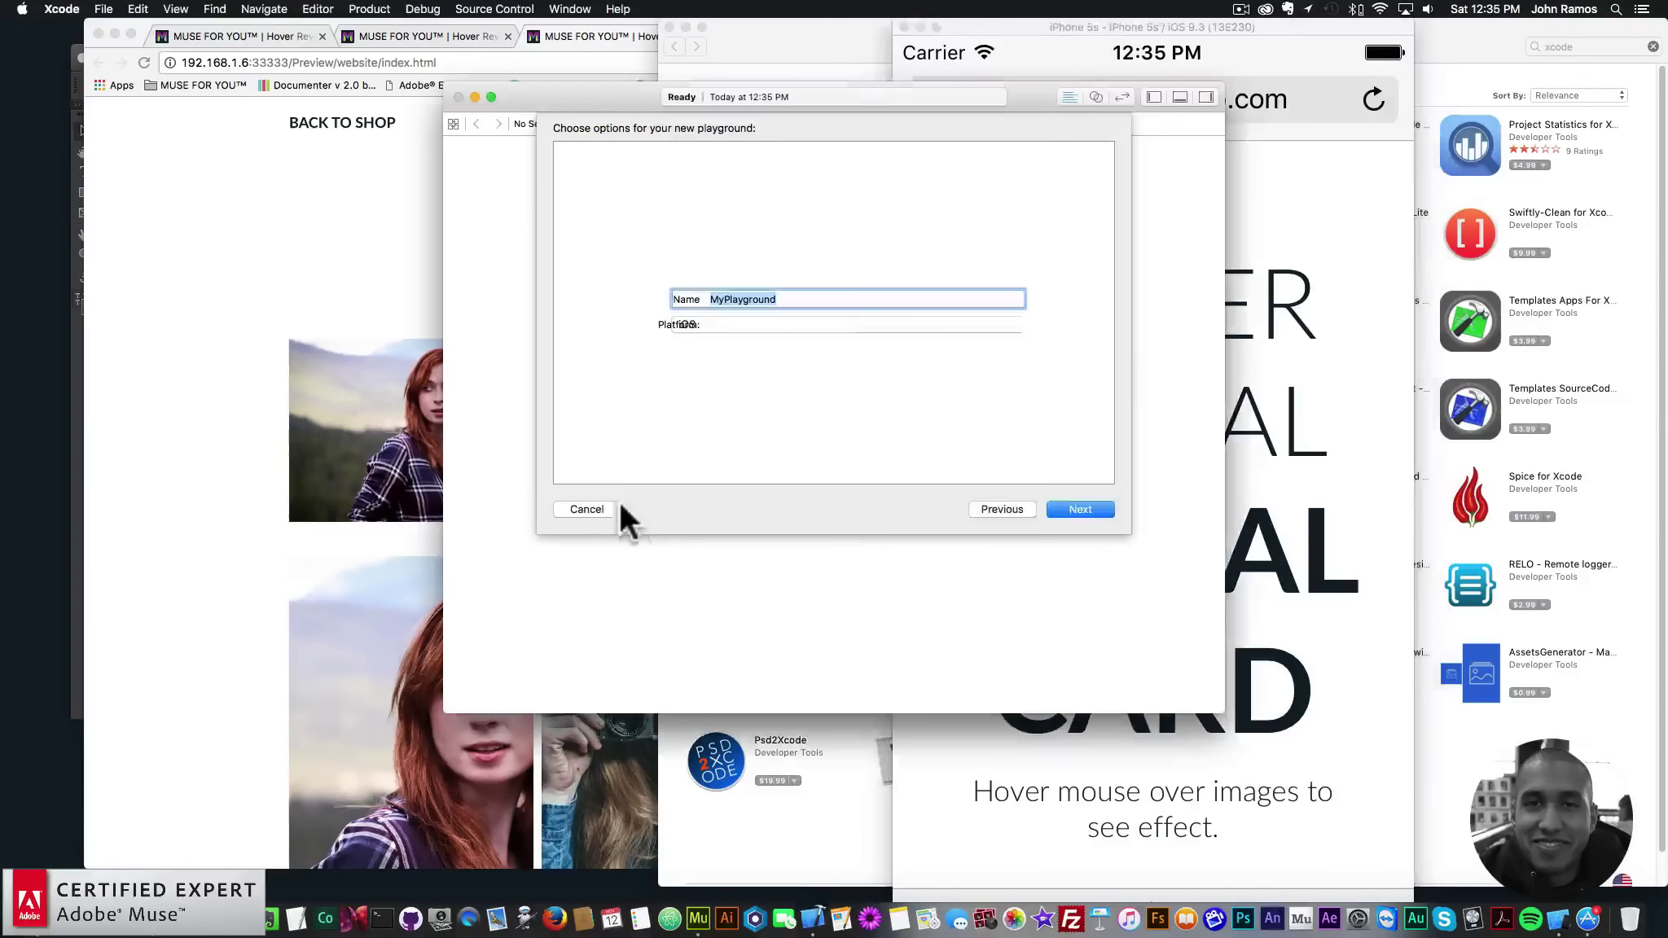
click(586, 512)
click(1312, 313)
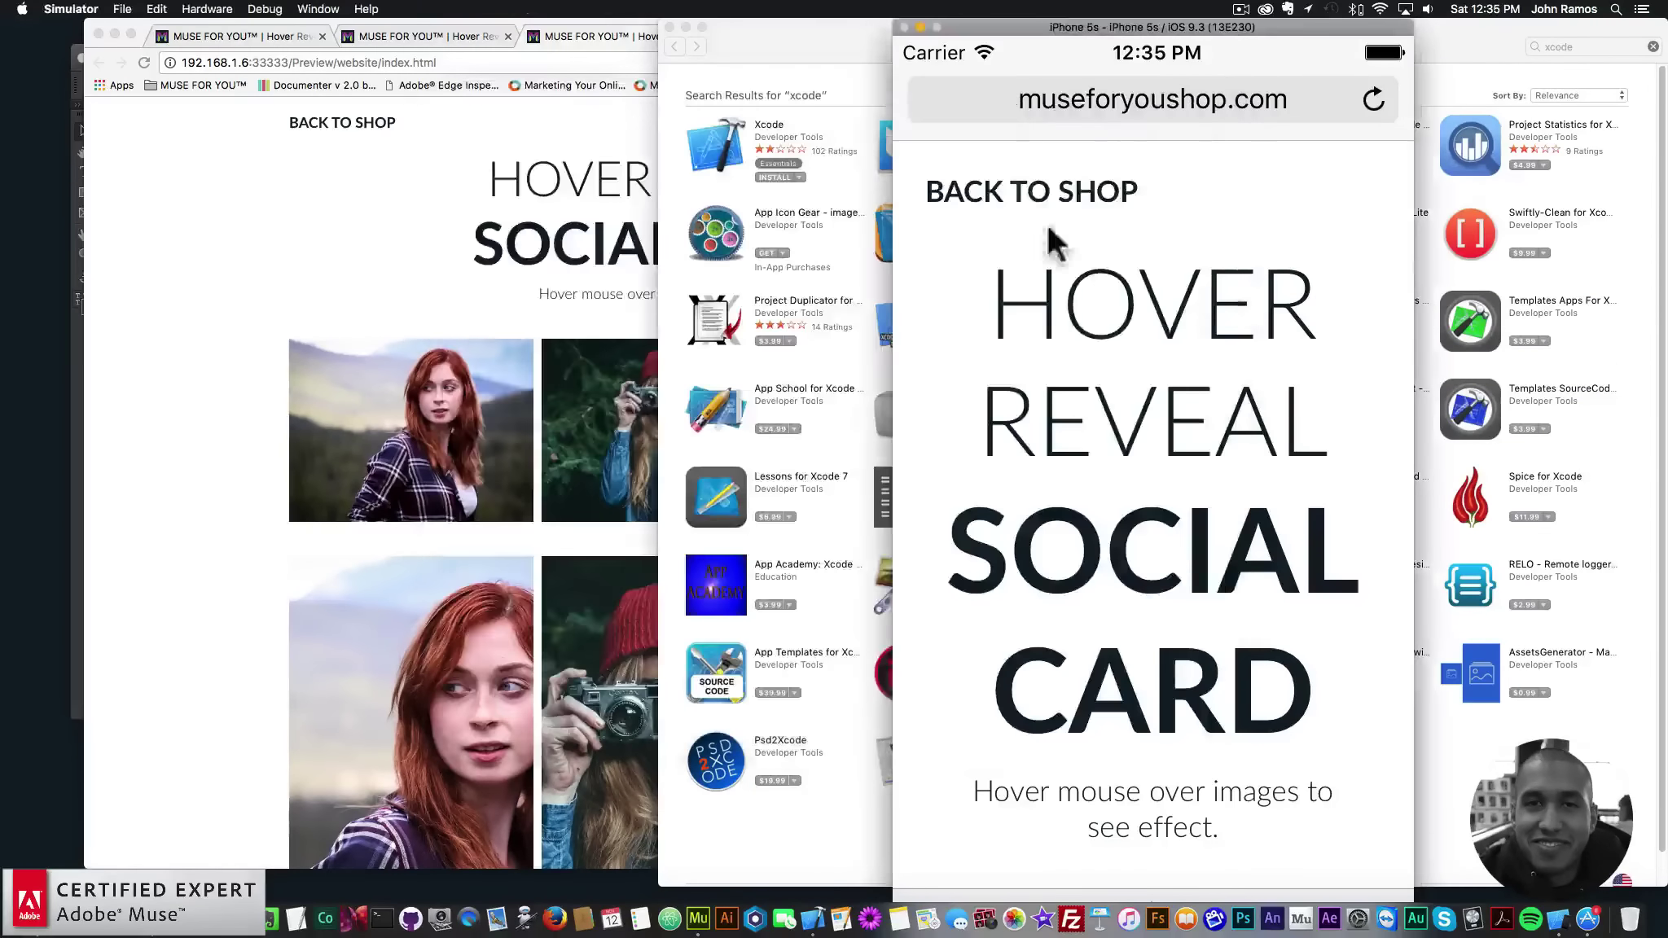
Return the simulated iPhone 5s to its home screen and reopen Safari.
click(214, 9)
click(224, 107)
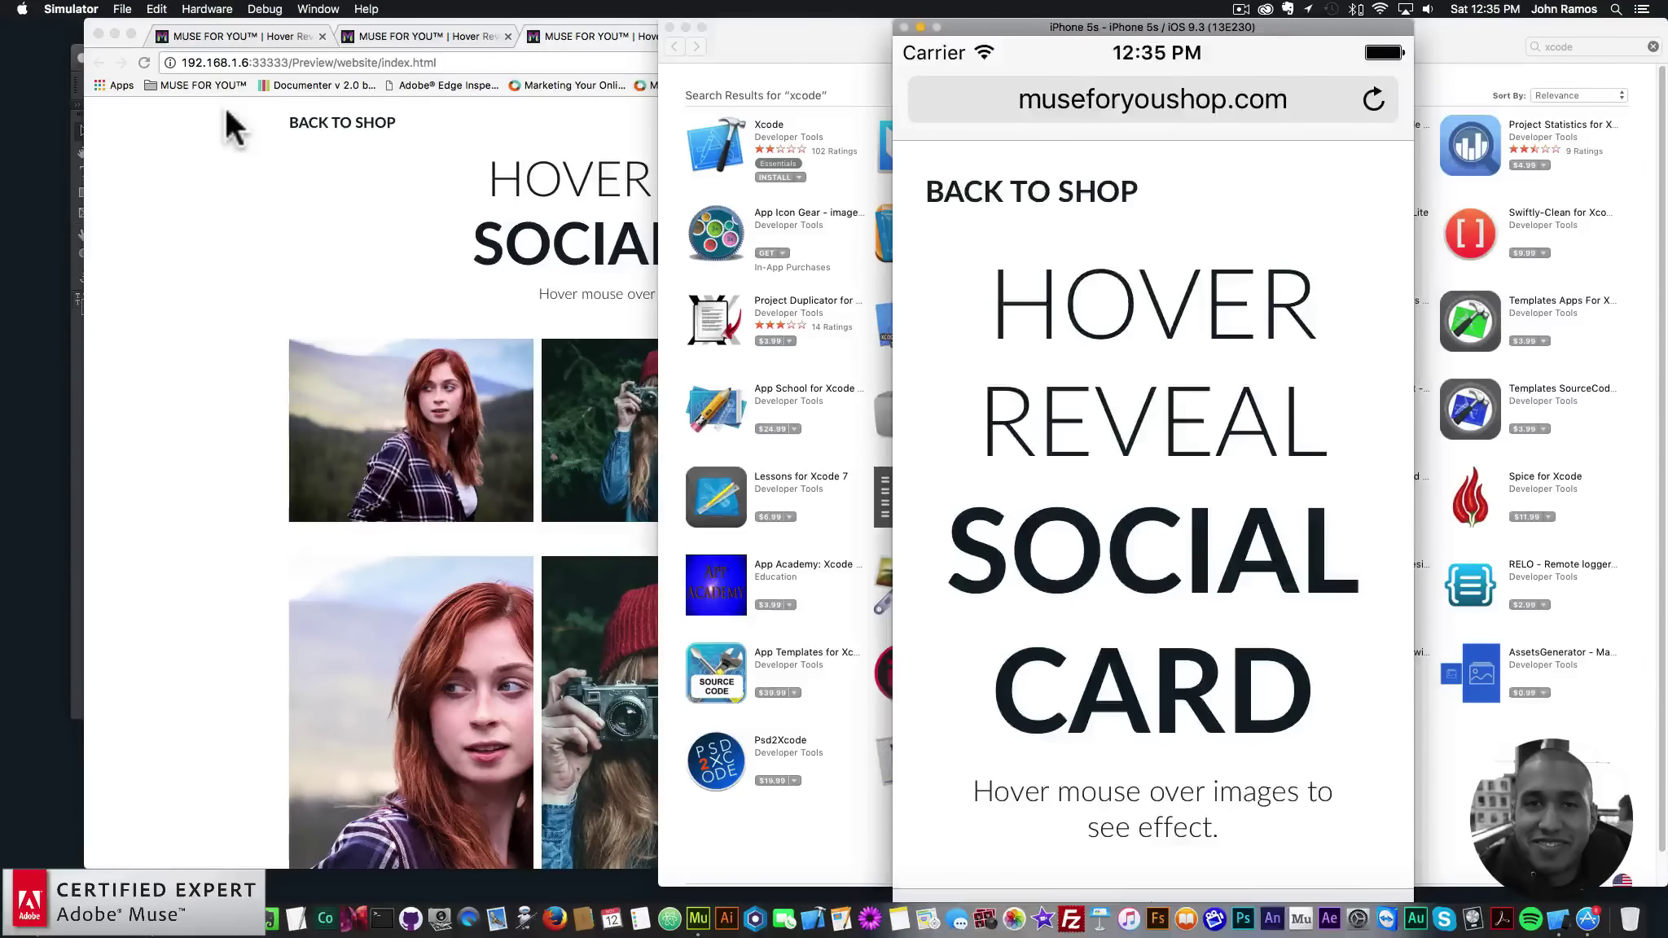
click(1164, 873)
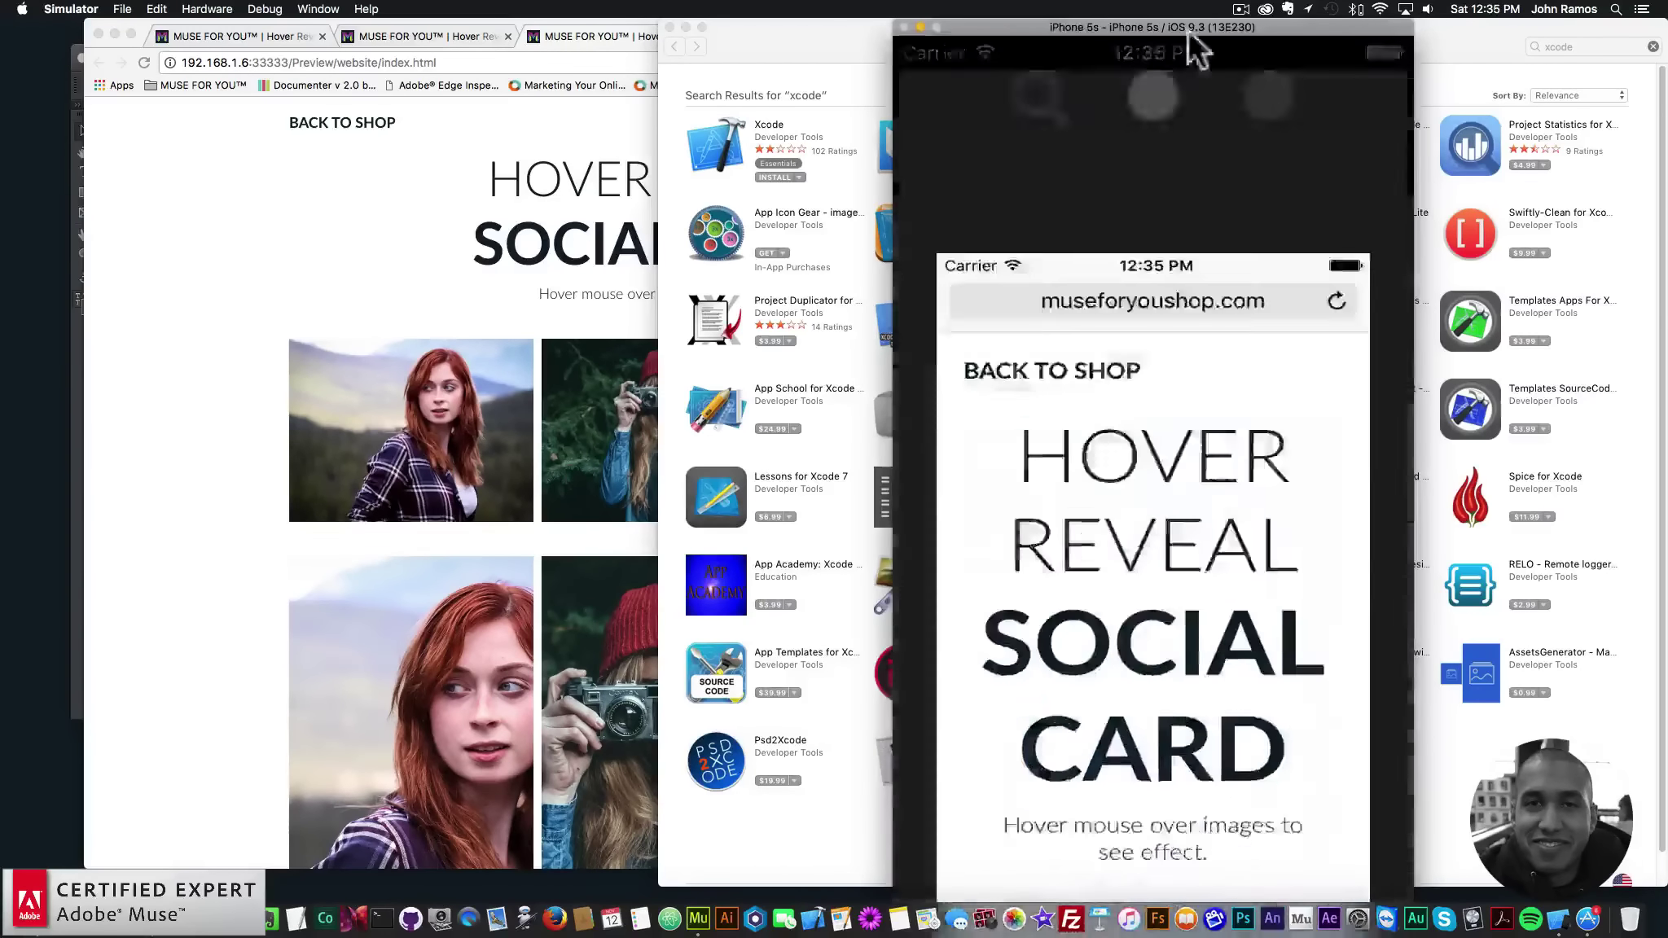
Load the pasted Muse preview address at 192.168.1.6 in the iPhone 5s's Safari and minimize the App Store window.
click(1168, 96)
key(super+v)
click(1123, 93)
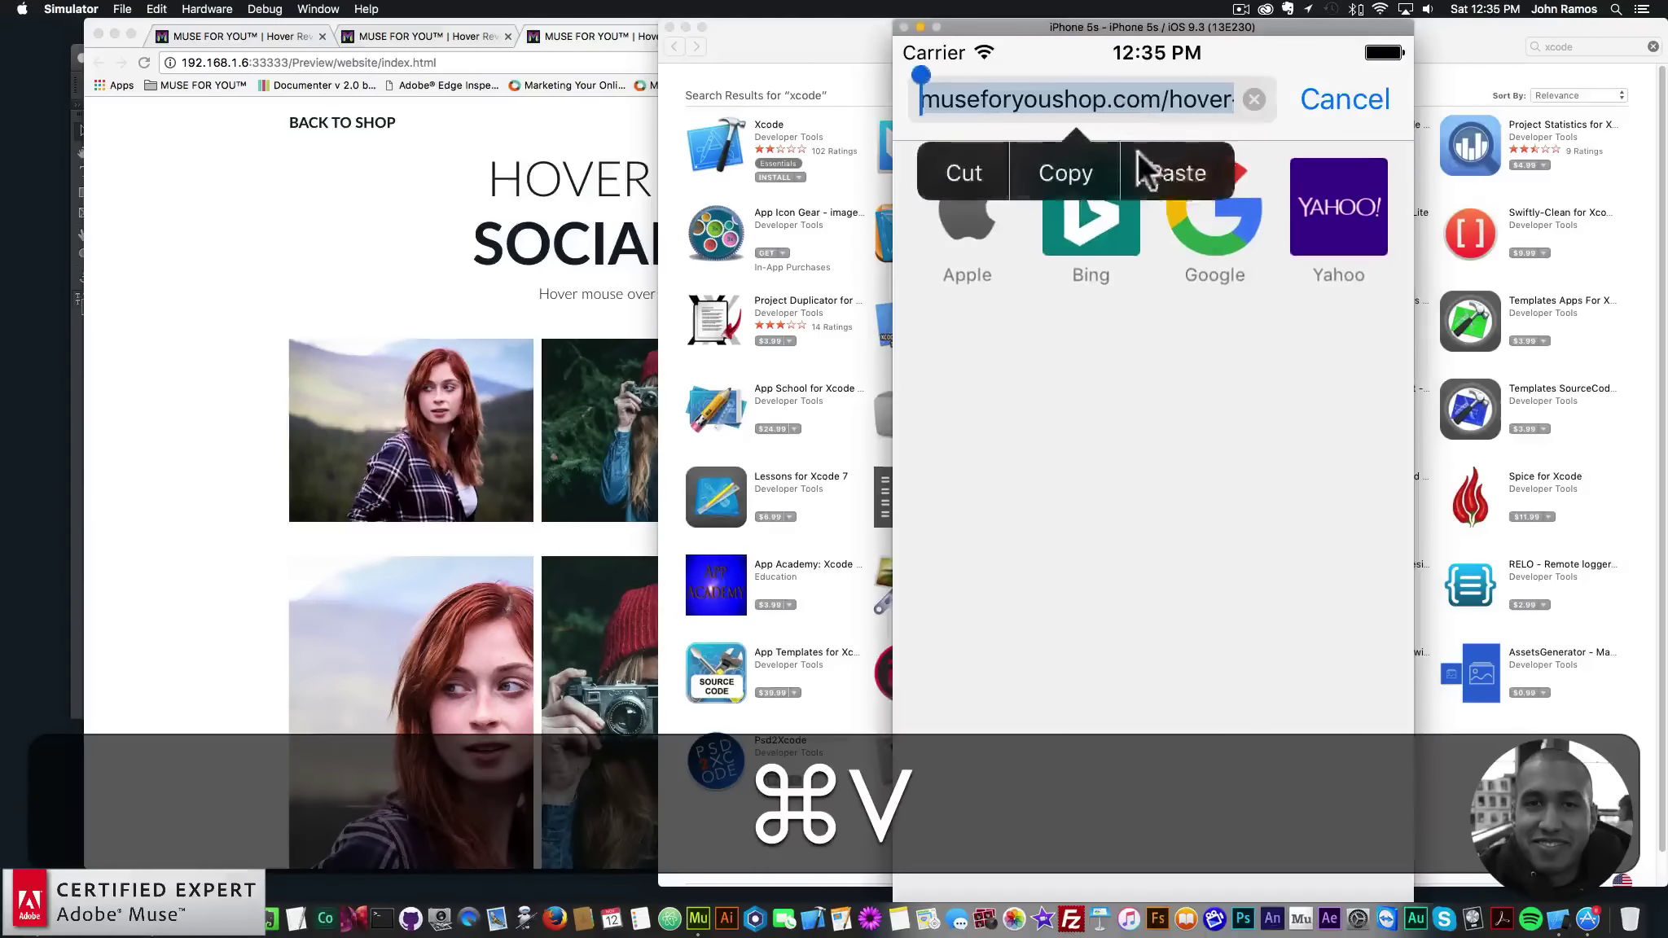
click(1176, 166)
key(Return)
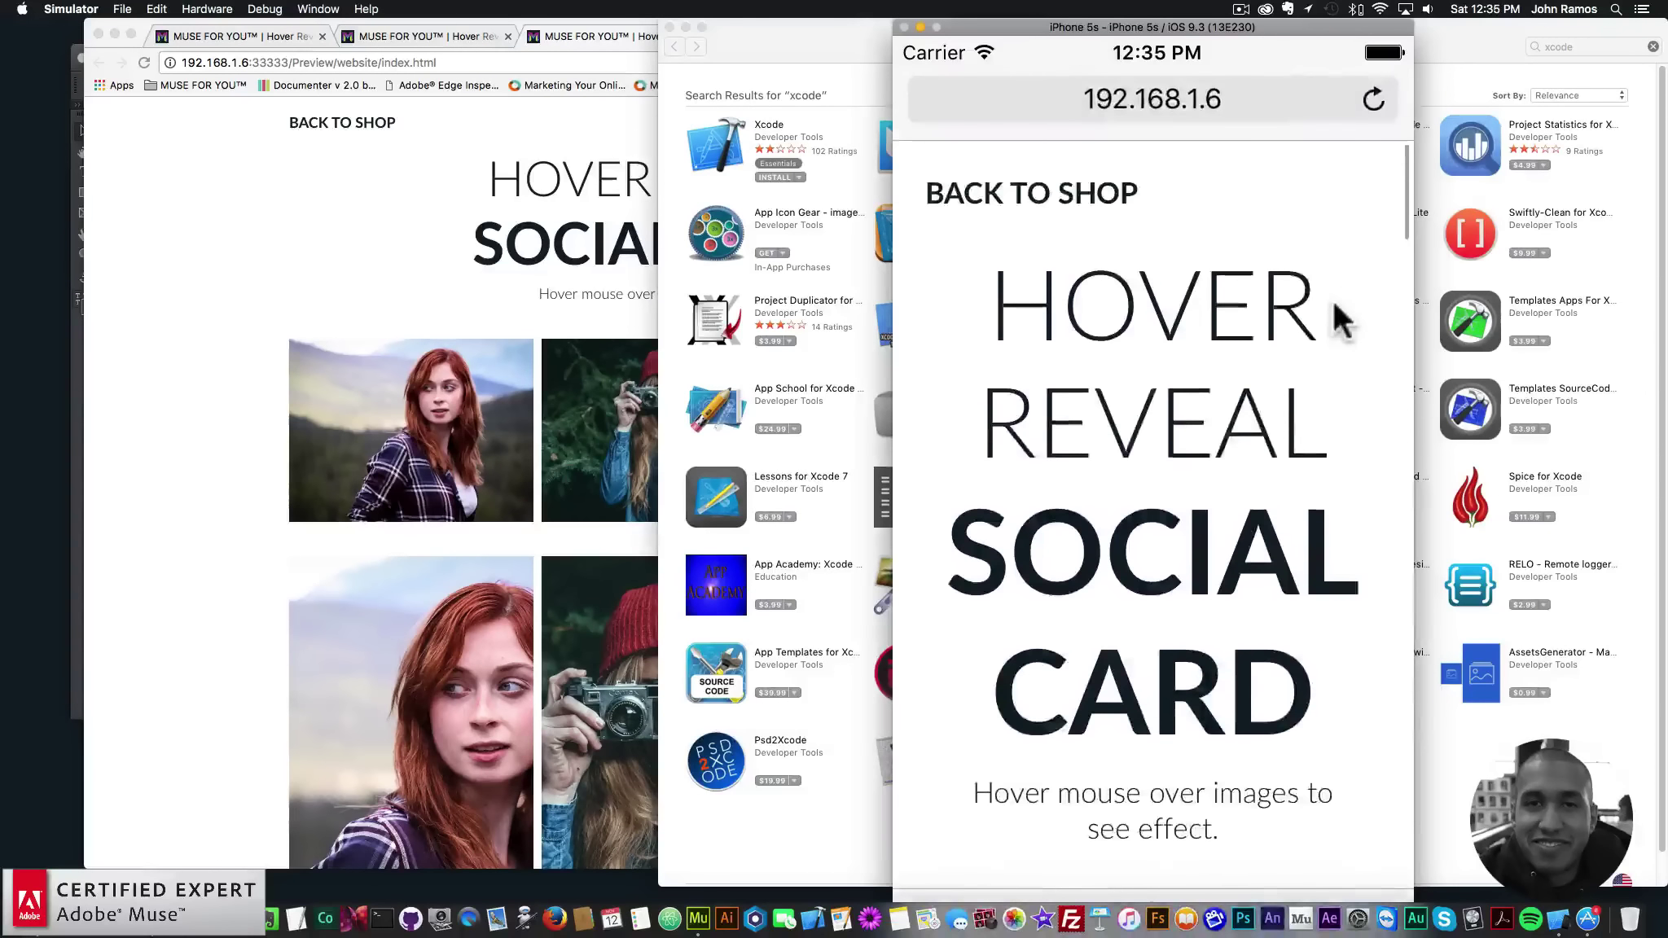
click(733, 45)
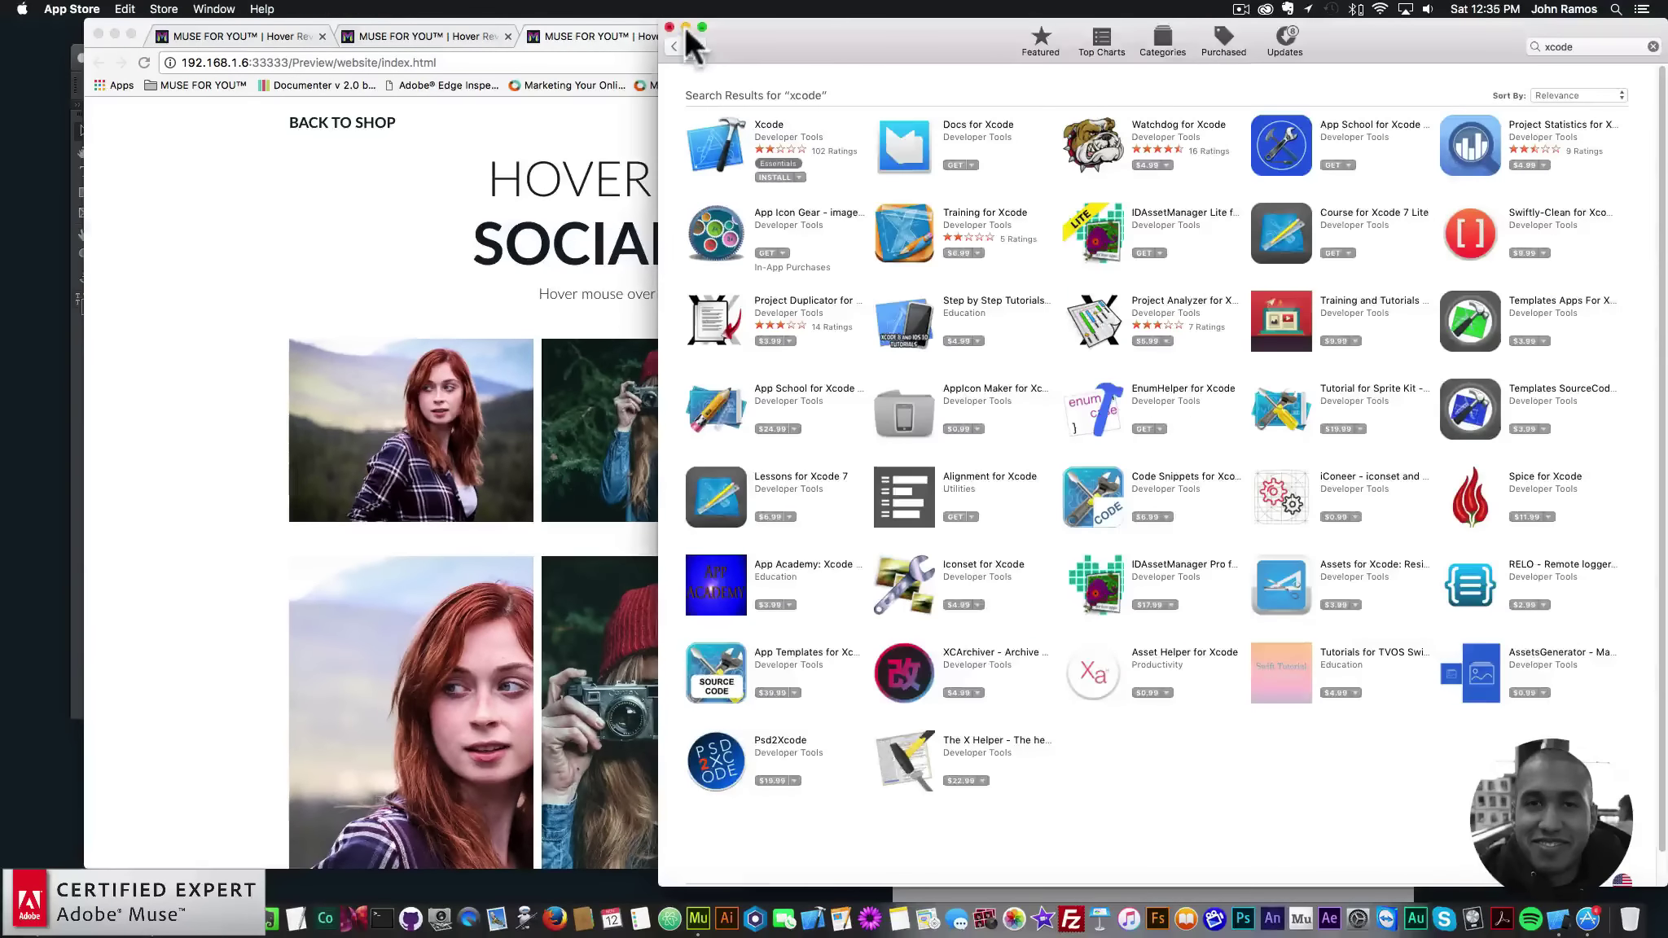
click(686, 27)
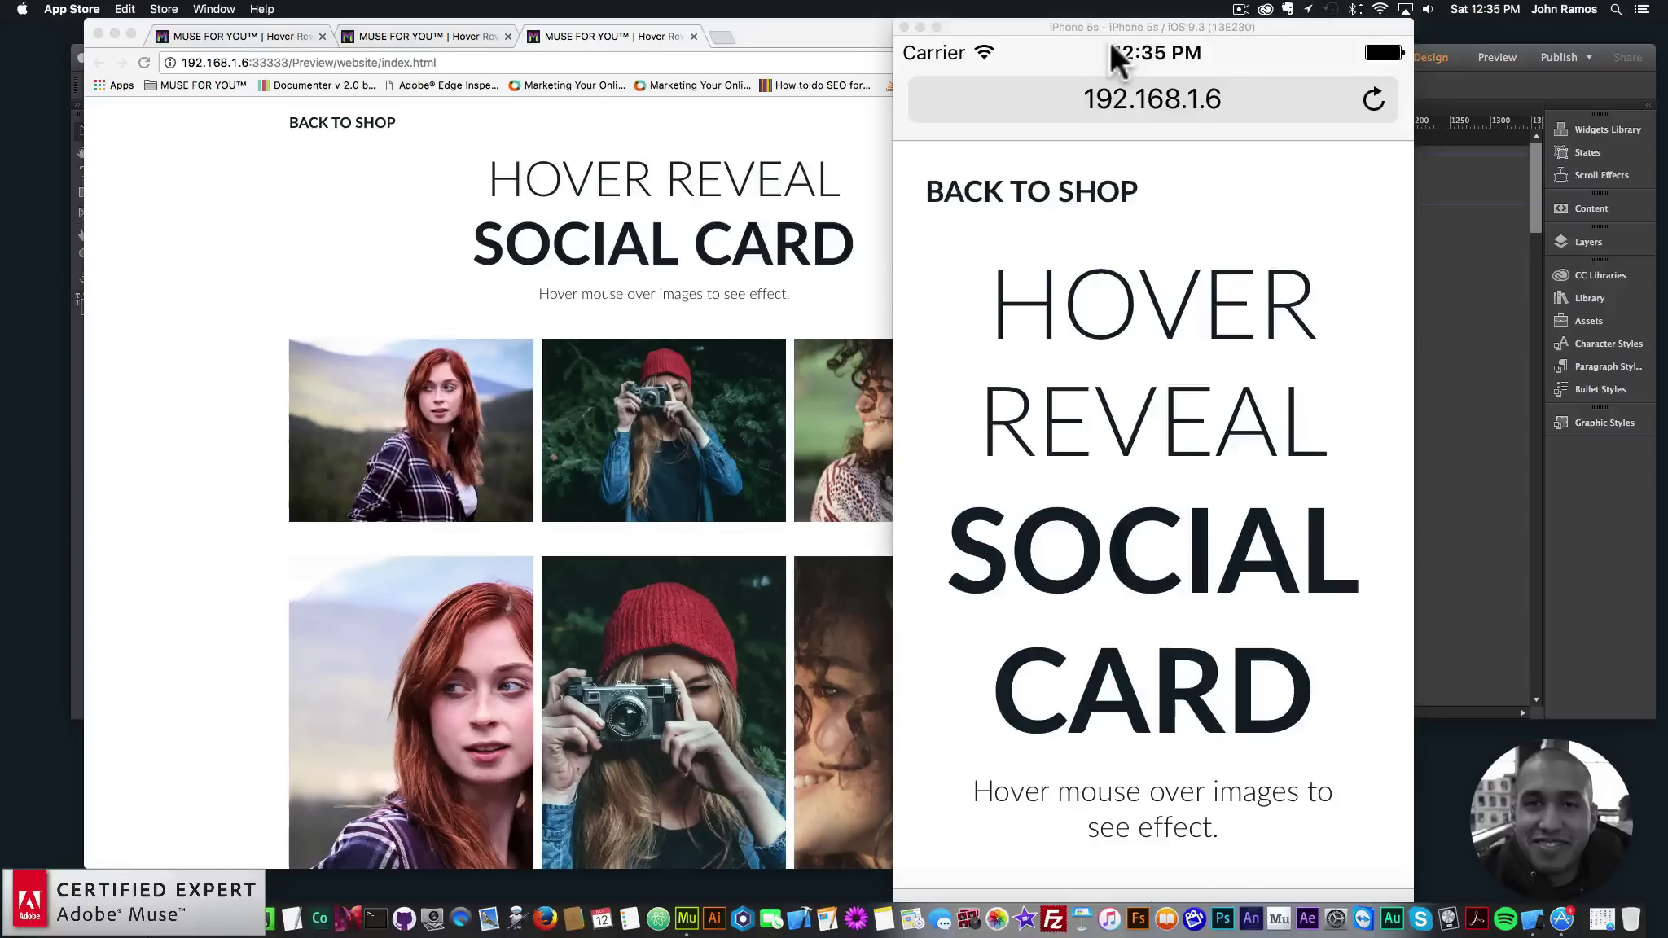